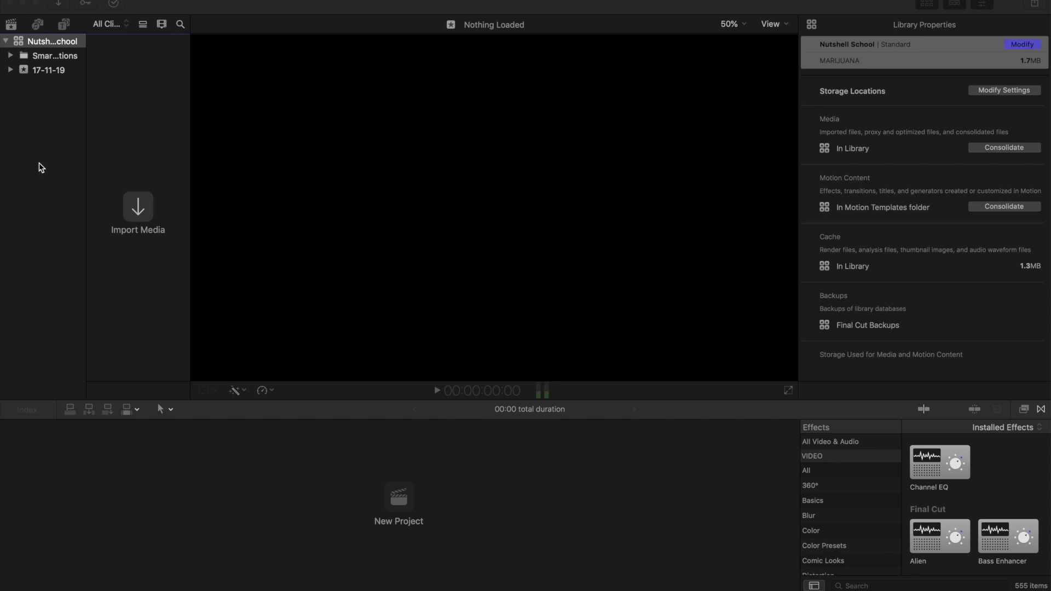
- Create a new project named "Nutshell school" in the 17-11-19 event, keeping the offered video and audio settings
{"action": "left_click", "coordinate": [51, 134]}
{"action": "left_click", "coordinate": [103, 0]}
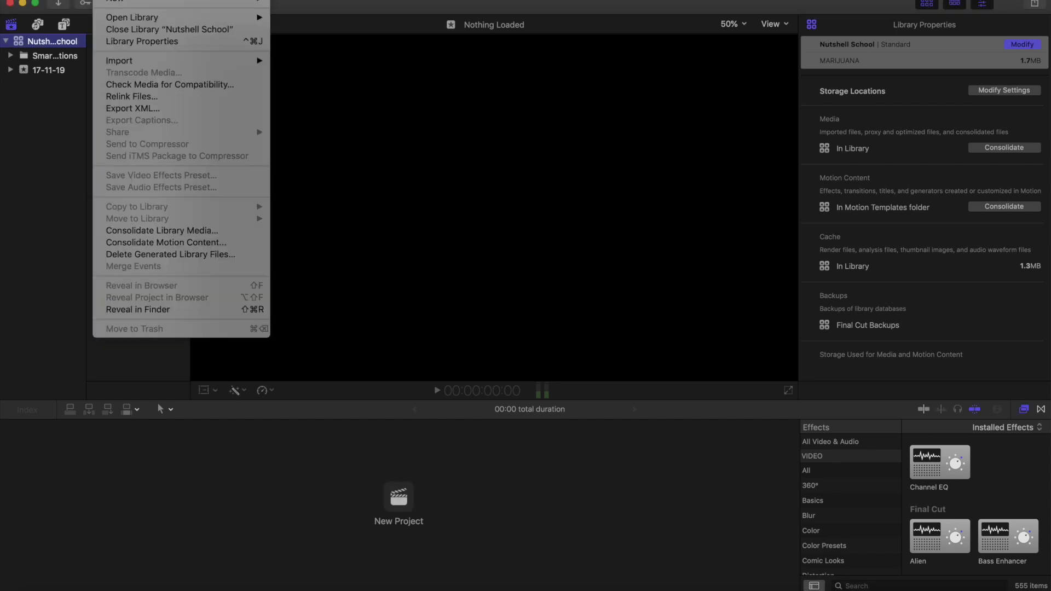
{"action": "mouse_move", "coordinate": [131, 3]}
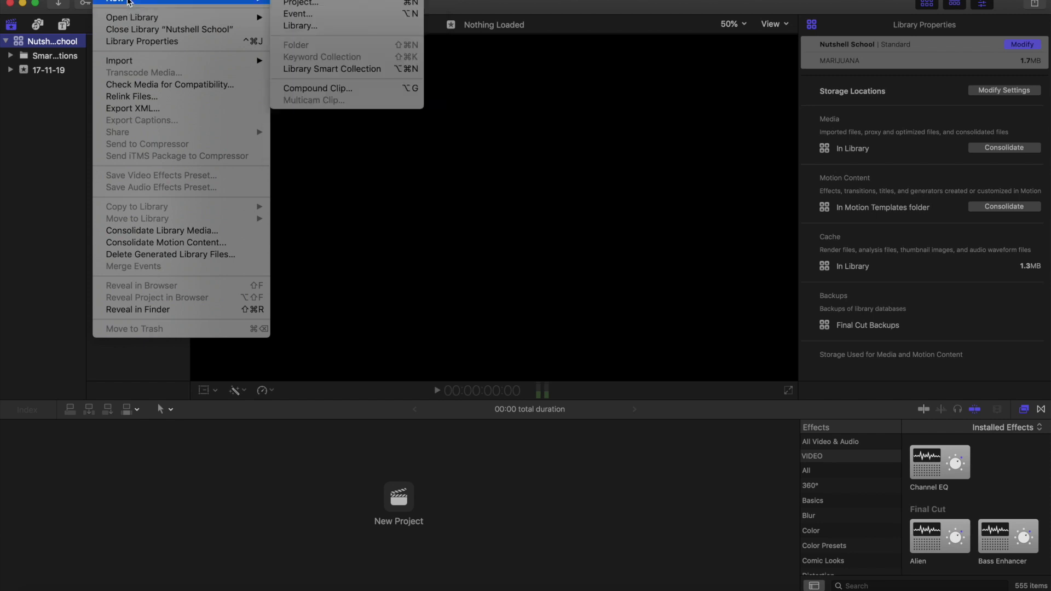
{"action": "left_click", "coordinate": [305, 4]}
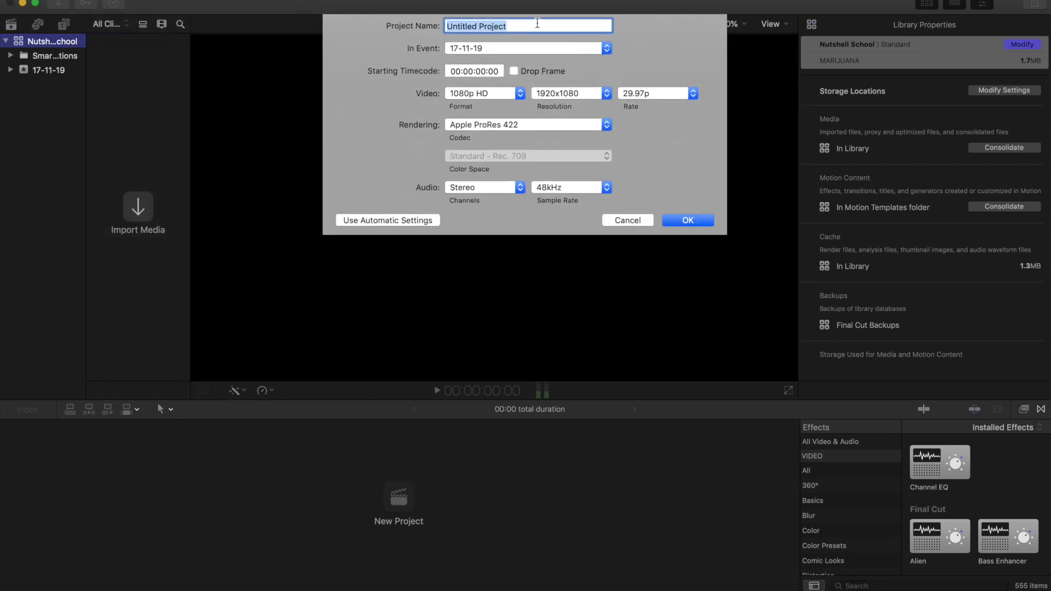
{"action": "type", "text": "Nutshell school"}
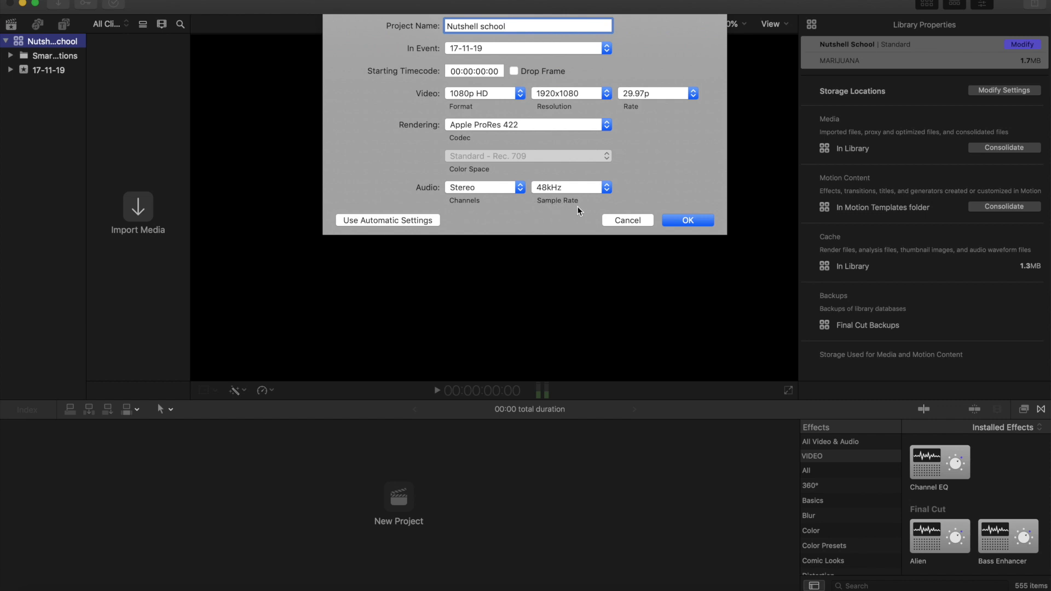
{"action": "left_click", "coordinate": [689, 221]}
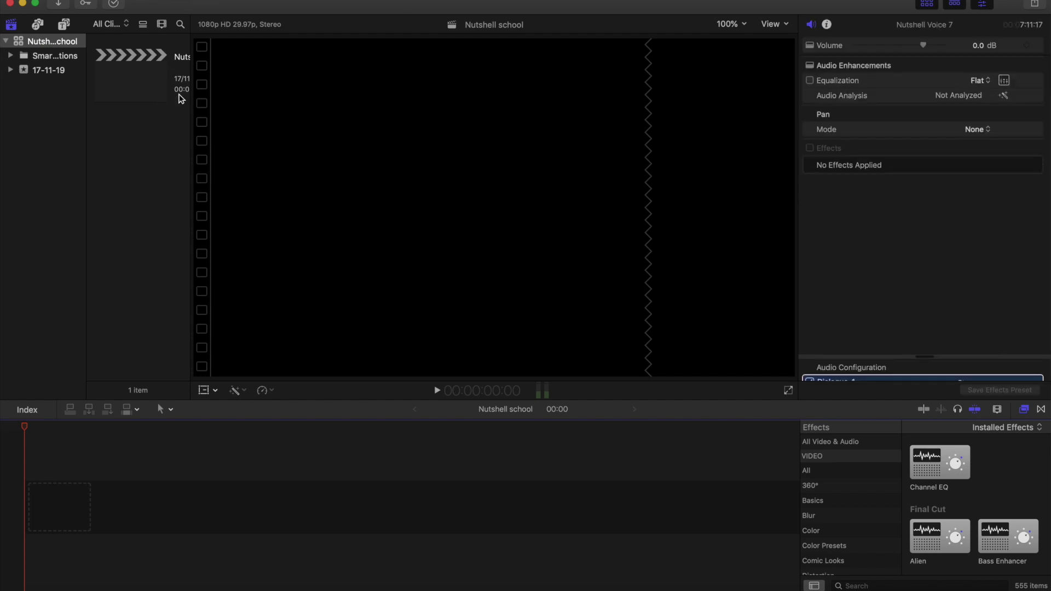
- Widen the clip browser enough to show the Nutshell school project's full name and details beside its thumbnail
{"action": "left_click", "coordinate": [123, 82]}
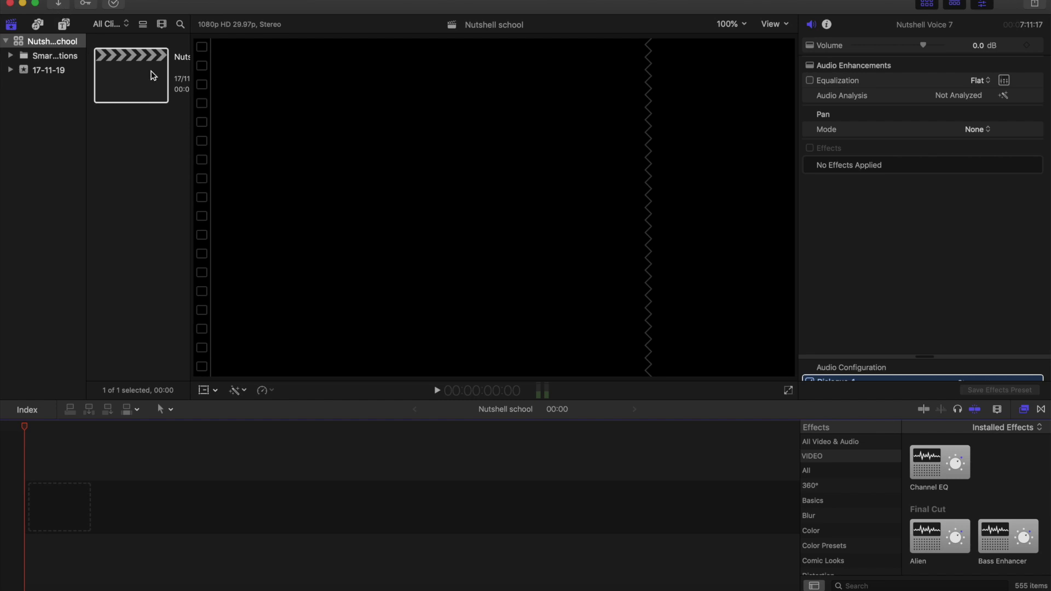
{"action": "left_click", "coordinate": [189, 118]}
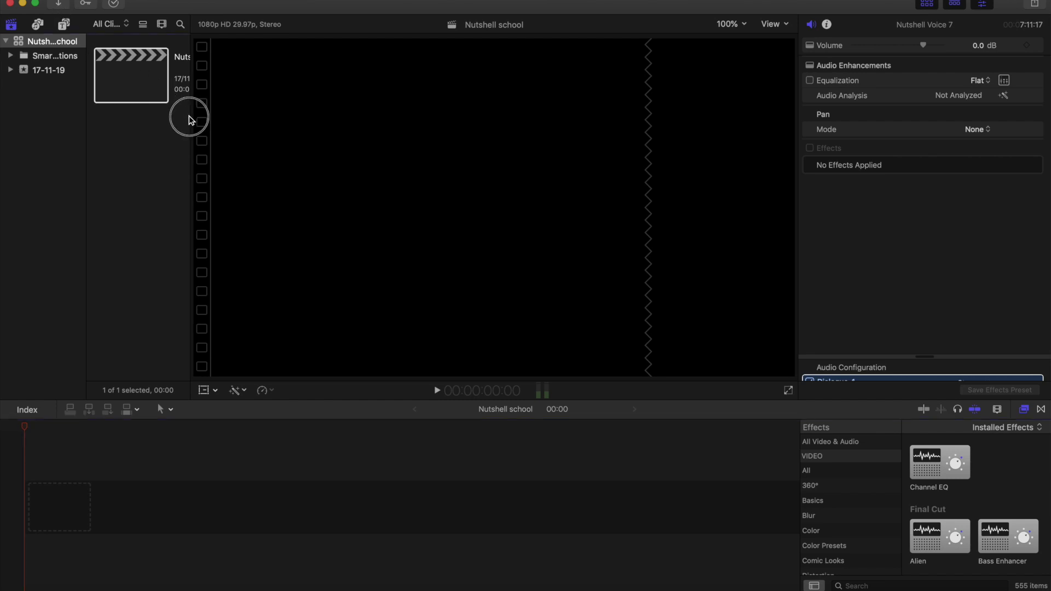
{"action": "left_click", "coordinate": [190, 116]}
{"action": "left_click", "coordinate": [190, 116]}
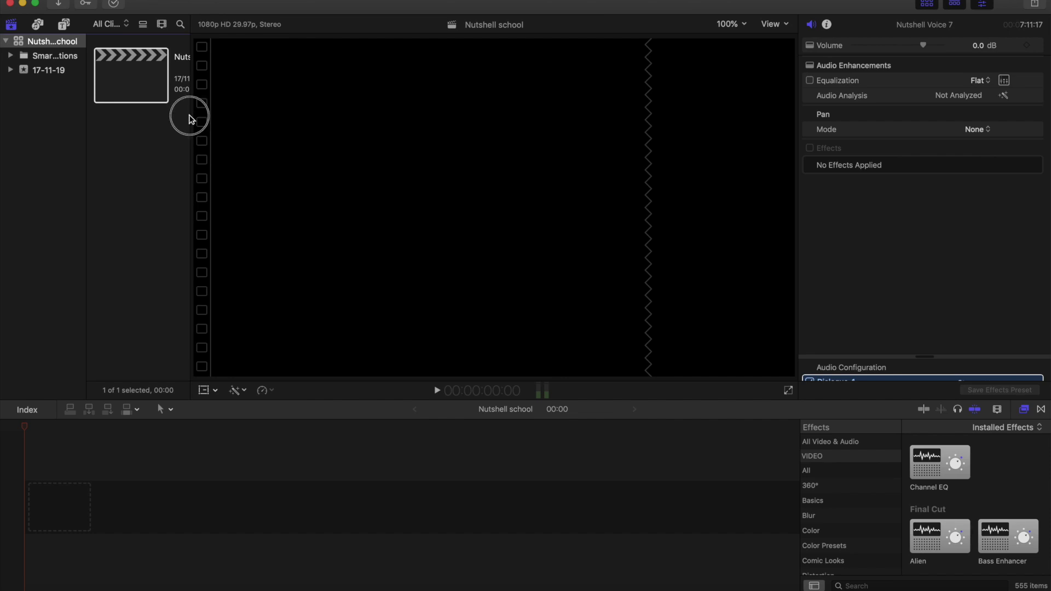
{"action": "left_click", "coordinate": [191, 39]}
{"action": "left_click_drag", "start_coordinate": [190, 40], "coordinate": [249, 56]}
- Try the viewer at 50% and 100% zoom and settle on Fit
{"action": "left_click", "coordinate": [743, 25]}
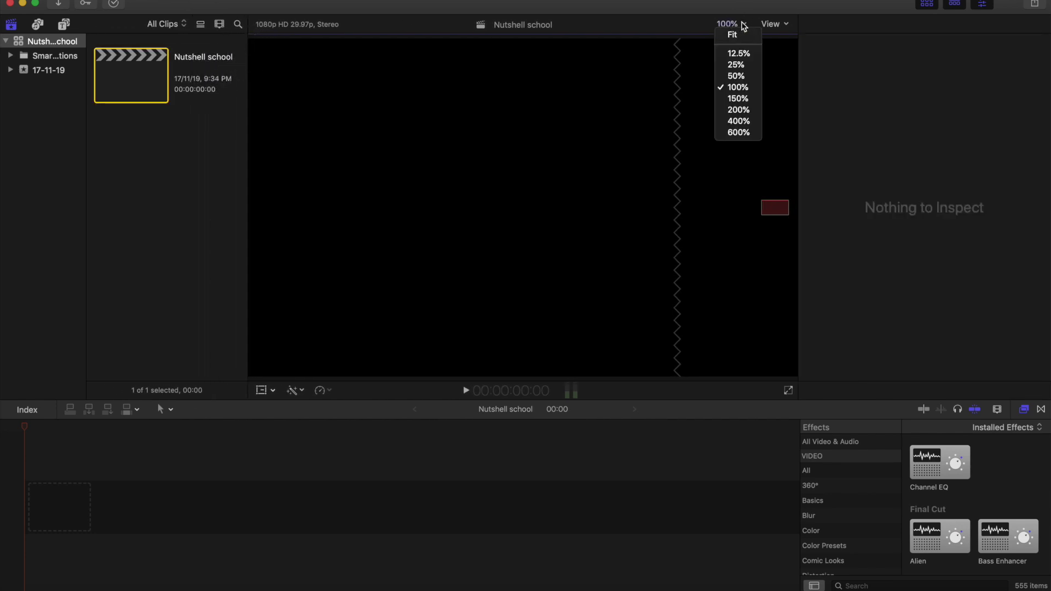
{"action": "left_click", "coordinate": [747, 74]}
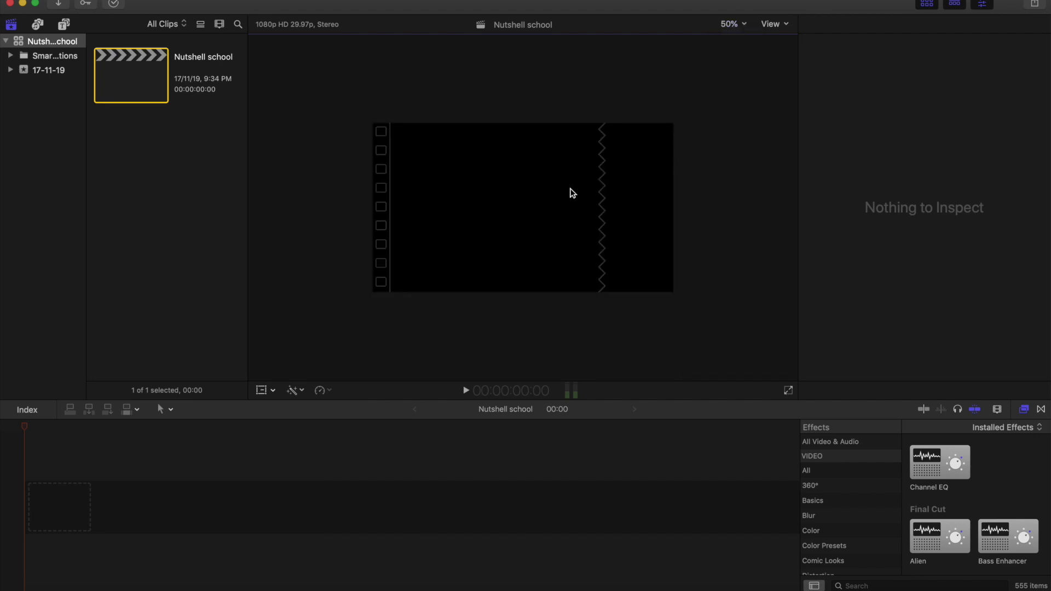
{"action": "left_click", "coordinate": [730, 24]}
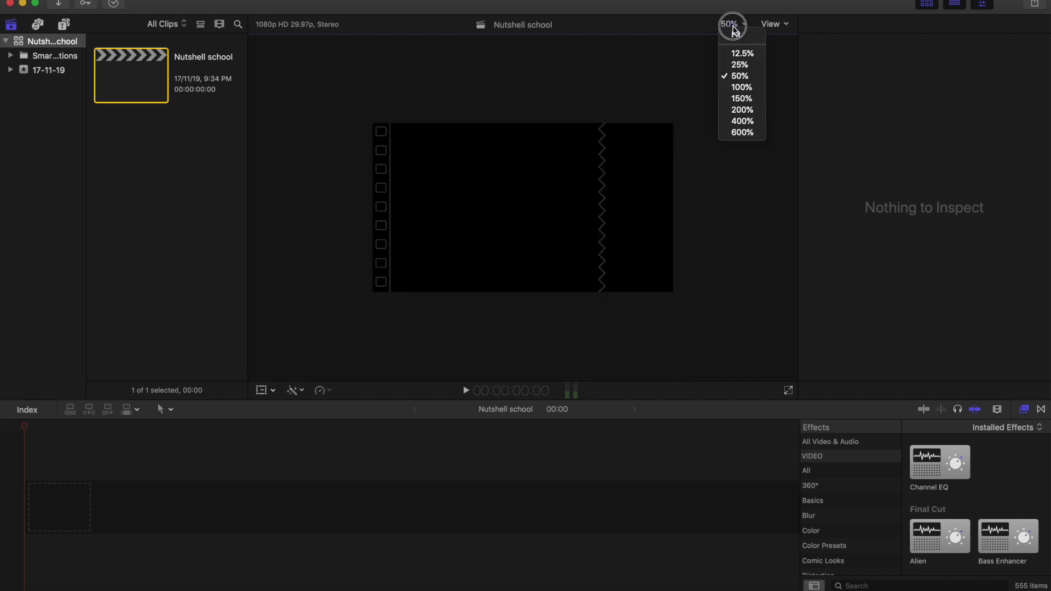
{"action": "left_click", "coordinate": [743, 88]}
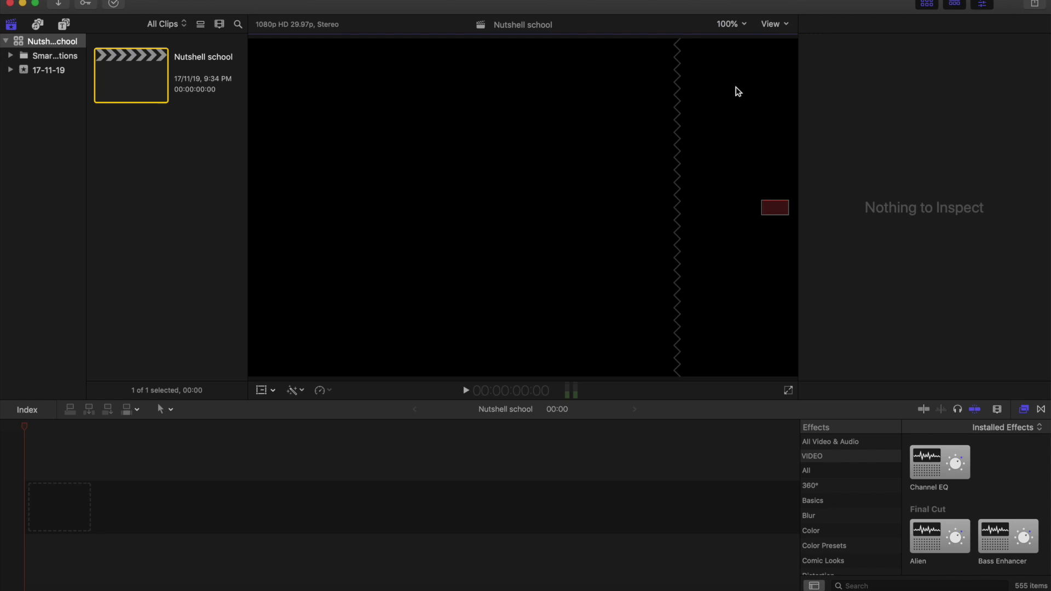
{"action": "left_click", "coordinate": [743, 25]}
{"action": "left_click", "coordinate": [735, 87]}
{"action": "left_click", "coordinate": [746, 25]}
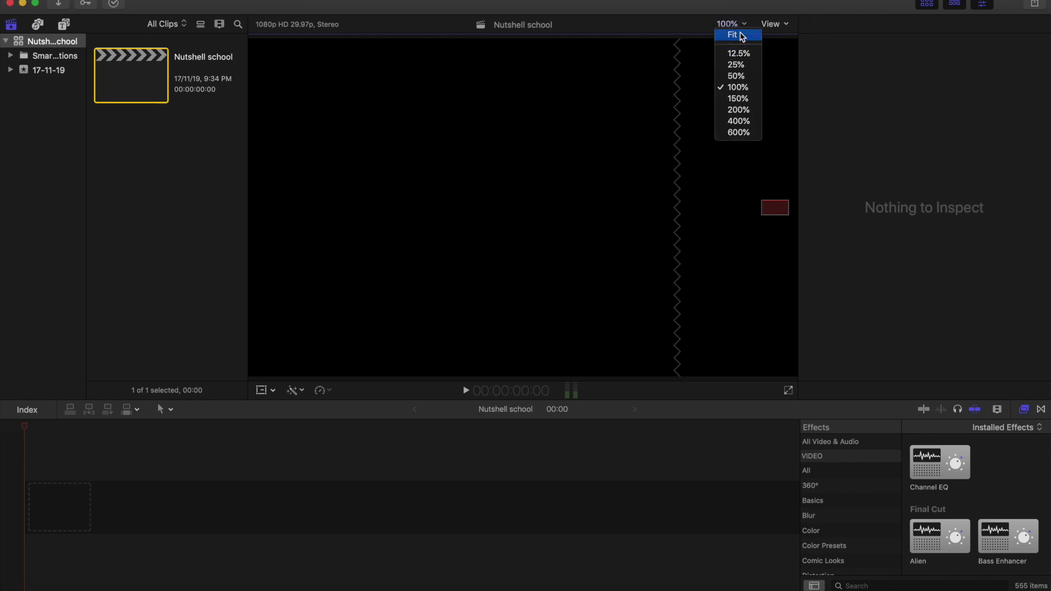
{"action": "left_click", "coordinate": [741, 35]}
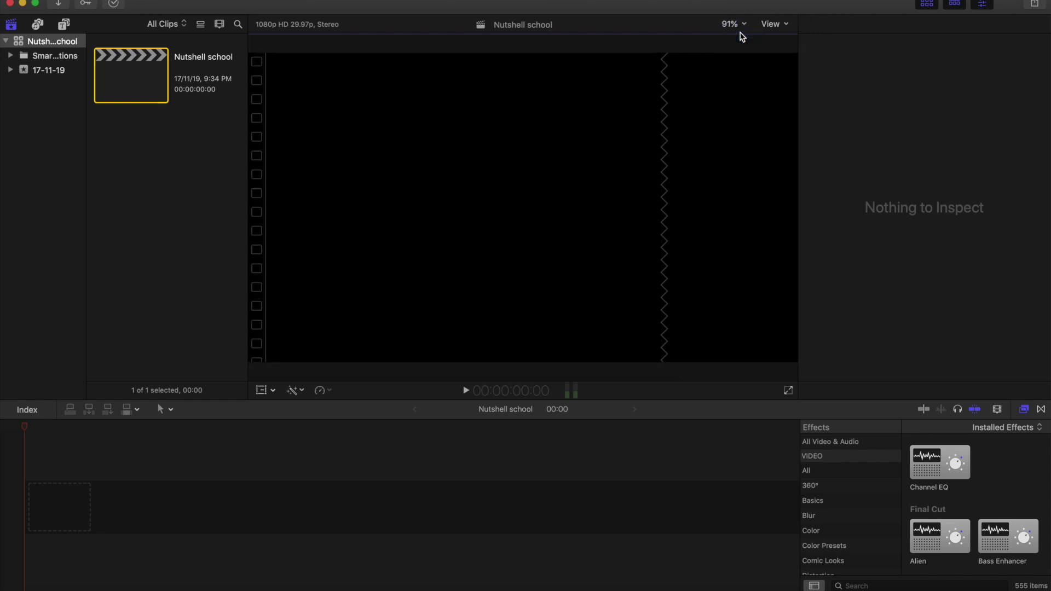
- Open the Nutshell school project in the timeline and briefly play the empty timeline
{"action": "double_click", "coordinate": [133, 100]}
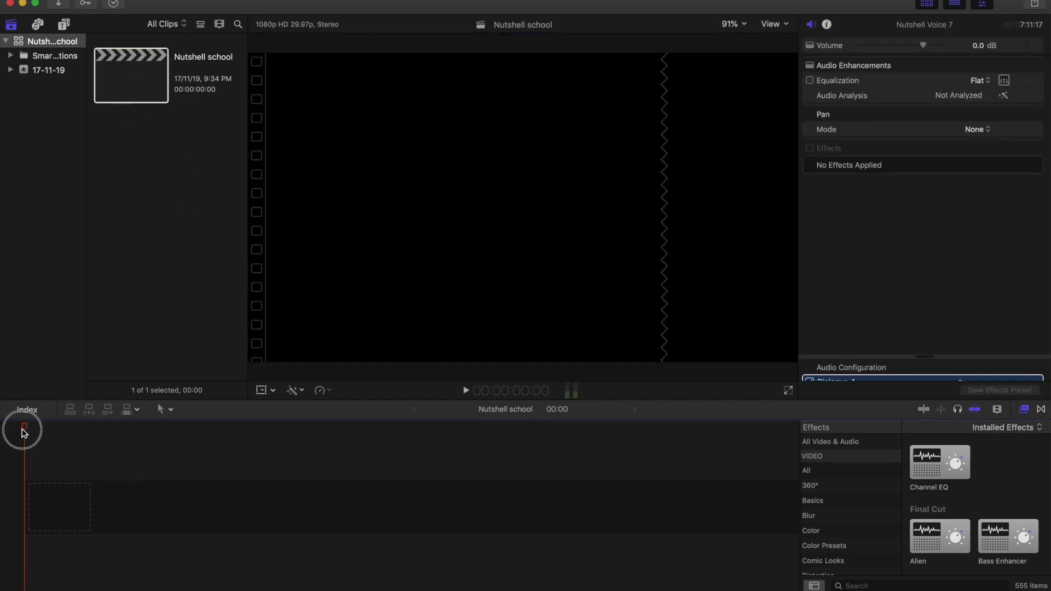
{"action": "key", "text": "space"}
{"action": "key", "text": "space"}
{"action": "key", "text": "space"}
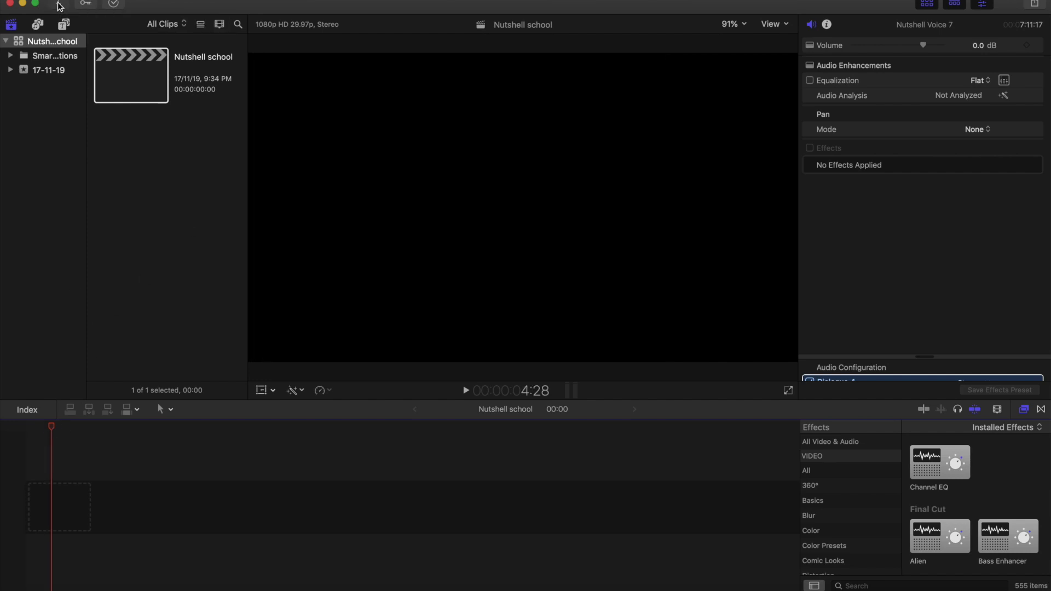
- Import every file from the WORLD'S MOST DAN... folder into the existing 17-11-19 event, including the animal images, logo movie and Nutshell Voice 7.wav
{"action": "left_click", "coordinate": [59, 7]}
{"action": "scroll", "coordinate": [279, 433], "scroll_direction": "down", "scroll_amount": 10}
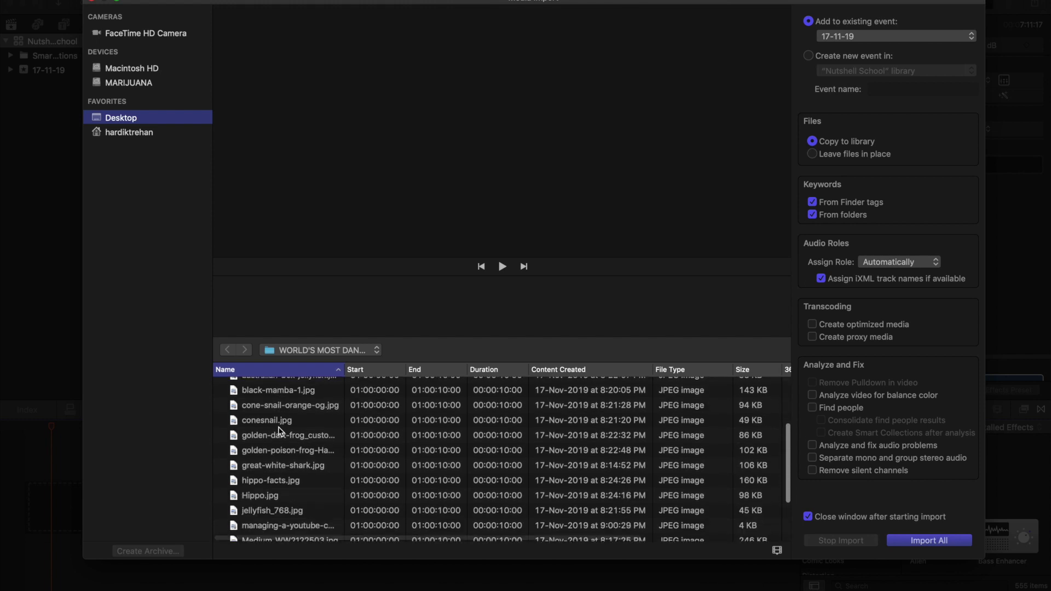
{"action": "left_click", "coordinate": [293, 540]}
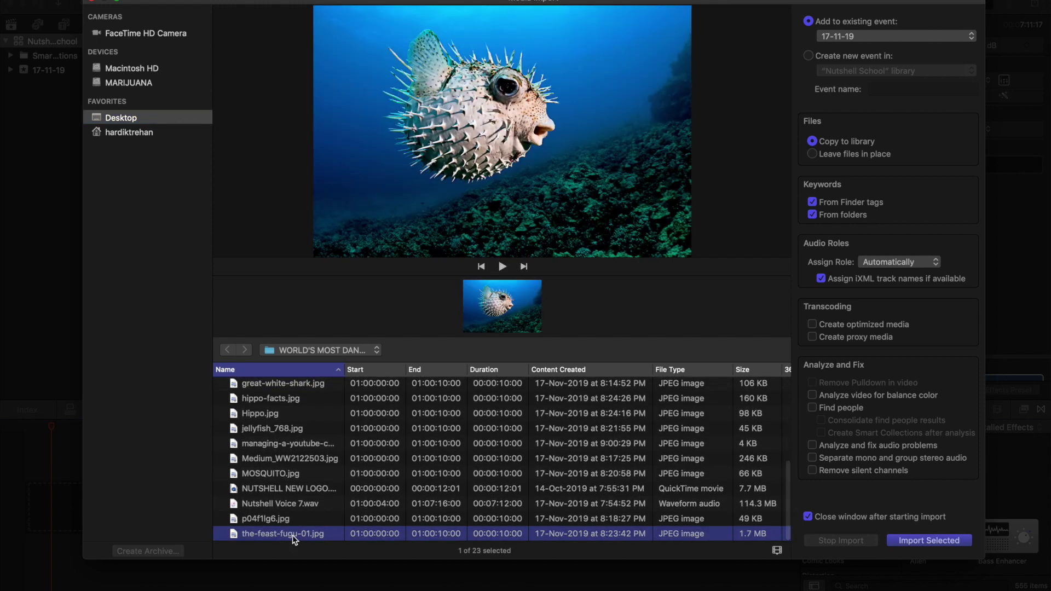
{"action": "left_click", "coordinate": [304, 519], "text": "super"}
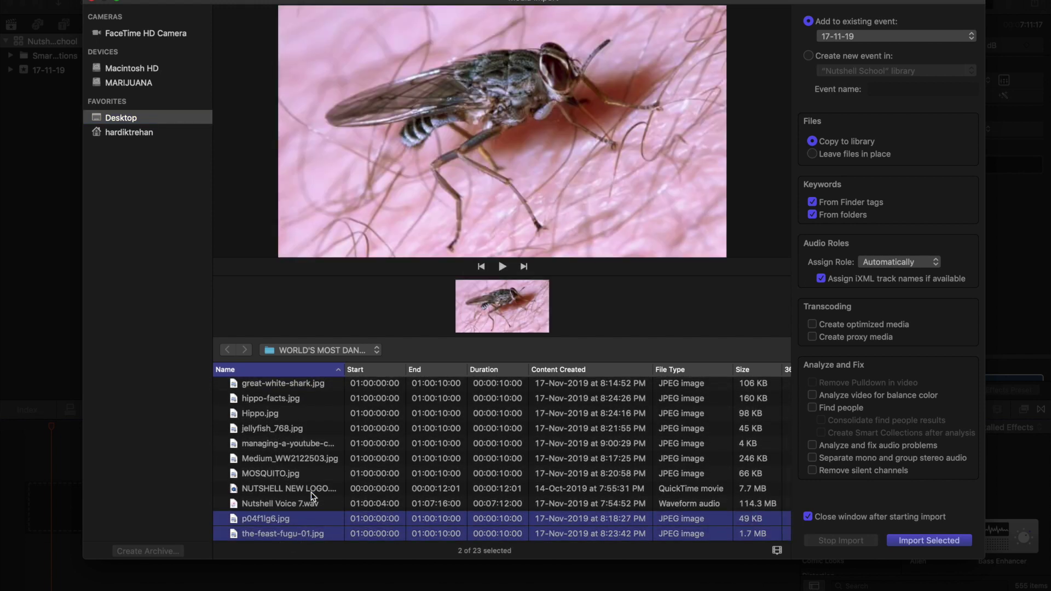
{"action": "left_click", "coordinate": [311, 501], "text": "super"}
{"action": "left_click", "coordinate": [311, 489], "text": "super"}
{"action": "left_click", "coordinate": [311, 476], "text": "super"}
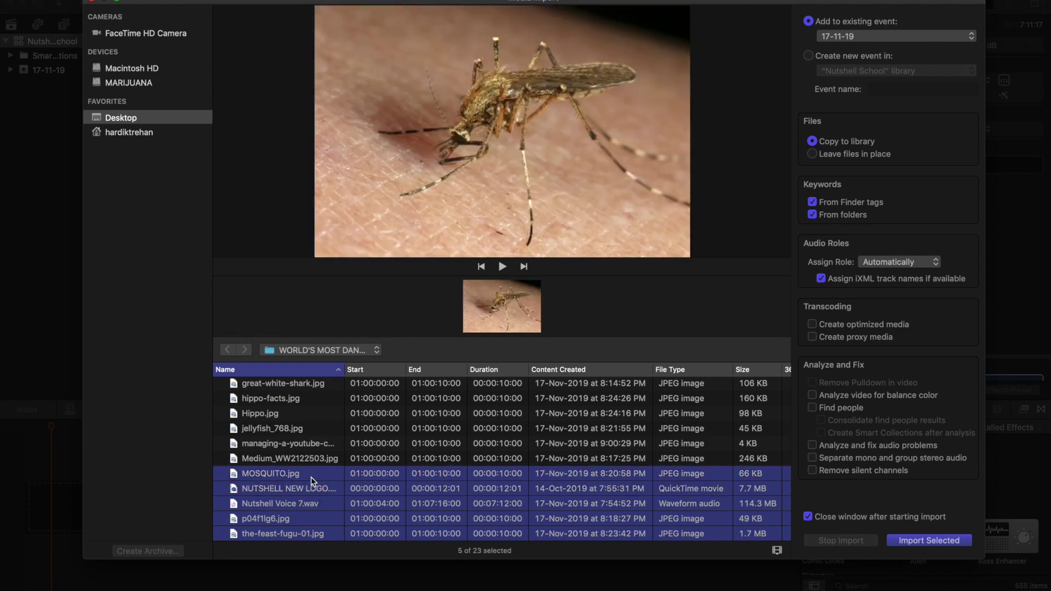
{"action": "left_click", "coordinate": [313, 460], "text": "super"}
{"action": "left_click", "coordinate": [318, 444], "text": "super"}
{"action": "left_click", "coordinate": [318, 430], "text": "super"}
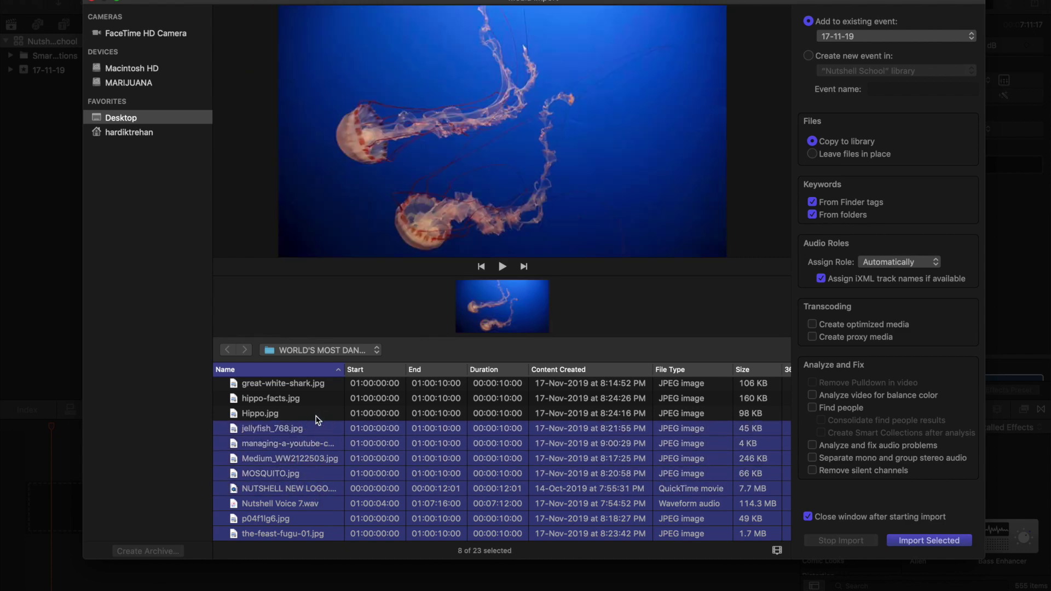
{"action": "left_click", "coordinate": [318, 415], "text": "super"}
{"action": "left_click", "coordinate": [318, 398], "text": "super"}
{"action": "scroll", "coordinate": [318, 405], "scroll_direction": "up", "scroll_amount": 1}
{"action": "left_click", "coordinate": [317, 410], "text": "super"}
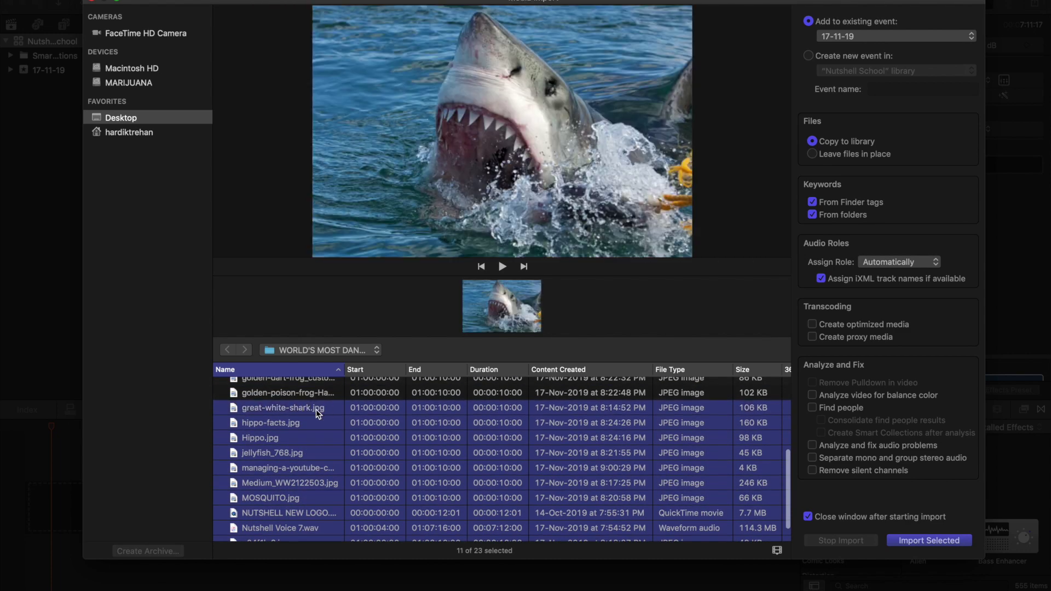
{"action": "left_click", "coordinate": [323, 393], "text": "super"}
{"action": "scroll", "coordinate": [322, 396], "scroll_direction": "up", "scroll_amount": 1}
{"action": "left_click", "coordinate": [322, 399], "text": "super"}
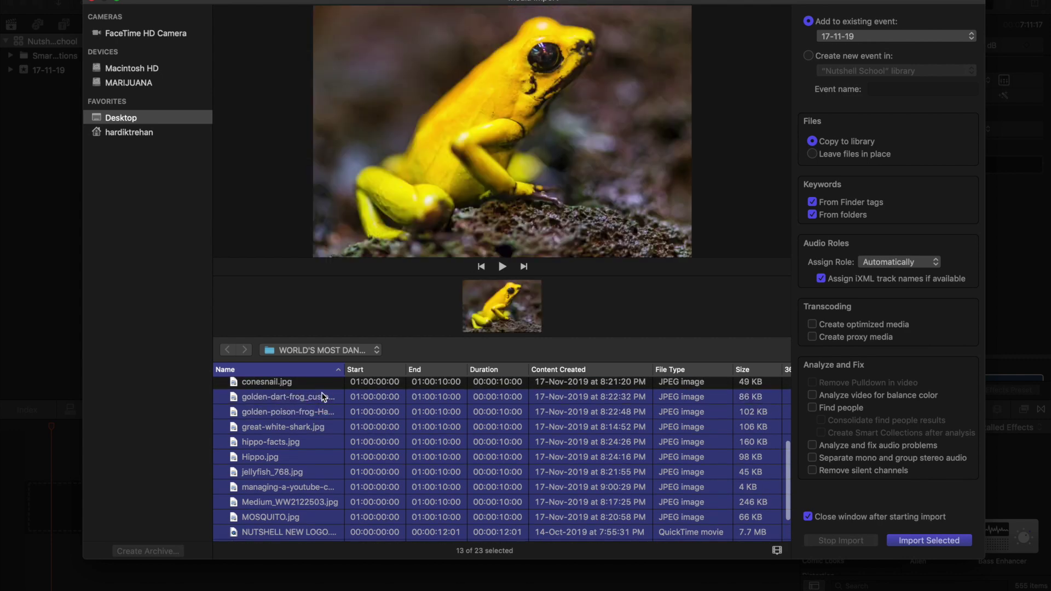
{"action": "left_click", "coordinate": [323, 388], "text": "super"}
{"action": "scroll", "coordinate": [322, 391], "scroll_direction": "up", "scroll_amount": 3}
{"action": "left_click", "coordinate": [313, 443], "text": "super"}
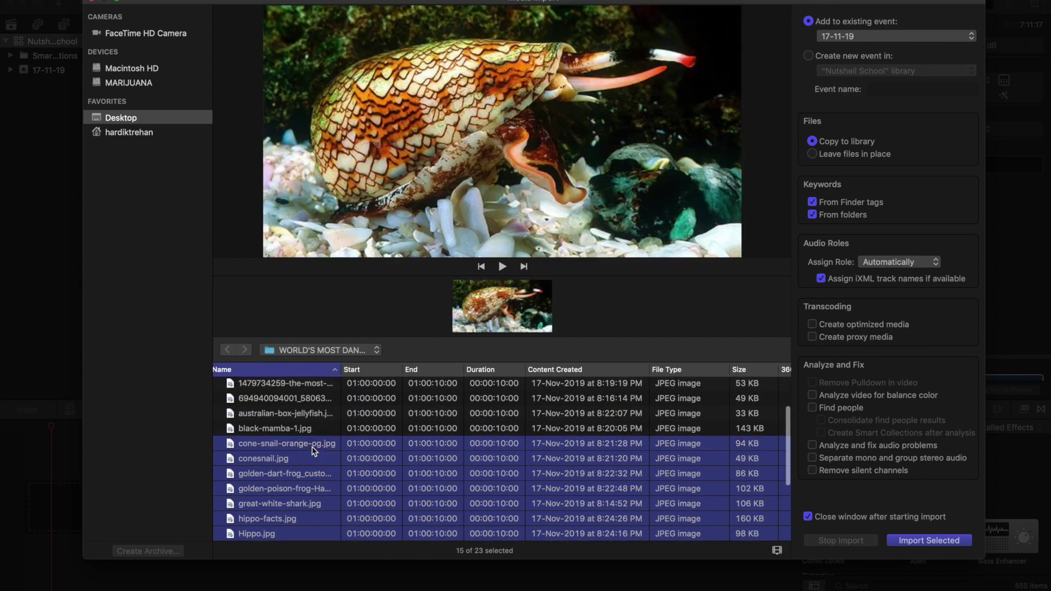
{"action": "left_click", "coordinate": [314, 412], "text": "super"}
{"action": "scroll", "coordinate": [315, 422], "scroll_direction": "up", "scroll_amount": 3}
{"action": "left_click", "coordinate": [316, 453], "text": "super"}
{"action": "left_click", "coordinate": [318, 434], "text": "super"}
{"action": "left_click", "coordinate": [317, 419], "text": "super"}
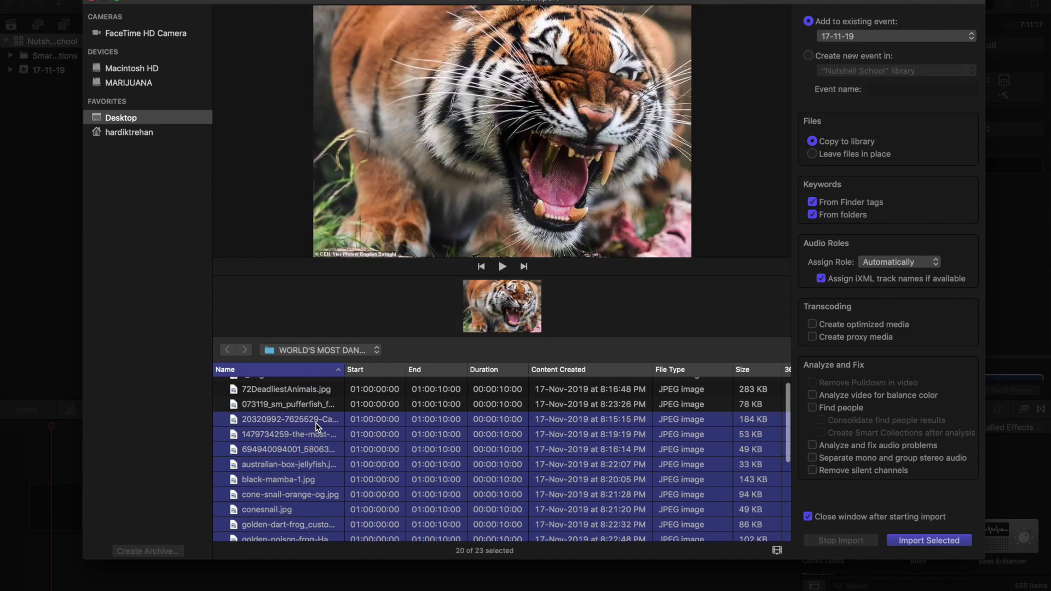
{"action": "left_click", "coordinate": [317, 408], "text": "super"}
{"action": "scroll", "coordinate": [317, 408], "scroll_direction": "up", "scroll_amount": 1}
{"action": "left_click", "coordinate": [313, 402], "text": "super"}
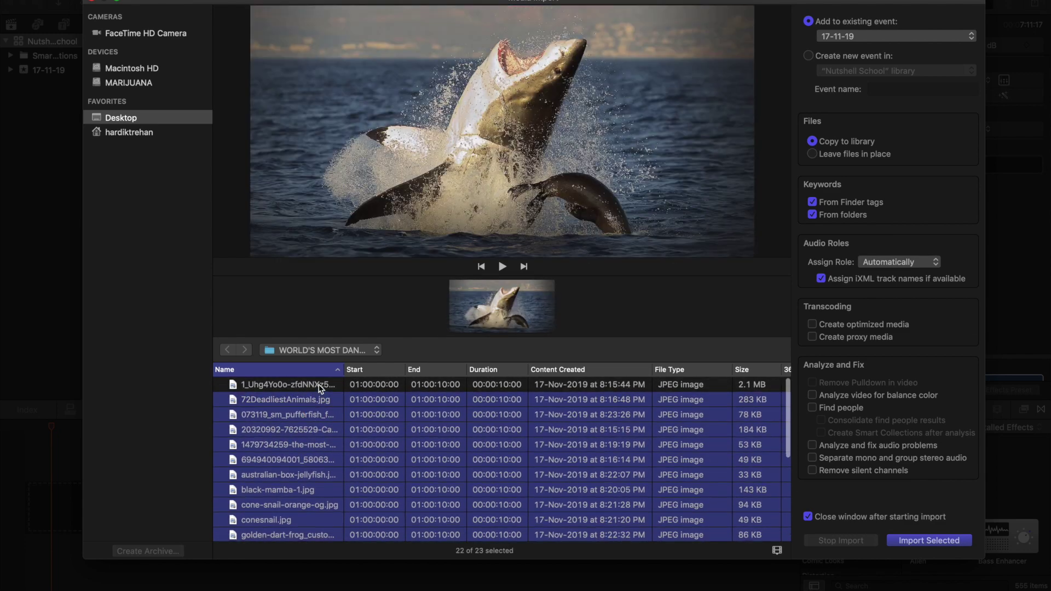
{"action": "left_click", "coordinate": [322, 386], "text": "super"}
{"action": "scroll", "coordinate": [566, 444], "scroll_direction": "down", "scroll_amount": 10}
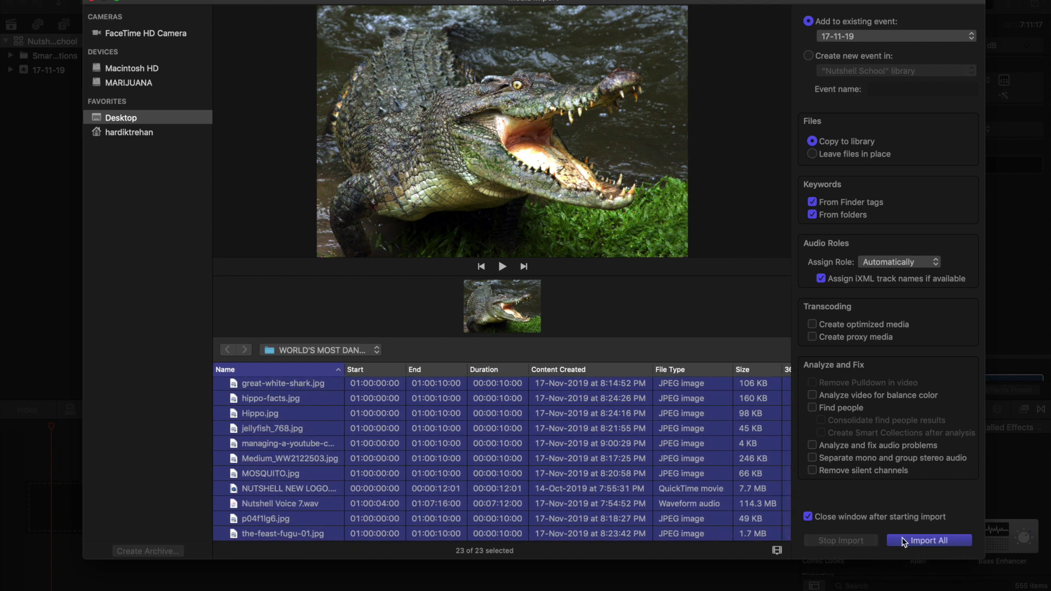
{"action": "left_click", "coordinate": [939, 547]}
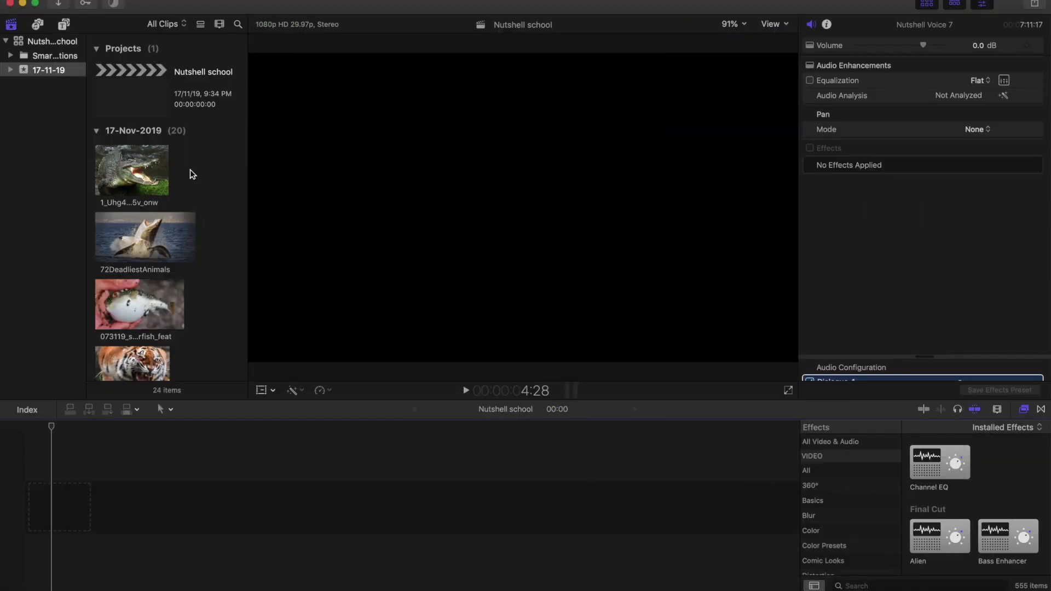
- Look through the imported images, voice recording and logo clip in the 17-11-19 event
{"action": "scroll", "coordinate": [202, 278], "scroll_direction": "down", "scroll_amount": 20}
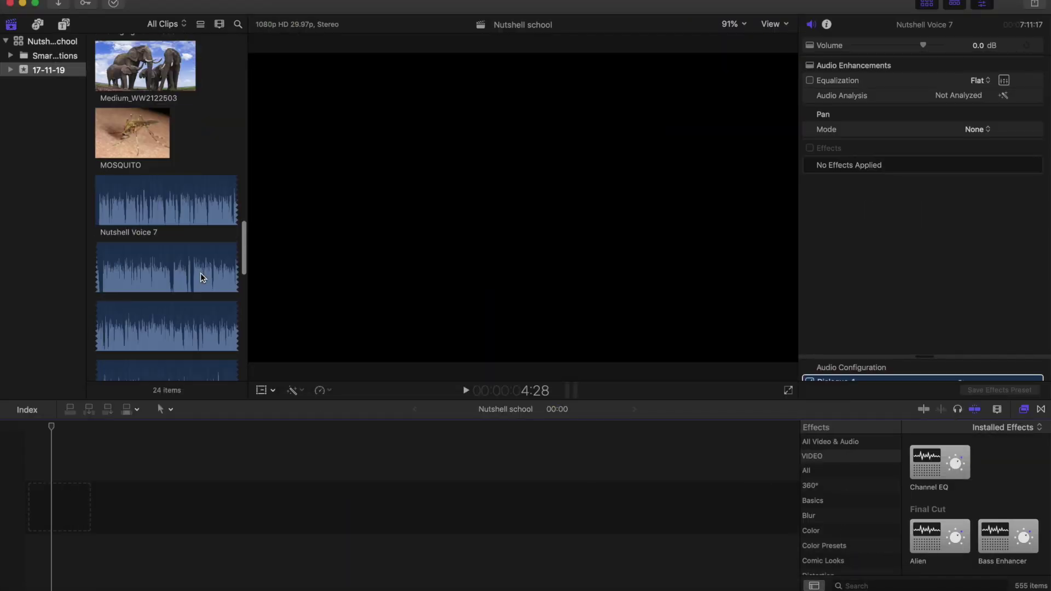
{"action": "scroll", "coordinate": [201, 273], "scroll_direction": "up", "scroll_amount": 15}
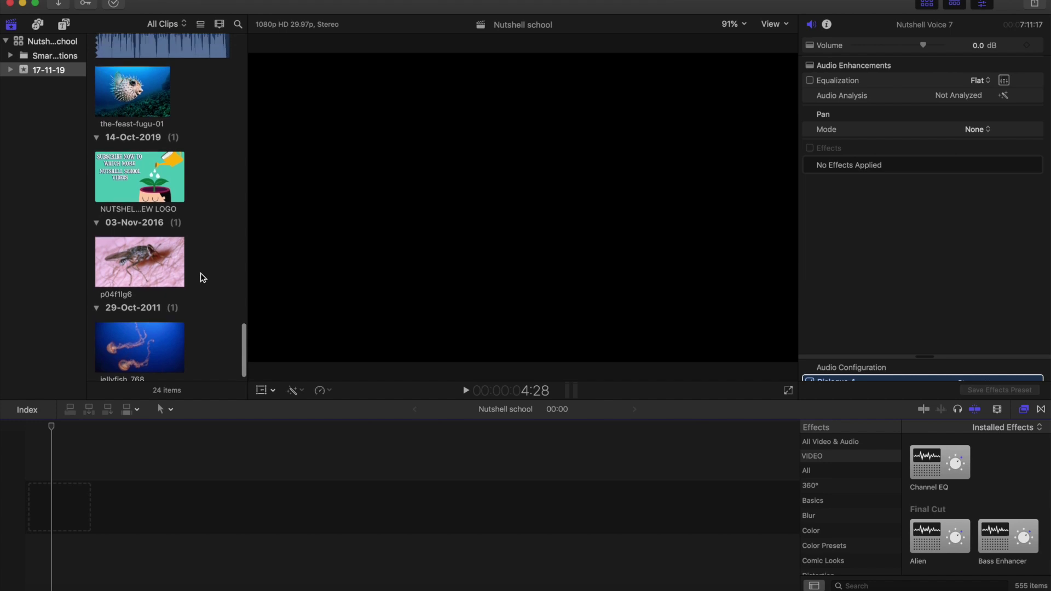
{"action": "scroll", "coordinate": [203, 278], "scroll_direction": "up", "scroll_amount": 20}
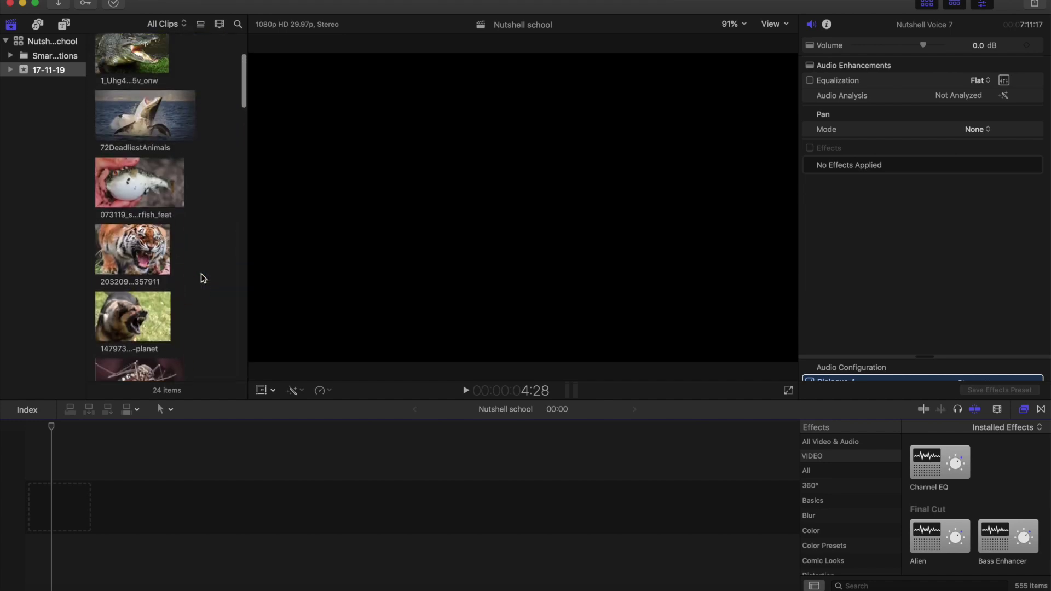
{"action": "scroll", "coordinate": [203, 278], "scroll_direction": "down", "scroll_amount": 15}
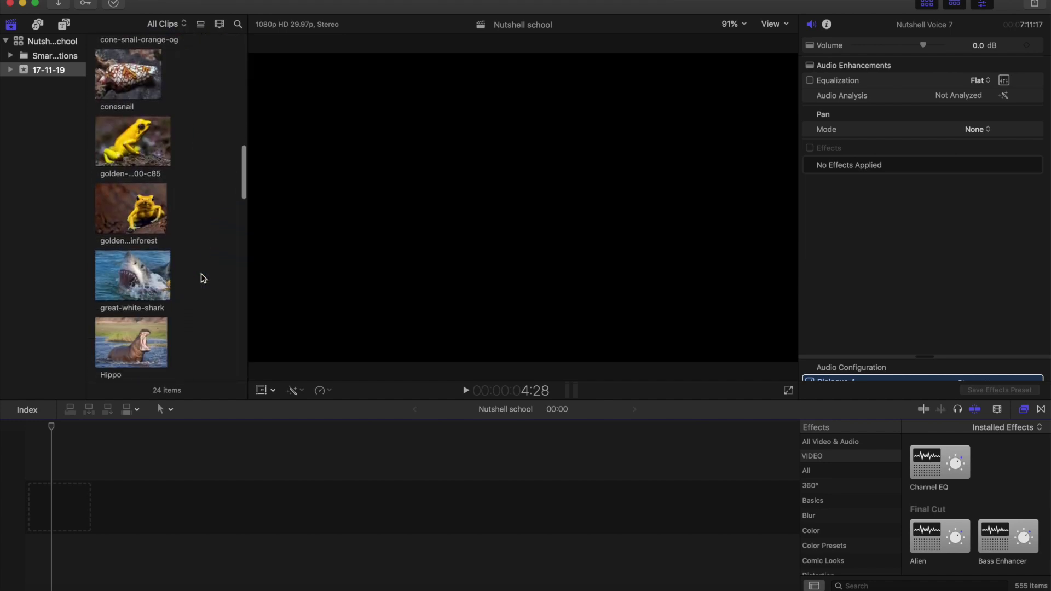
{"action": "scroll", "coordinate": [202, 278], "scroll_direction": "down", "scroll_amount": 10}
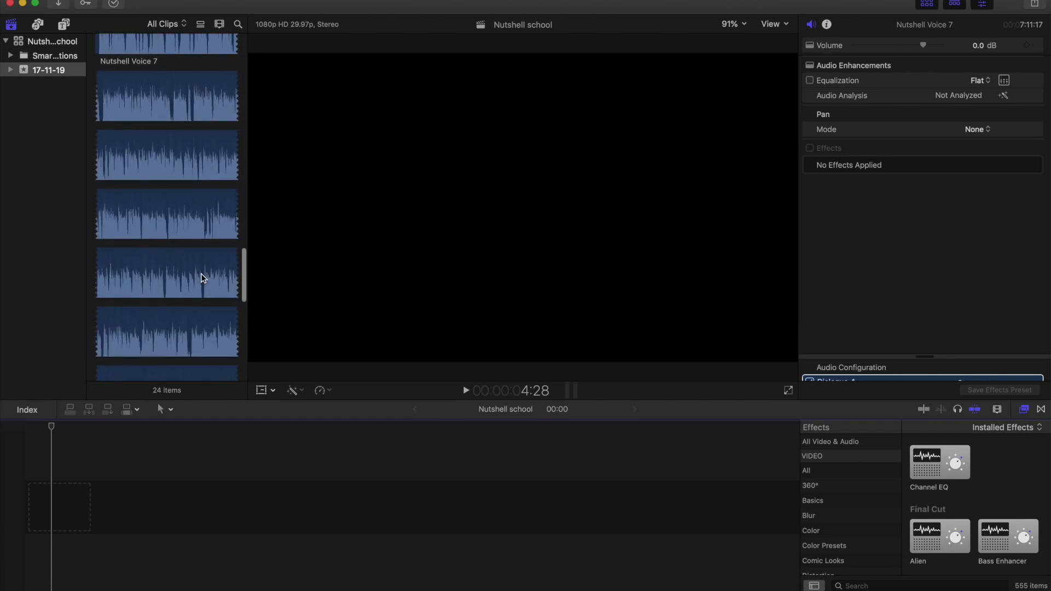
{"action": "scroll", "coordinate": [202, 278], "scroll_direction": "up", "scroll_amount": 4}
{"action": "scroll", "coordinate": [202, 278], "scroll_direction": "down", "scroll_amount": 15}
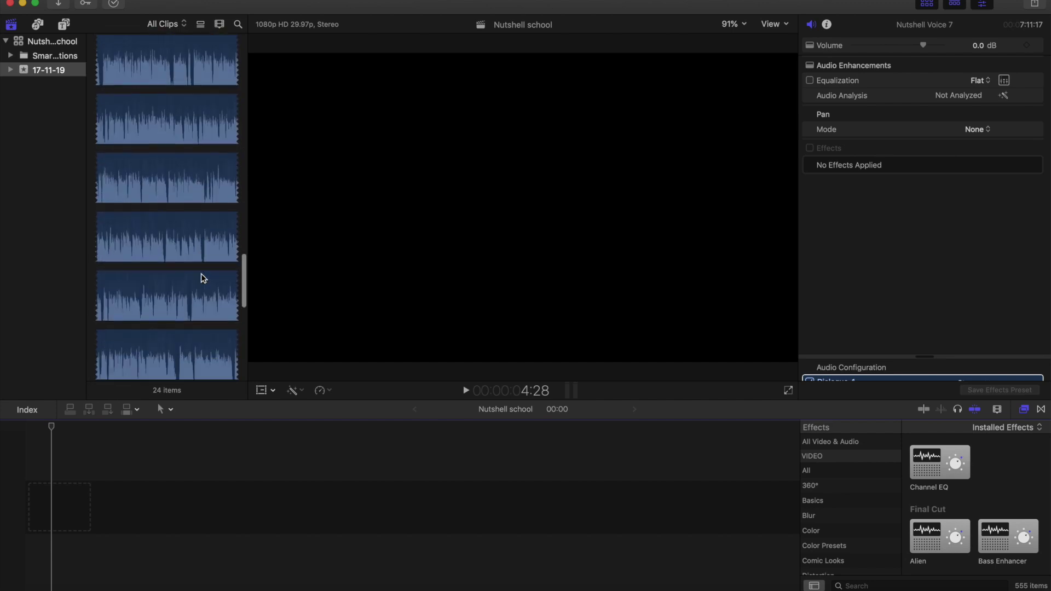
{"action": "scroll", "coordinate": [203, 278], "scroll_direction": "down", "scroll_amount": 5}
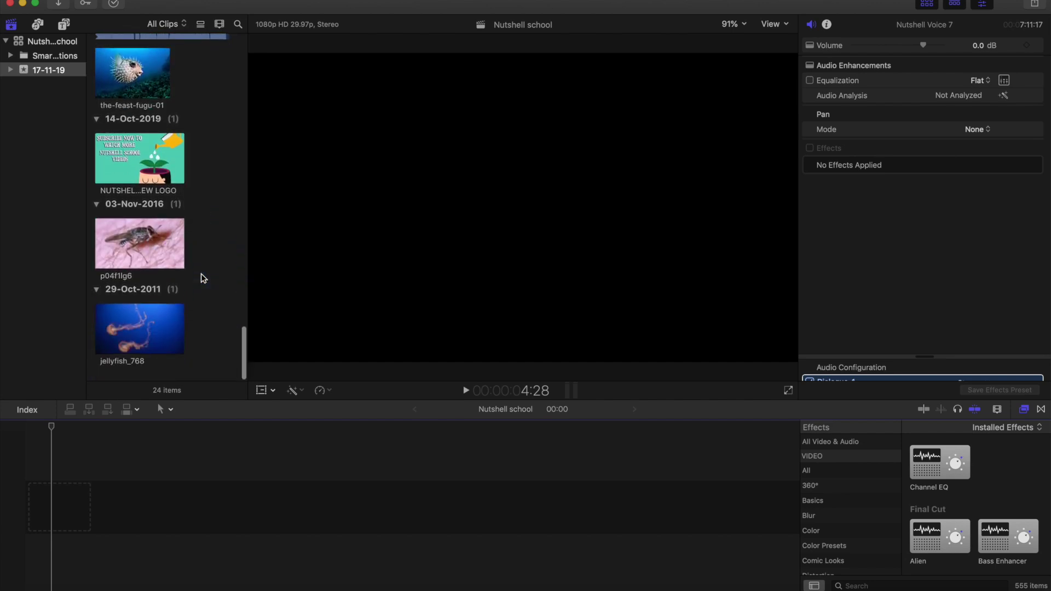
- Go back through the clips of the 17-11-19 event and select the Nutshell school project
{"action": "scroll", "coordinate": [203, 278], "scroll_direction": "up", "scroll_amount": 15}
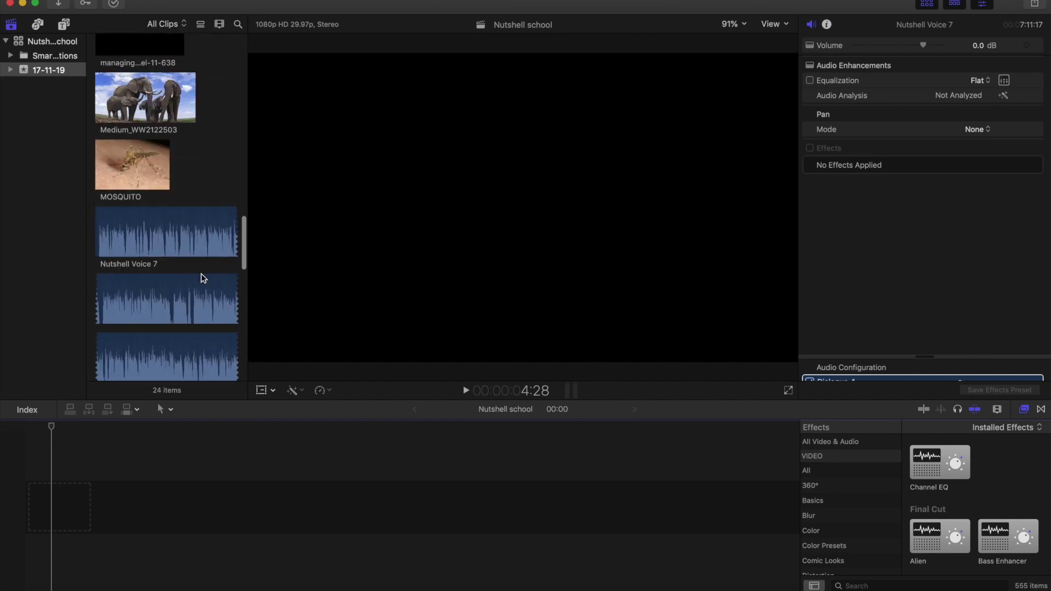
{"action": "scroll", "coordinate": [202, 278], "scroll_direction": "up", "scroll_amount": 12}
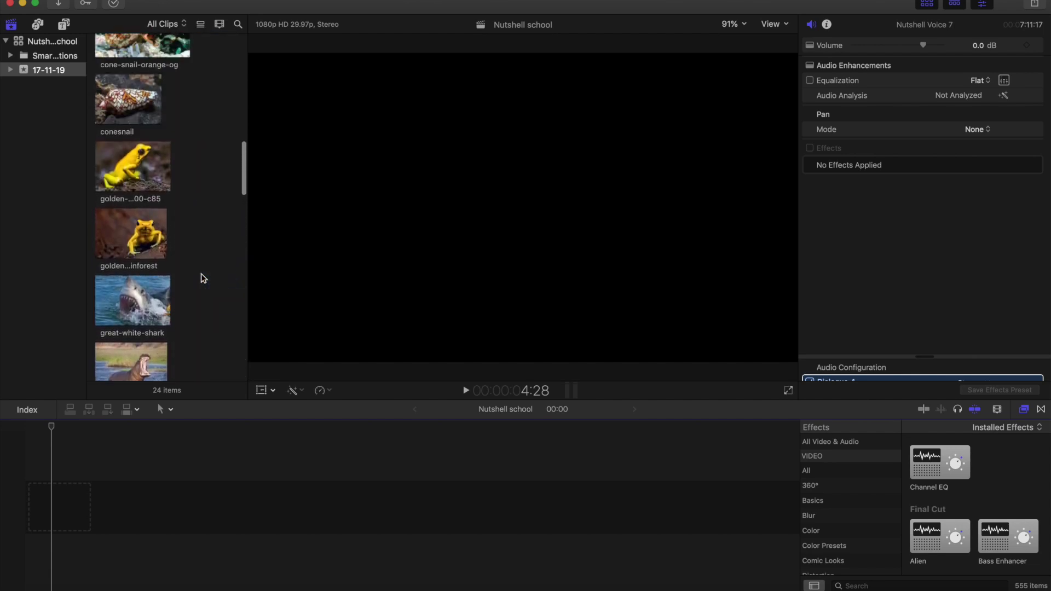
{"action": "scroll", "coordinate": [202, 278], "scroll_direction": "up", "scroll_amount": 12}
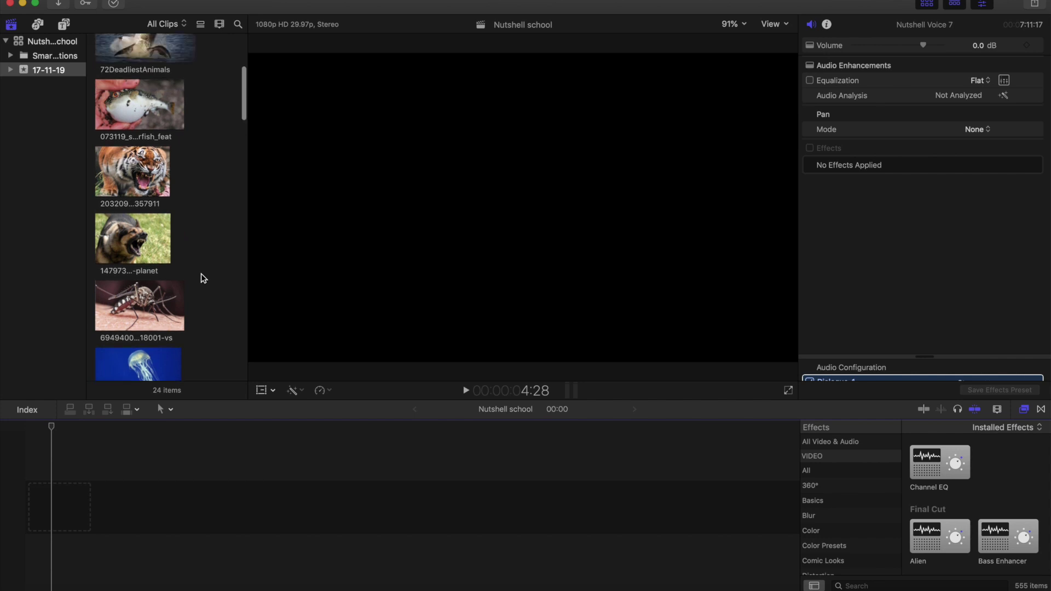
{"action": "scroll", "coordinate": [203, 278], "scroll_direction": "up", "scroll_amount": 8}
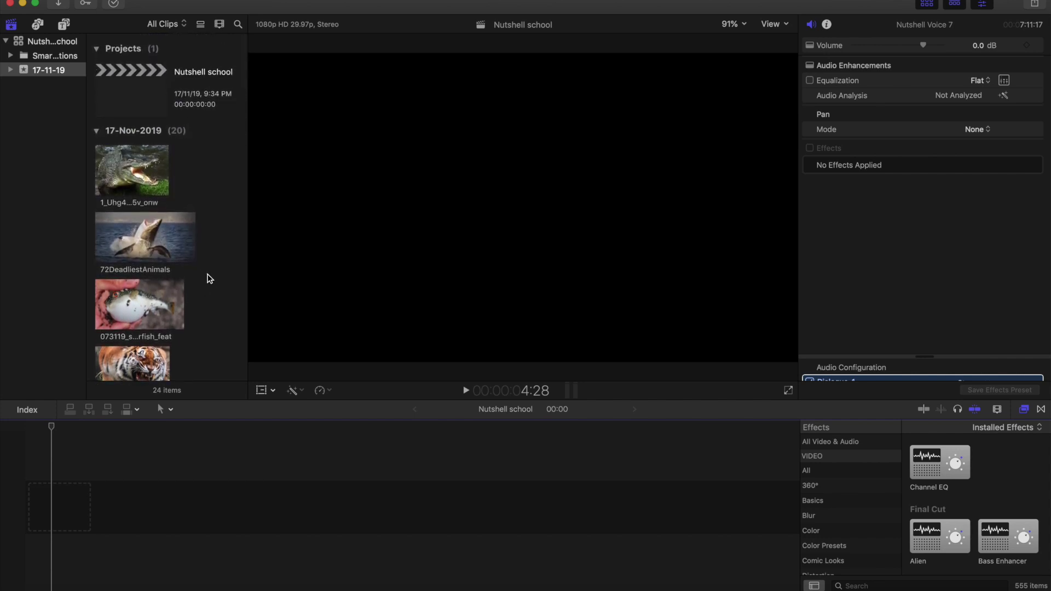
{"action": "scroll", "coordinate": [188, 246], "scroll_direction": "up", "scroll_amount": 3}
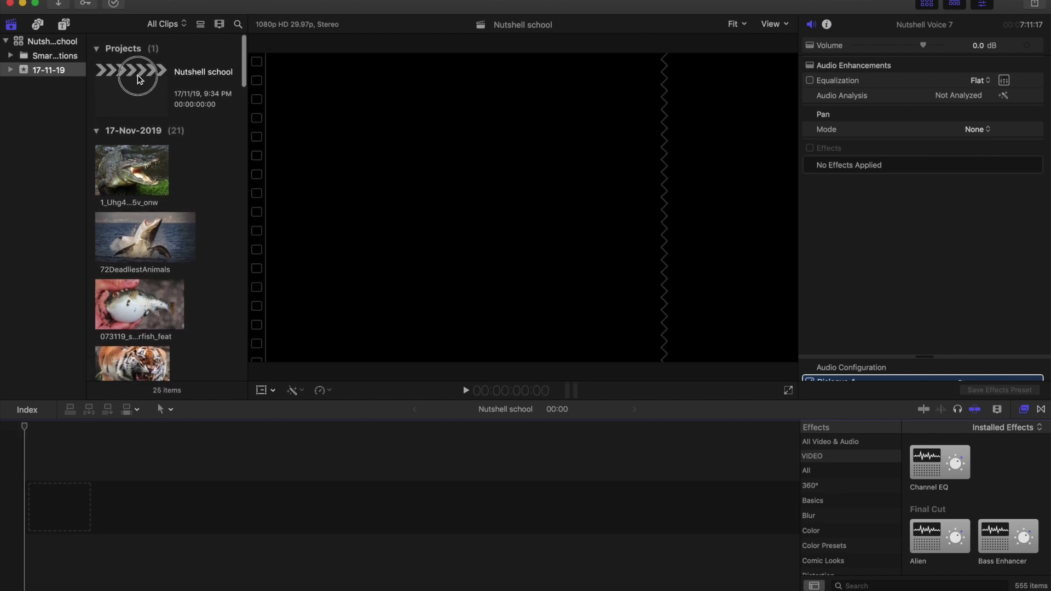
{"action": "left_click", "coordinate": [137, 79]}
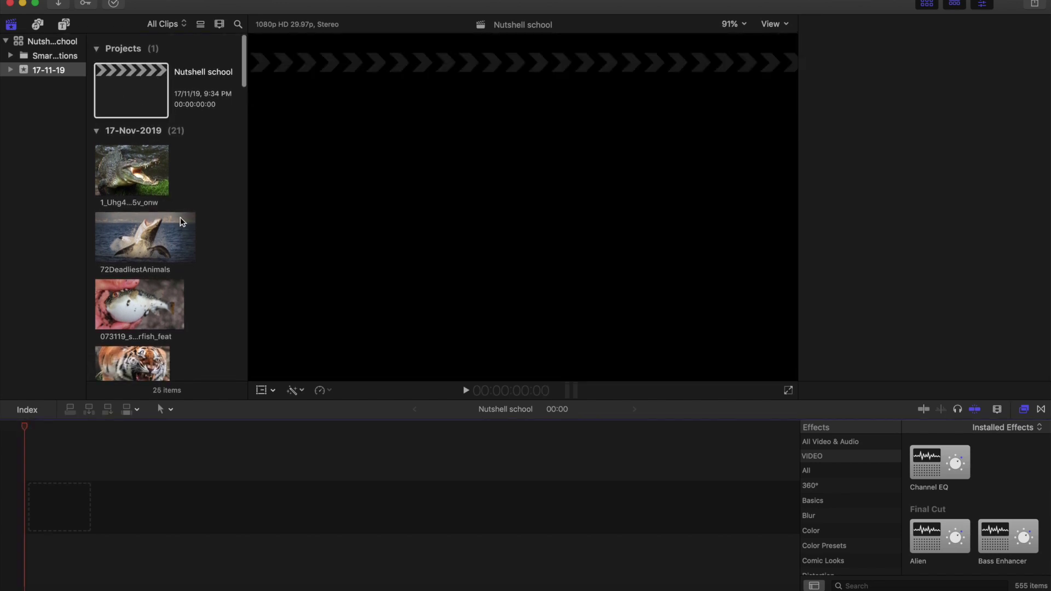
- Place the NUTSHELL NEW LOGO clip at the start of the Nutshell school timeline
{"action": "scroll", "coordinate": [182, 222], "scroll_direction": "down", "scroll_amount": 15}
{"action": "scroll", "coordinate": [182, 222], "scroll_direction": "down", "scroll_amount": 20}
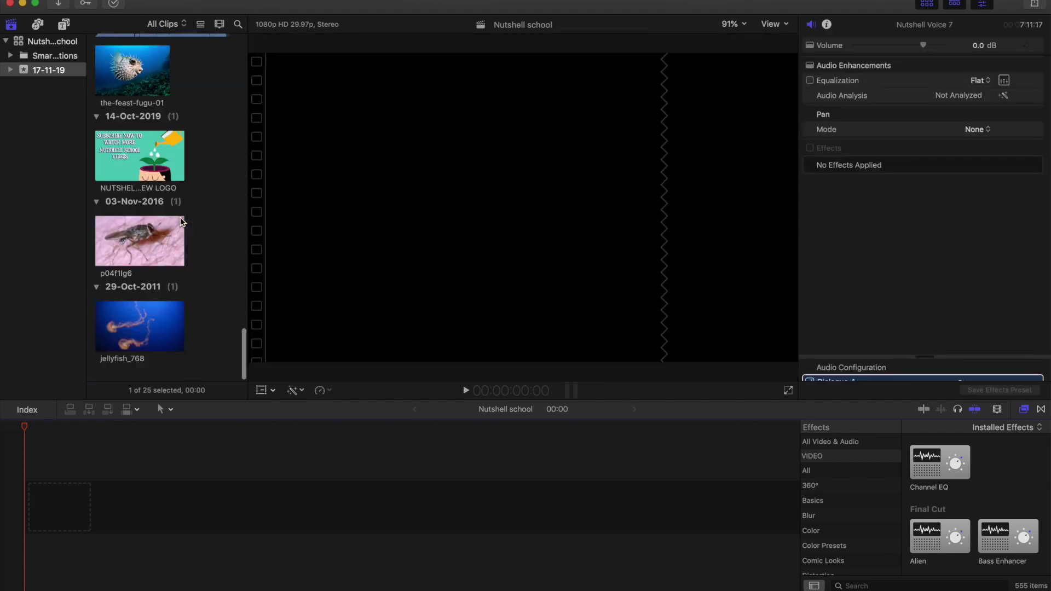
{"action": "left_click", "coordinate": [107, 251]}
{"action": "left_click_drag", "start_coordinate": [107, 247], "coordinate": [81, 377]}
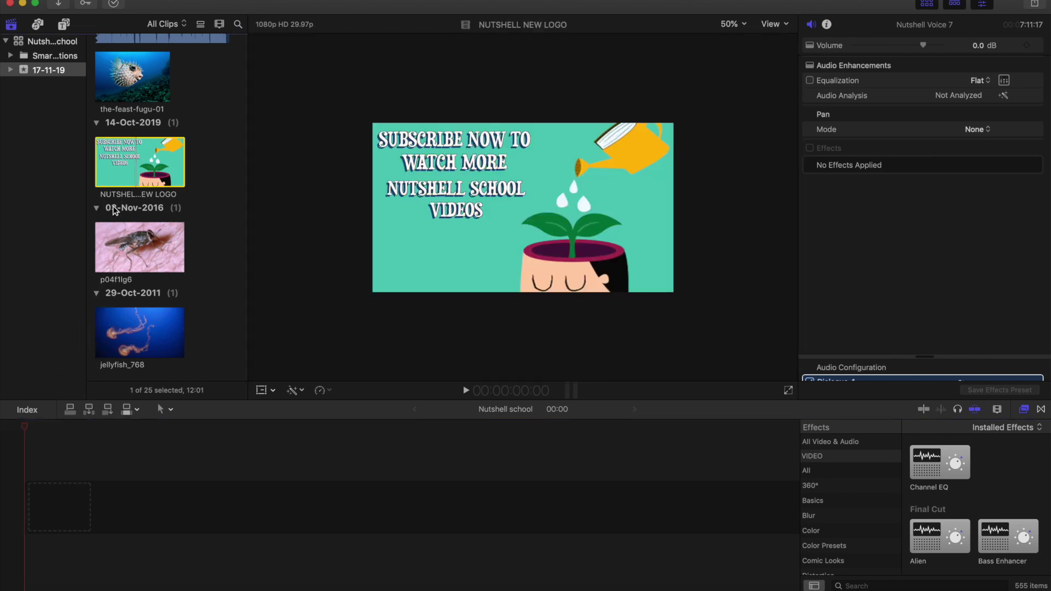
{"action": "left_click", "coordinate": [140, 146]}
{"action": "left_click_drag", "start_coordinate": [141, 147], "coordinate": [43, 507]}
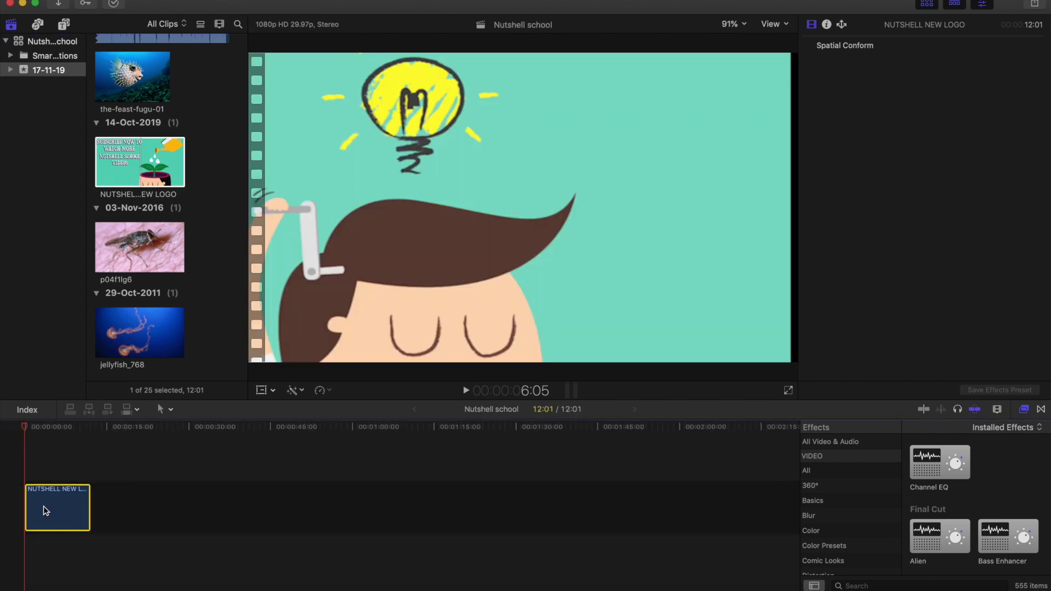
- Split the logo clip at 4:22 with the Blade tool and switch back to the Select tool
{"action": "left_click", "coordinate": [32, 427]}
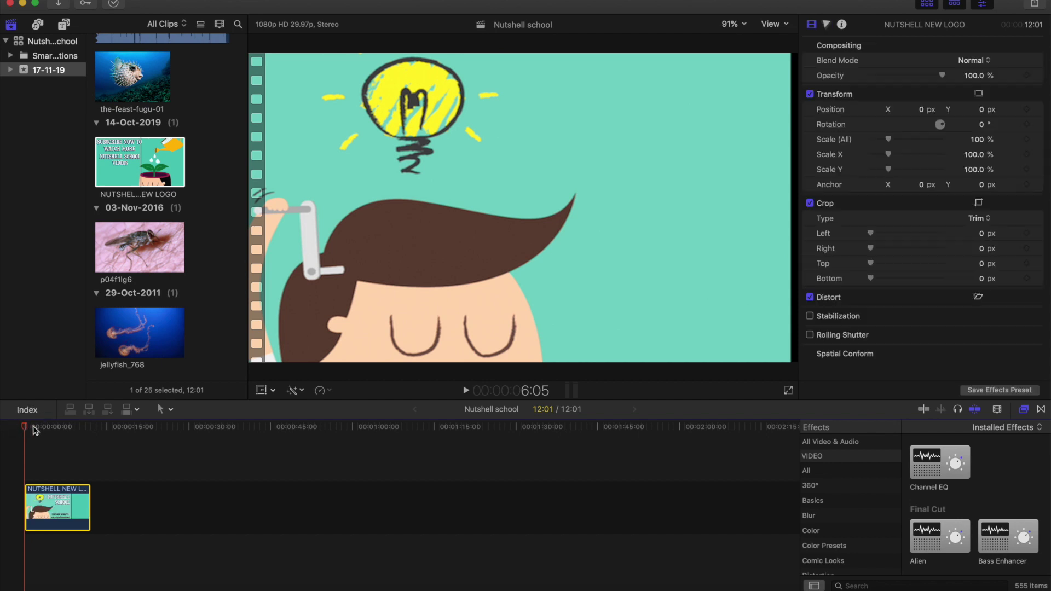
{"action": "left_click_drag", "start_coordinate": [33, 427], "coordinate": [107, 432]}
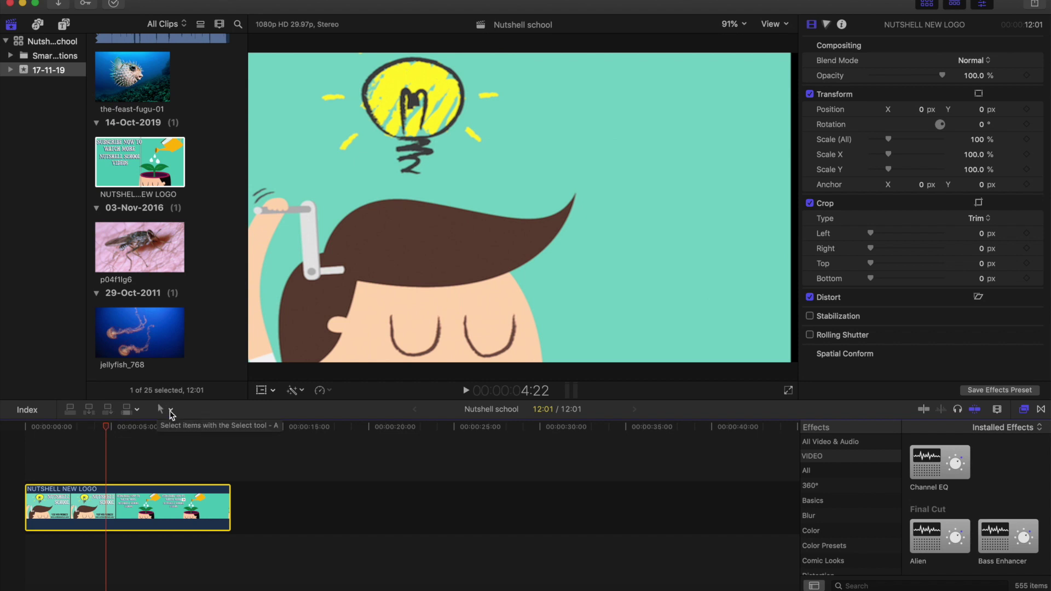
{"action": "left_click", "coordinate": [172, 414]}
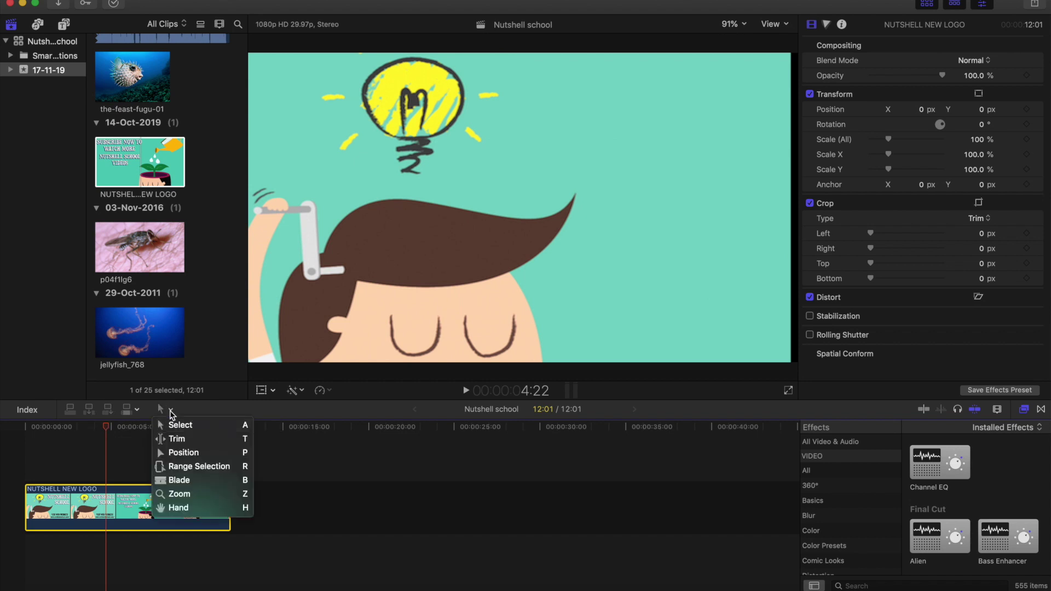
{"action": "left_click", "coordinate": [185, 482]}
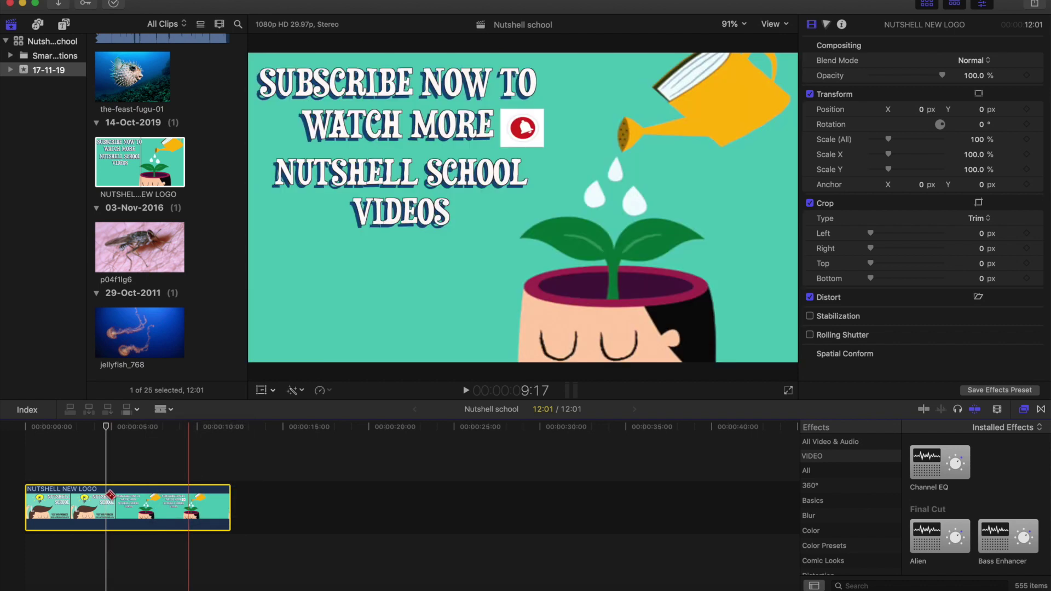
{"action": "left_click", "coordinate": [107, 495]}
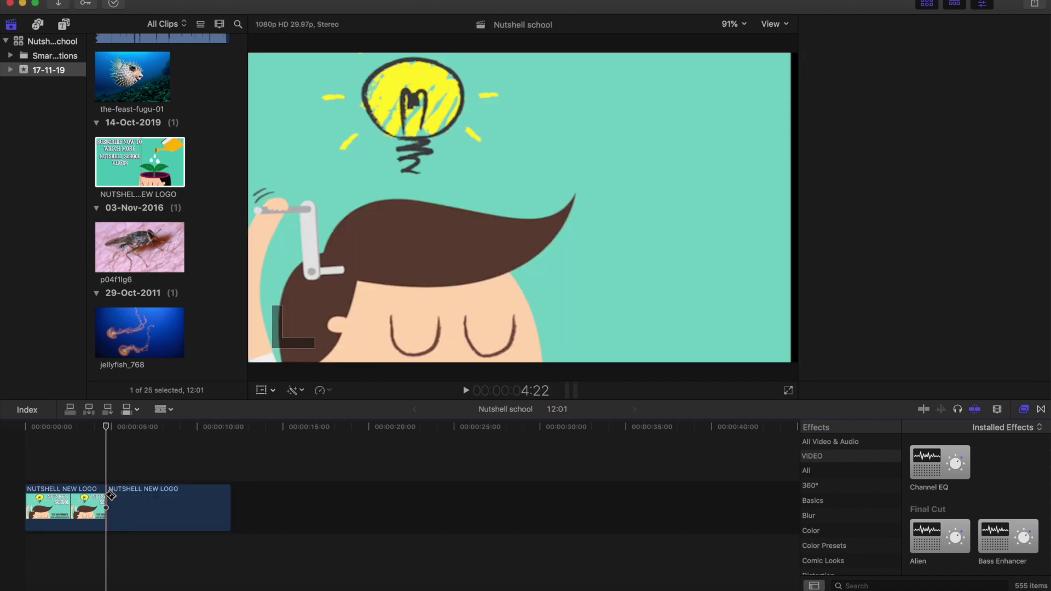
{"action": "left_click", "coordinate": [164, 412]}
{"action": "left_click", "coordinate": [164, 412]}
{"action": "left_click", "coordinate": [174, 426]}
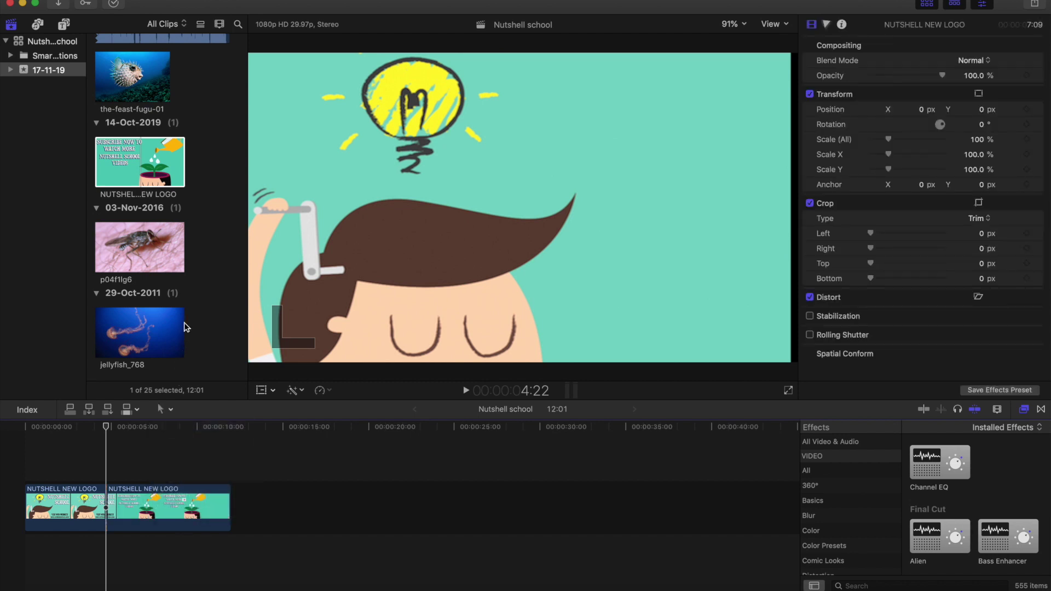
- Insert the black managing-a-youtube-channel-11-638 image between the two halves of the logo clip
{"action": "scroll", "coordinate": [190, 307], "scroll_direction": "up", "scroll_amount": 20}
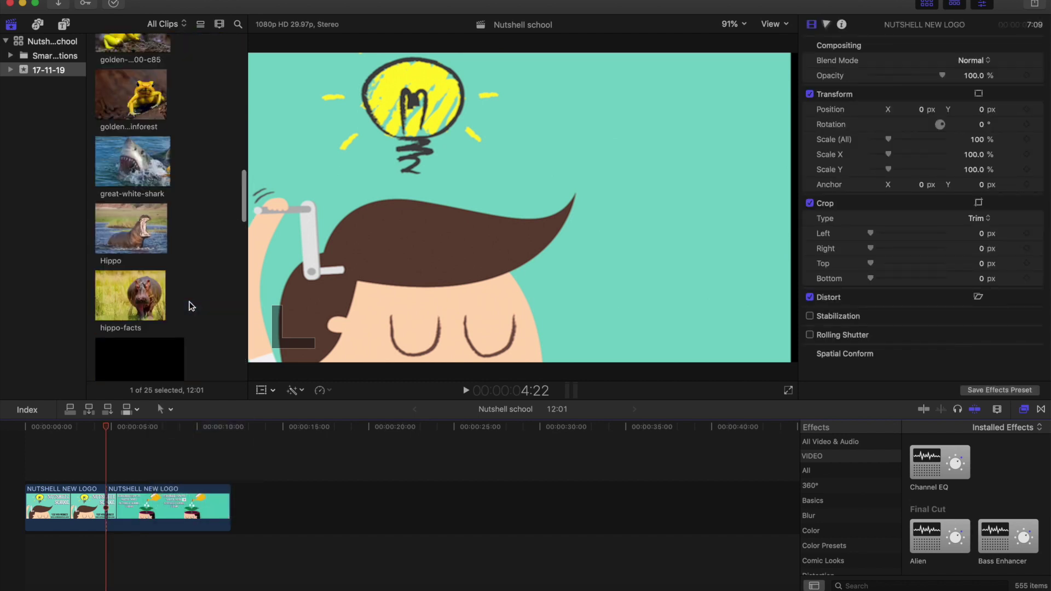
{"action": "scroll", "coordinate": [191, 306], "scroll_direction": "up", "scroll_amount": 10}
{"action": "scroll", "coordinate": [191, 306], "scroll_direction": "down", "scroll_amount": 5}
{"action": "scroll", "coordinate": [190, 306], "scroll_direction": "down", "scroll_amount": 15}
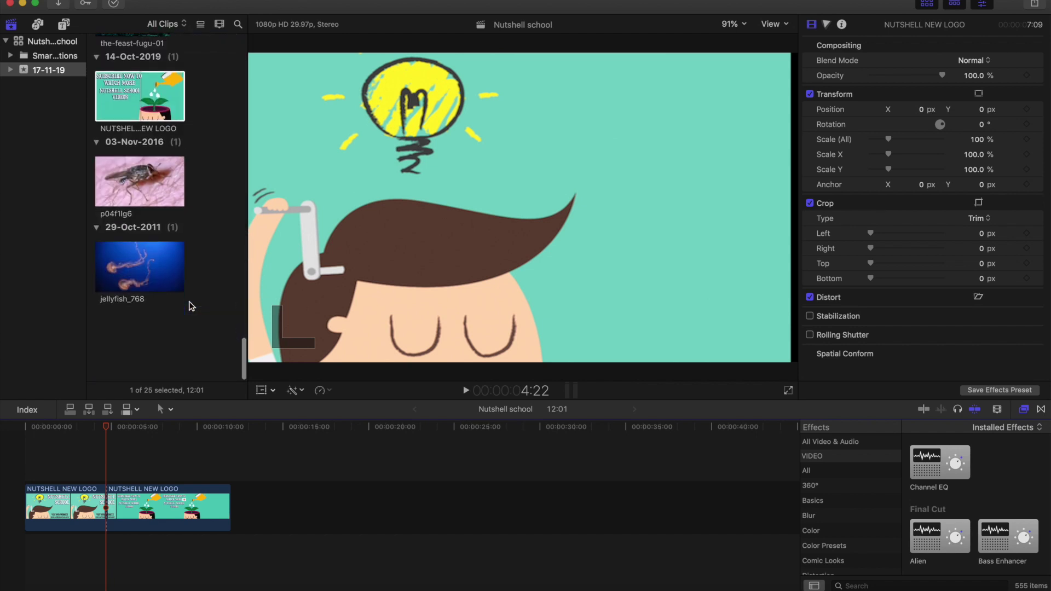
{"action": "scroll", "coordinate": [190, 306], "scroll_direction": "up", "scroll_amount": 15}
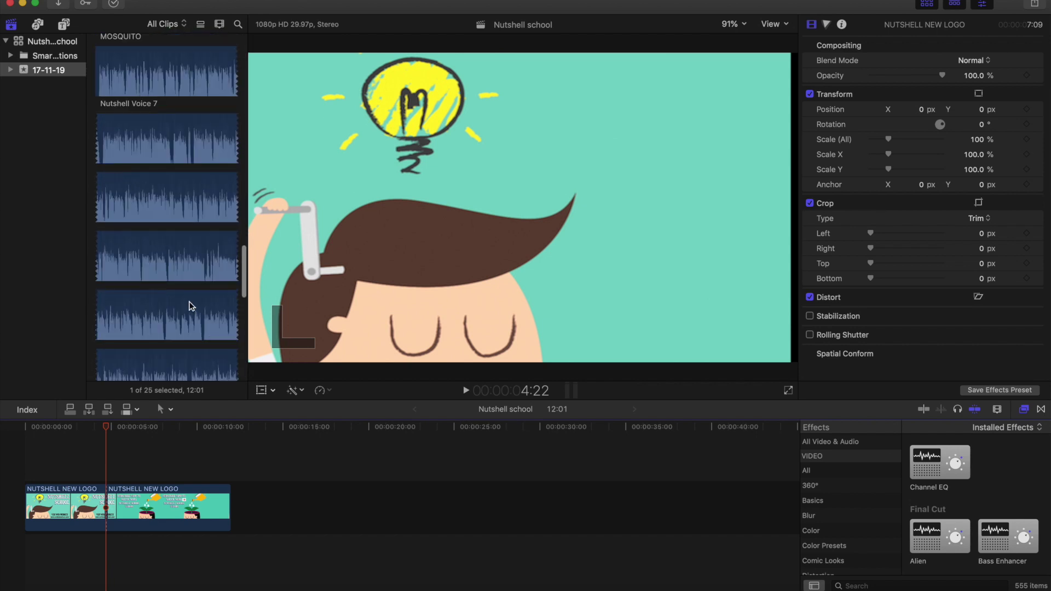
{"action": "scroll", "coordinate": [191, 307], "scroll_direction": "up", "scroll_amount": 2}
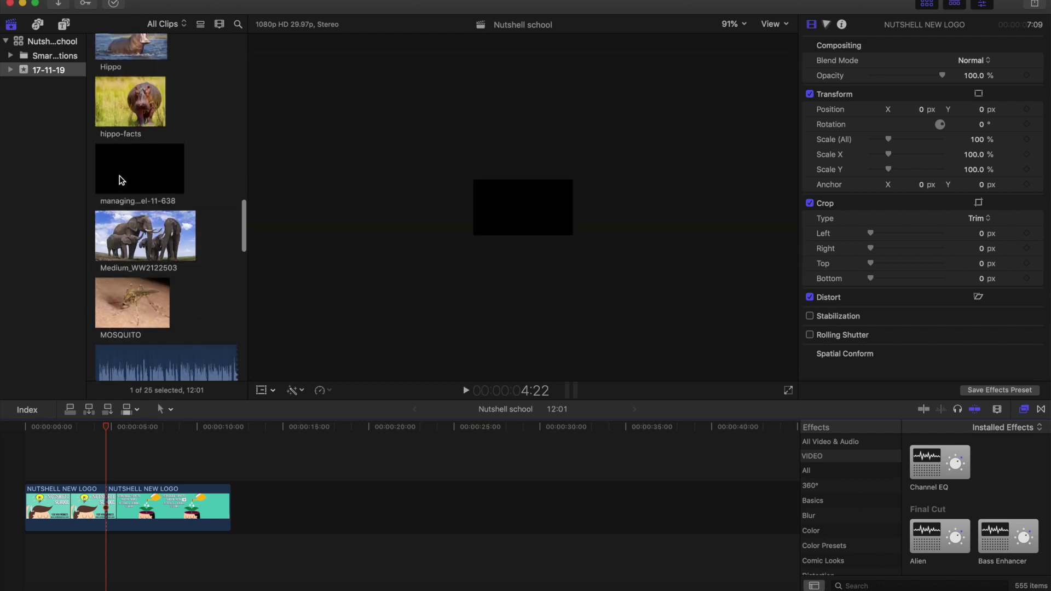
{"action": "left_click", "coordinate": [142, 163]}
{"action": "left_click_drag", "start_coordinate": [141, 163], "coordinate": [106, 500]}
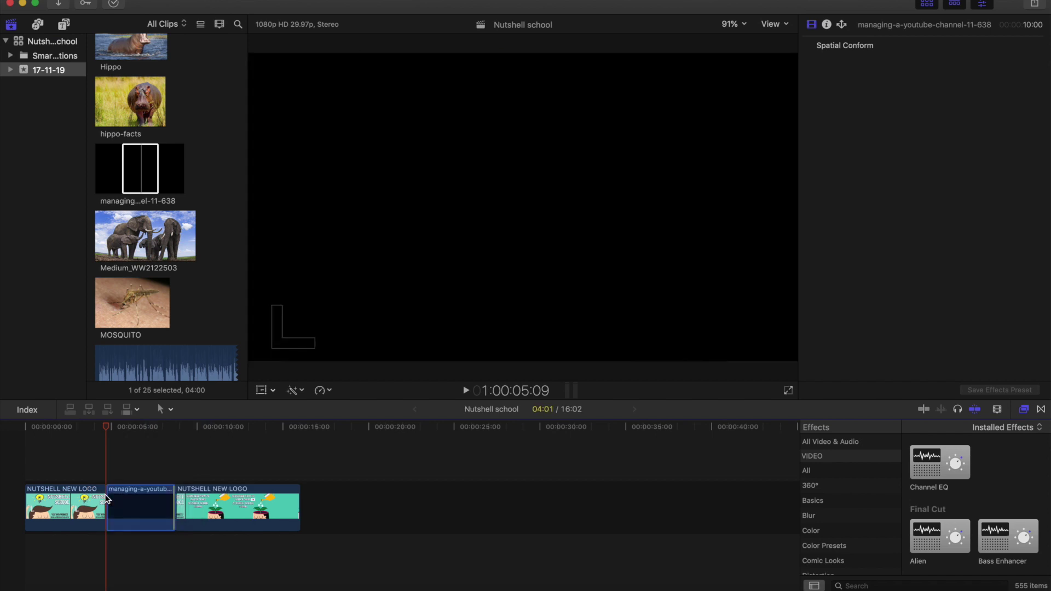
- Extend the end of the black managing-a-youtube-channel-11-638 clip in stages to a duration of about 2:29:40
{"action": "left_click", "coordinate": [172, 504]}
{"action": "left_click_drag", "start_coordinate": [200, 503], "coordinate": [402, 494]}
{"action": "key", "text": "super+minus"}
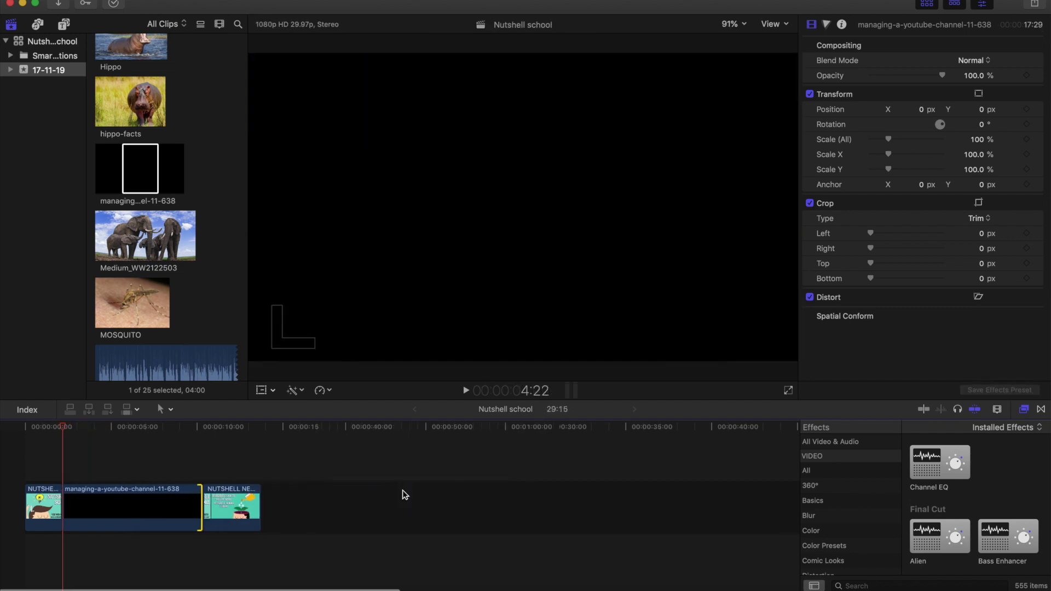
{"action": "left_click_drag", "start_coordinate": [197, 504], "coordinate": [720, 509]}
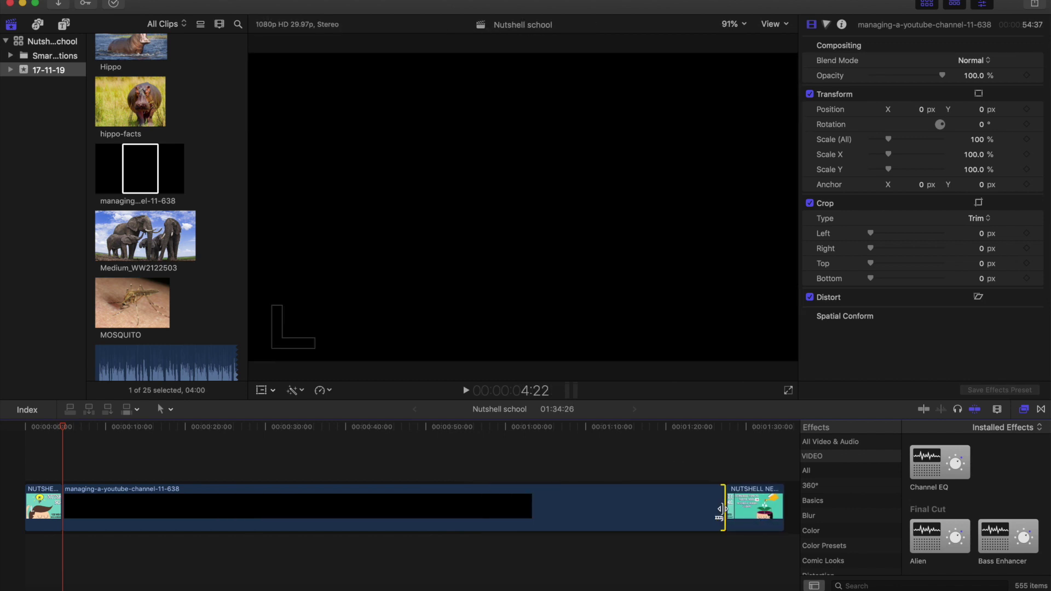
{"action": "key", "text": "super+minus"}
{"action": "left_click_drag", "start_coordinate": [491, 504], "coordinate": [733, 510]}
{"action": "scroll", "coordinate": [733, 510], "scroll_direction": "right", "scroll_amount": 3}
{"action": "left_click_drag", "start_coordinate": [637, 512], "coordinate": [737, 520]}
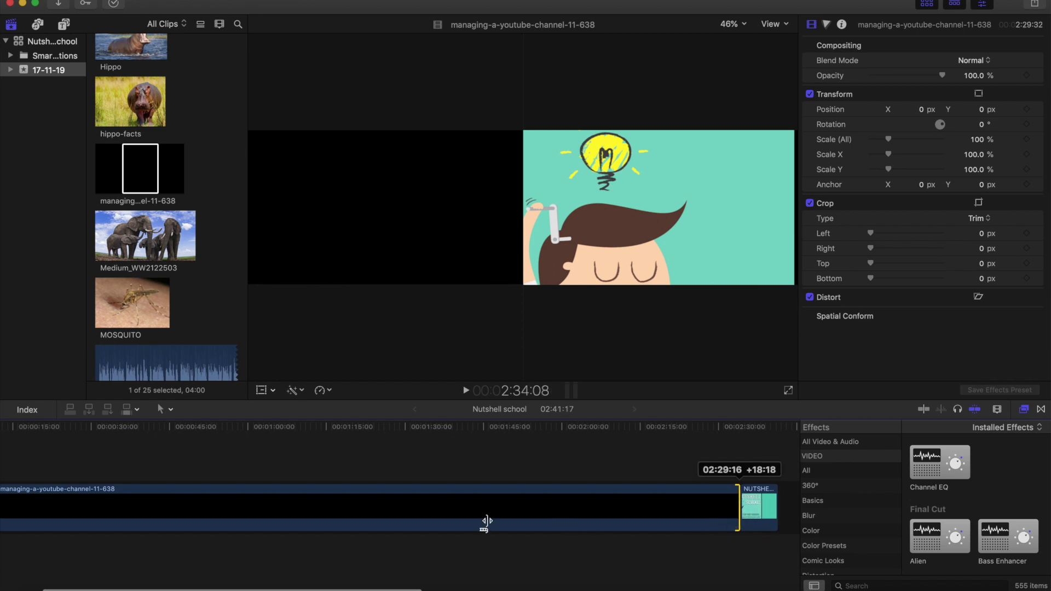
- Attach the Nutshell Voice 7 recording beneath the video clips, starting at the beginning of the timeline
{"action": "scroll", "coordinate": [488, 520], "scroll_direction": "left", "scroll_amount": 5}
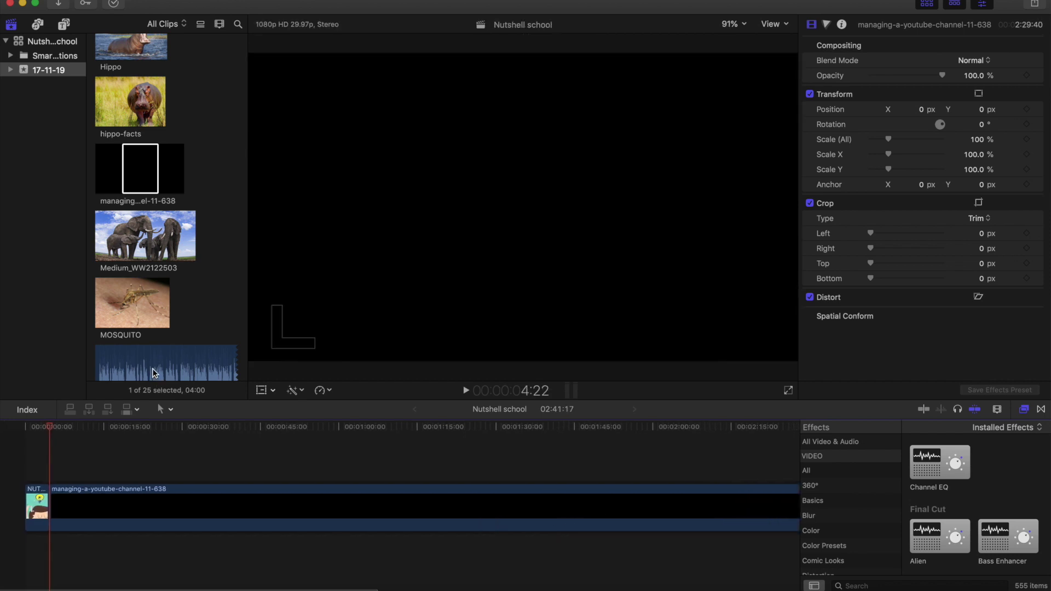
{"action": "left_click", "coordinate": [151, 363]}
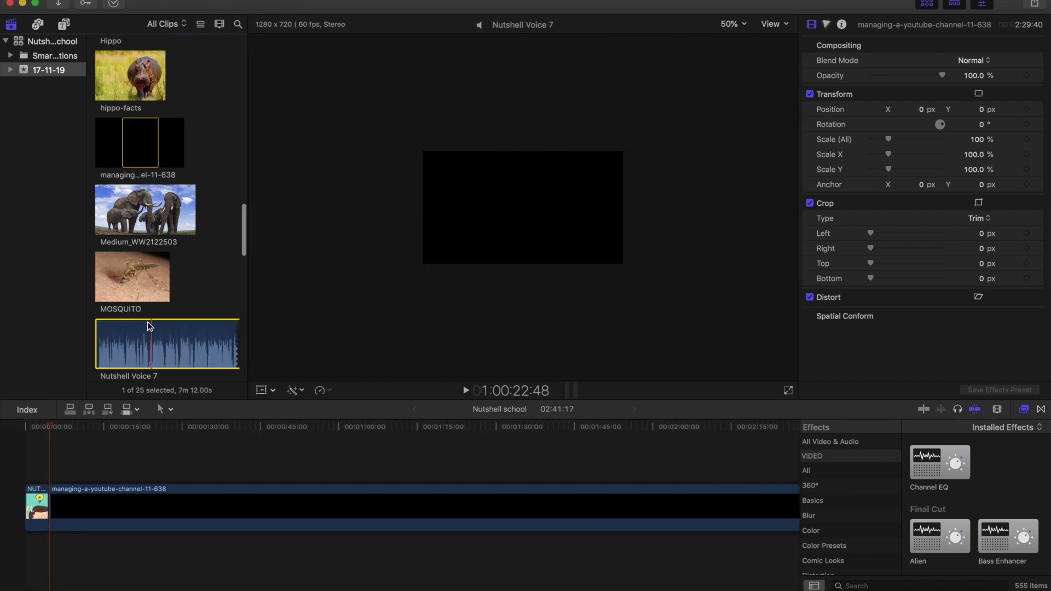
{"action": "scroll", "coordinate": [158, 342], "scroll_direction": "down", "scroll_amount": 3}
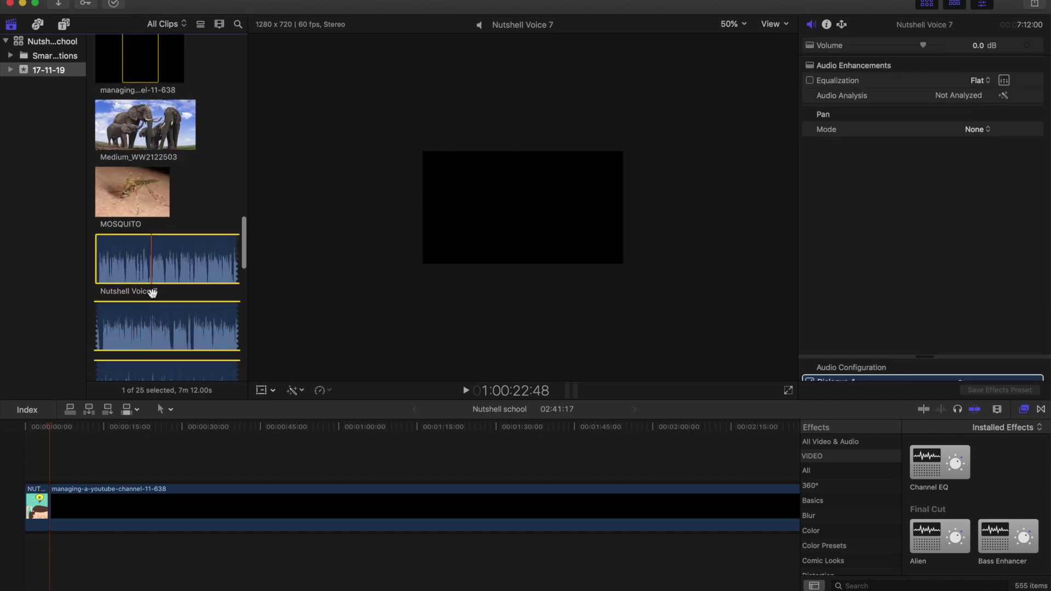
{"action": "left_click_drag", "start_coordinate": [148, 266], "coordinate": [26, 552]}
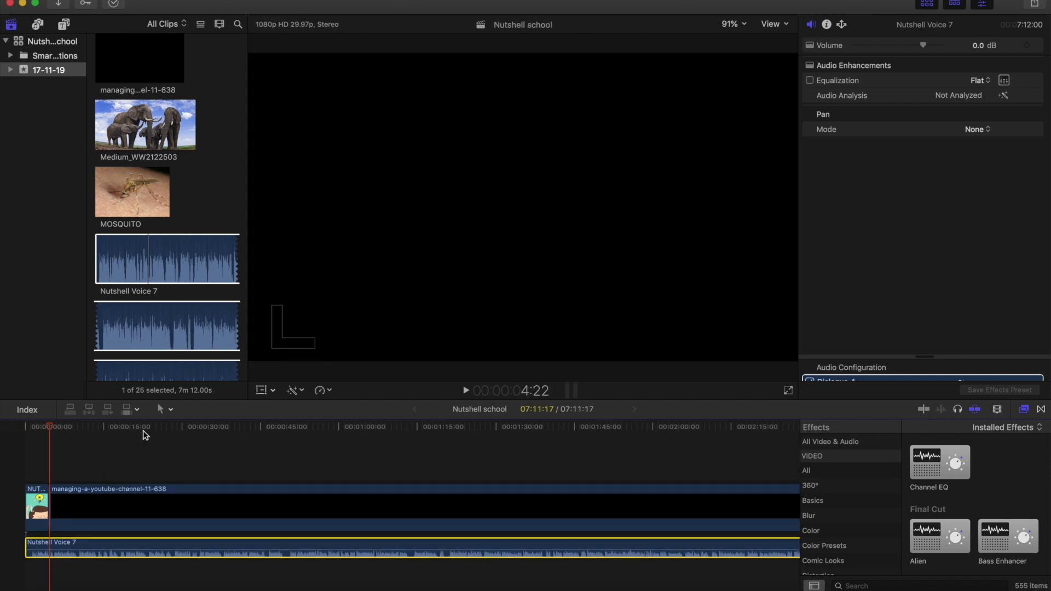
- Extend the black clip to the end of the Nutshell Voice 7 recording, for a duration of about 7:07:15
{"action": "scroll", "coordinate": [144, 435], "scroll_direction": "right", "scroll_amount": 15}
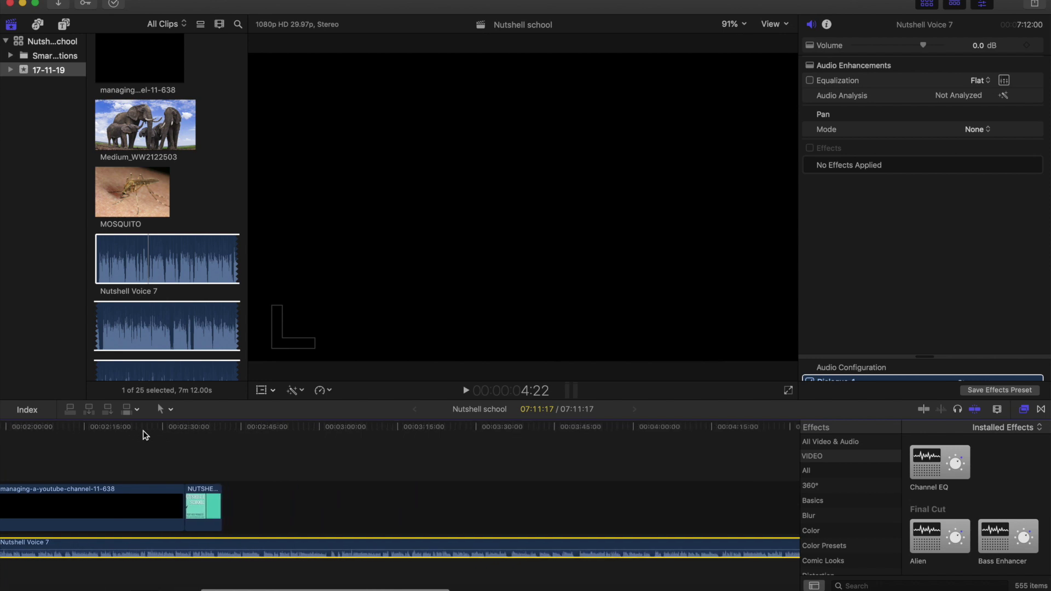
{"action": "left_click_drag", "start_coordinate": [181, 500], "coordinate": [504, 472]}
{"action": "scroll", "coordinate": [505, 472], "scroll_direction": "right", "scroll_amount": 3}
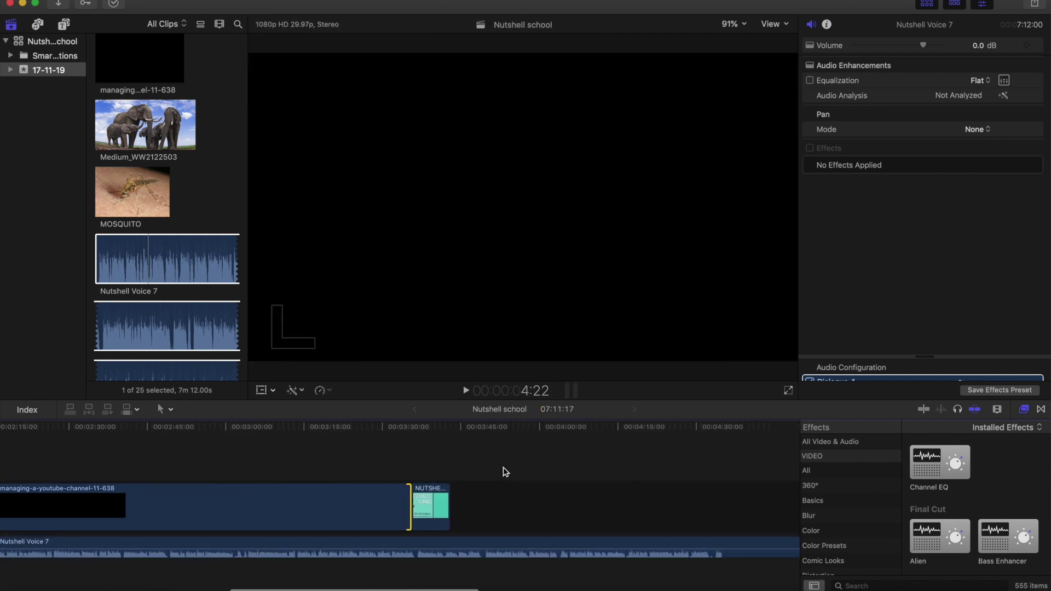
{"action": "scroll", "coordinate": [504, 468], "scroll_direction": "right", "scroll_amount": 2}
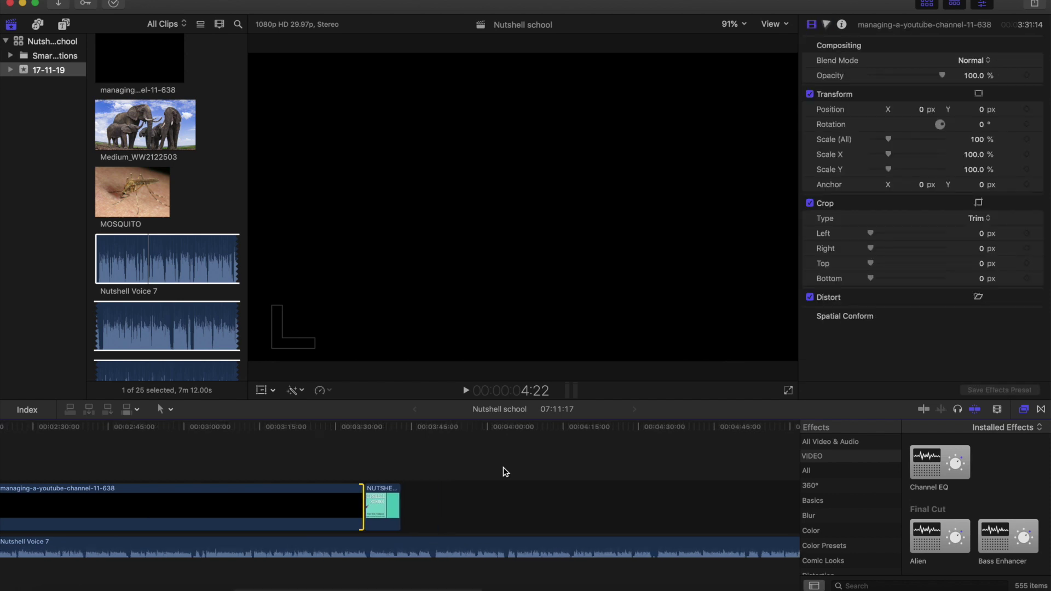
{"action": "scroll", "coordinate": [504, 467], "scroll_direction": "right", "scroll_amount": 10}
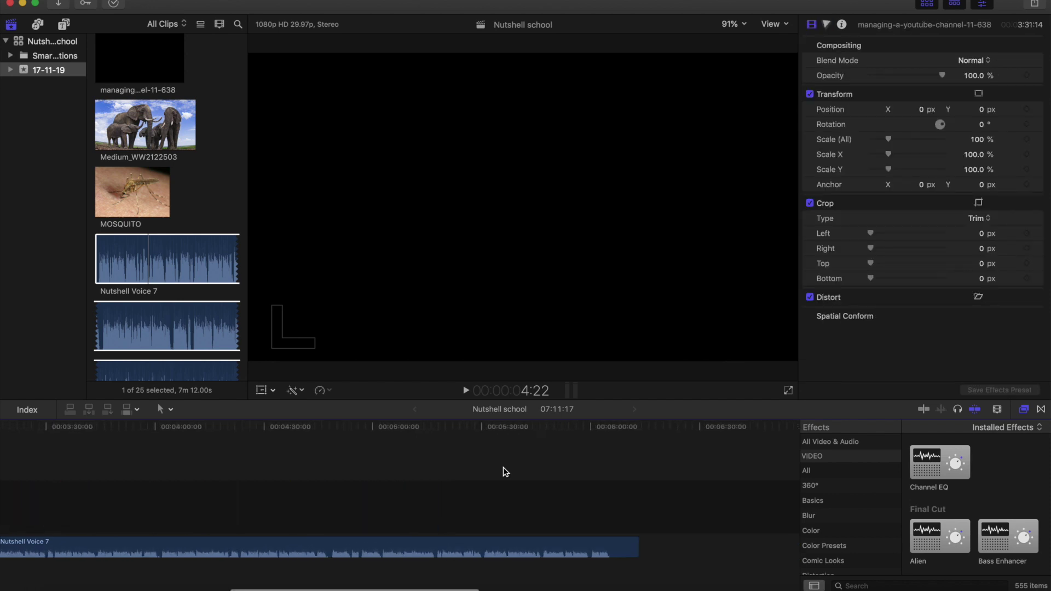
{"action": "scroll", "coordinate": [504, 468], "scroll_direction": "left", "scroll_amount": 7}
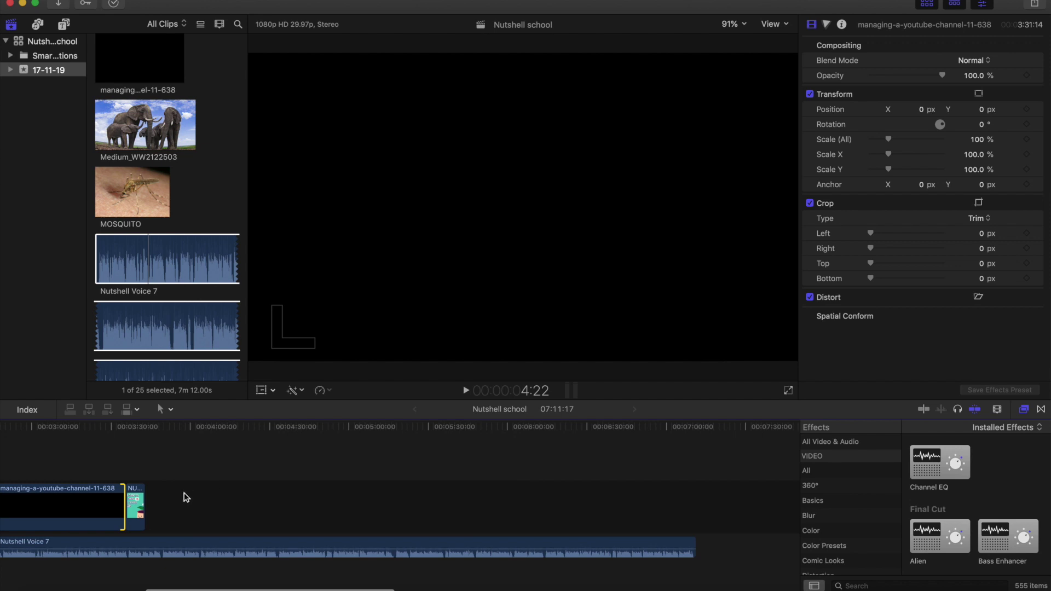
{"action": "left_click_drag", "start_coordinate": [125, 500], "coordinate": [699, 494]}
- Hide the Effects browser and return the playhead to the start of the timeline
{"action": "left_click_drag", "start_coordinate": [965, 418], "coordinate": [1033, 411]}
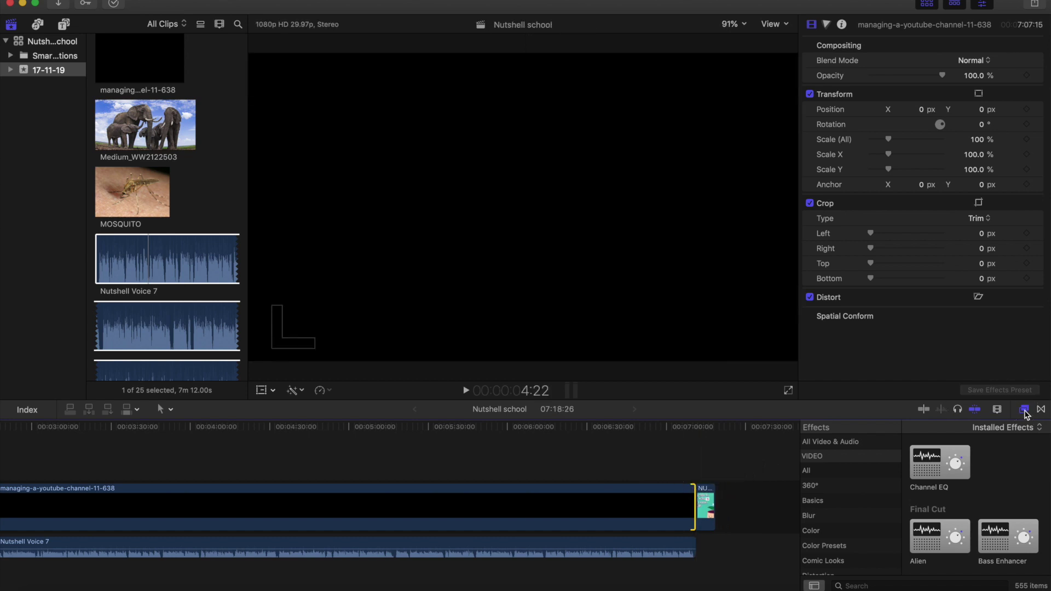
{"action": "left_click", "coordinate": [1024, 411]}
{"action": "scroll", "coordinate": [705, 486], "scroll_direction": "left", "scroll_amount": 15}
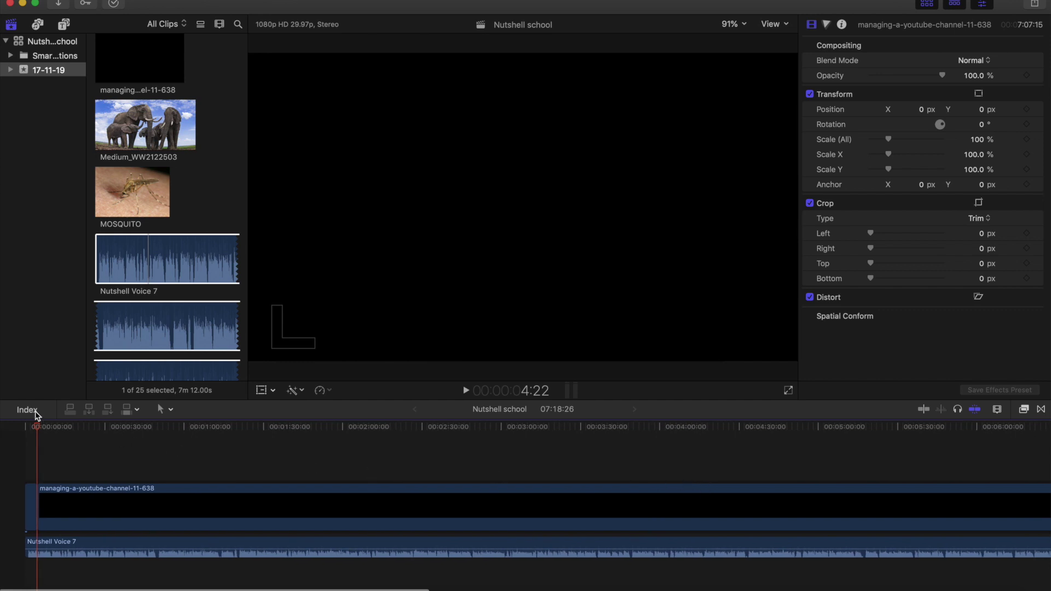
{"action": "left_click_drag", "start_coordinate": [37, 427], "coordinate": [23, 428]}
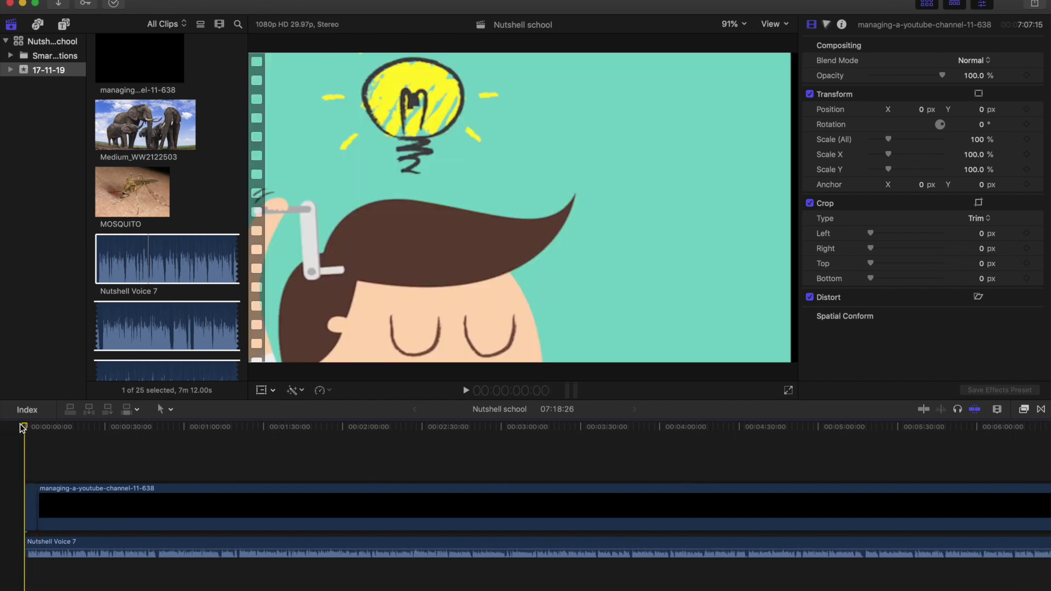
- Trim the start of the Nutshell Voice 7 recording to a duration of about 7:10:46 and play back the opening
{"action": "key", "text": "super+equal"}
{"action": "key", "text": "super+equal"}
{"action": "key", "text": "super+equal"}
{"action": "key", "text": "super+equal"}
{"action": "key", "text": "super+equal"}
{"action": "key", "text": "super+equal"}
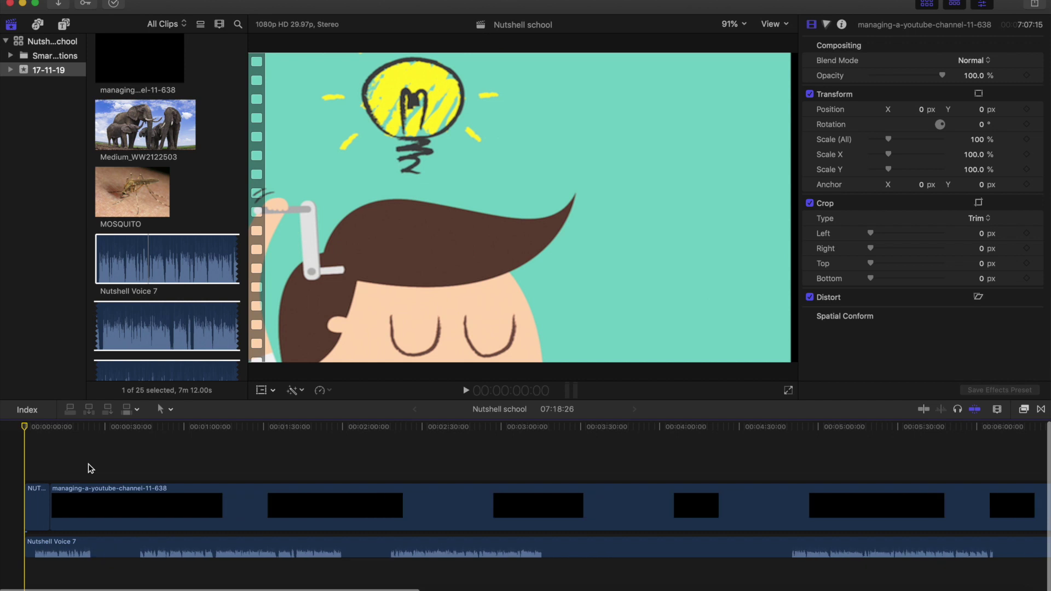
{"action": "key", "text": "super+equal"}
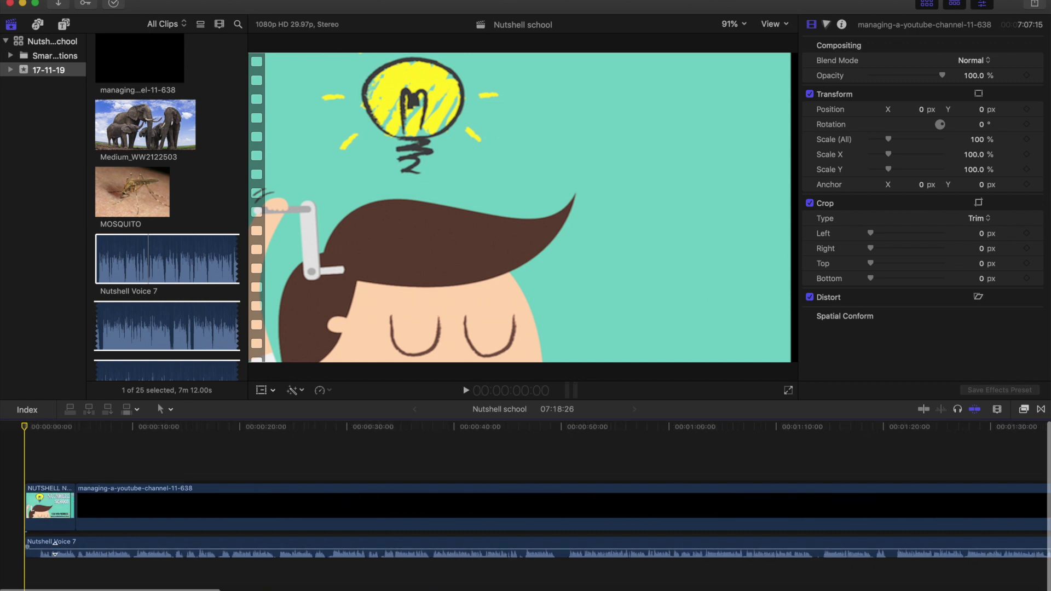
{"action": "mouse_move", "coordinate": [26, 561]}
{"action": "left_mouse_down"}
{"action": "mouse_move", "coordinate": [39, 560]}
{"action": "mouse_move", "coordinate": [26, 544]}
{"action": "left_mouse_up"}
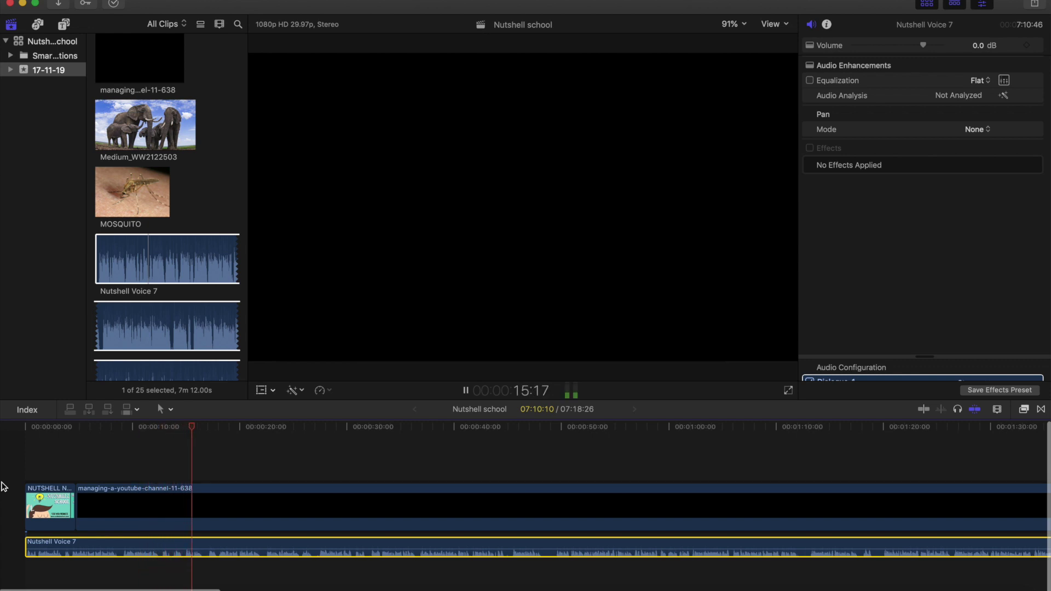
{"action": "key", "text": "space"}
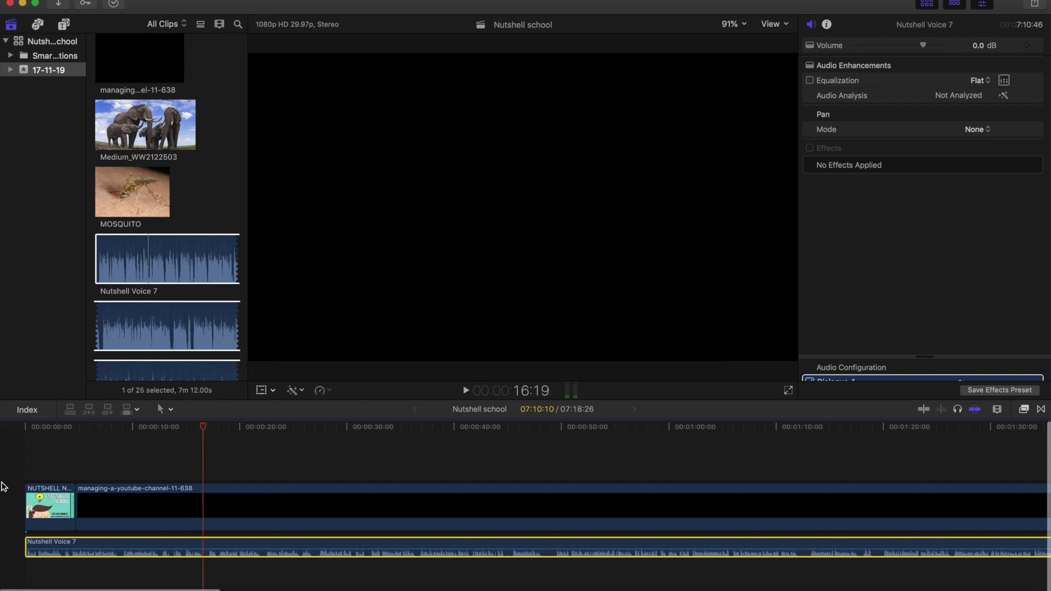
- Place the playhead where the NUTSHELL NEW LOGO clip ends and the black clip begins, at 4:22
{"action": "left_click", "coordinate": [48, 429]}
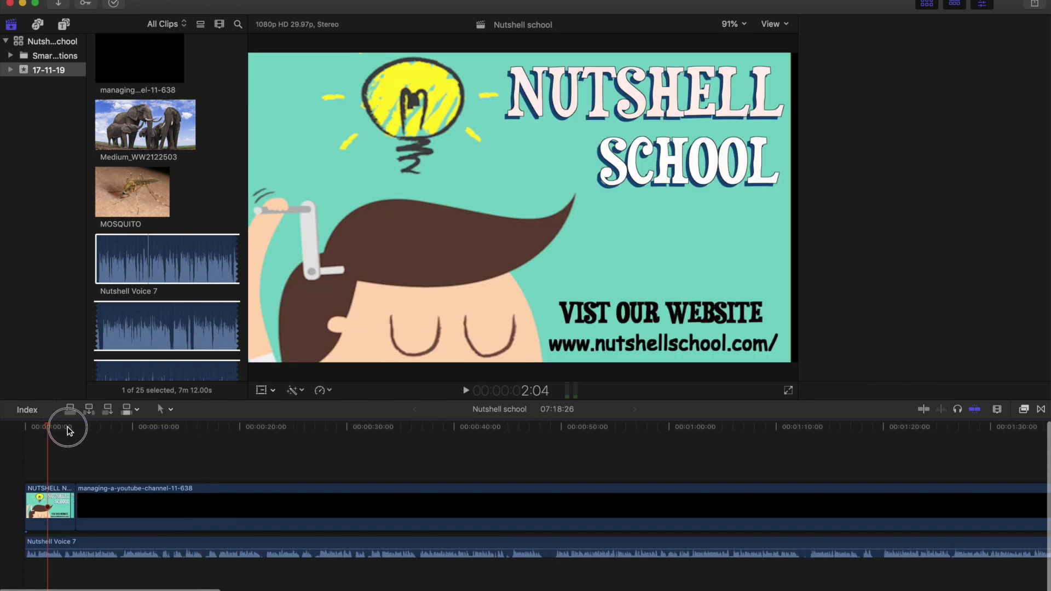
{"action": "left_click", "coordinate": [68, 429]}
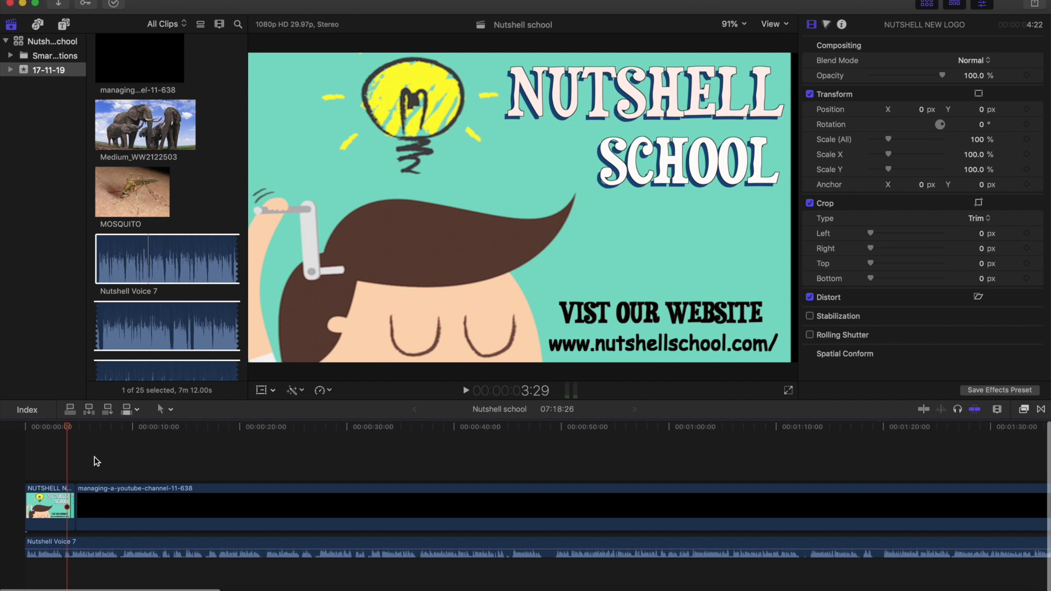
{"action": "scroll", "coordinate": [95, 457], "scroll_direction": "down", "scroll_amount": 1}
{"action": "scroll", "coordinate": [94, 457], "scroll_direction": "up", "scroll_amount": 2}
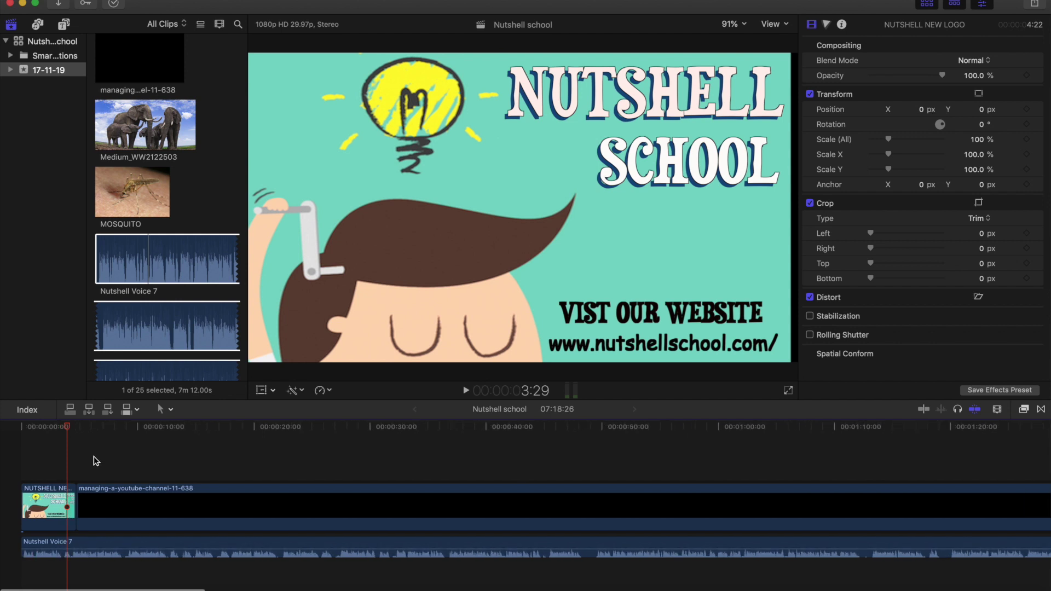
{"action": "left_click", "coordinate": [74, 426]}
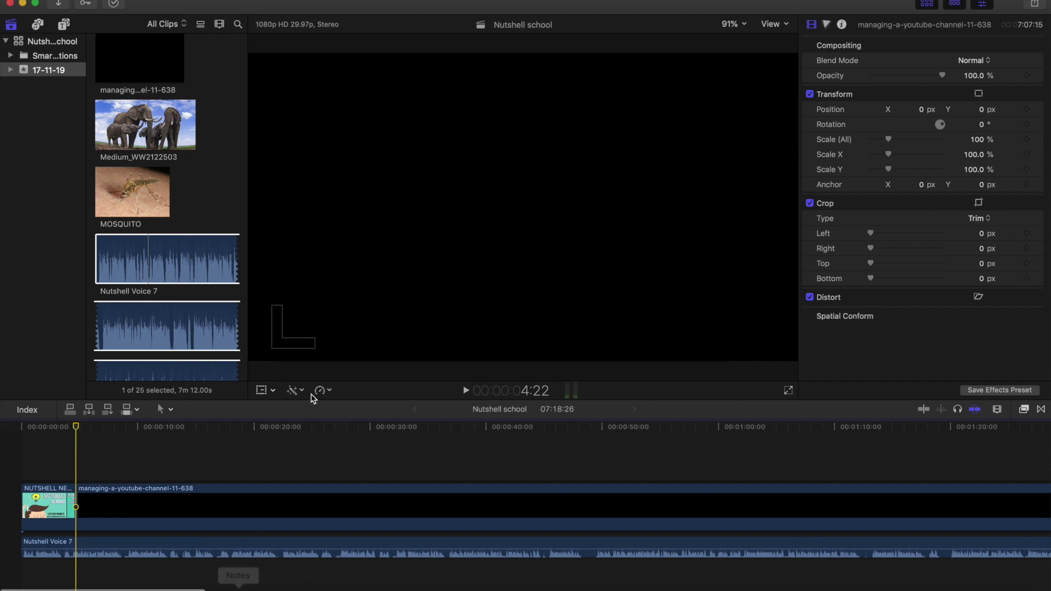
- Switch to Notes and read the opening lines of the script on the 10 most dangerous animals
{"action": "key", "text": "super+Tab"}
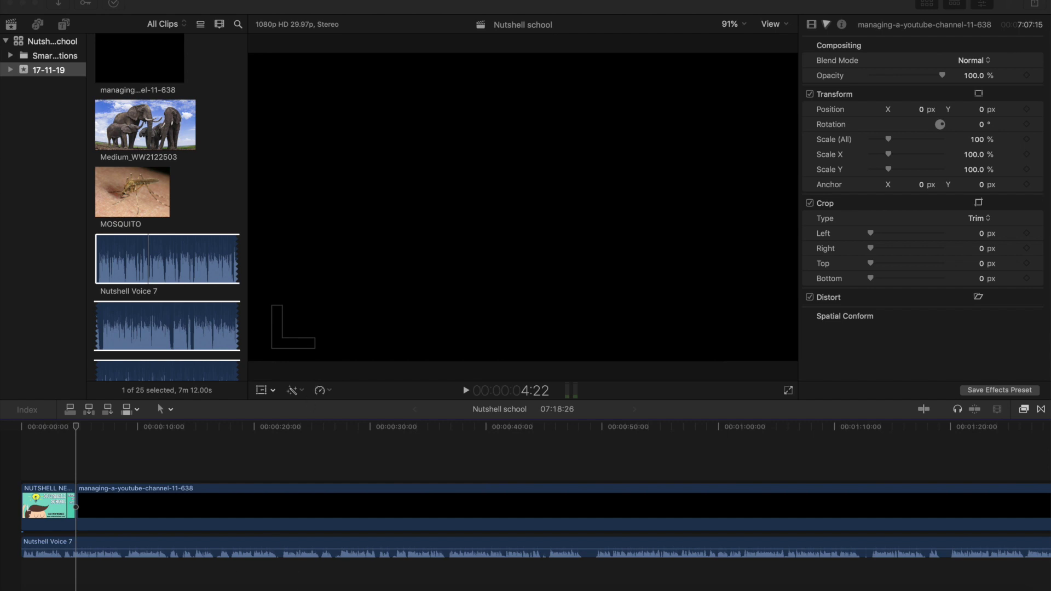
{"action": "left_click", "coordinate": [238, 588]}
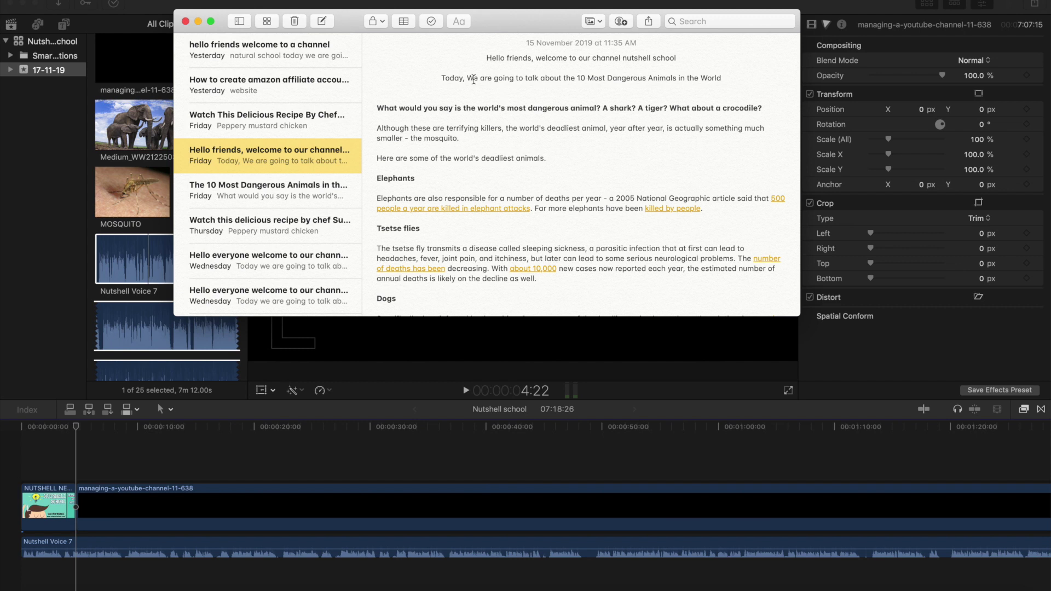
{"action": "scroll", "coordinate": [580, 85], "scroll_direction": "down", "scroll_amount": 1}
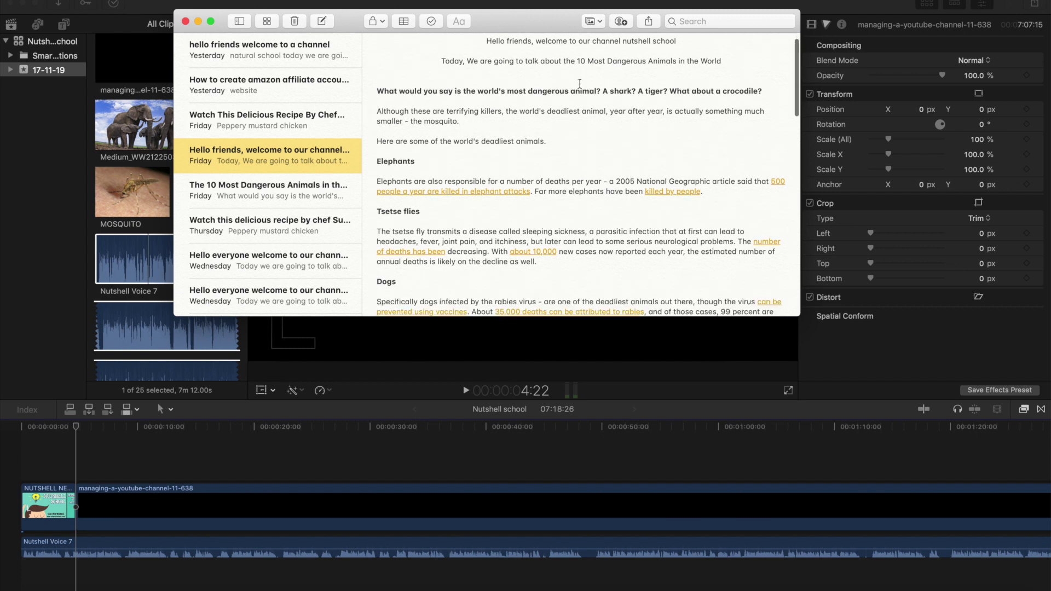
{"action": "scroll", "coordinate": [580, 84], "scroll_direction": "down", "scroll_amount": 1}
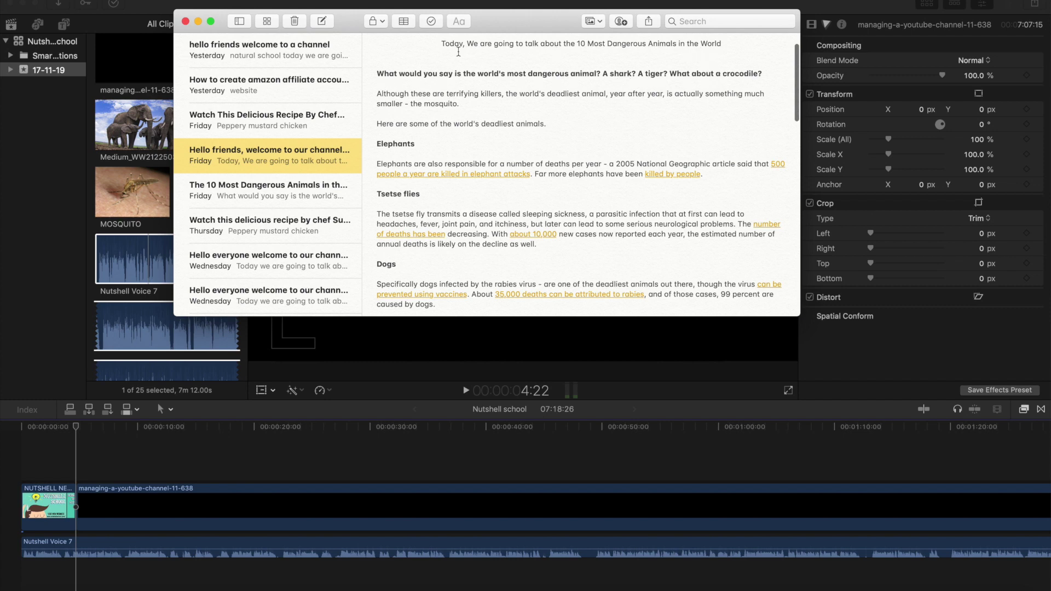
{"action": "left_click", "coordinate": [199, 22]}
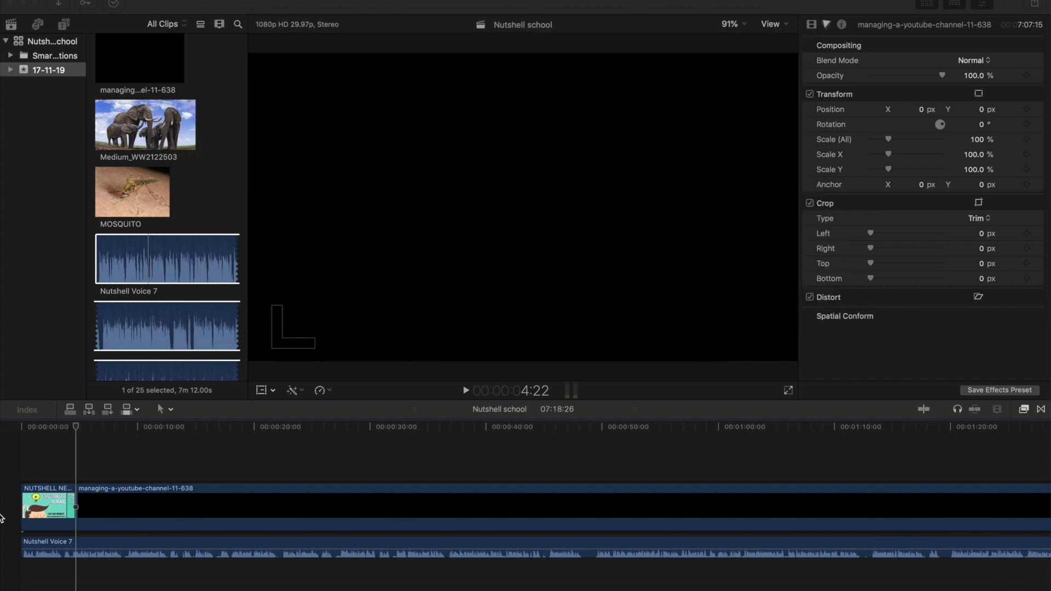
- Return to Final Cut Pro and play the voice-over from the end of the logo clip, stopping at 9:00
{"action": "left_click", "coordinate": [77, 431]}
{"action": "key", "text": "space"}
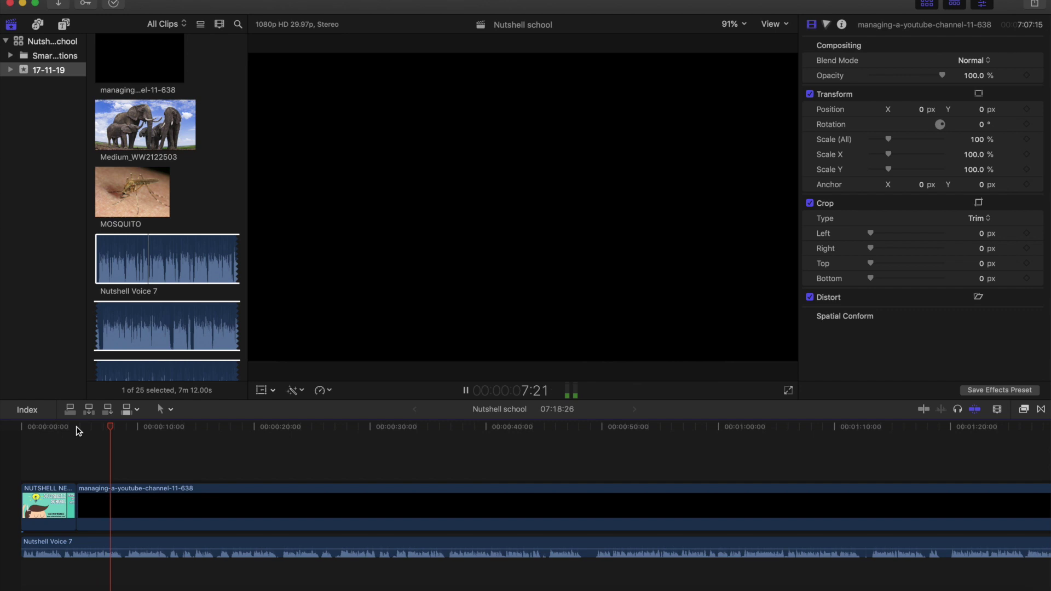
{"action": "key", "text": "space"}
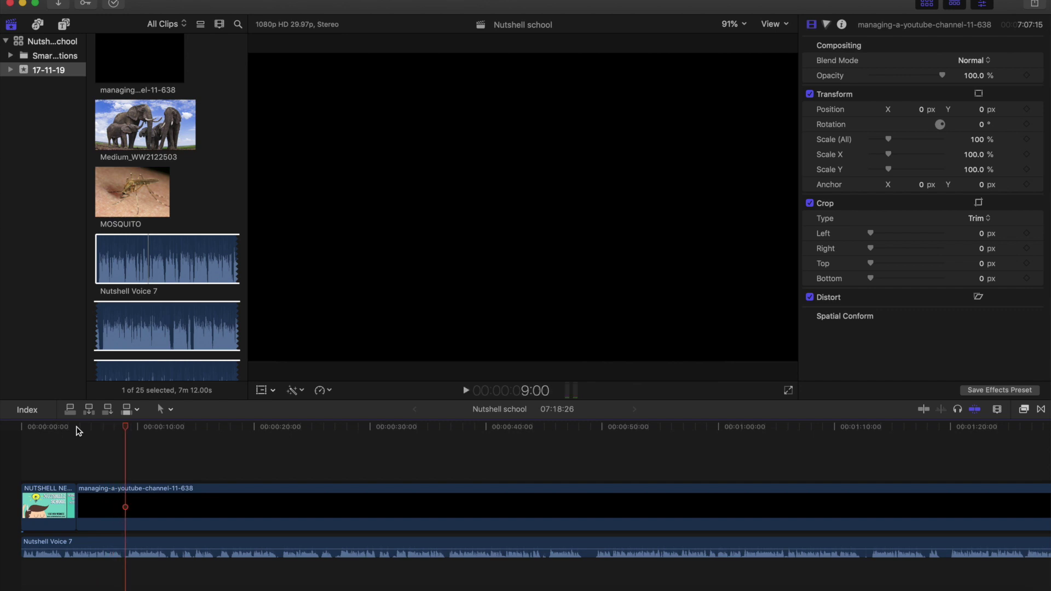
- Attach the 72DeadliestAnimals image above the black clip so that it ends at 9:00
{"action": "scroll", "coordinate": [178, 241], "scroll_direction": "up", "scroll_amount": 10}
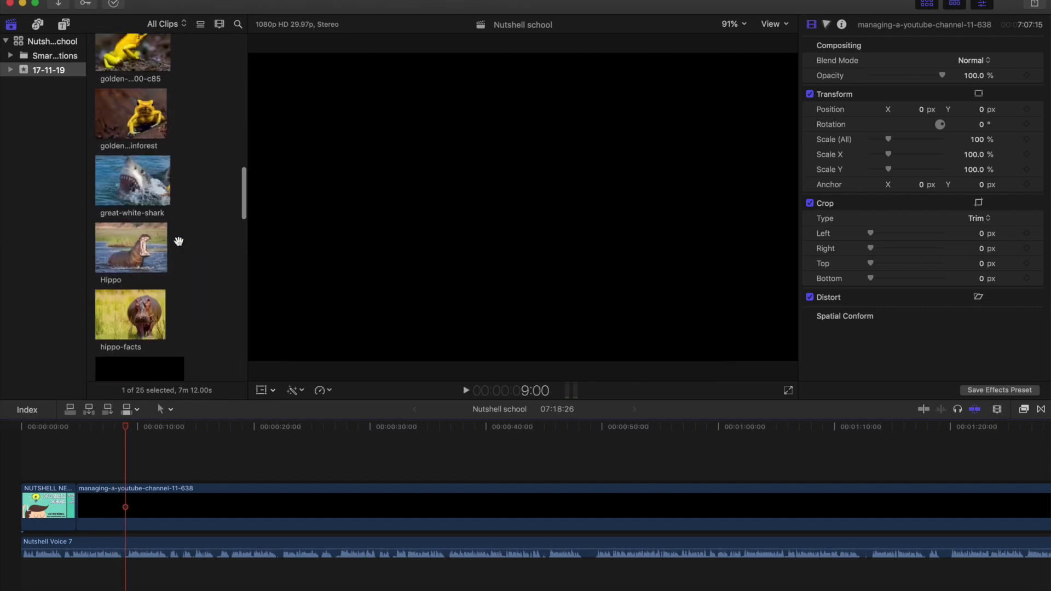
{"action": "scroll", "coordinate": [178, 242], "scroll_direction": "up", "scroll_amount": 12}
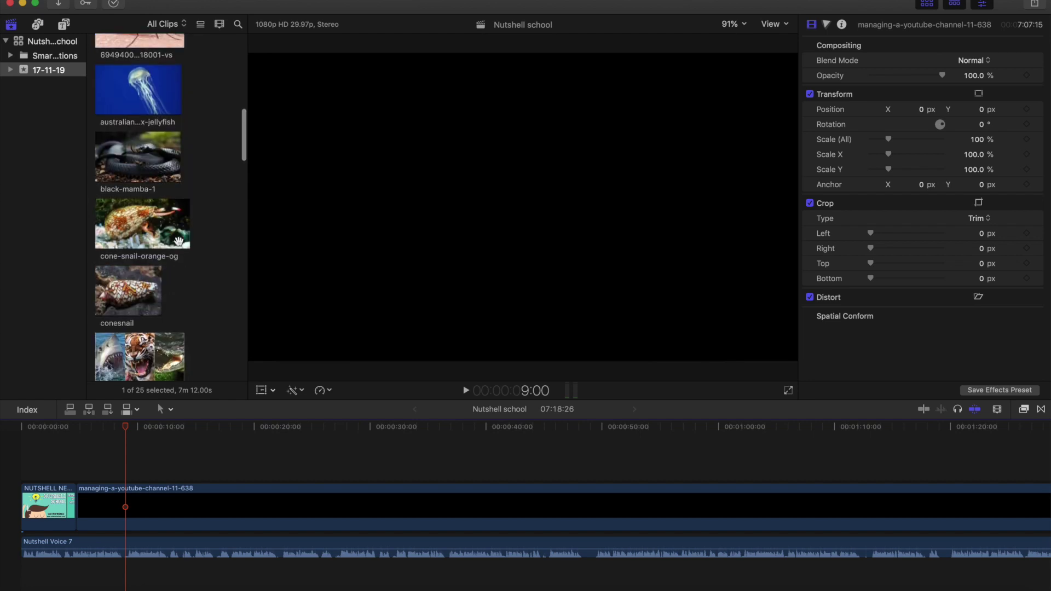
{"action": "scroll", "coordinate": [178, 241], "scroll_direction": "up", "scroll_amount": 10}
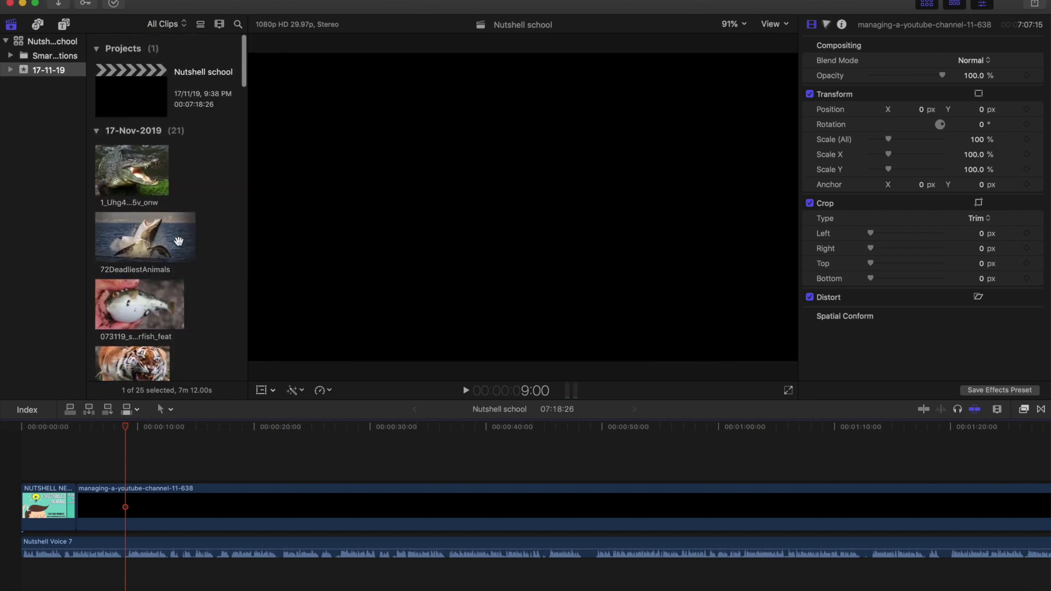
{"action": "scroll", "coordinate": [178, 241], "scroll_direction": "down", "scroll_amount": 5}
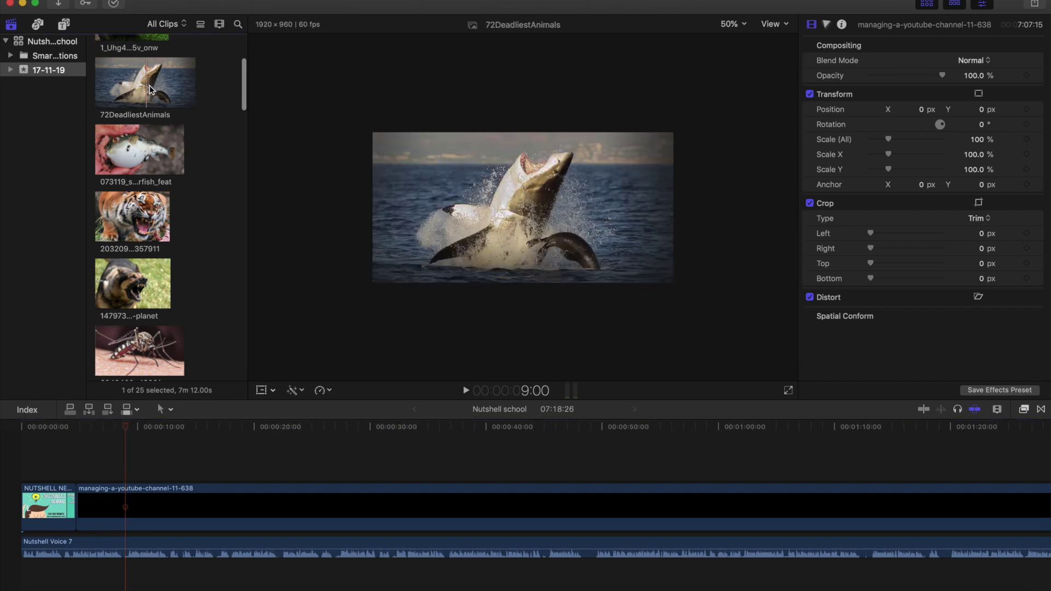
{"action": "left_click", "coordinate": [150, 86]}
{"action": "left_click_drag", "start_coordinate": [149, 86], "coordinate": [81, 458]}
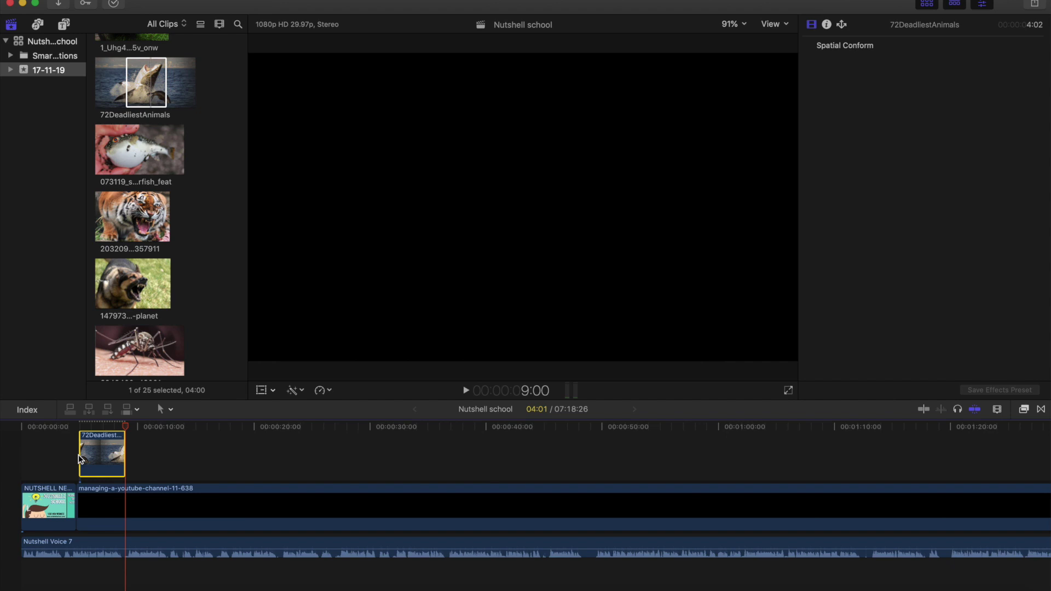
- Extend the start of the 72DeadliestAnimals clip back to the end of the logo clip, for a duration of 4:16
{"action": "key", "text": "super+equal"}
{"action": "scroll", "coordinate": [78, 456], "scroll_direction": "left", "scroll_amount": 2}
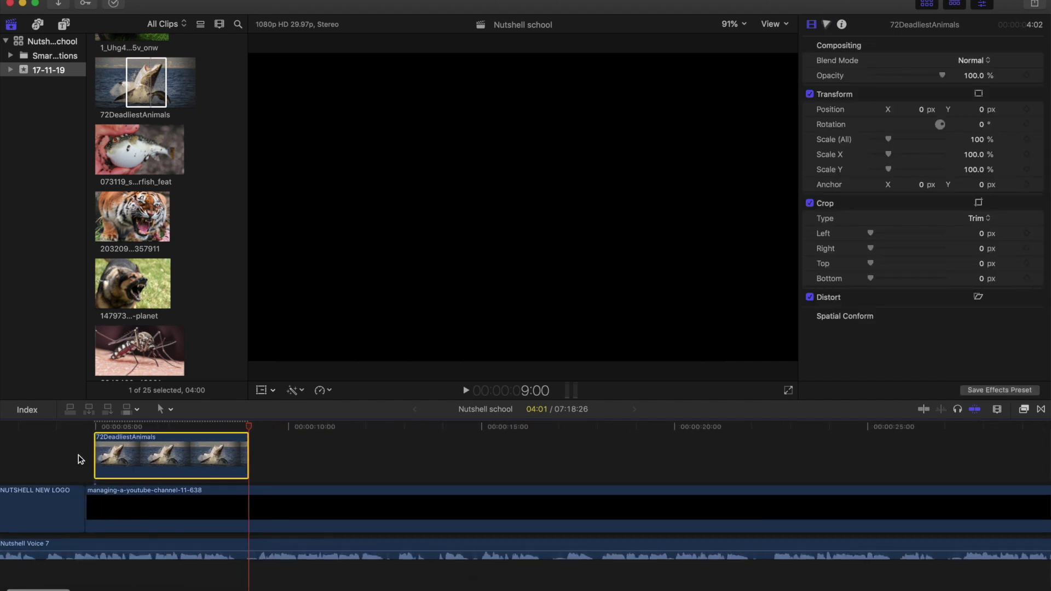
{"action": "mouse_move", "coordinate": [97, 455]}
{"action": "left_mouse_down"}
{"action": "mouse_move", "coordinate": [85, 453]}
{"action": "mouse_move", "coordinate": [89, 444]}
{"action": "left_mouse_up"}
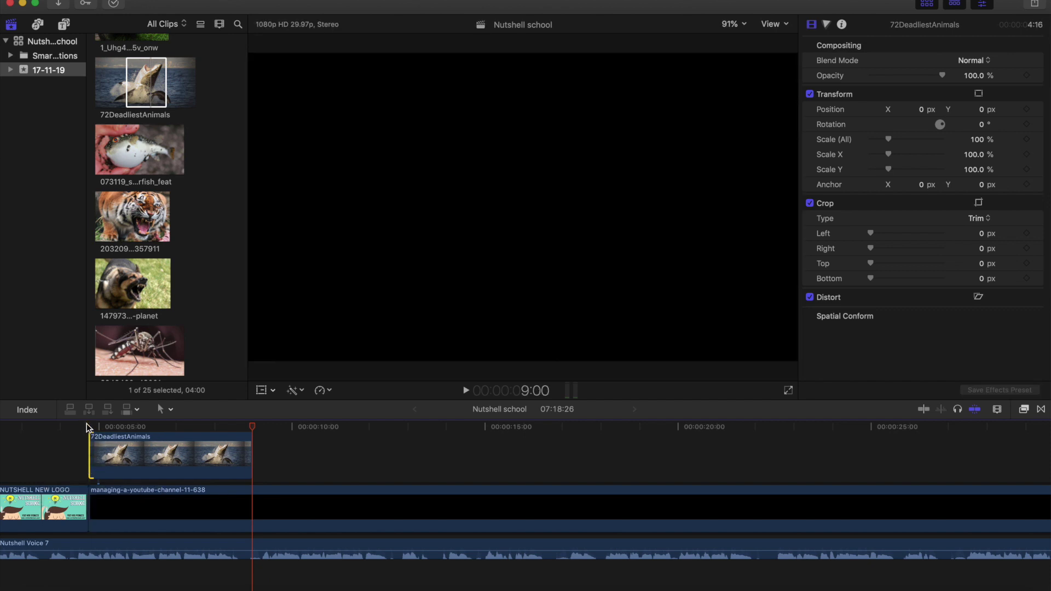
- Attach the FotoJet shark, tiger and crocodile image directly after the 72DeadliestAnimals clip
{"action": "key", "text": "space"}
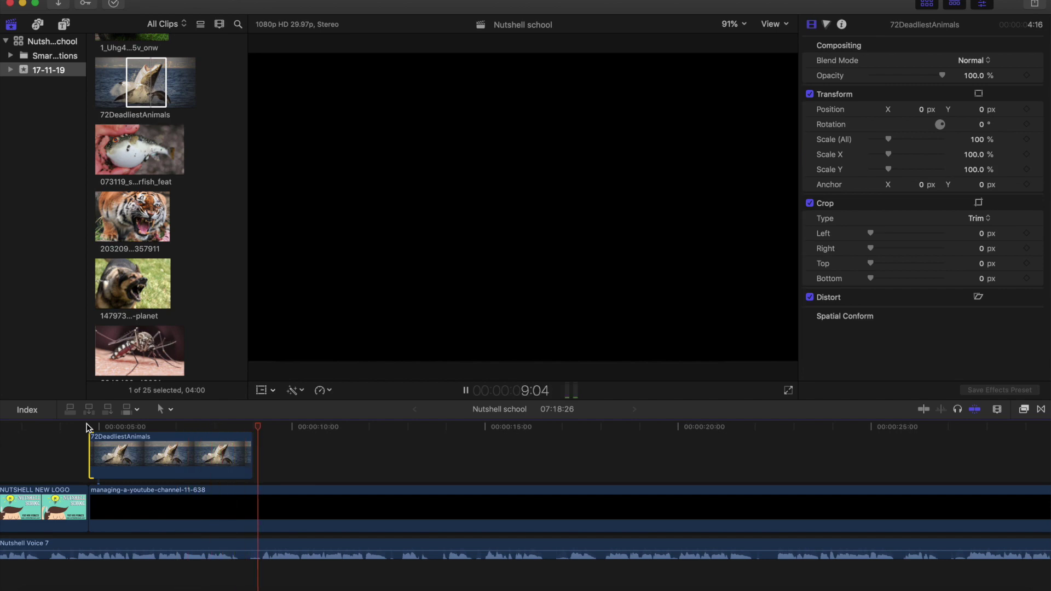
{"action": "key", "text": "space"}
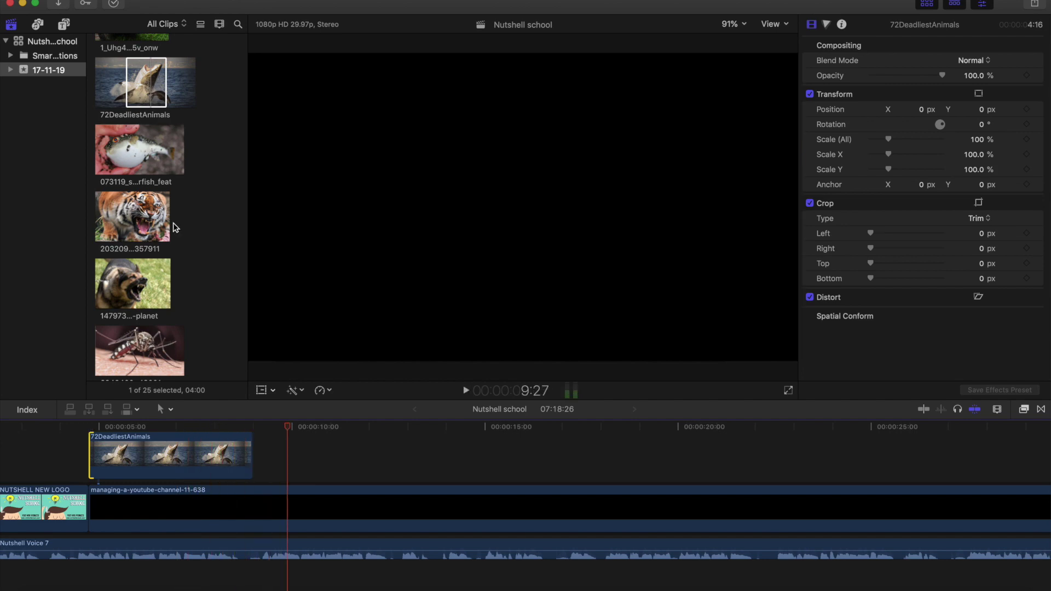
{"action": "scroll", "coordinate": [173, 223], "scroll_direction": "down", "scroll_amount": 20}
{"action": "scroll", "coordinate": [173, 223], "scroll_direction": "down", "scroll_amount": 5}
{"action": "scroll", "coordinate": [173, 222], "scroll_direction": "up", "scroll_amount": 10}
{"action": "scroll", "coordinate": [173, 223], "scroll_direction": "up", "scroll_amount": 15}
{"action": "scroll", "coordinate": [173, 222], "scroll_direction": "up", "scroll_amount": 5}
{"action": "left_click", "coordinate": [146, 227]}
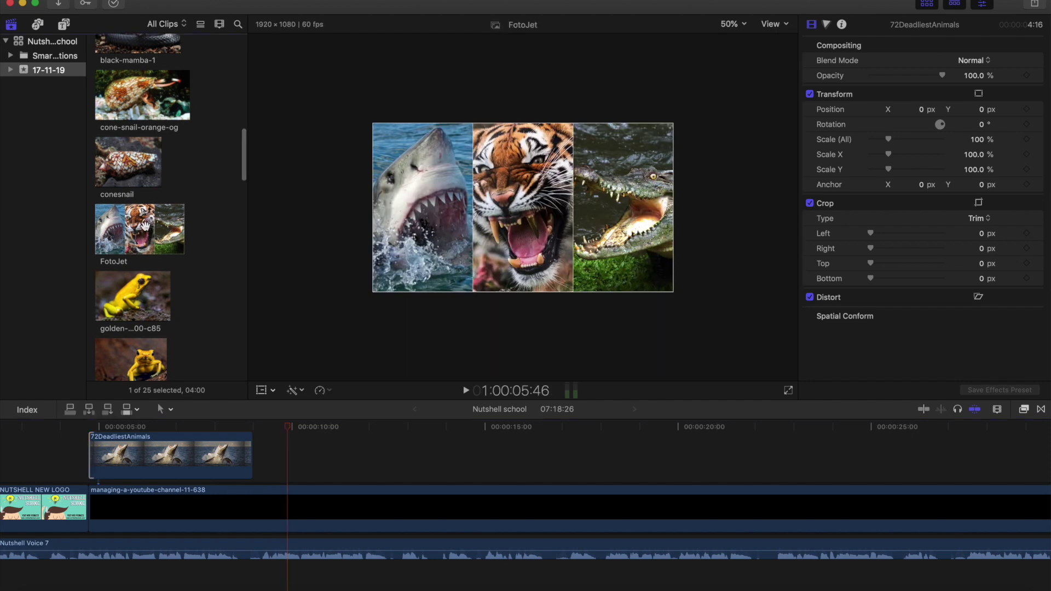
{"action": "left_click_drag", "start_coordinate": [145, 227], "coordinate": [257, 448]}
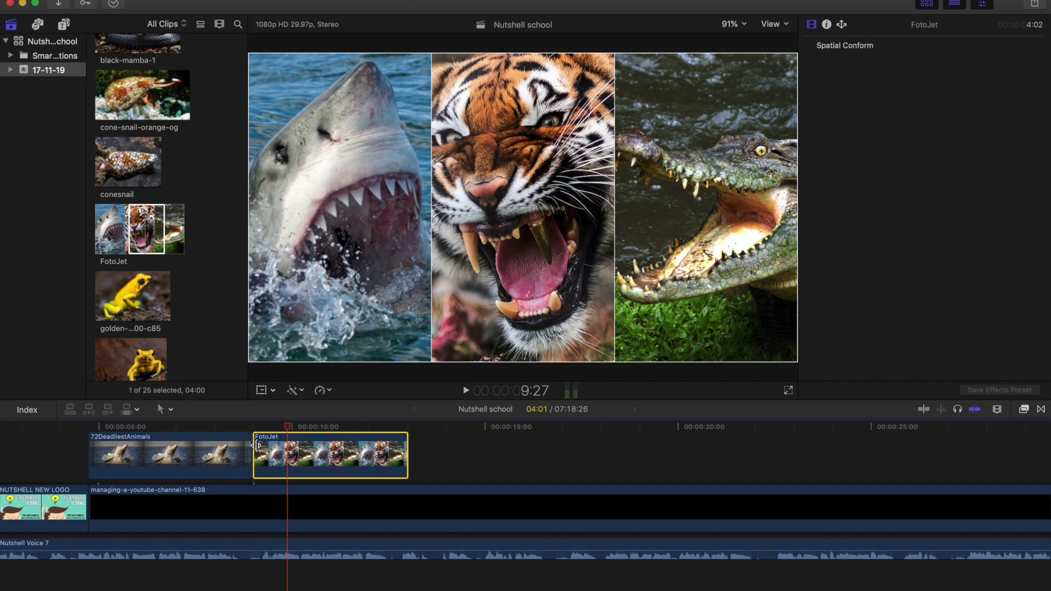
- Listen to the voice-over beyond the FotoJet clip, compare it with the script in Notes, and stop a replay at about 16:26
{"action": "key", "text": "space"}
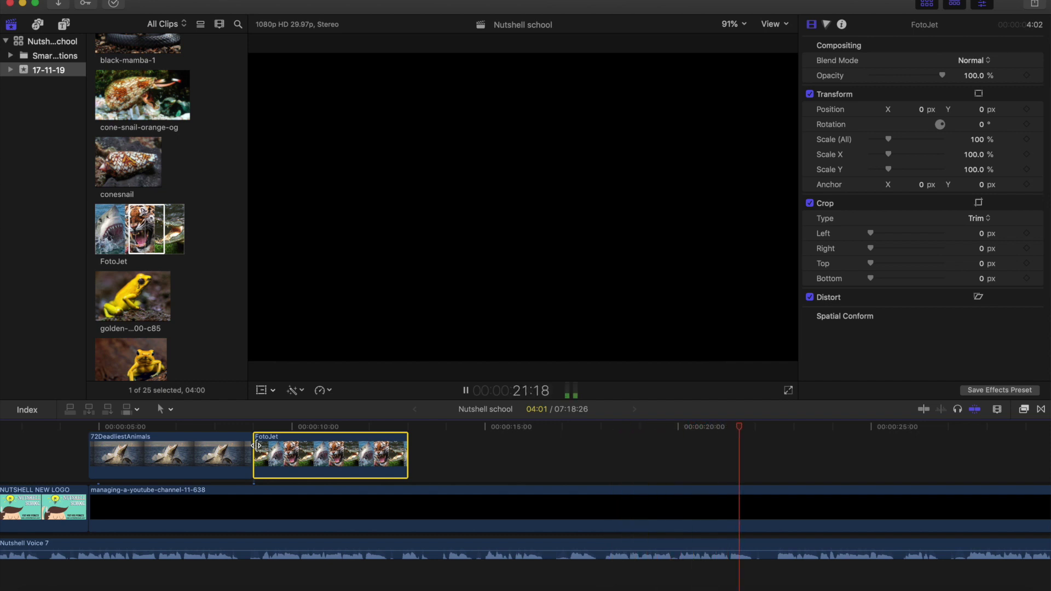
{"action": "key", "text": "space"}
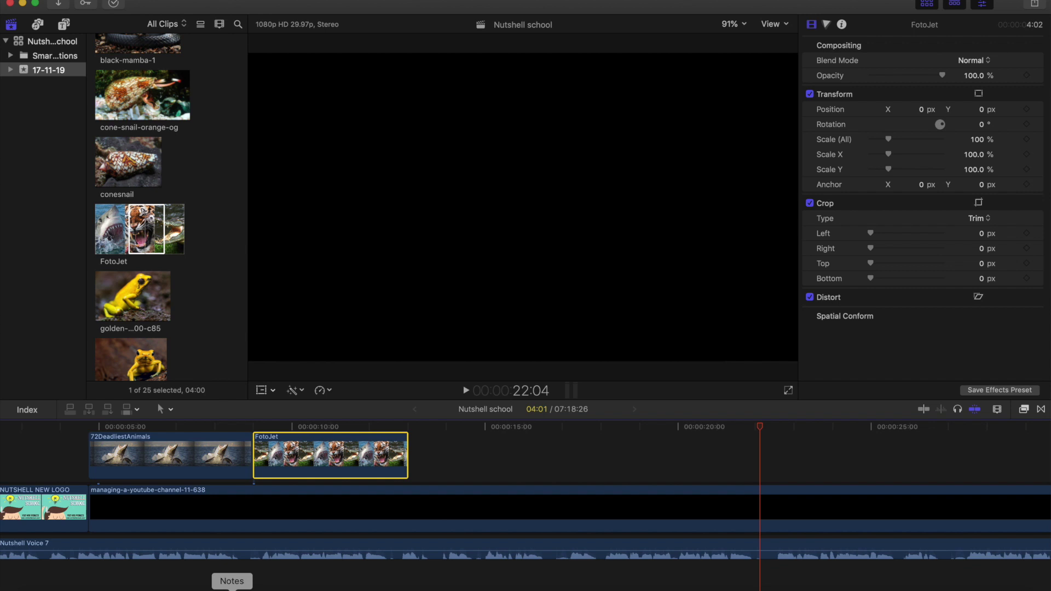
{"action": "left_click", "coordinate": [258, 572]}
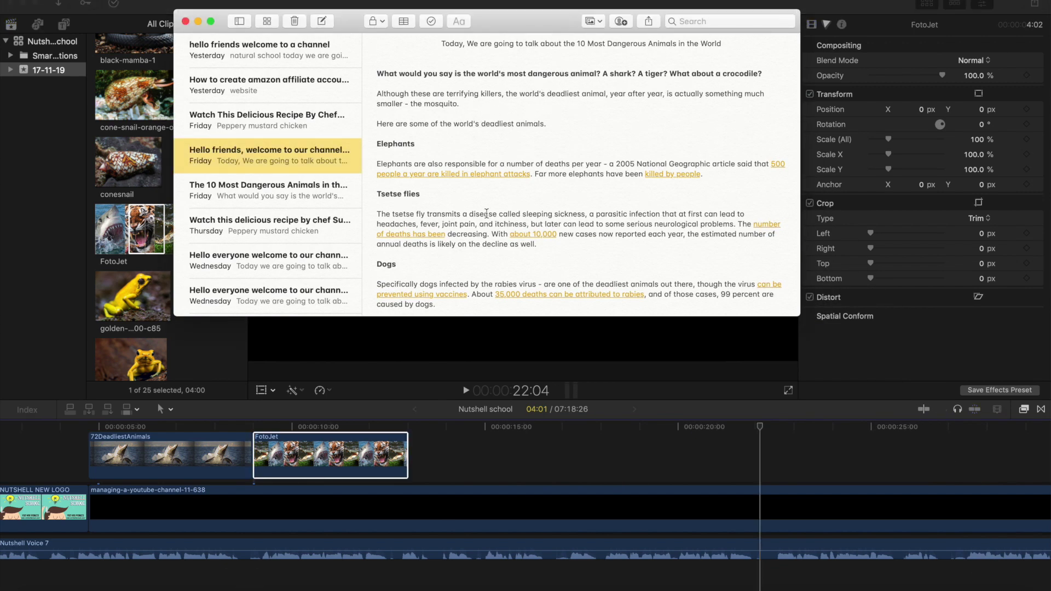
{"action": "left_click", "coordinate": [444, 463]}
{"action": "left_click", "coordinate": [440, 422]}
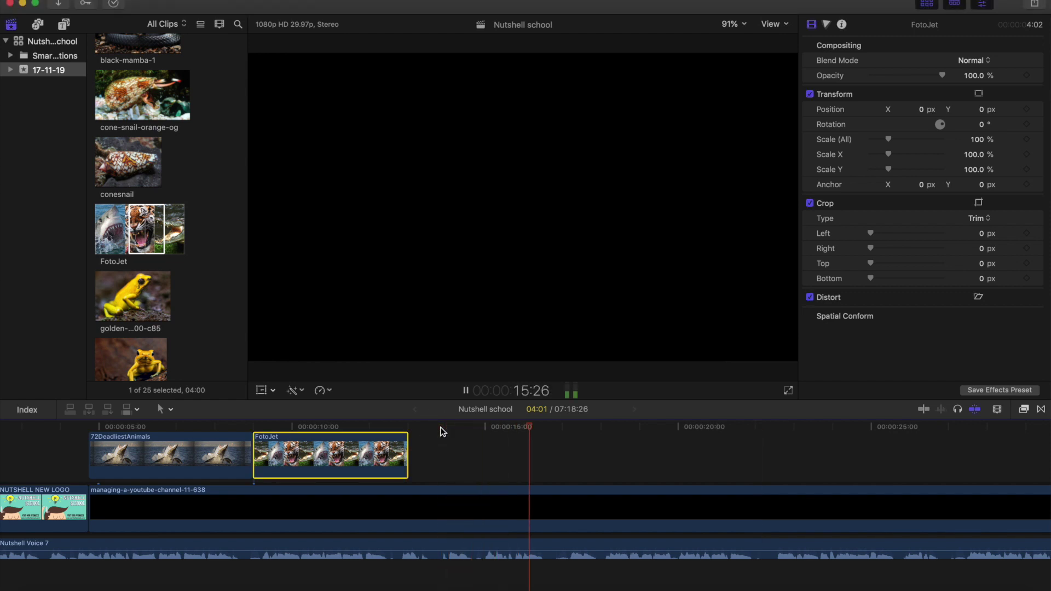
{"action": "key", "text": "space"}
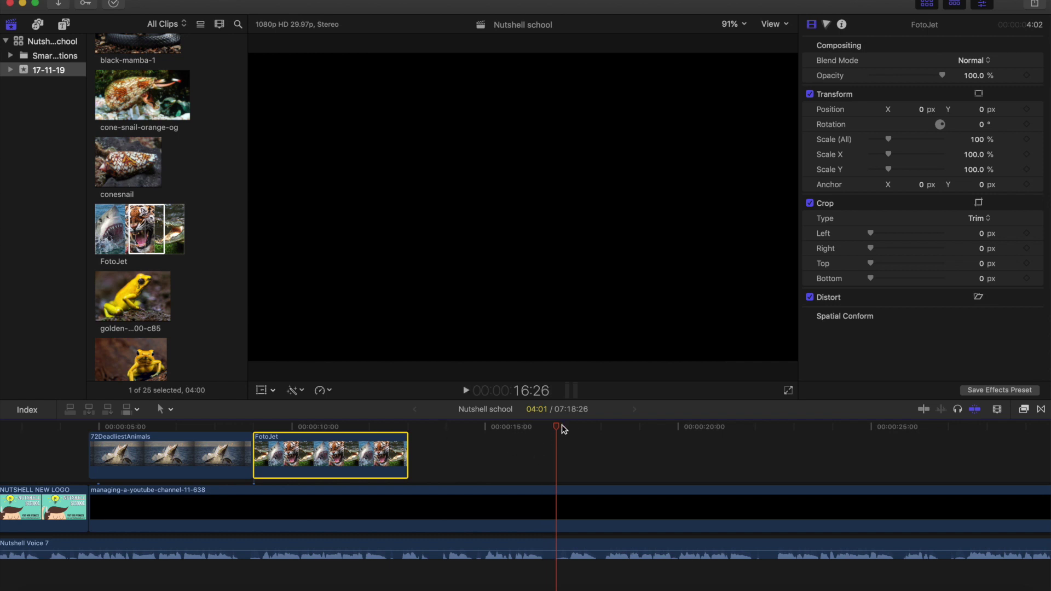
- Extend the end of the FotoJet clip to the playhead, for a duration of 7:46
{"action": "left_click_drag", "start_coordinate": [555, 427], "coordinate": [553, 427]}
{"action": "left_click_drag", "start_coordinate": [407, 460], "coordinate": [534, 468]}
{"action": "left_click_drag", "start_coordinate": [546, 468], "coordinate": [548, 468]}
- Play the voice-over from 16:13, near the end of the FotoJet clip, and stop at 22:25
{"action": "left_click", "coordinate": [542, 434]}
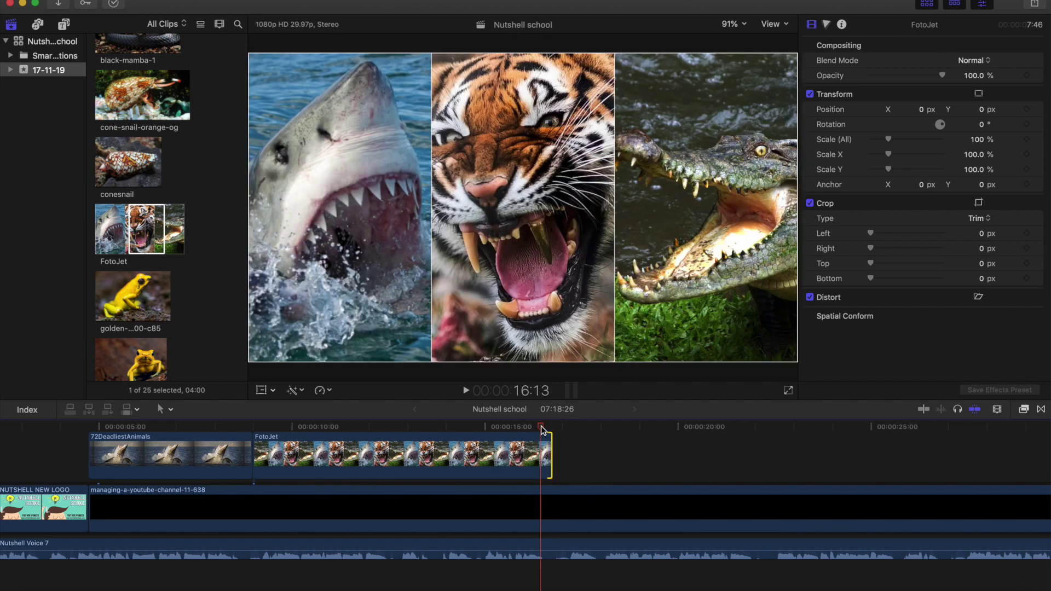
{"action": "key", "text": "space"}
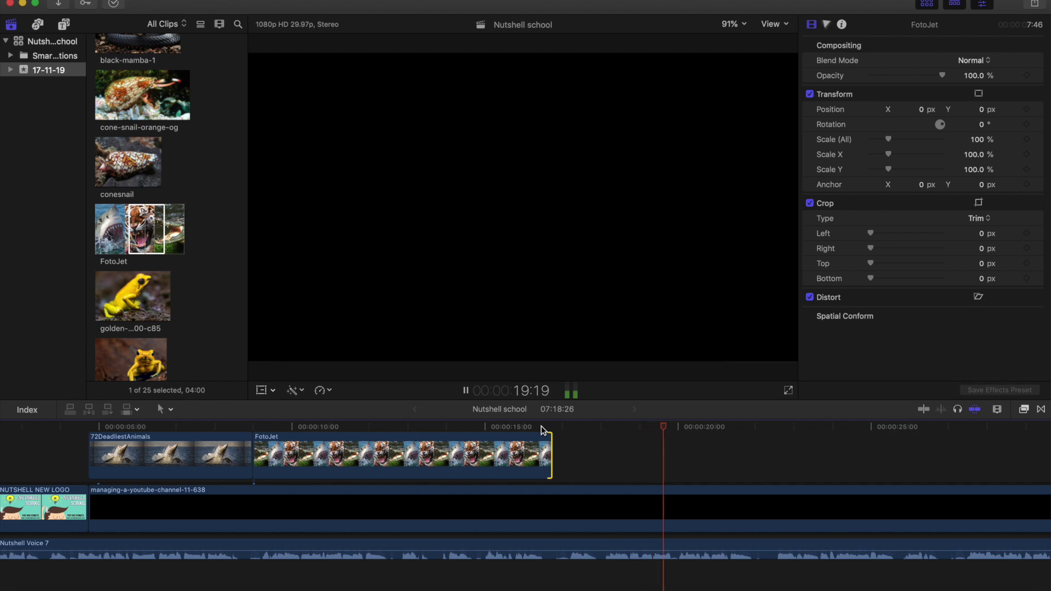
{"action": "scroll", "coordinate": [528, 483], "scroll_direction": "right", "scroll_amount": 5}
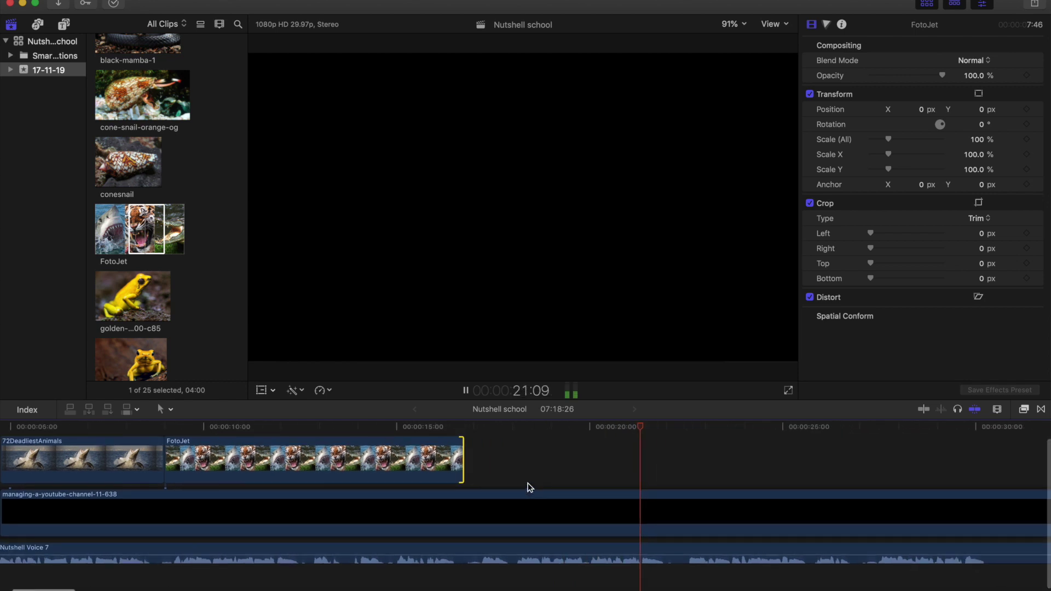
{"action": "key", "text": "space"}
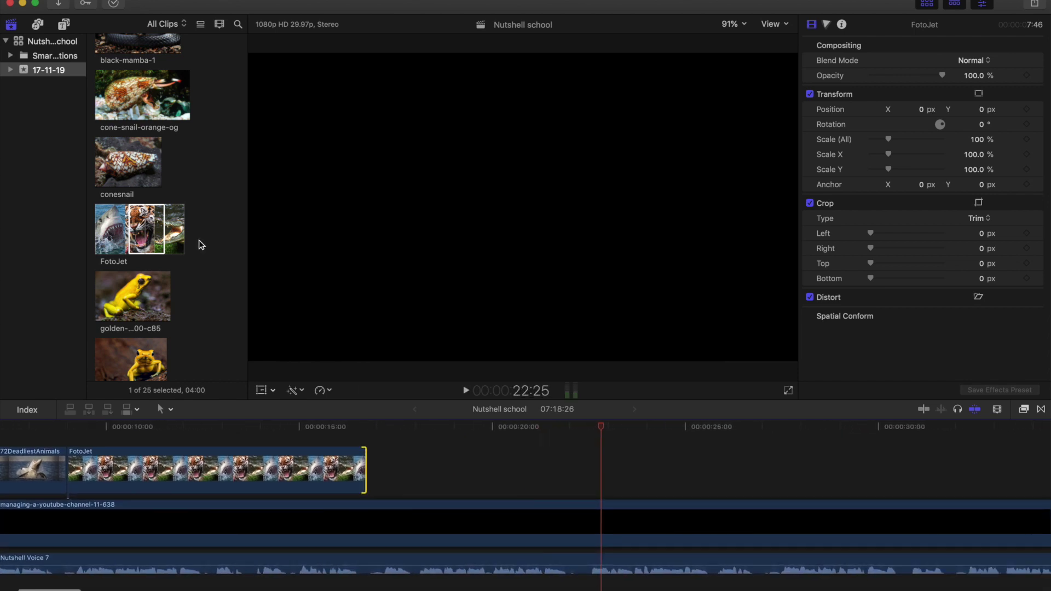
- Play the voice-over from 22:25 to 27:14 while looking through the imported clips for an image to follow FotoJet
{"action": "scroll", "coordinate": [199, 240], "scroll_direction": "up", "scroll_amount": 10}
{"action": "scroll", "coordinate": [199, 240], "scroll_direction": "up", "scroll_amount": 12}
{"action": "scroll", "coordinate": [200, 244], "scroll_direction": "down", "scroll_amount": 6}
{"action": "key", "text": "space"}
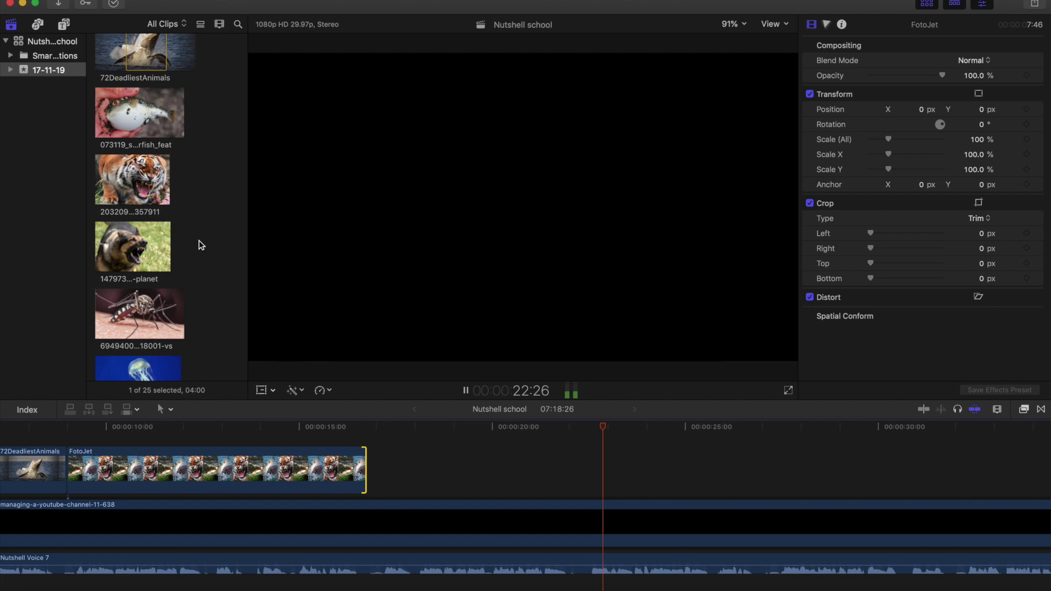
{"action": "scroll", "coordinate": [199, 243], "scroll_direction": "down", "scroll_amount": 15}
{"action": "scroll", "coordinate": [200, 245], "scroll_direction": "down", "scroll_amount": 20}
{"action": "scroll", "coordinate": [199, 241], "scroll_direction": "down", "scroll_amount": 2}
{"action": "key", "text": "space"}
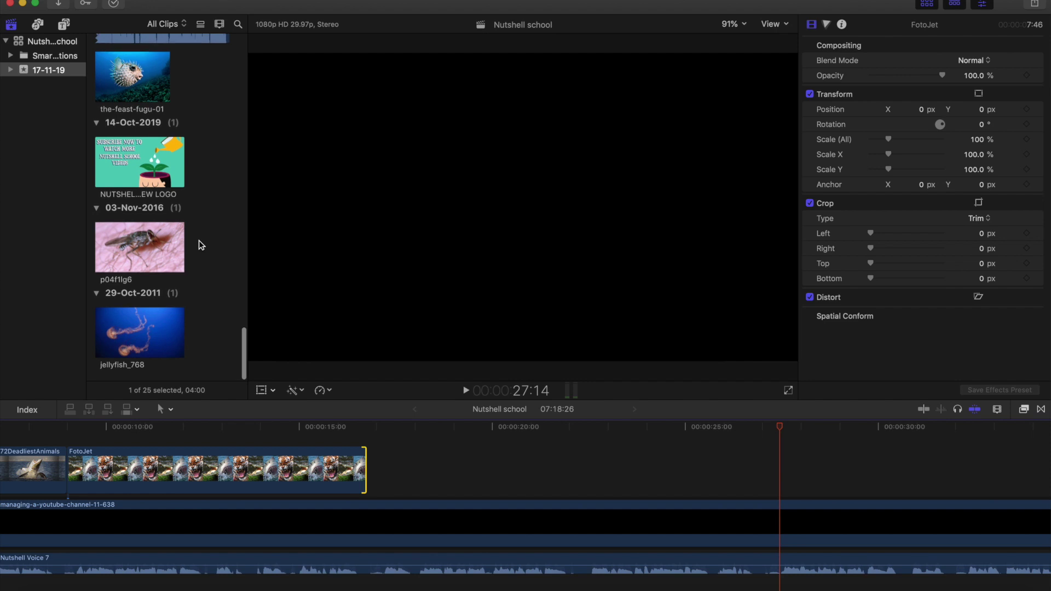
{"action": "scroll", "coordinate": [189, 246], "scroll_direction": "up", "scroll_amount": 3}
{"action": "scroll", "coordinate": [189, 246], "scroll_direction": "up", "scroll_amount": 12}
{"action": "scroll", "coordinate": [189, 245], "scroll_direction": "up", "scroll_amount": 5}
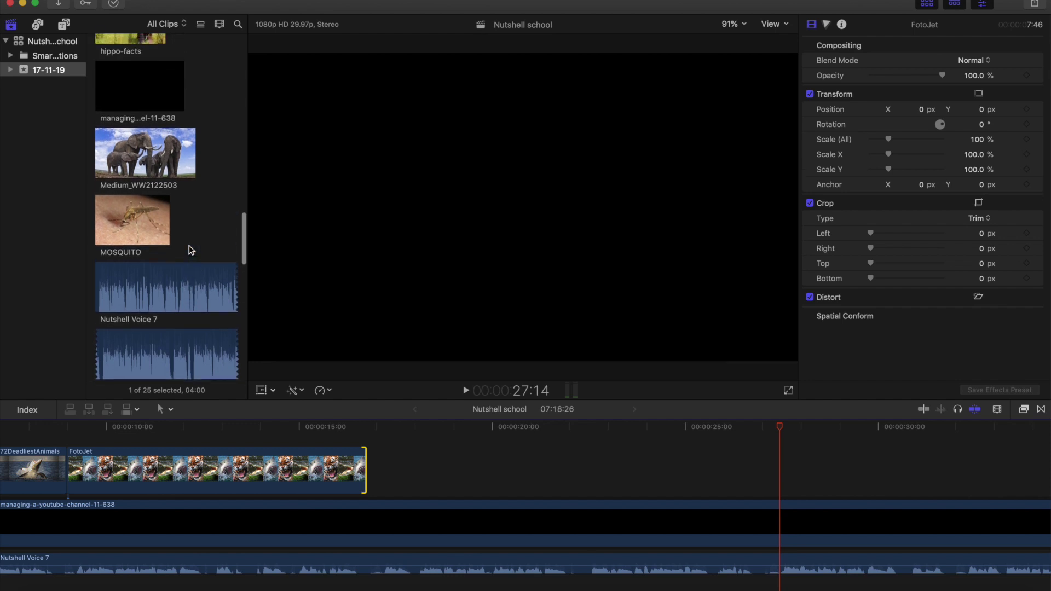
{"action": "scroll", "coordinate": [189, 251], "scroll_direction": "up", "scroll_amount": 20}
{"action": "scroll", "coordinate": [190, 250], "scroll_direction": "up", "scroll_amount": 15}
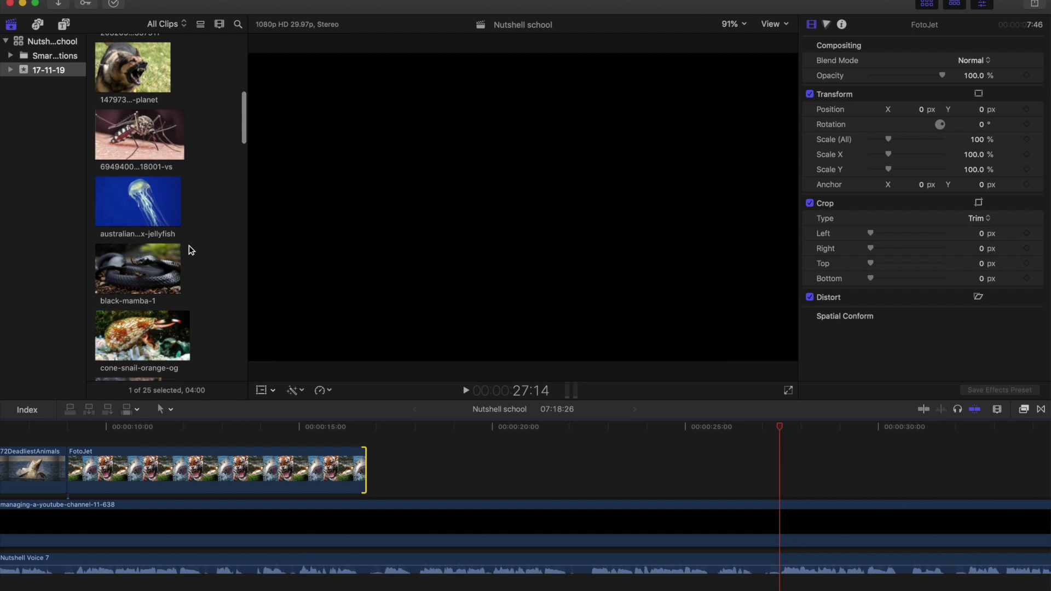
{"action": "left_click", "coordinate": [146, 127]}
{"action": "left_click_drag", "start_coordinate": [146, 127], "coordinate": [368, 461]}
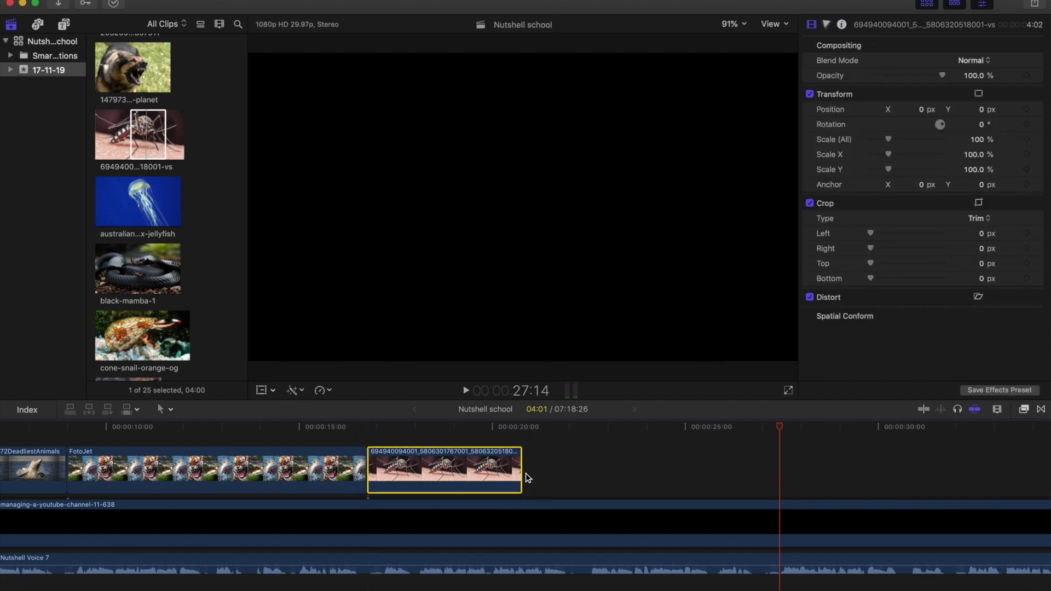
{"action": "left_click_drag", "start_coordinate": [520, 471], "coordinate": [766, 427]}
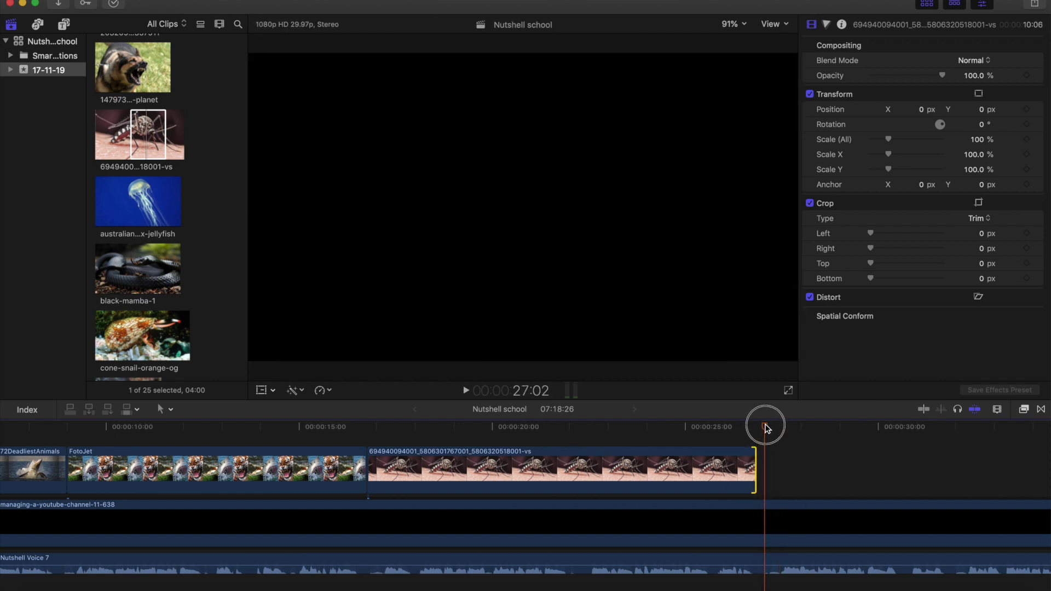
{"action": "left_click_drag", "start_coordinate": [756, 472], "coordinate": [763, 471]}
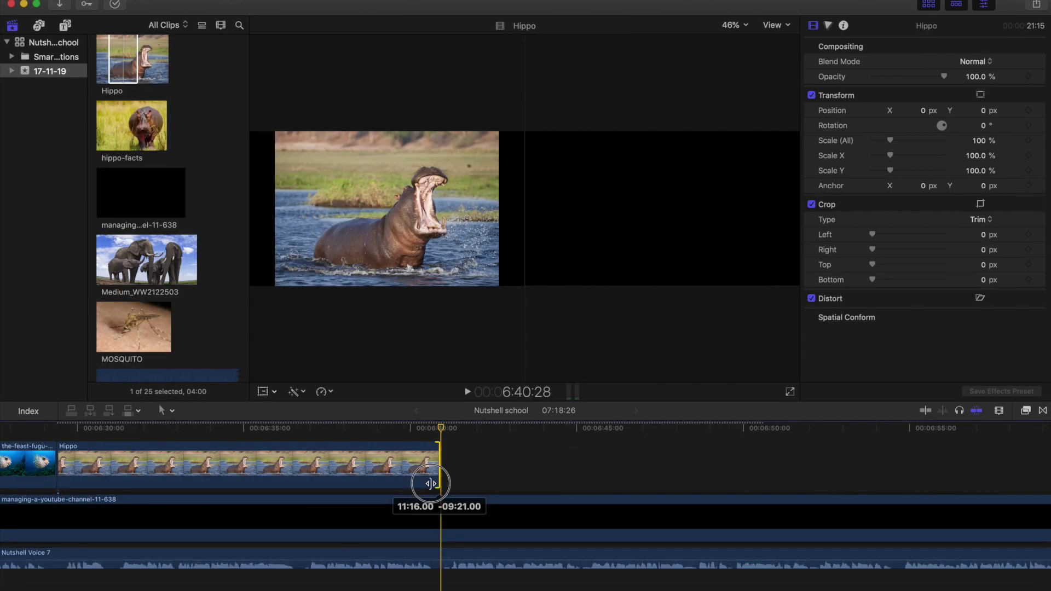
- Trim the end of the Hippo clip to the playhead at 6:40:28 and attach the hippo-facts image directly after it
{"action": "left_click_drag", "start_coordinate": [431, 484], "coordinate": [431, 484]}
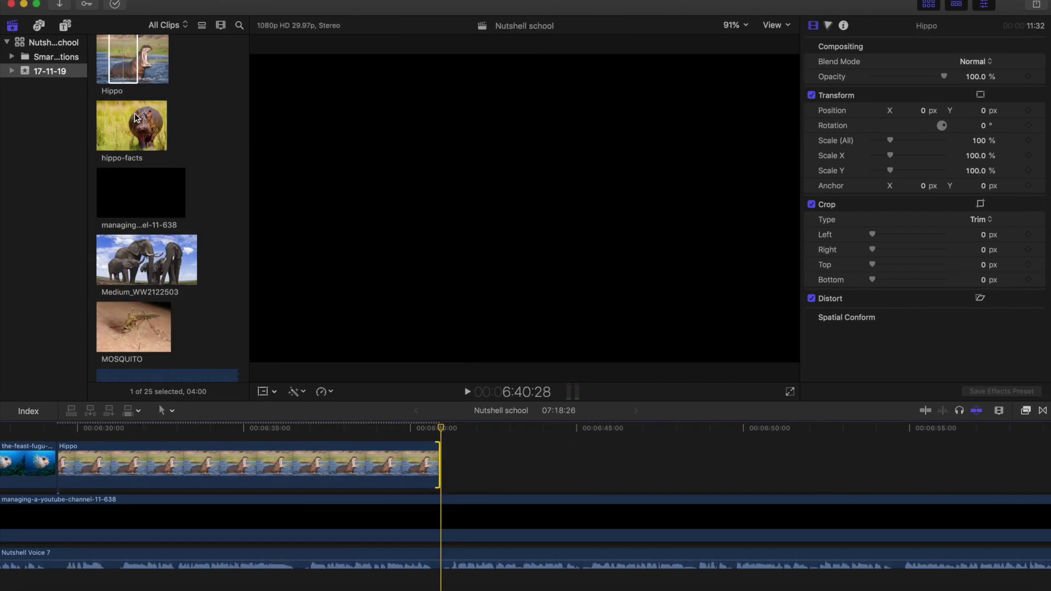
{"action": "left_click", "coordinate": [135, 114]}
{"action": "left_click_drag", "start_coordinate": [134, 114], "coordinate": [442, 465]}
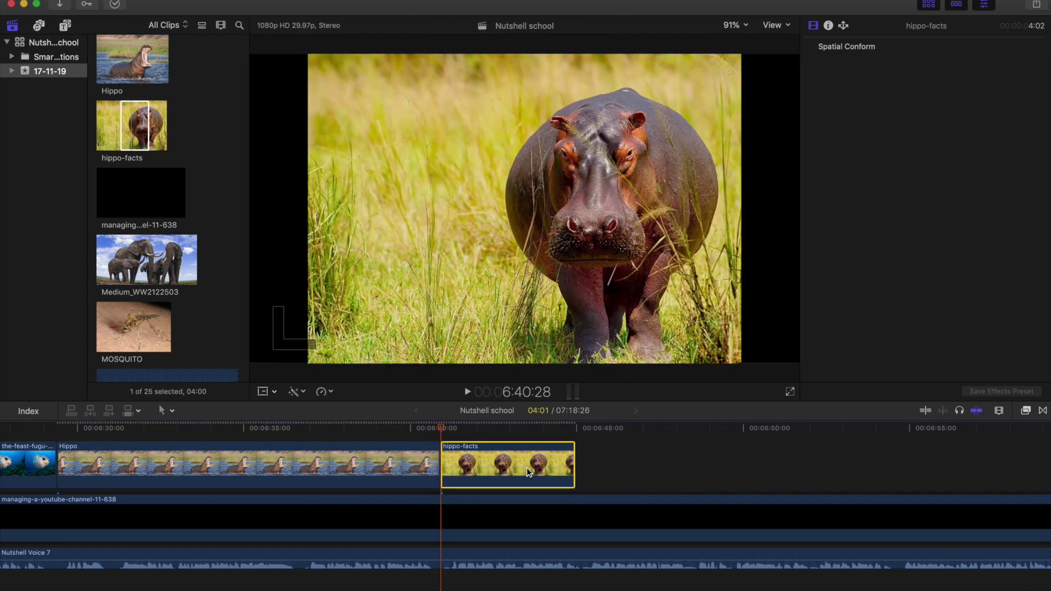
- Extend the end of the hippo-facts clip to a duration of 13:40 and play the voice-over past it to 6:55:13
{"action": "scroll", "coordinate": [529, 472], "scroll_direction": "right", "scroll_amount": 6}
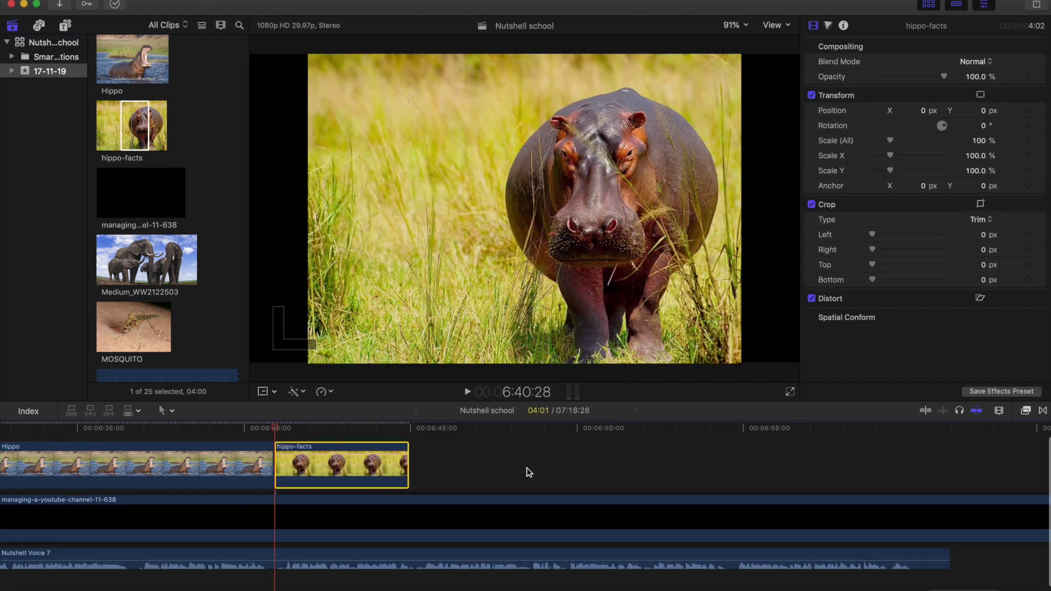
{"action": "scroll", "coordinate": [528, 473], "scroll_direction": "right", "scroll_amount": 2}
{"action": "scroll", "coordinate": [528, 472], "scroll_direction": "right", "scroll_amount": 2}
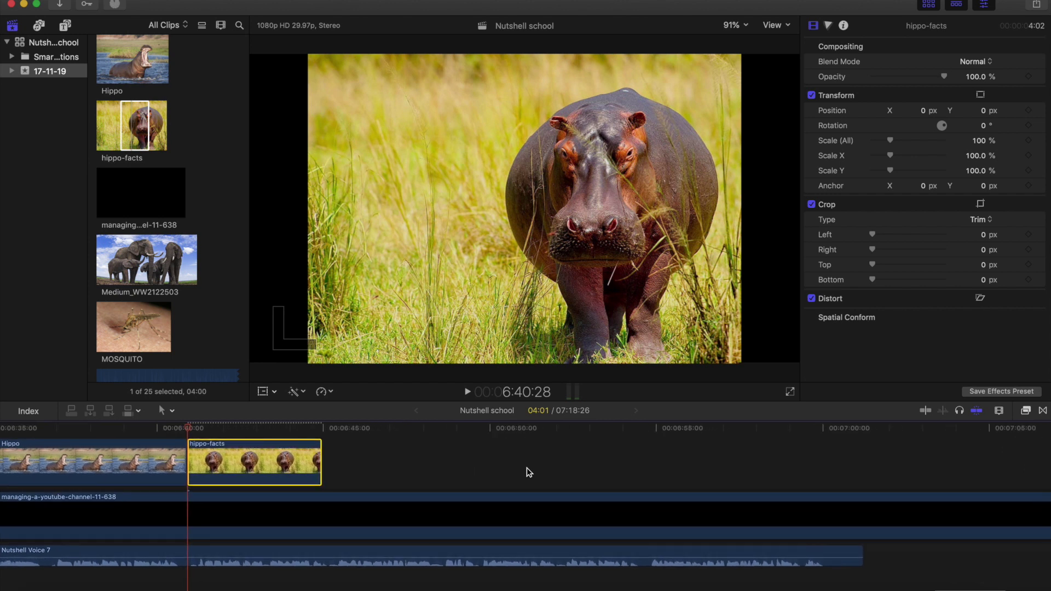
{"action": "left_click", "coordinate": [442, 429]}
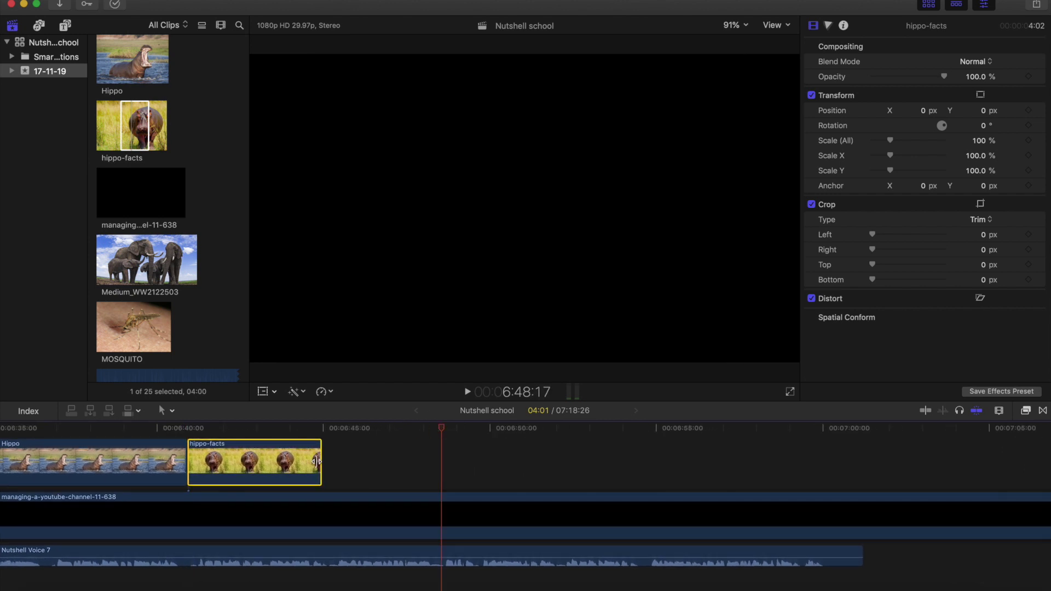
{"action": "left_click_drag", "start_coordinate": [323, 463], "coordinate": [640, 477]}
{"action": "key", "text": "space"}
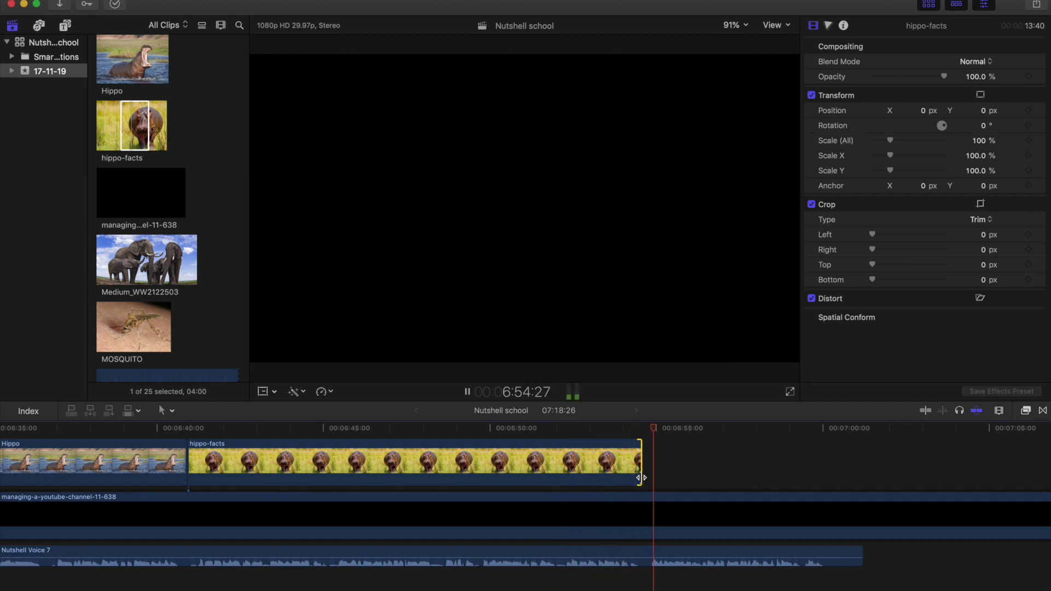
{"action": "key", "text": "space"}
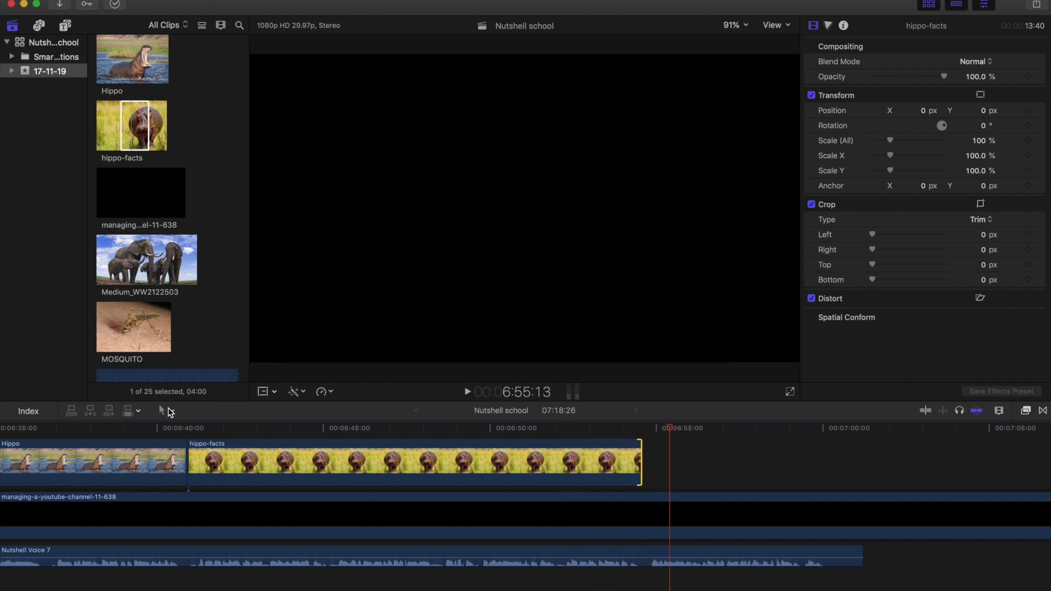
- Split the Nutshell Voice 7 audio with the Blade tool at 6:54:23, in the pause just after the hippo-facts clip
{"action": "left_click", "coordinate": [166, 411]}
{"action": "left_click", "coordinate": [186, 482]}
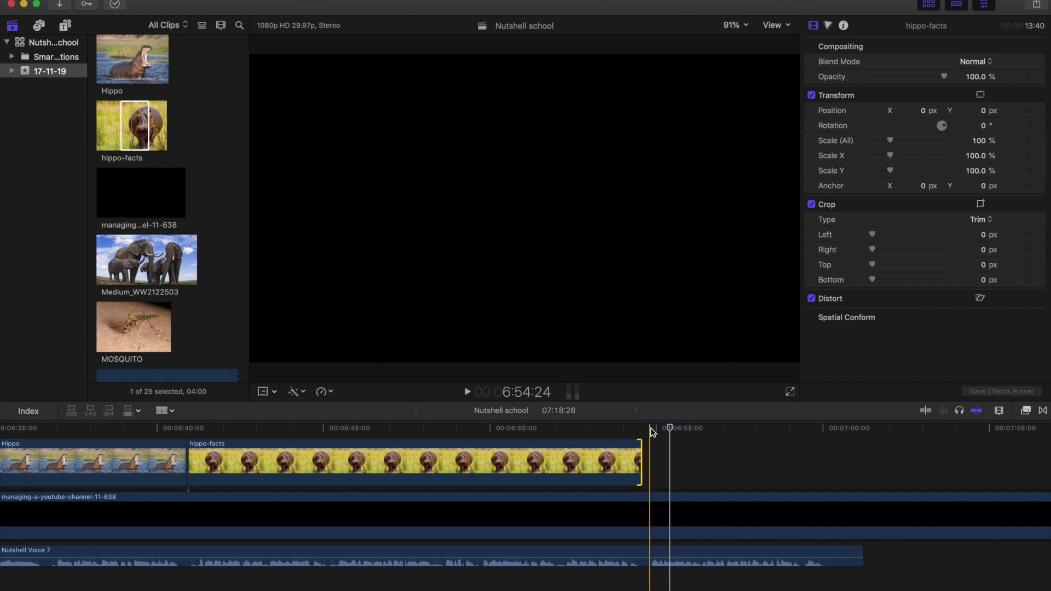
{"action": "key", "text": "super+equal"}
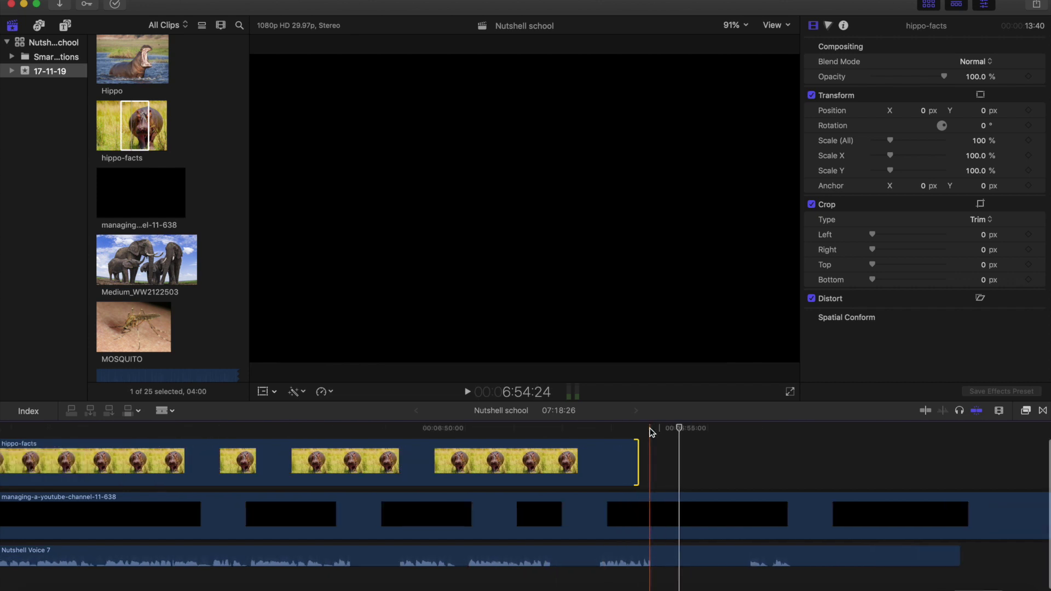
{"action": "left_click", "coordinate": [645, 430]}
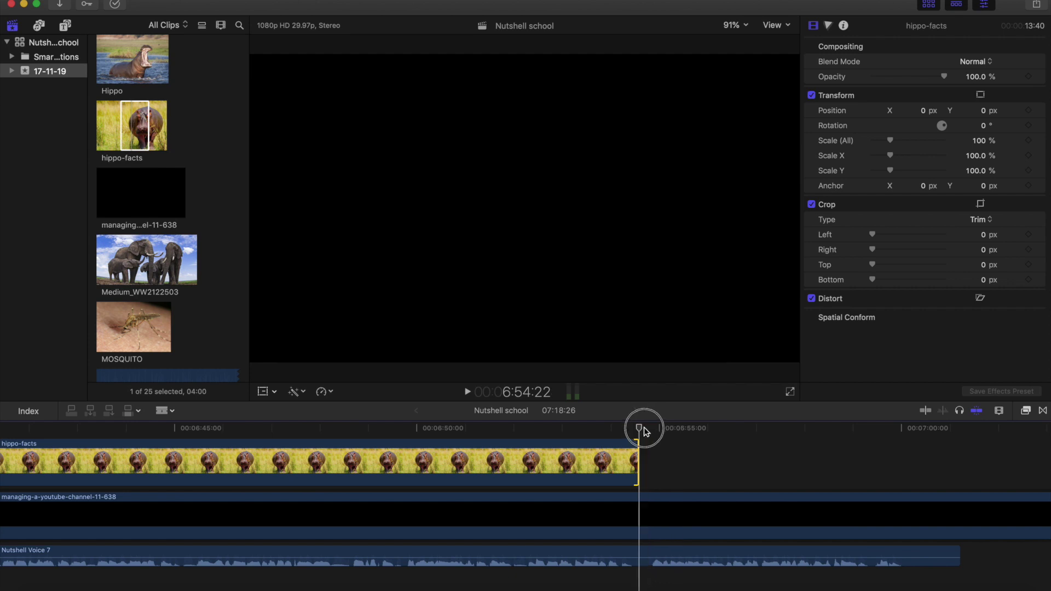
{"action": "left_click_drag", "start_coordinate": [646, 432], "coordinate": [648, 433]}
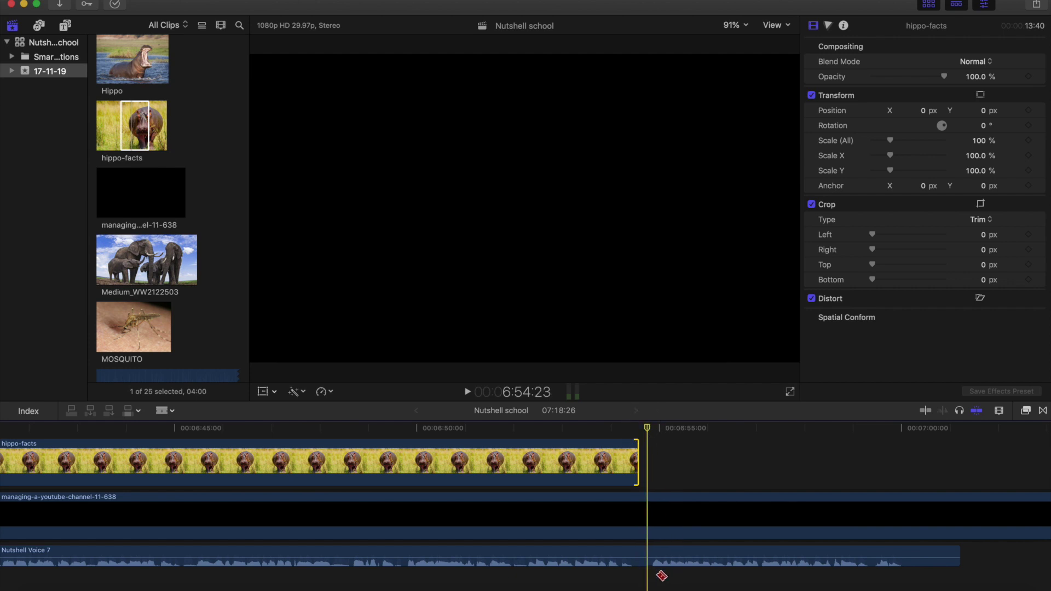
{"action": "left_click", "coordinate": [651, 560]}
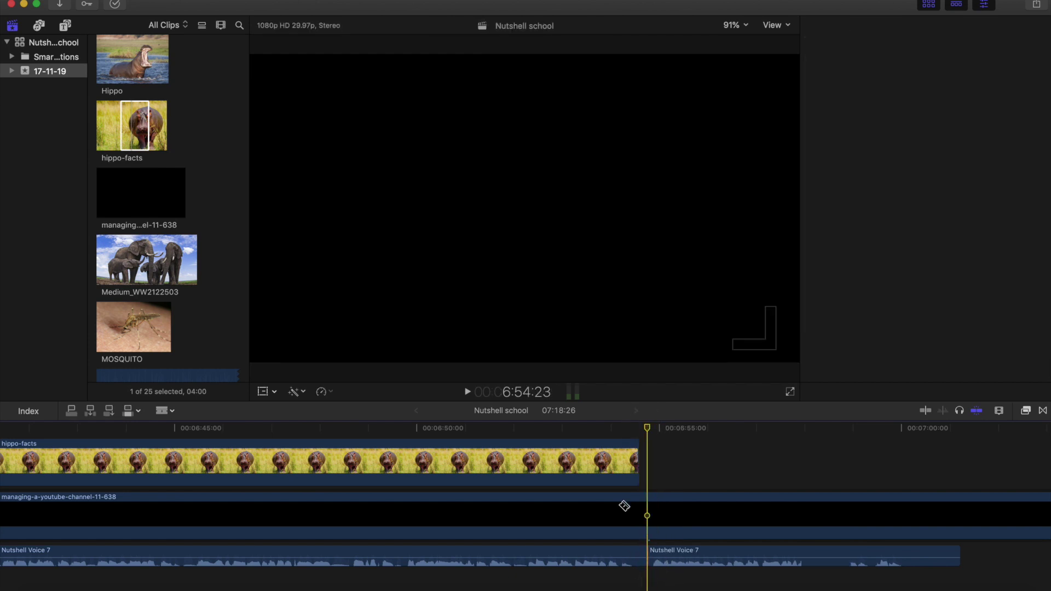
- Switch back to the Select tool and extend the hippo-facts clip to the audio cut, for a duration of 13:50
{"action": "left_click", "coordinate": [162, 415]}
{"action": "left_click", "coordinate": [176, 425]}
{"action": "left_click_drag", "start_coordinate": [635, 470], "coordinate": [646, 469]}
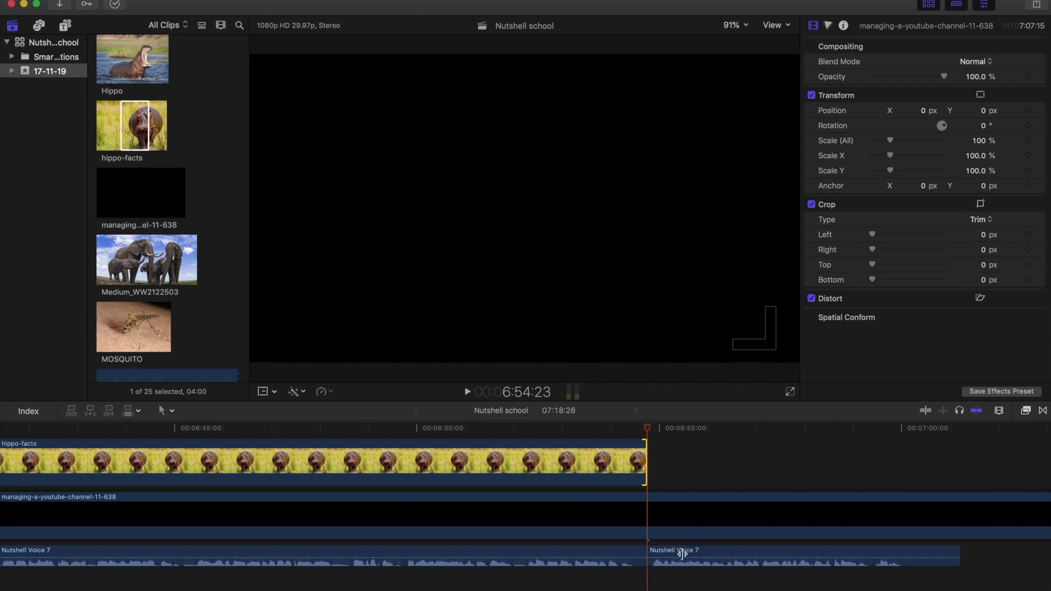
- Move the final Nutshell Voice 7 segment later in the timeline, leaving a gap after the audio cut
{"action": "left_click_drag", "start_coordinate": [697, 553], "coordinate": [768, 554]}
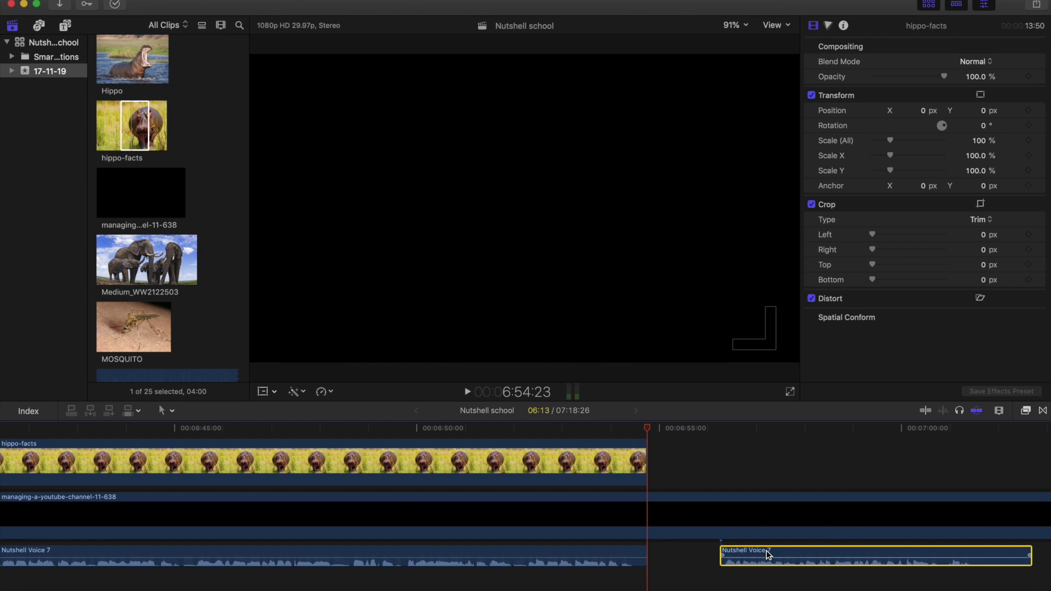
{"action": "key", "text": "super+minus"}
{"action": "key", "text": "super+minus"}
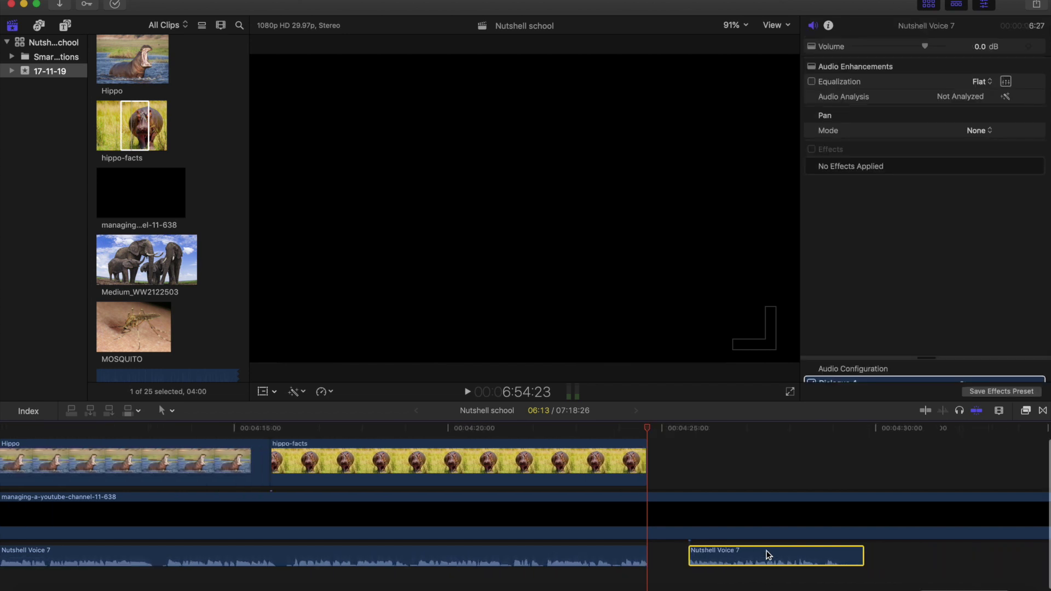
- Shorten the black background clip to 6:52:16 to bring the logo closer to hippo-facts, and play the gap to 6:56:17
{"action": "left_click_drag", "start_coordinate": [851, 518], "coordinate": [651, 522]}
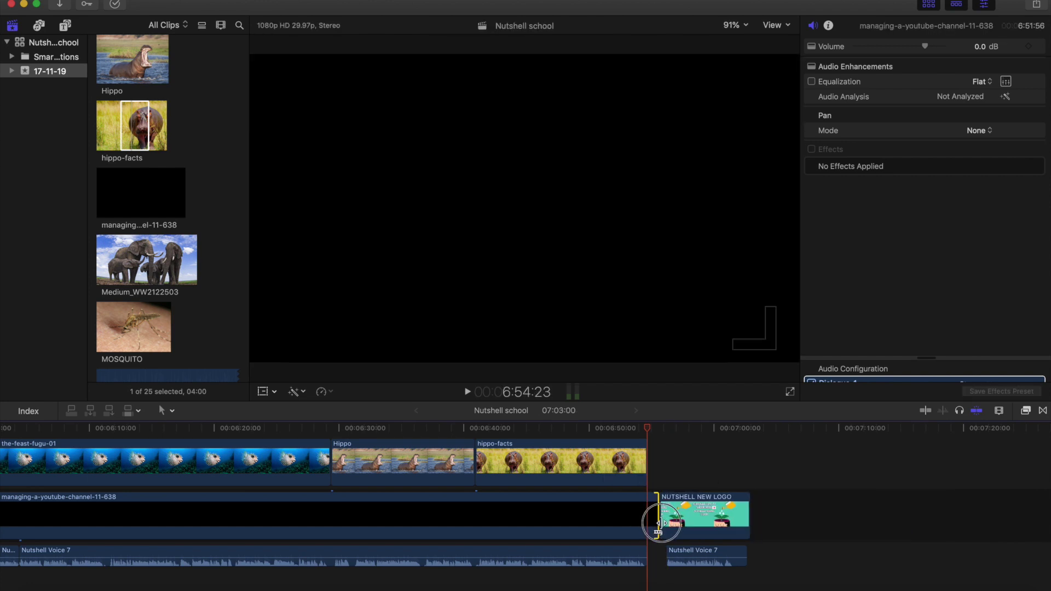
{"action": "left_click_drag", "start_coordinate": [663, 524], "coordinate": [665, 524]}
{"action": "left_click", "coordinate": [634, 430]}
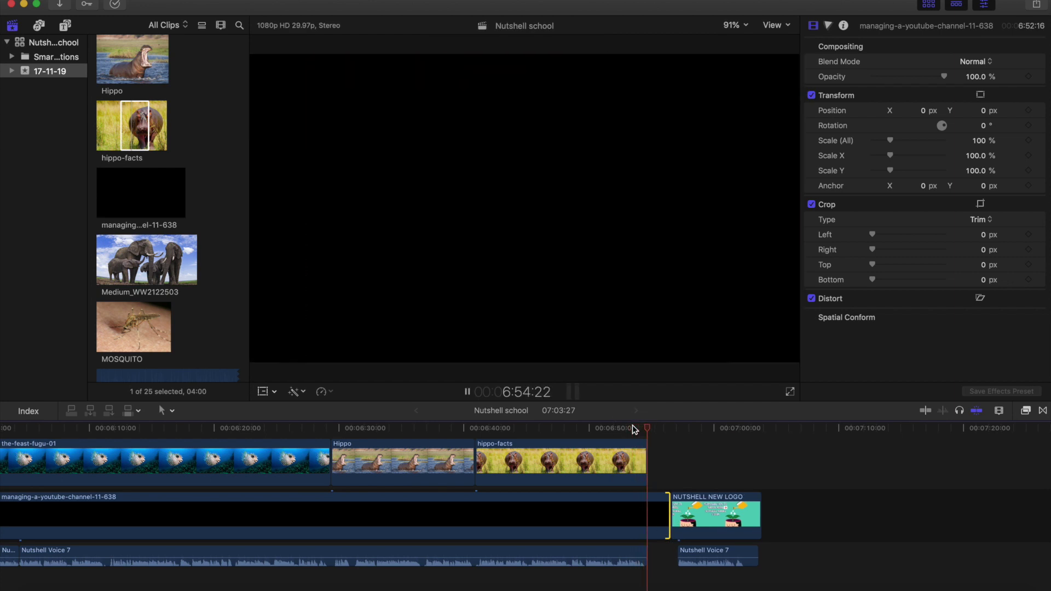
{"action": "key", "text": "space"}
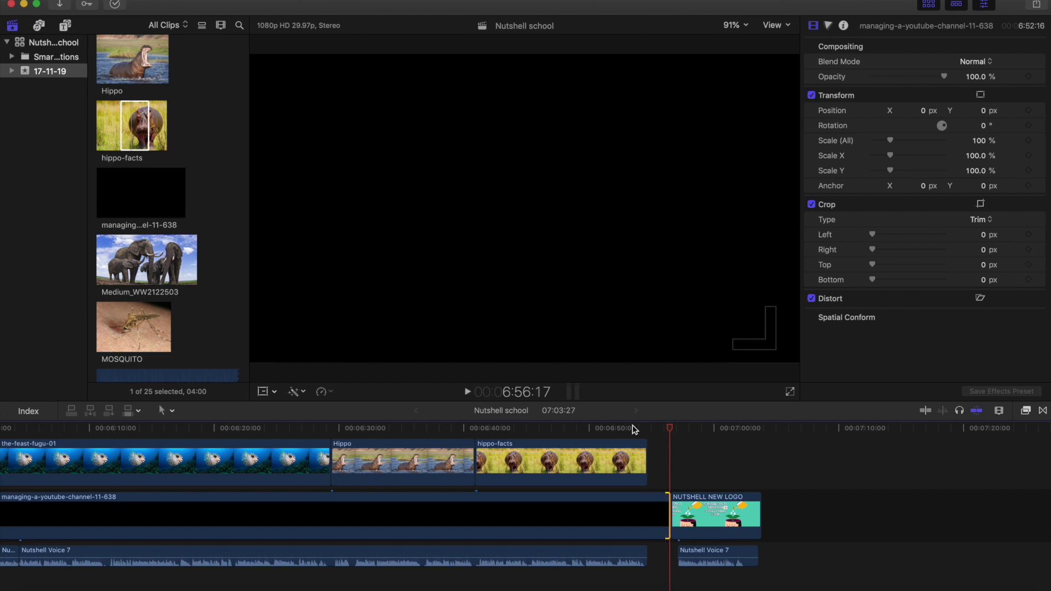
- Extend the black background to 6:52:52 and hippo-facts to its end, start the closing voice segment just before the logo, and play the ending
{"action": "left_click_drag", "start_coordinate": [664, 510], "coordinate": [675, 513]}
{"action": "left_click_drag", "start_coordinate": [646, 470], "coordinate": [674, 555]}
{"action": "left_click", "coordinate": [613, 429]}
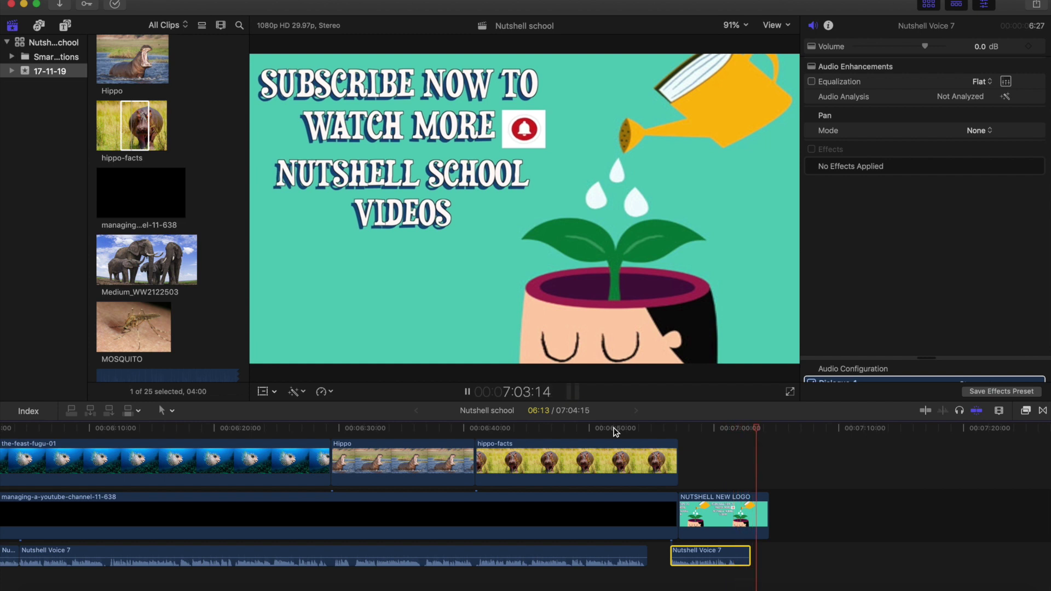
{"action": "key", "text": "space"}
- Add a Cross Dissolve transition between the black background clip and NUTSHELL NEW LOGO
{"action": "left_click", "coordinate": [676, 515]}
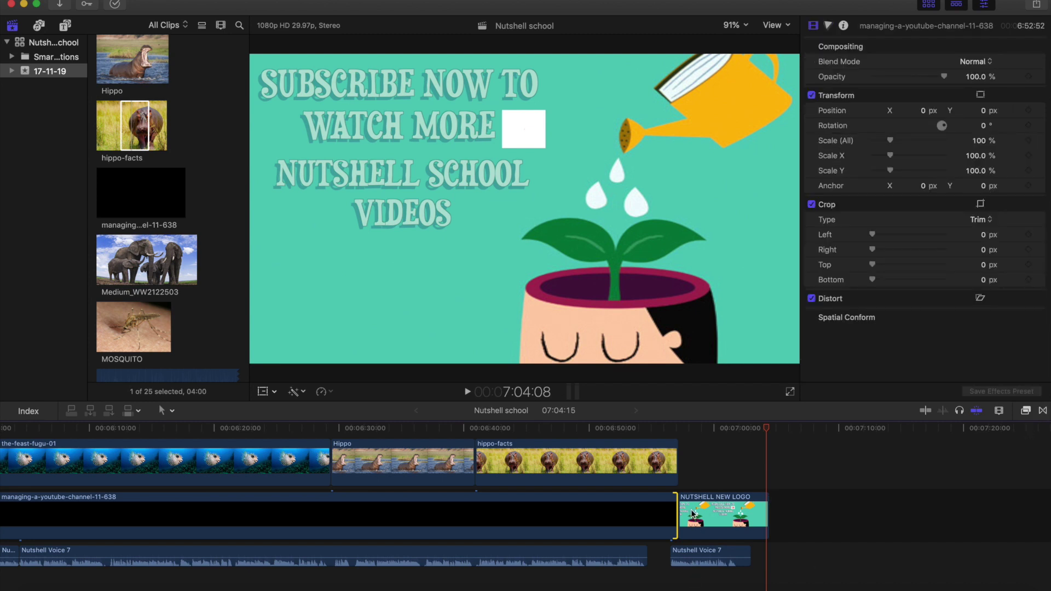
{"action": "key", "text": "super+equal"}
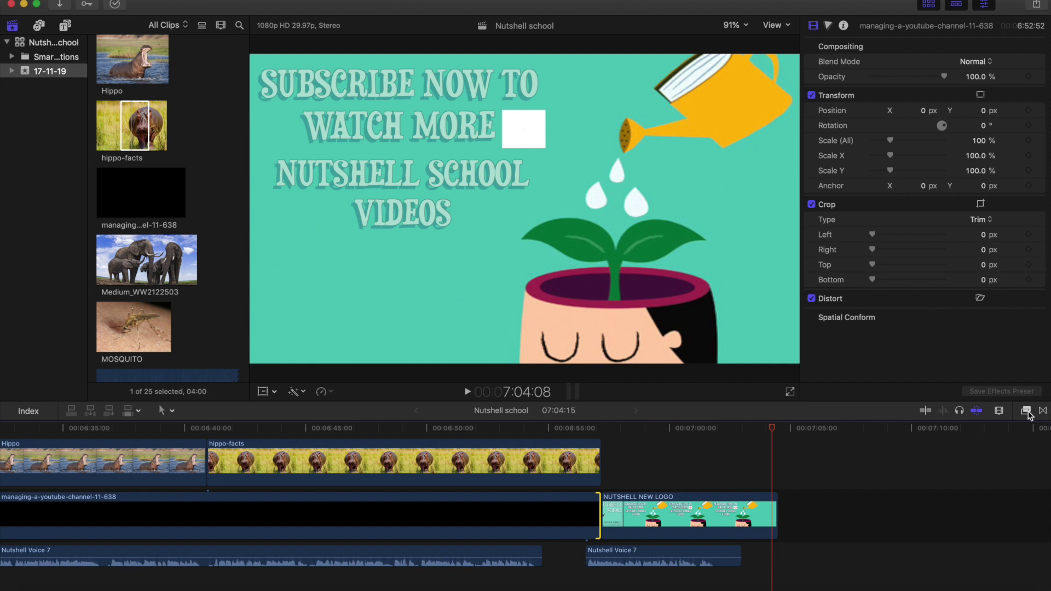
{"action": "left_click", "coordinate": [1043, 412]}
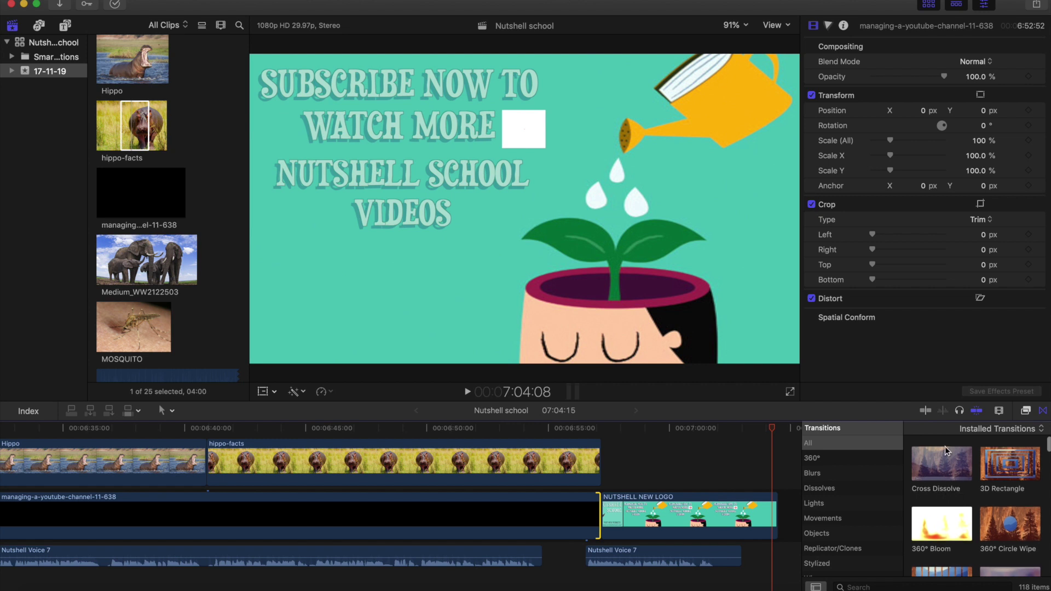
{"action": "left_click_drag", "start_coordinate": [944, 460], "coordinate": [601, 521]}
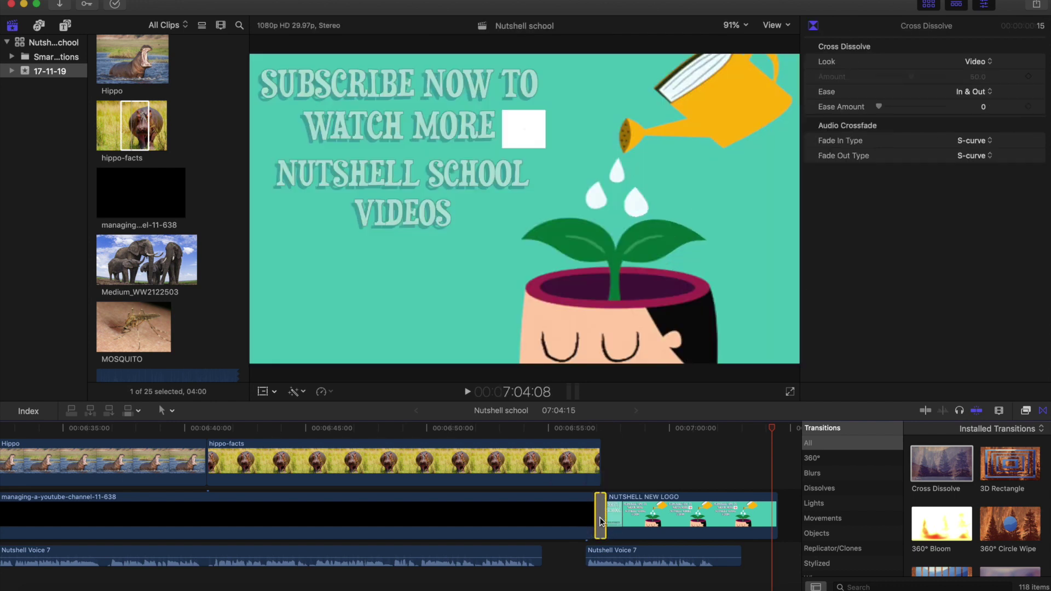
- Shorten the Cross Dissolve before the logo to 4 frames and extend the hippo-facts clip to a duration of 16:24
{"action": "scroll", "coordinate": [600, 520], "scroll_direction": "up", "scroll_amount": 10}
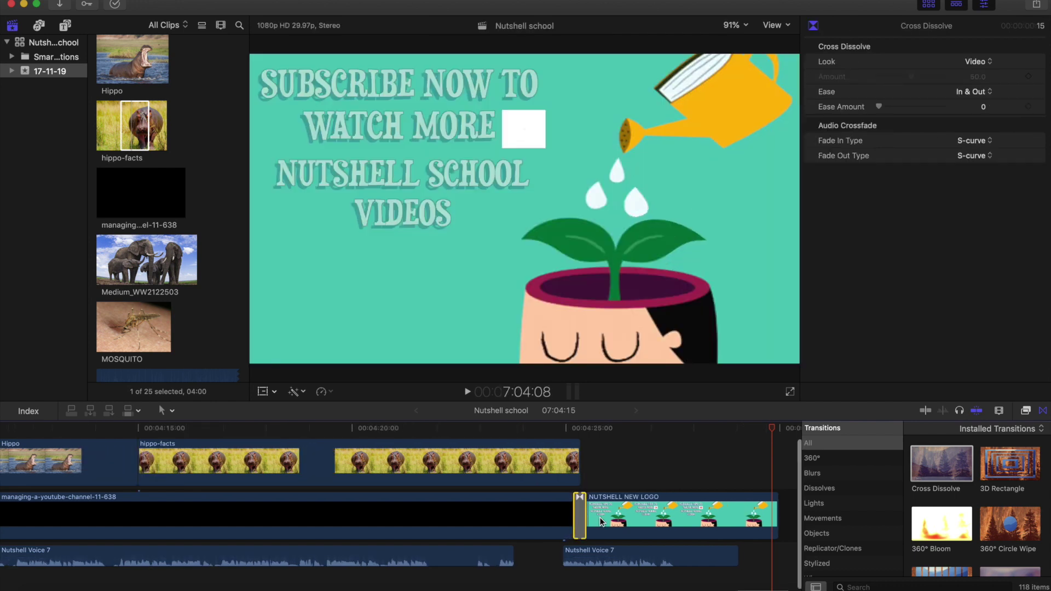
{"action": "scroll", "coordinate": [140, 507], "scroll_direction": "left", "scroll_amount": 15}
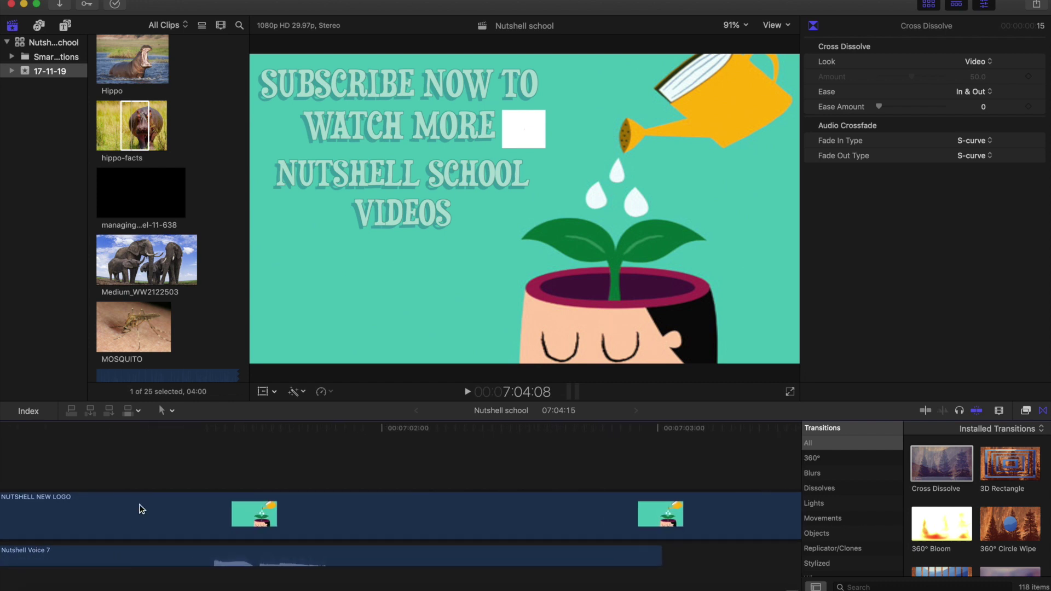
{"action": "scroll", "coordinate": [141, 508], "scroll_direction": "left", "scroll_amount": 15}
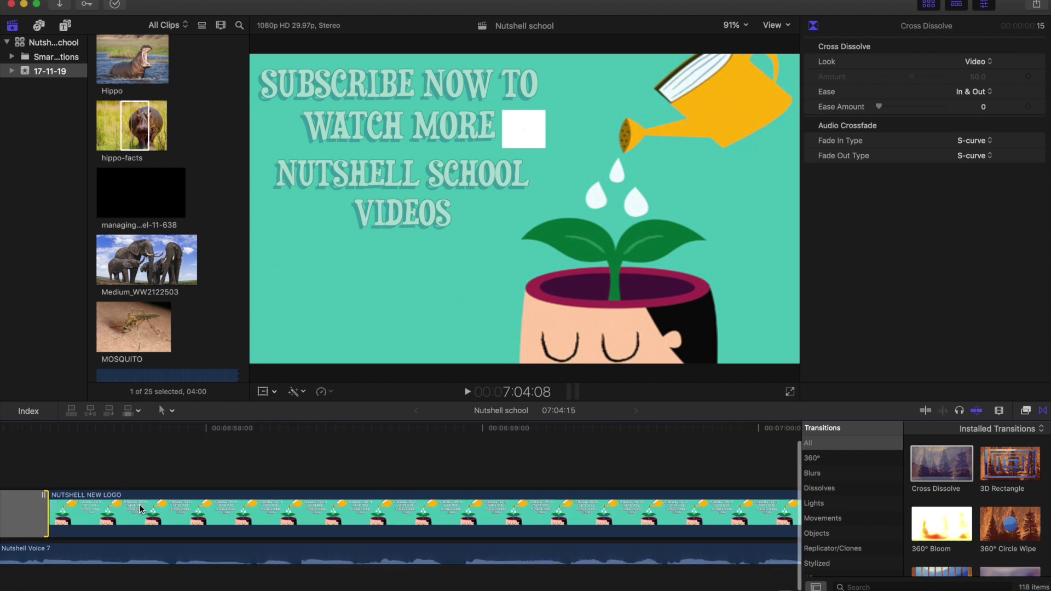
{"action": "left_click_drag", "start_coordinate": [500, 514], "coordinate": [526, 516]}
{"action": "left_click_drag", "start_coordinate": [546, 466], "coordinate": [575, 465]}
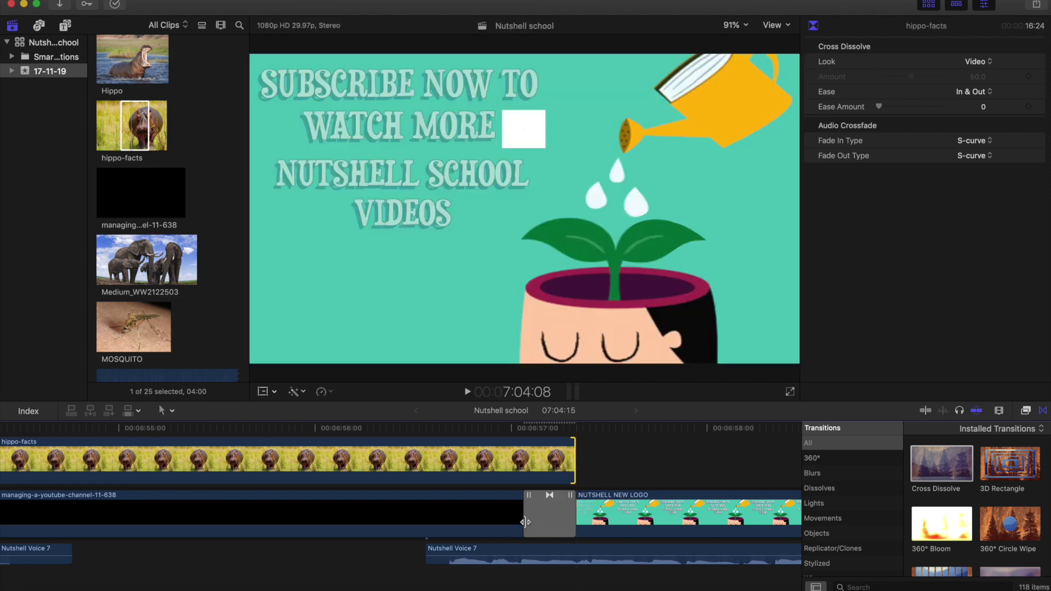
{"action": "left_click_drag", "start_coordinate": [524, 514], "coordinate": [535, 515]}
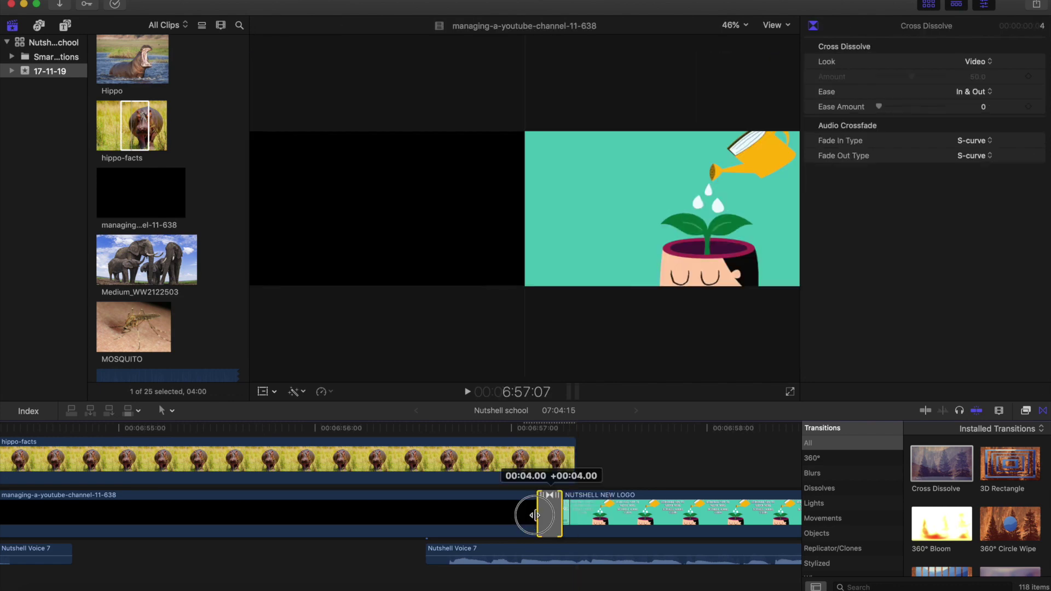
- Trim the hippo-facts clip to 16:20 and add a Cross Dissolve at its end, shortened to 4 frames
{"action": "left_click_drag", "start_coordinate": [573, 467], "coordinate": [560, 469]}
{"action": "left_click_drag", "start_coordinate": [935, 471], "coordinate": [517, 468]}
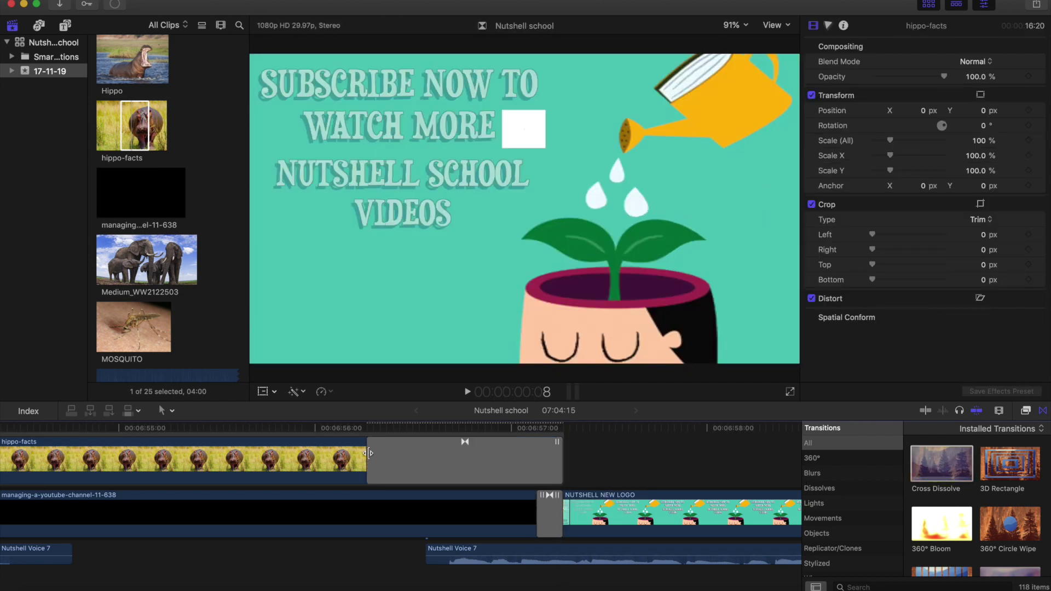
{"action": "left_click_drag", "start_coordinate": [397, 454], "coordinate": [534, 471]}
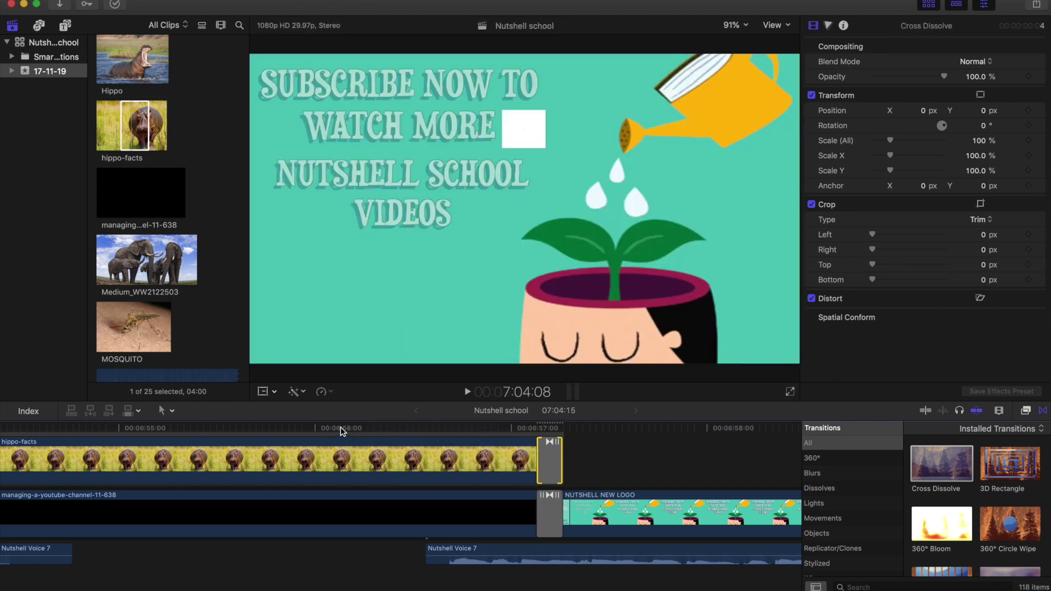
- Play the ending twice across the dissolve from hippo-facts into the closing logo, stopping the second playback at 6:58:15
{"action": "left_click", "coordinate": [341, 431]}
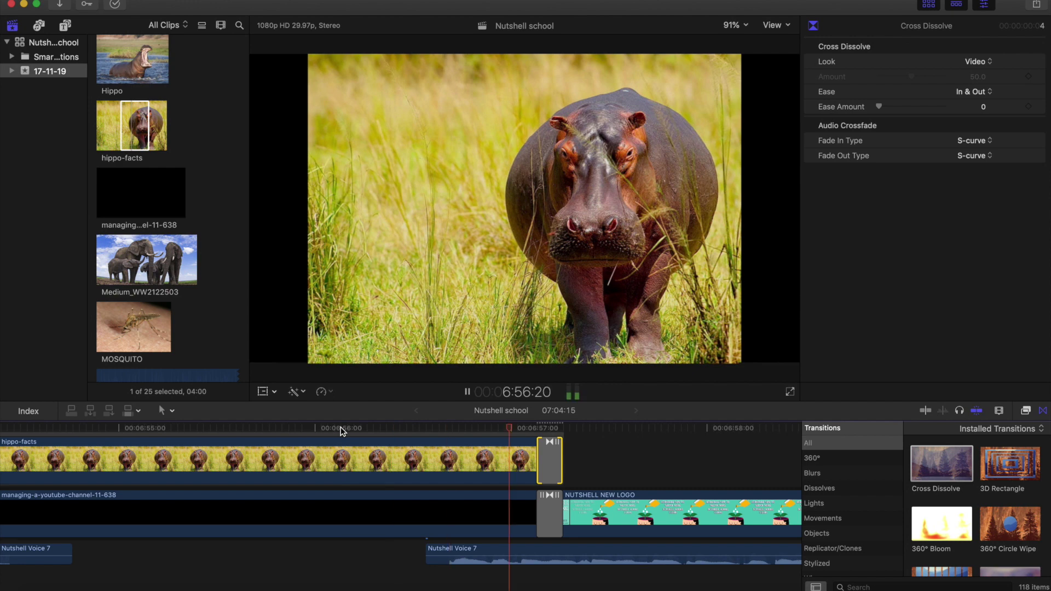
{"action": "key", "text": "space"}
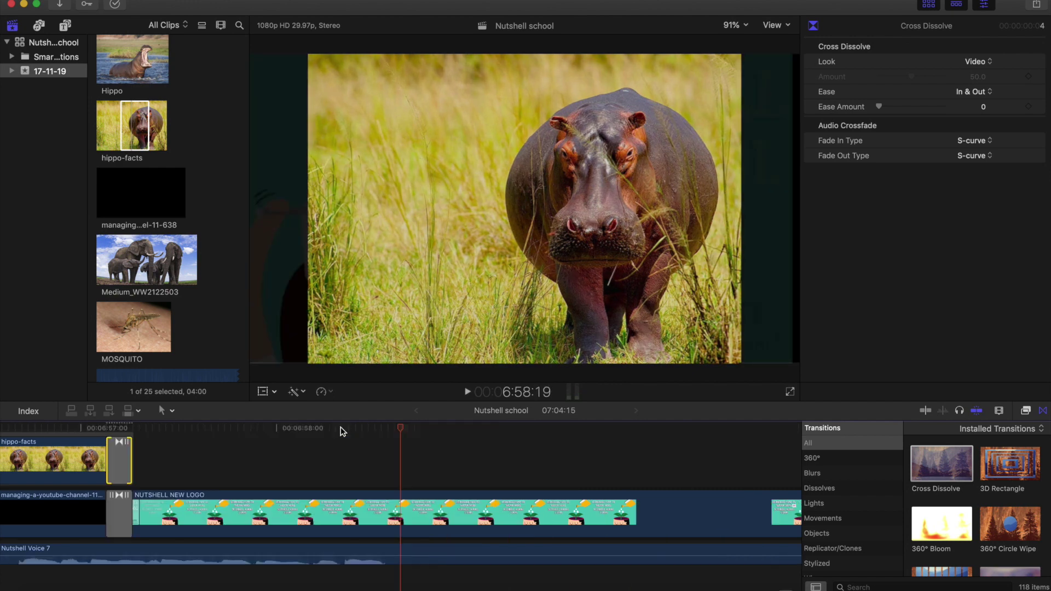
{"action": "key", "text": "super+minus"}
{"action": "key", "text": "super+minus"}
{"action": "key", "text": "super+minus"}
{"action": "key", "text": "super+minus"}
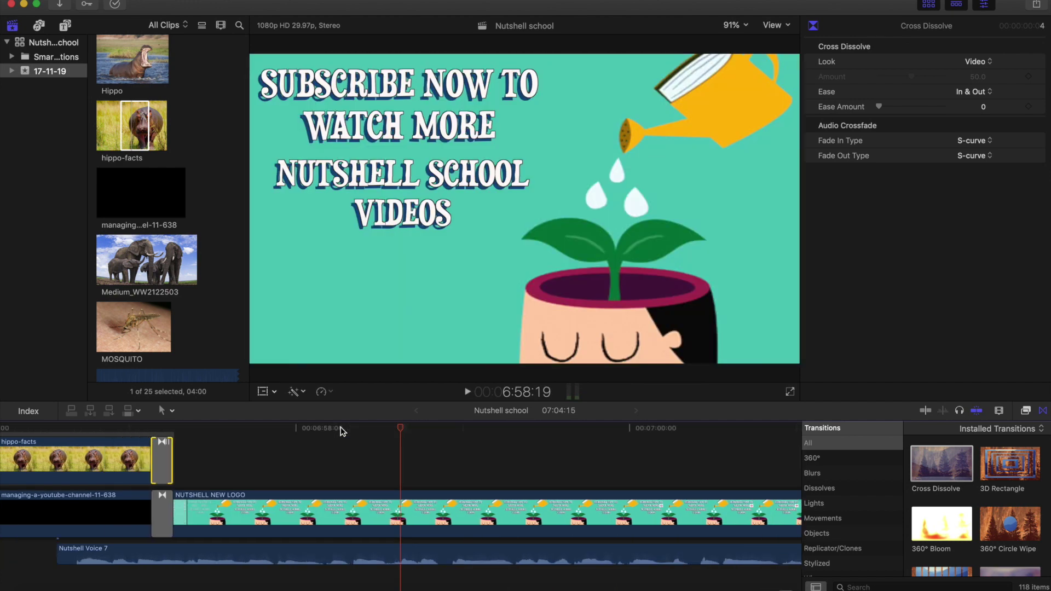
{"action": "key", "text": "super+minus"}
{"action": "left_click", "coordinate": [222, 427]}
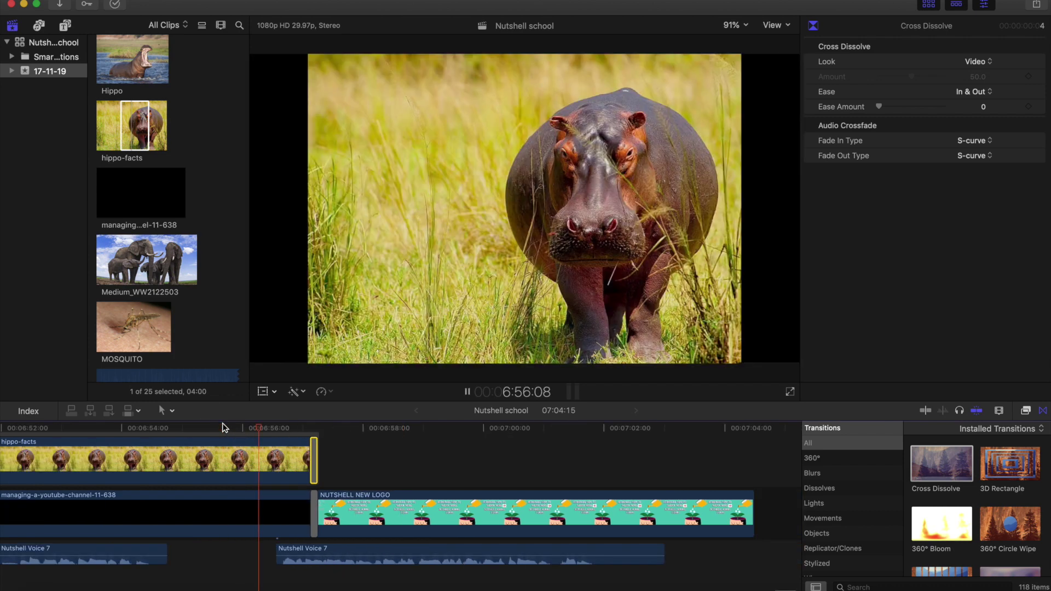
{"action": "key", "text": "space"}
- Select the start edge of the hippo-facts clip and preview the Cross Dissolve transition
{"action": "scroll", "coordinate": [291, 455], "scroll_direction": "left", "scroll_amount": 15}
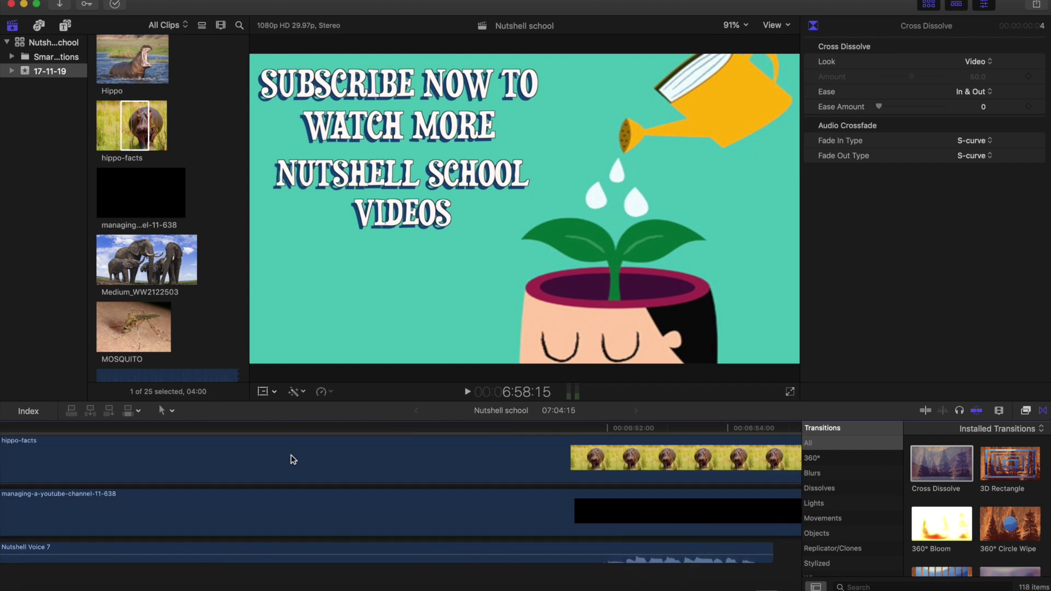
{"action": "scroll", "coordinate": [290, 459], "scroll_direction": "left", "scroll_amount": 20}
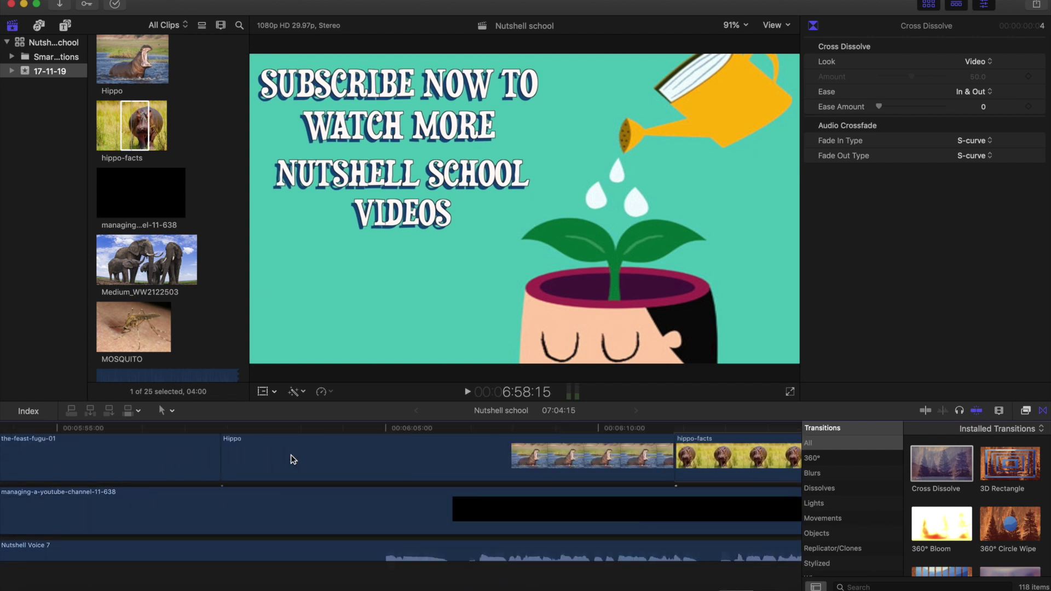
{"action": "scroll", "coordinate": [291, 459], "scroll_direction": "right", "scroll_amount": 2}
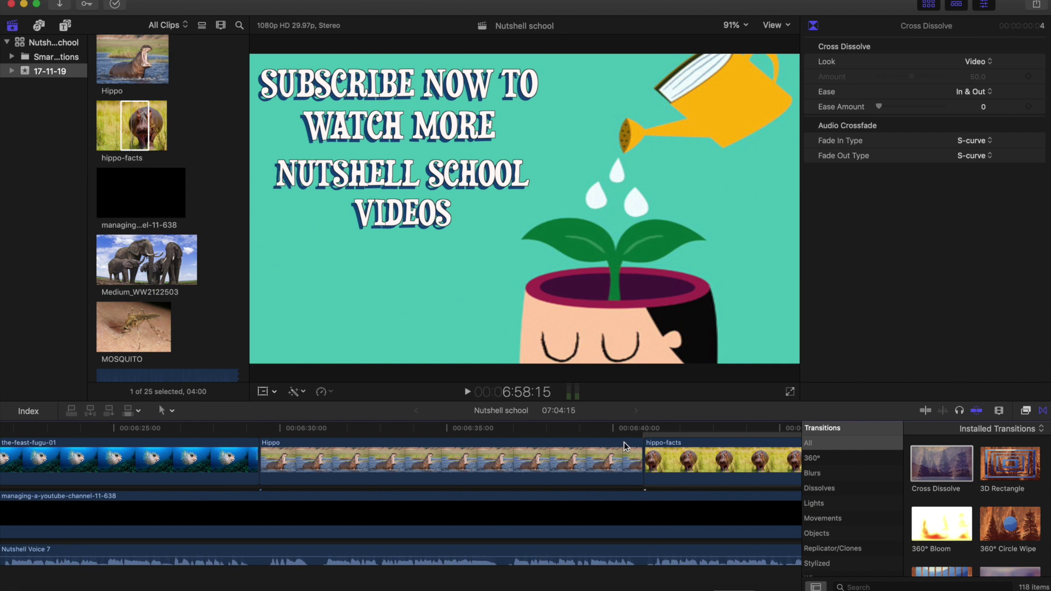
{"action": "left_click", "coordinate": [648, 455]}
{"action": "double_click", "coordinate": [936, 467]}
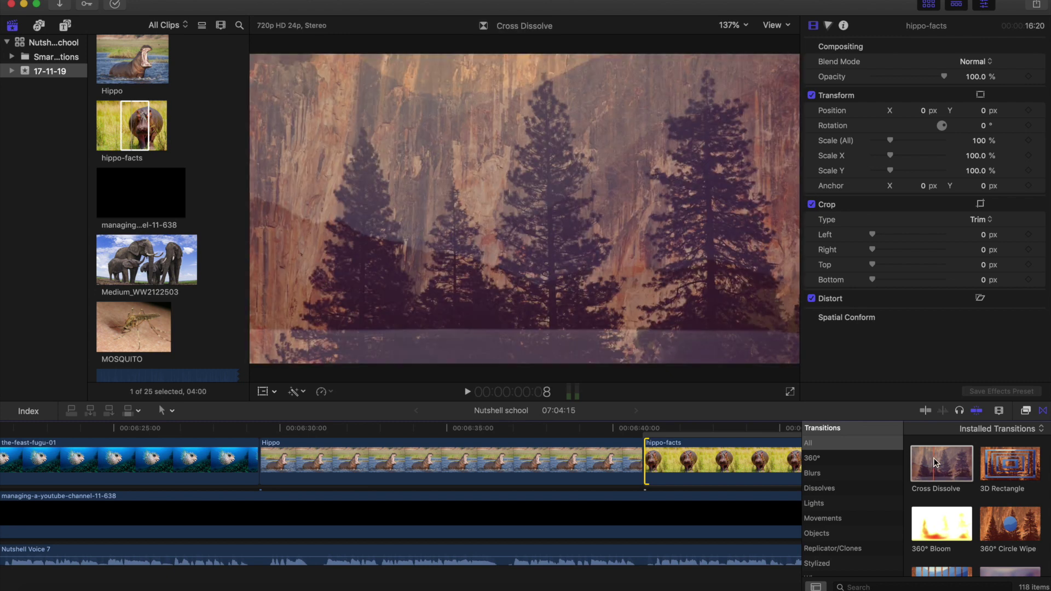
- Add a Cross Dissolve between the opening NUTSHELL NEW LOGO and the black background clip, and shorten it to 9 frames
{"action": "scroll", "coordinate": [571, 585], "scroll_direction": "left", "scroll_amount": 20}
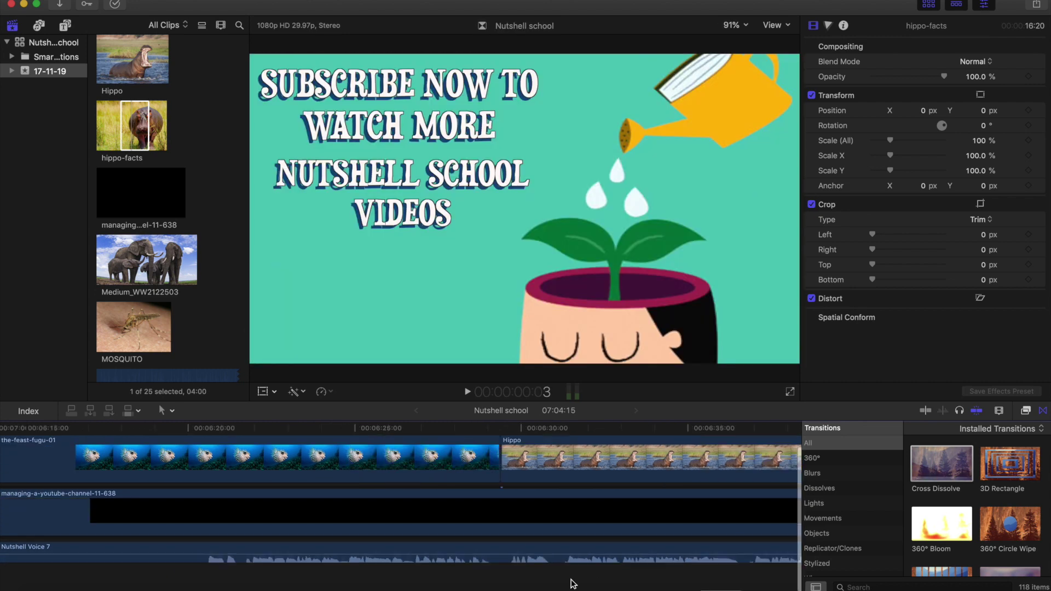
{"action": "scroll", "coordinate": [571, 585], "scroll_direction": "left", "scroll_amount": 20}
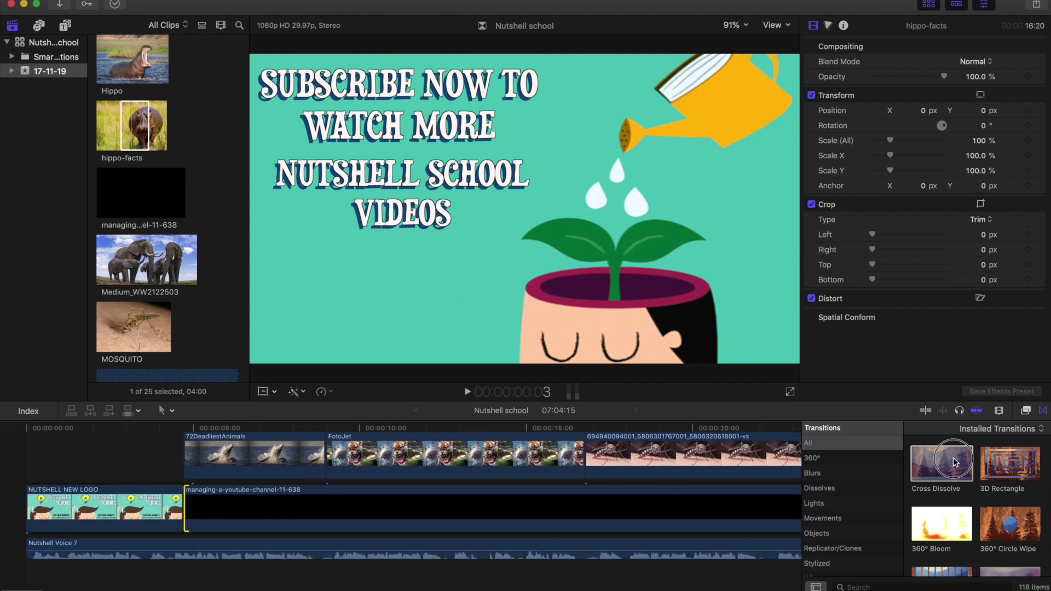
{"action": "left_click", "coordinate": [934, 465]}
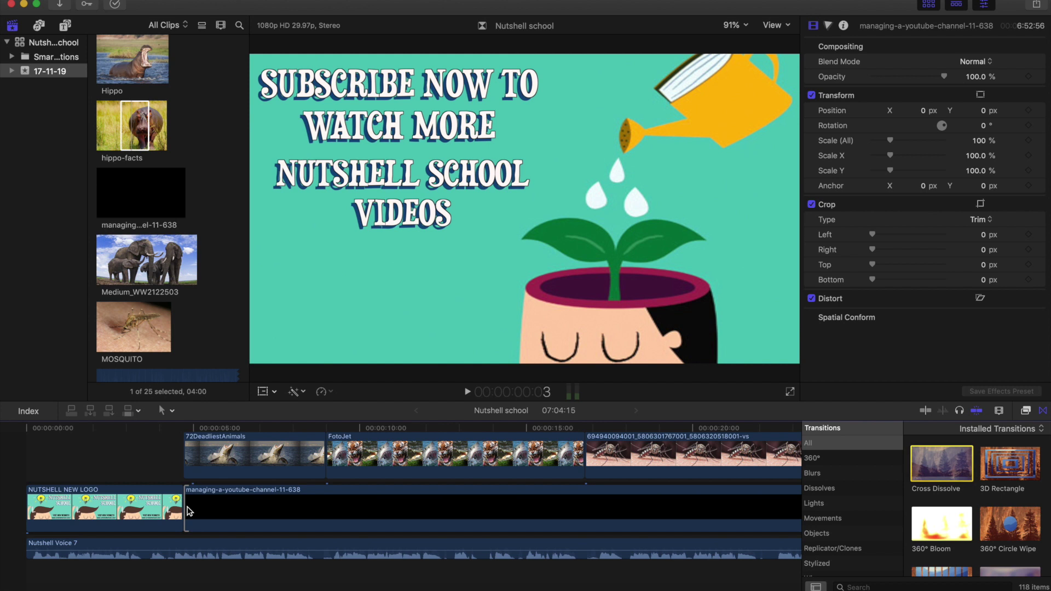
{"action": "left_click_drag", "start_coordinate": [935, 464], "coordinate": [187, 511]}
{"action": "scroll", "coordinate": [186, 511], "scroll_direction": "right", "scroll_amount": 20}
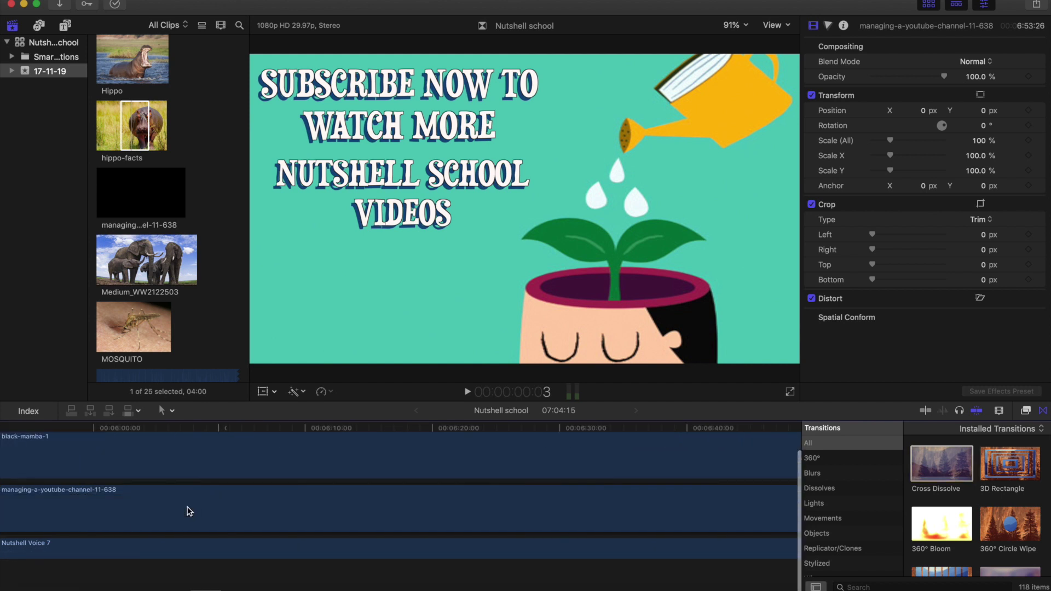
{"action": "scroll", "coordinate": [187, 511], "scroll_direction": "left", "scroll_amount": 20}
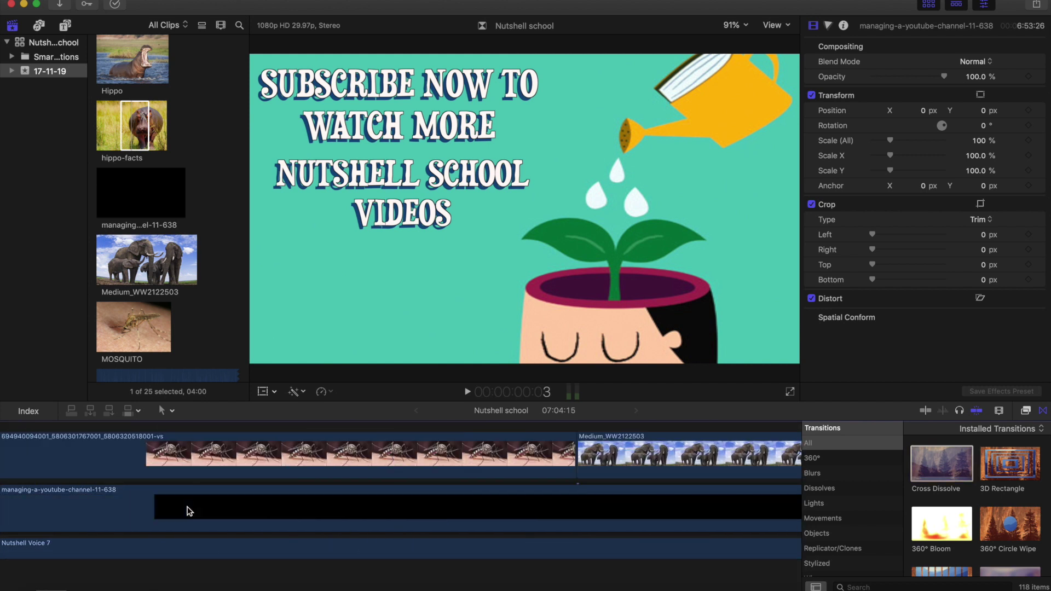
{"action": "scroll", "coordinate": [189, 512], "scroll_direction": "left", "scroll_amount": 15}
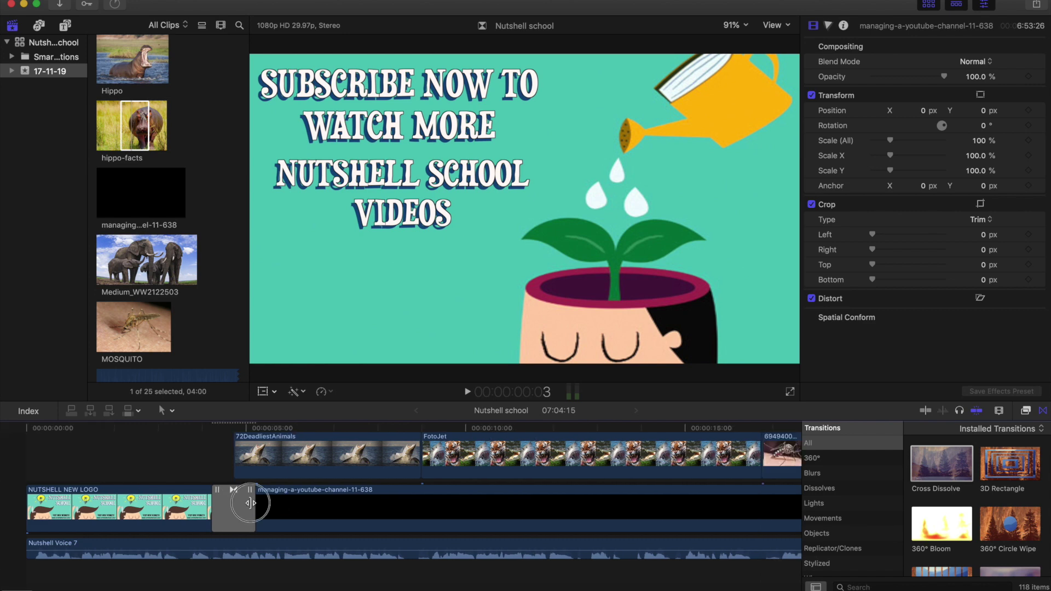
{"action": "left_click_drag", "start_coordinate": [250, 503], "coordinate": [234, 503]}
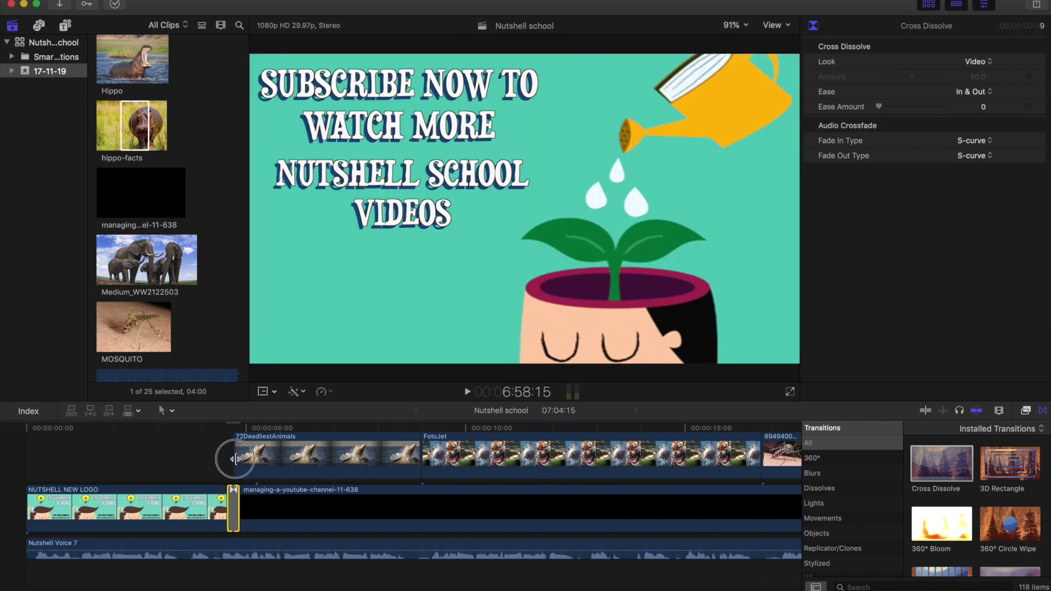
- Extend the start of 72DeadliestAnimals to a duration of 4:26 and add a Cross Dissolve there, shortened to 9 frames
{"action": "left_click_drag", "start_coordinate": [236, 458], "coordinate": [231, 459]}
{"action": "left_click_drag", "start_coordinate": [646, 484], "coordinate": [646, 484]}
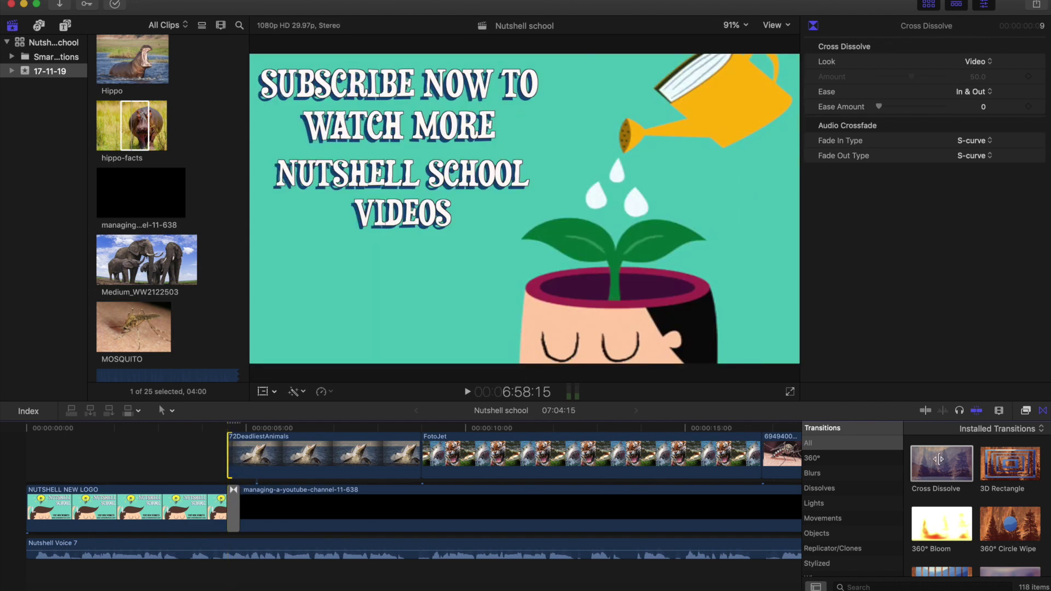
{"action": "left_click", "coordinate": [248, 461]}
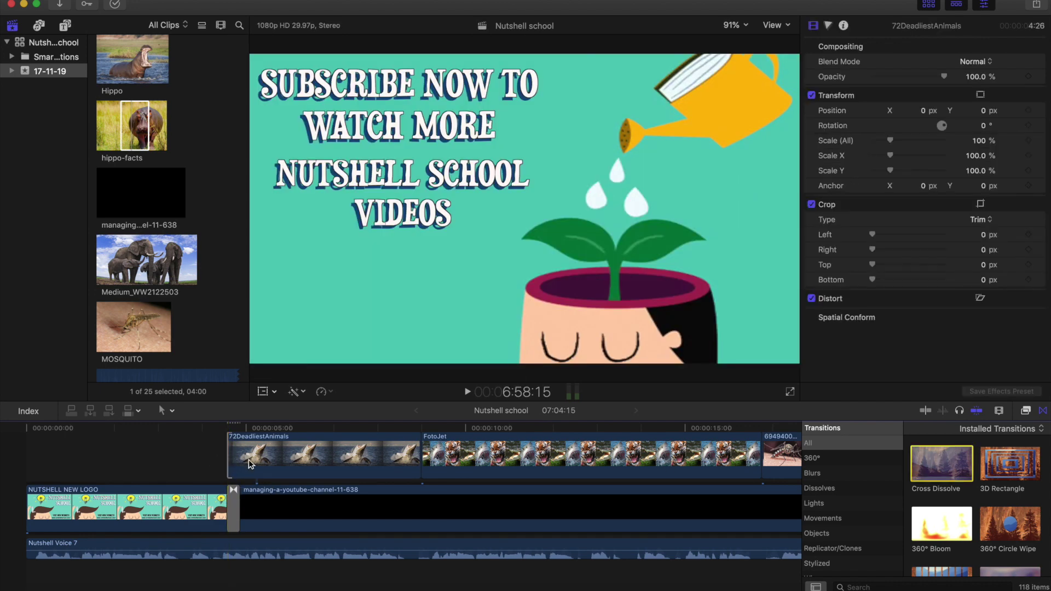
{"action": "key", "text": "super+t"}
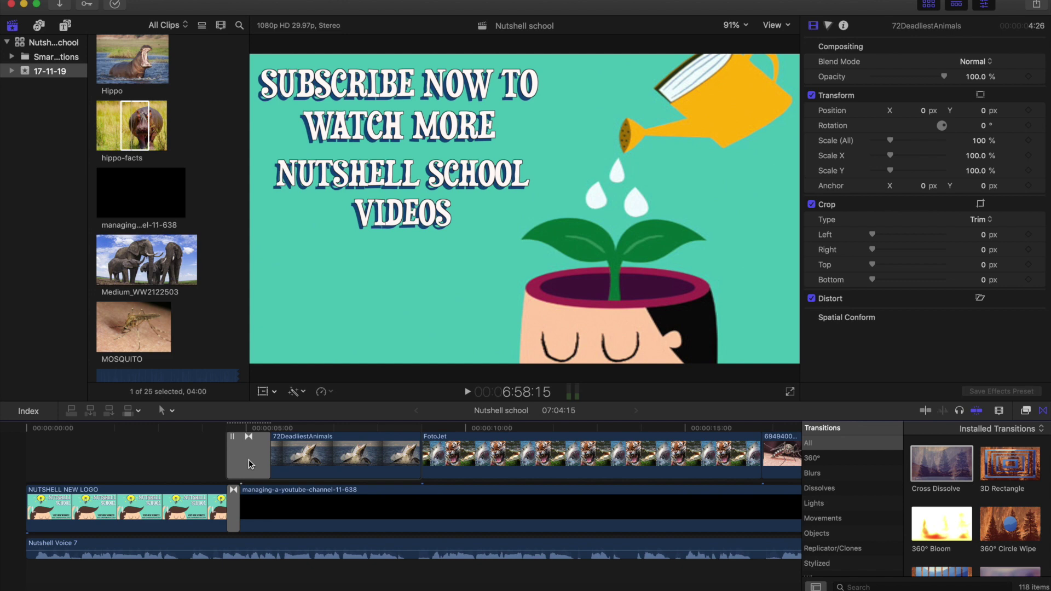
{"action": "left_click_drag", "start_coordinate": [268, 464], "coordinate": [223, 464]}
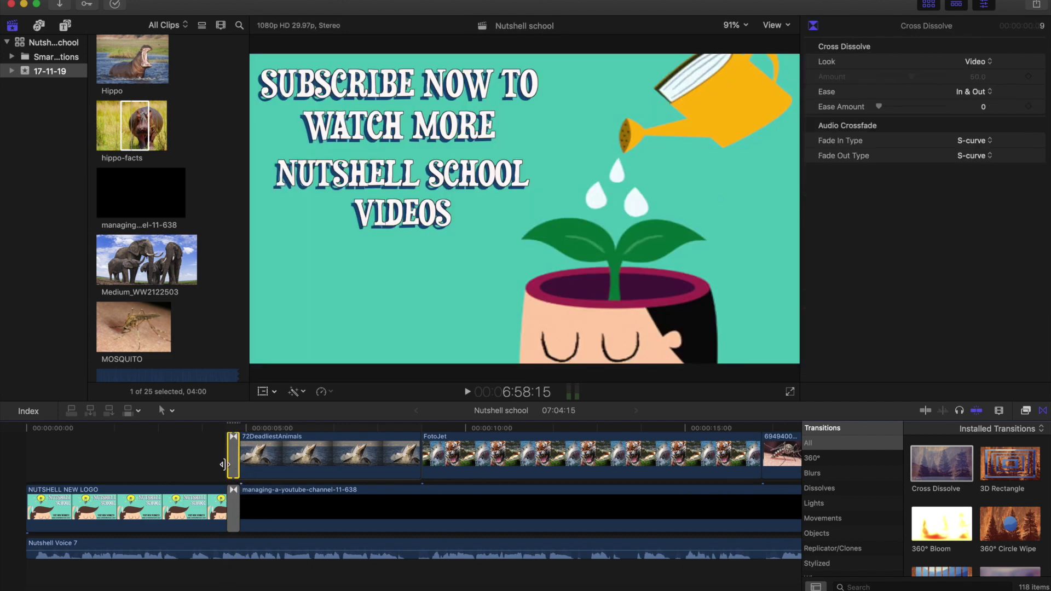
- Play the video from the start to 25:17 to review the opening transitions, and hide the transitions browser
{"action": "left_click", "coordinate": [158, 428]}
{"action": "scroll", "coordinate": [159, 431], "scroll_direction": "down", "scroll_amount": 5}
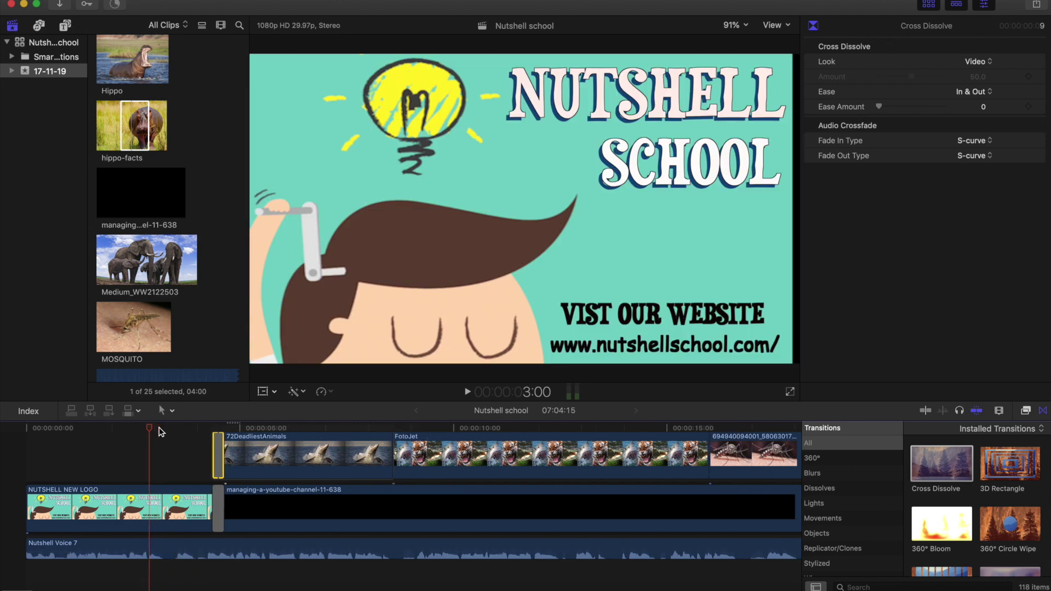
{"action": "scroll", "coordinate": [159, 432], "scroll_direction": "down", "scroll_amount": 5}
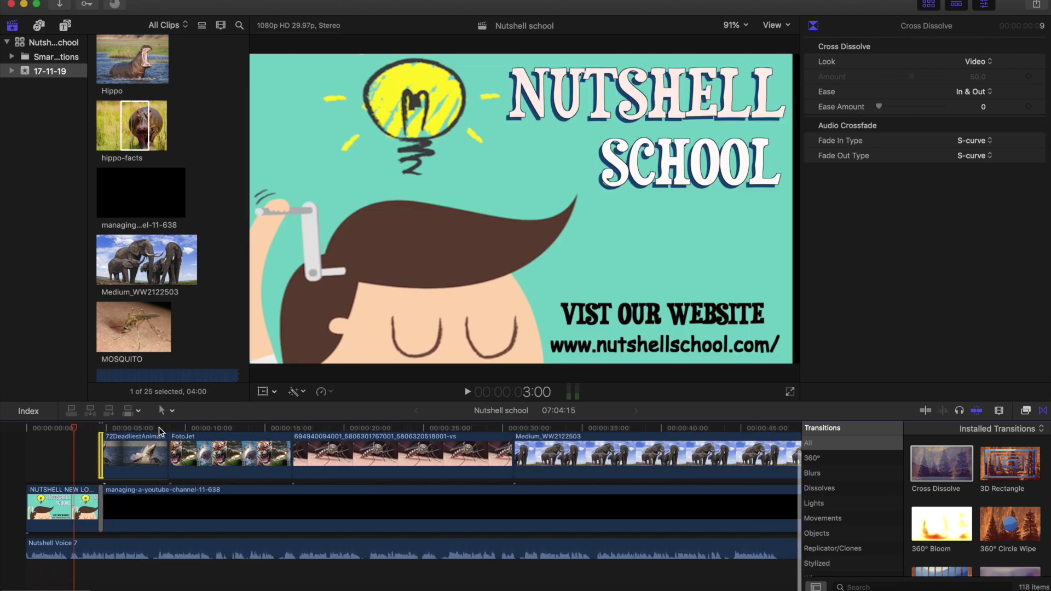
{"action": "left_click_drag", "start_coordinate": [57, 431], "coordinate": [20, 431]}
{"action": "key", "text": "space"}
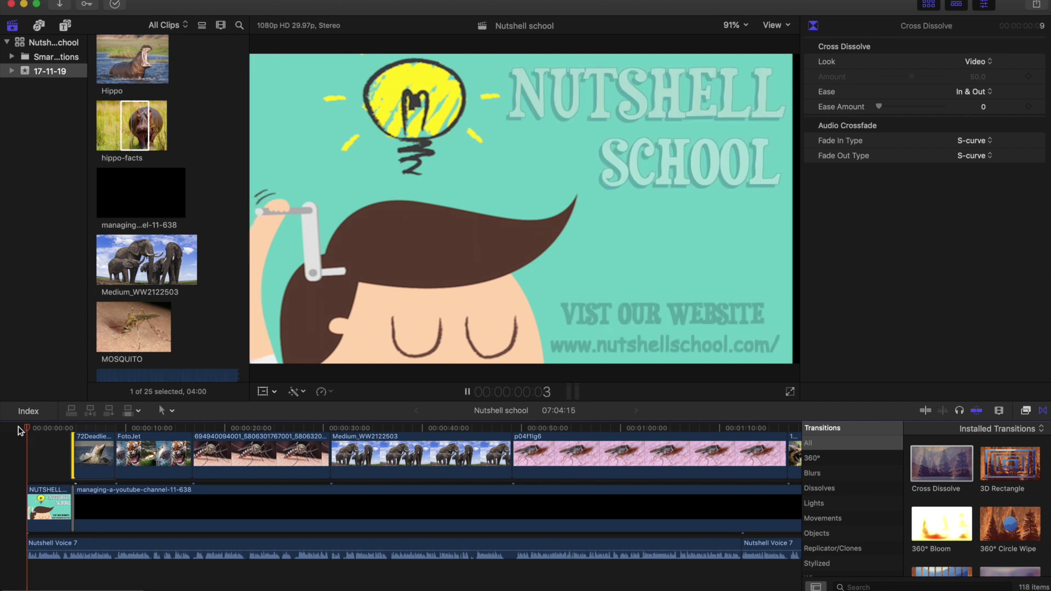
{"action": "left_click", "coordinate": [1044, 411]}
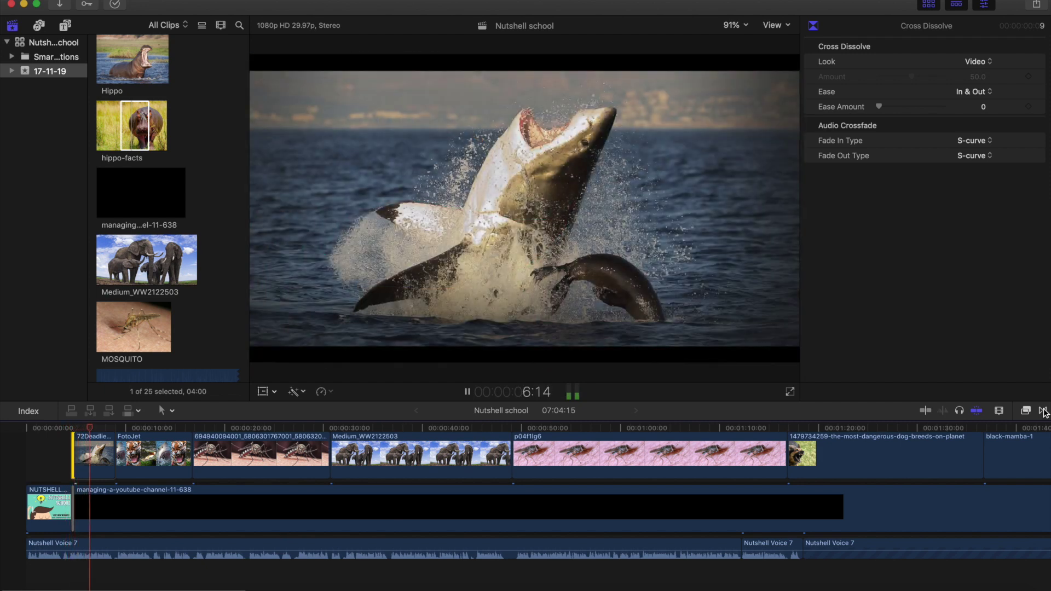
{"action": "scroll", "coordinate": [672, 556], "scroll_direction": "right", "scroll_amount": 2}
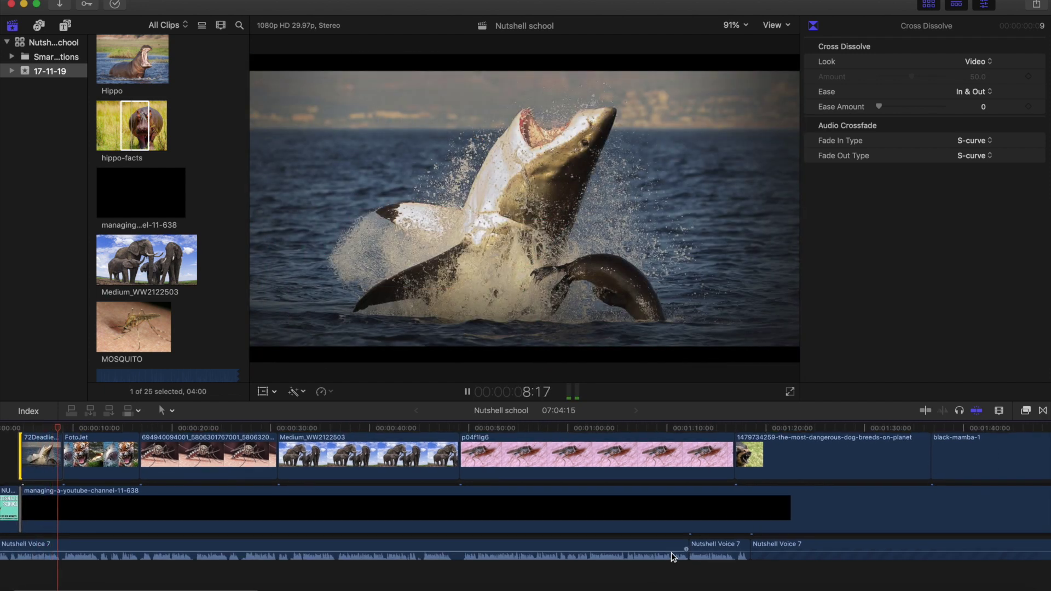
{"action": "scroll", "coordinate": [672, 554], "scroll_direction": "right", "scroll_amount": 1}
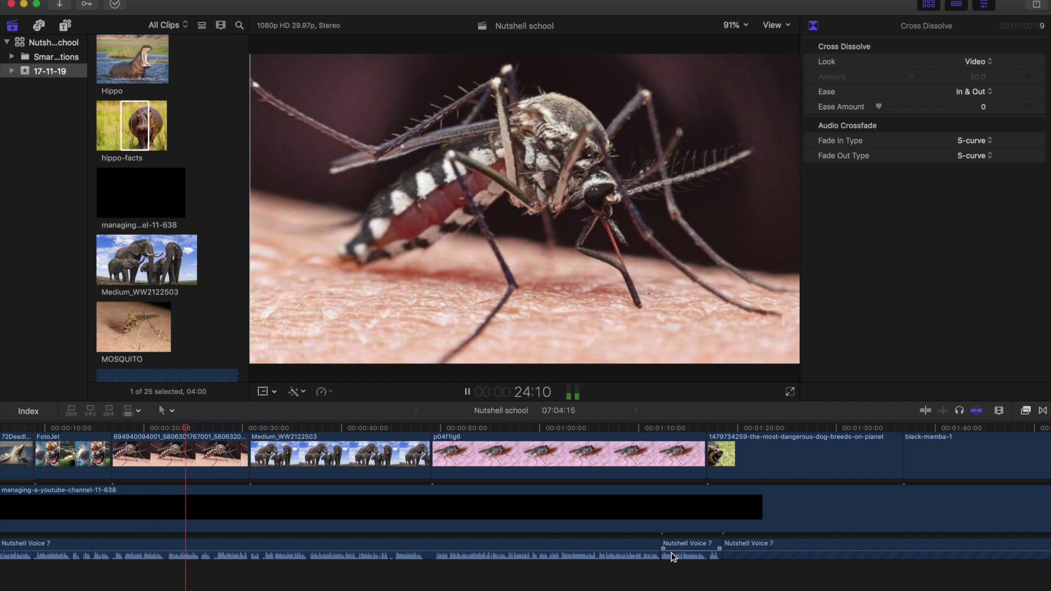
{"action": "key", "text": "space"}
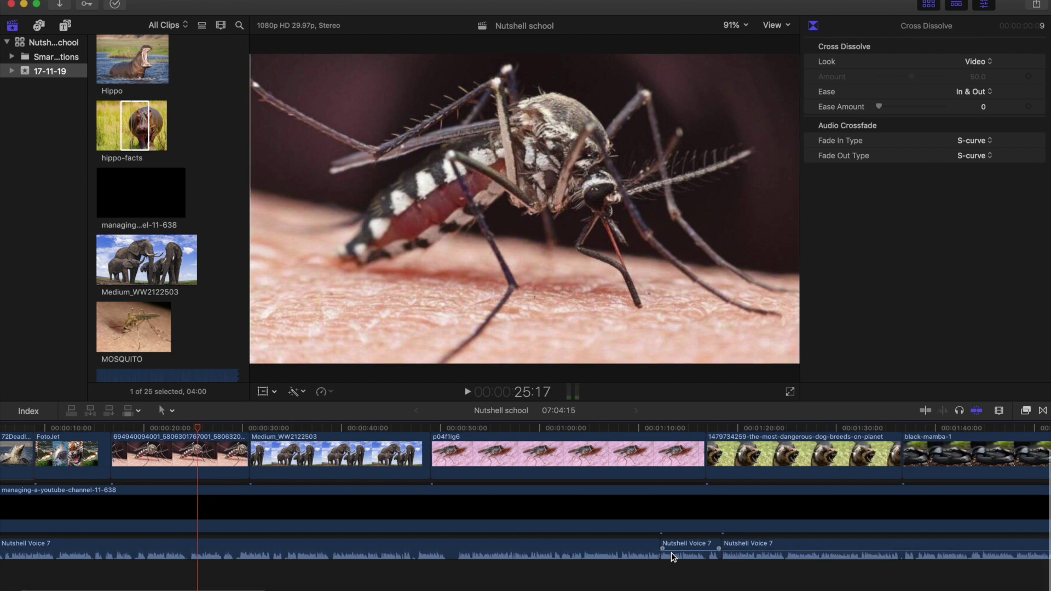
- Fill the frame with the opening NUTSHELL NEW LOGO, setting its Position X to 14.5 px, Scale X to 101.42% and Scale Y to 101.25%
{"action": "key", "text": "super+minus"}
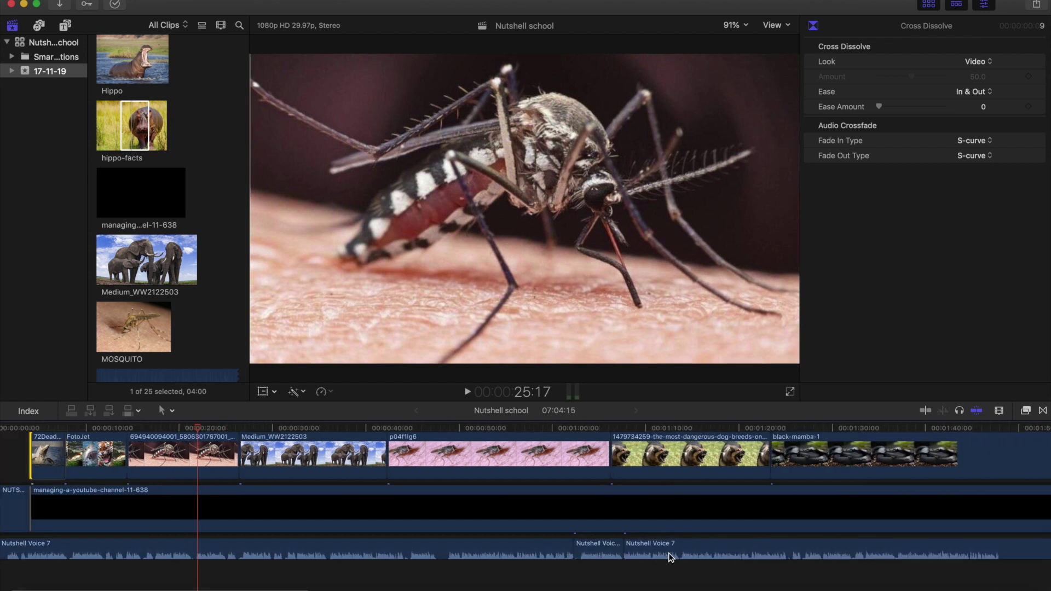
{"action": "key", "text": "super+minus"}
{"action": "key", "text": "super+minus"}
{"action": "key", "text": "super+minus"}
{"action": "key", "text": "super+minus"}
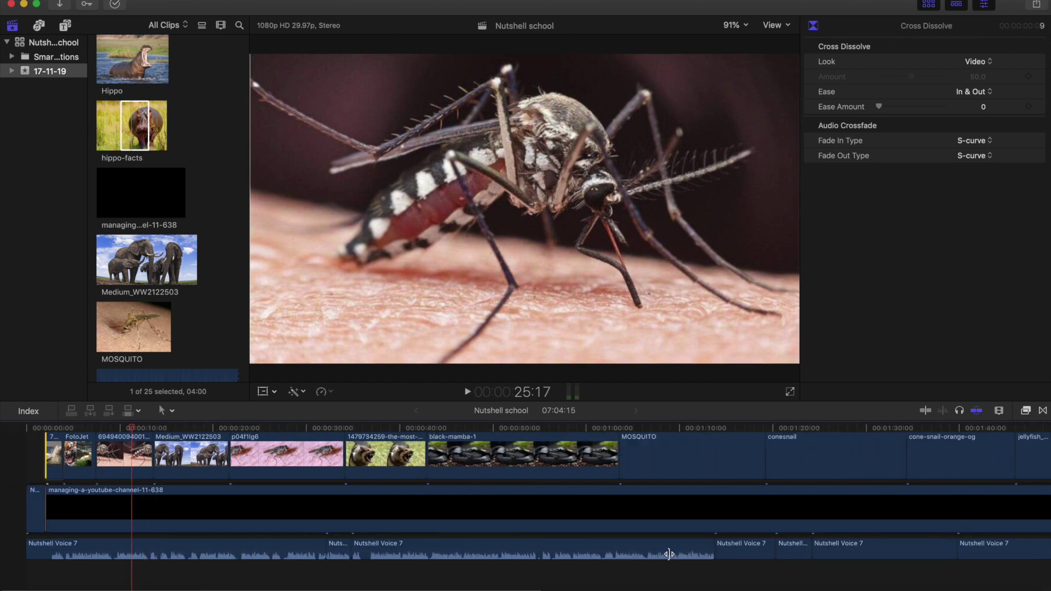
{"action": "left_click", "coordinate": [51, 434]}
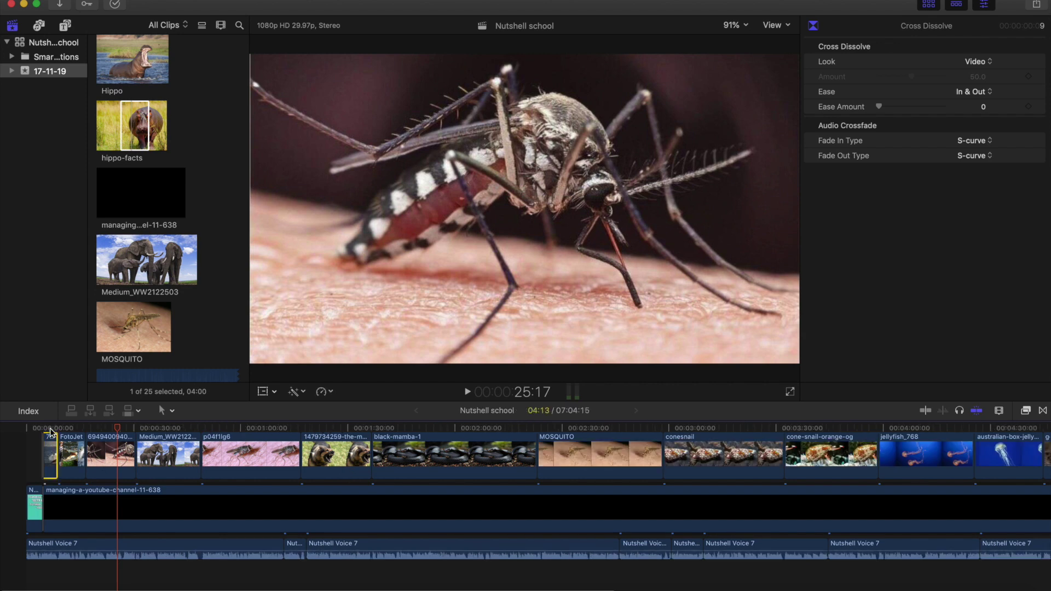
{"action": "left_click", "coordinate": [50, 428]}
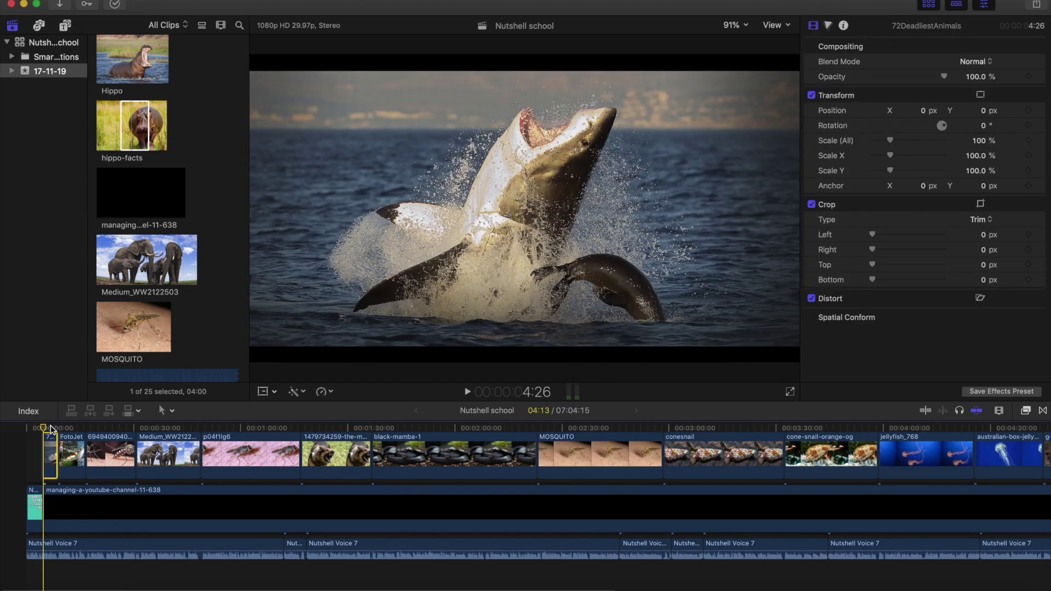
{"action": "left_click", "coordinate": [30, 429]}
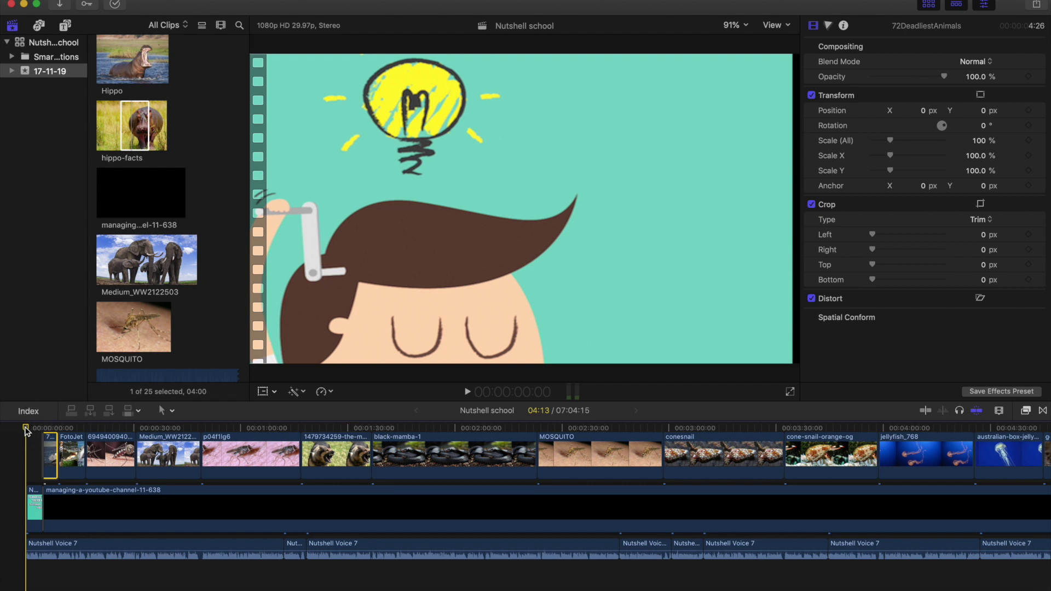
{"action": "left_click_drag", "start_coordinate": [26, 432], "coordinate": [36, 431]}
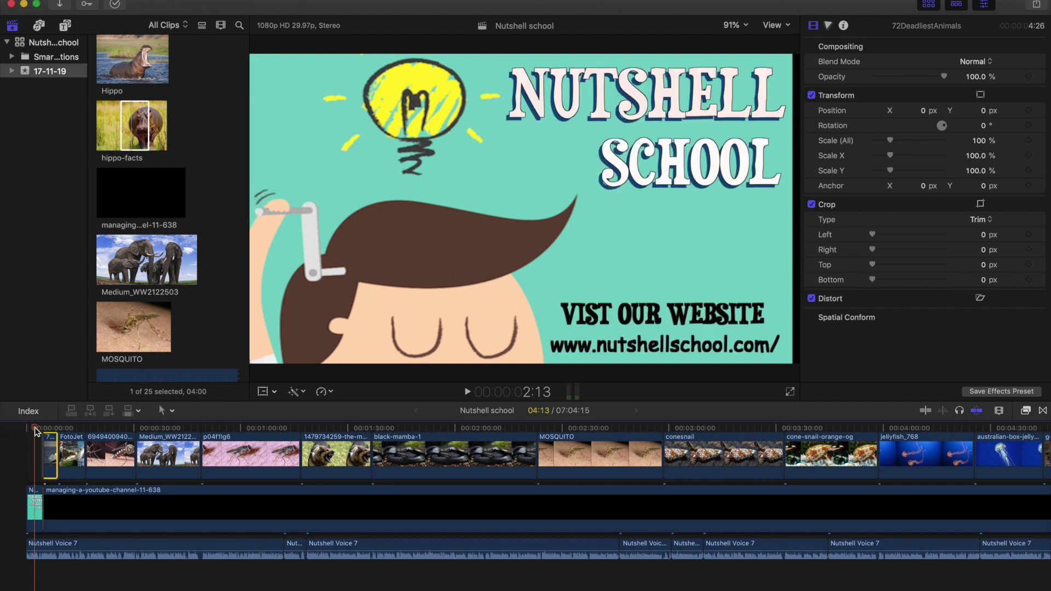
{"action": "left_click", "coordinate": [40, 506]}
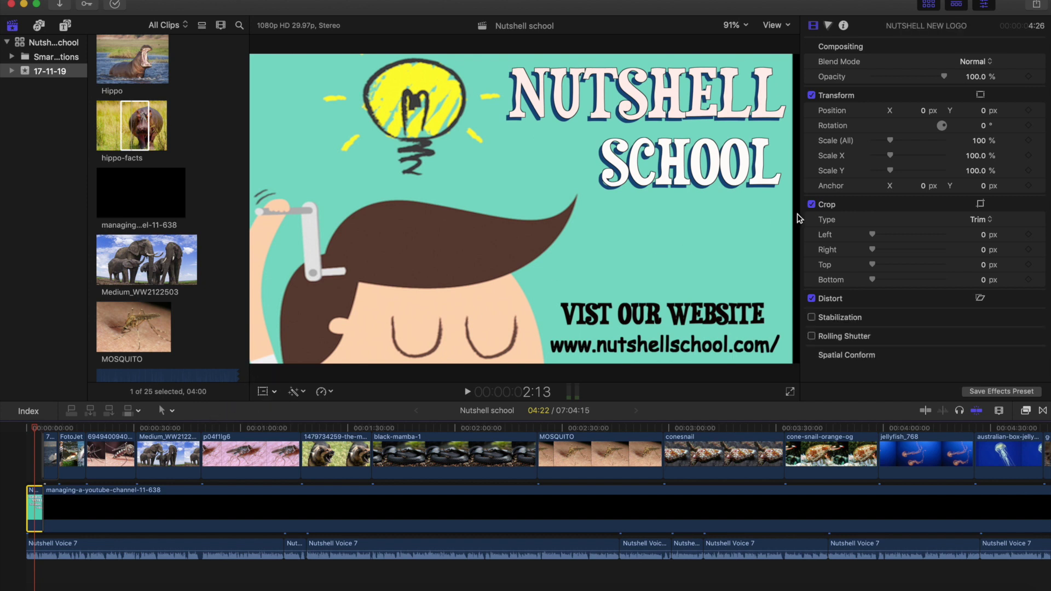
{"action": "key", "text": "shift+t"}
{"action": "left_click_drag", "start_coordinate": [773, 206], "coordinate": [780, 208]}
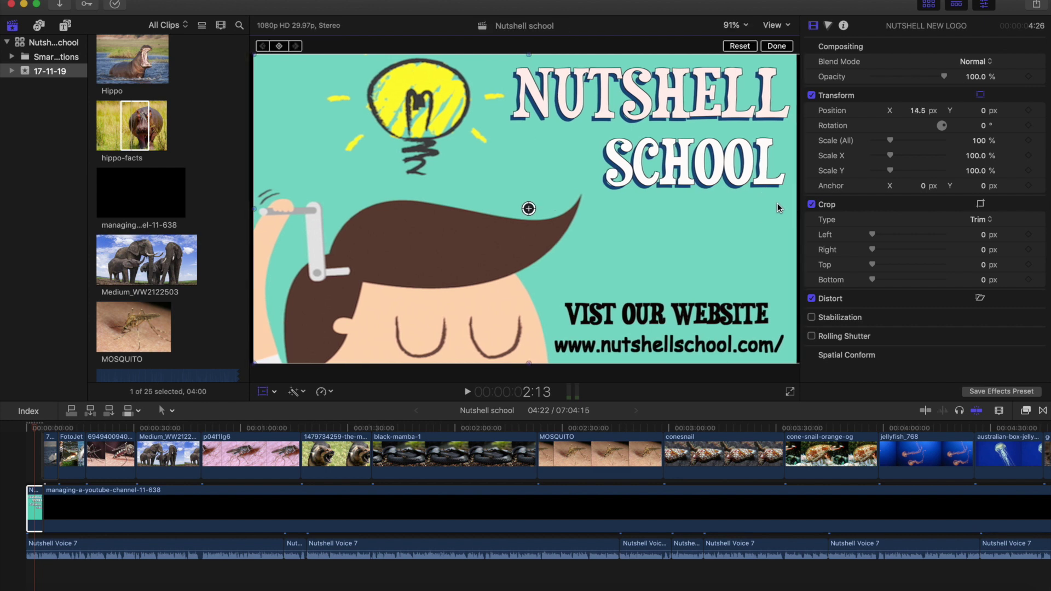
{"action": "left_click_drag", "start_coordinate": [255, 210], "coordinate": [250, 211]}
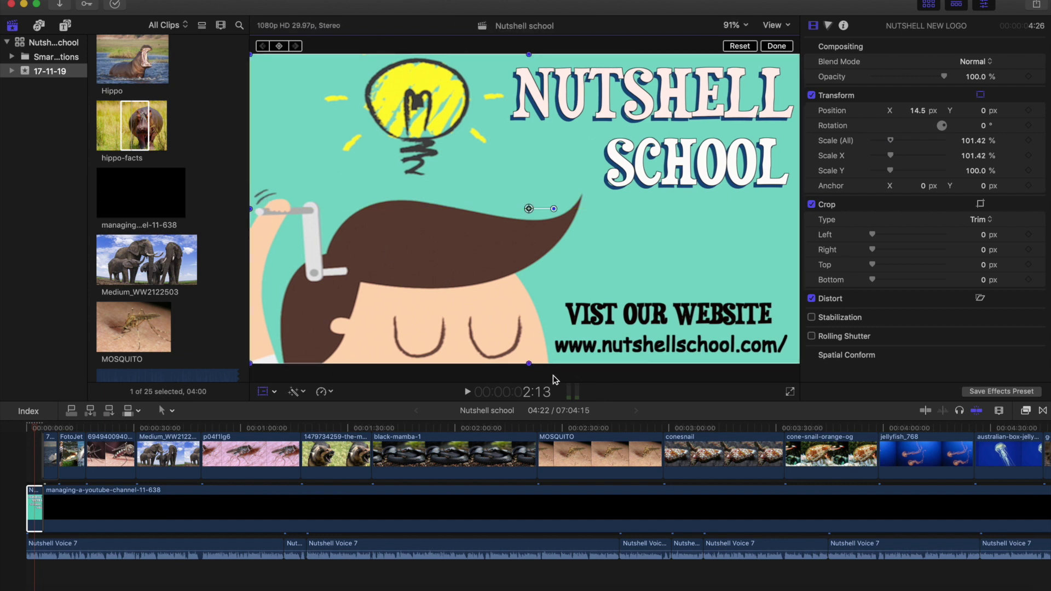
{"action": "left_click_drag", "start_coordinate": [529, 366], "coordinate": [529, 367]}
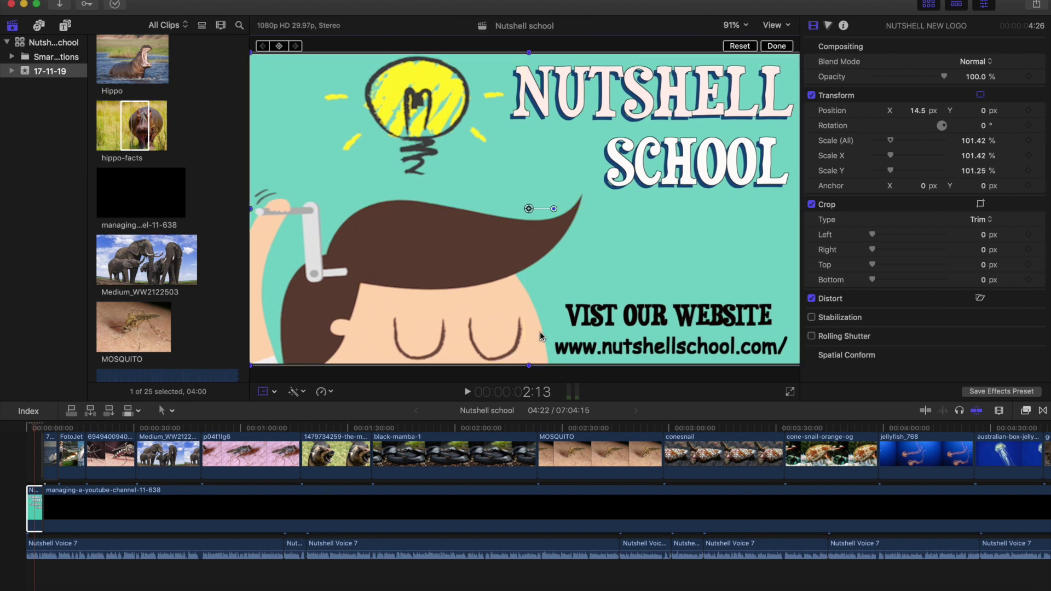
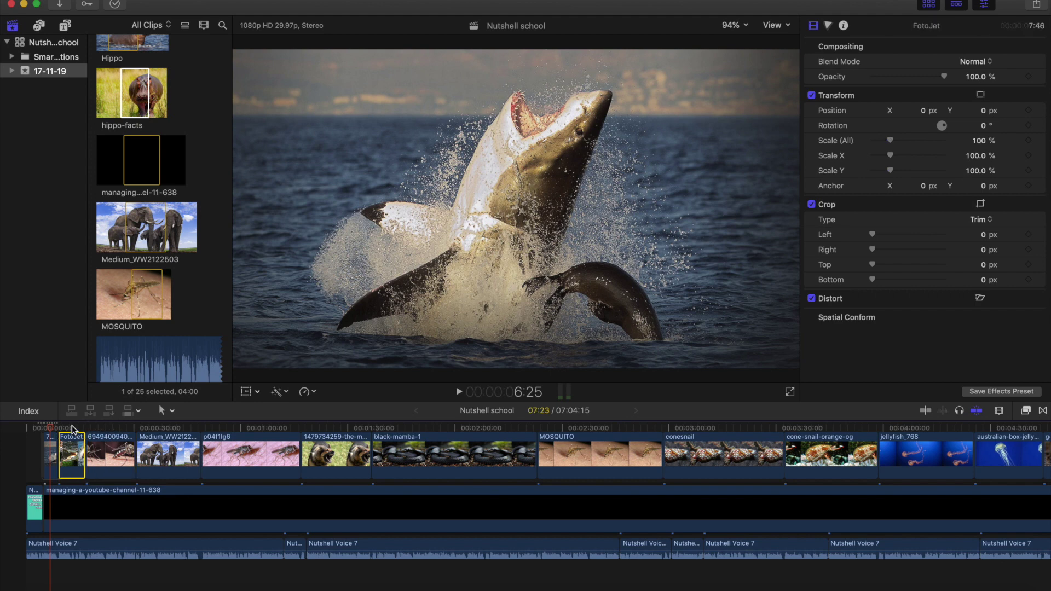
- Stretch the FotoJet clip slightly past the frame edges, to Scale X 101.46% and Scale Y 100.7%
{"action": "left_click", "coordinate": [244, 393]}
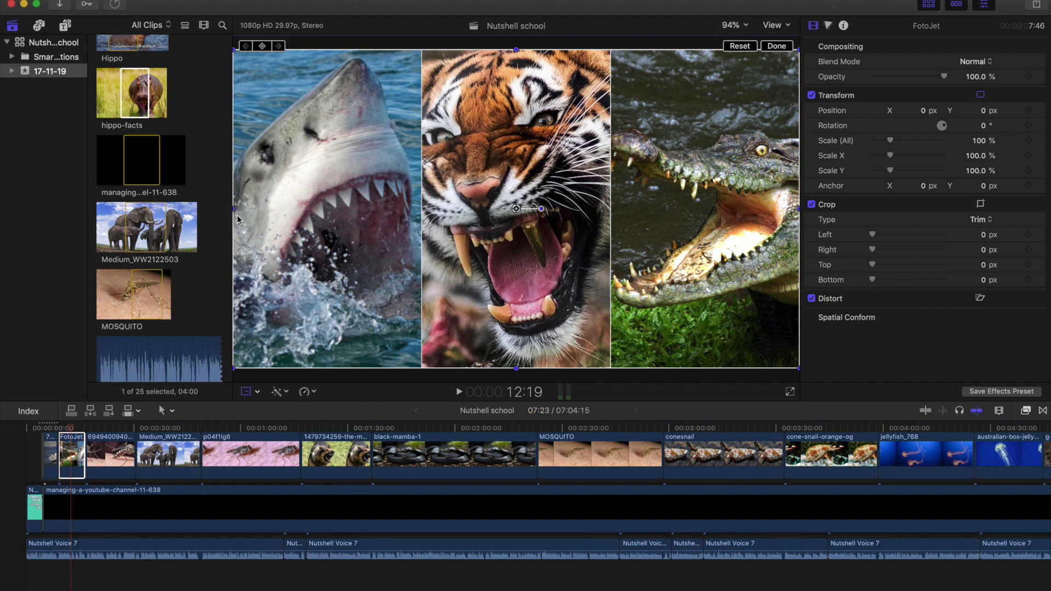
{"action": "left_click_drag", "start_coordinate": [234, 209], "coordinate": [228, 214]}
{"action": "left_click_drag", "start_coordinate": [515, 370], "coordinate": [516, 374]}
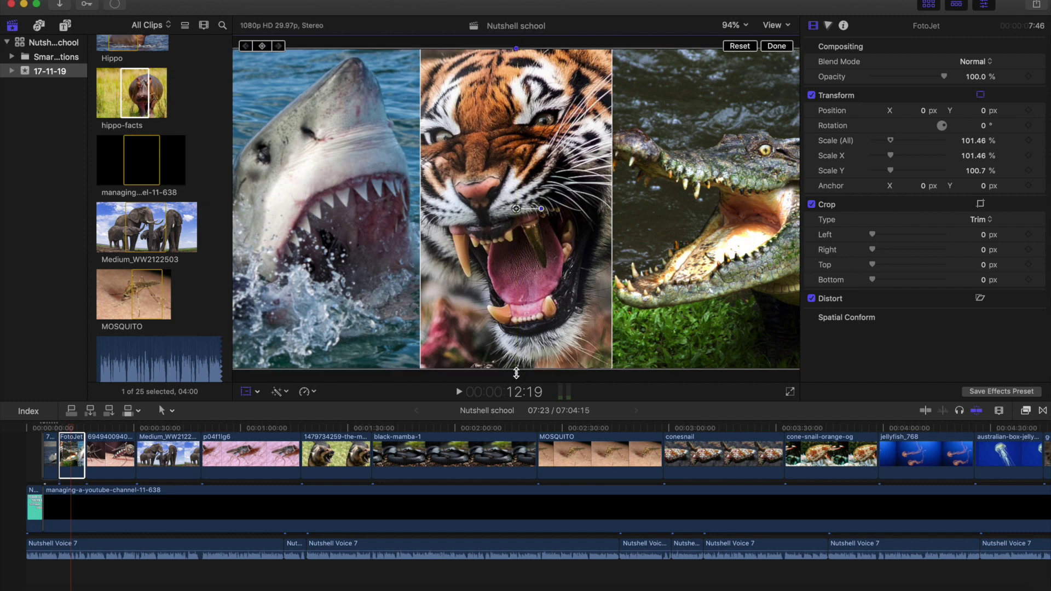
{"action": "left_click", "coordinate": [783, 47]}
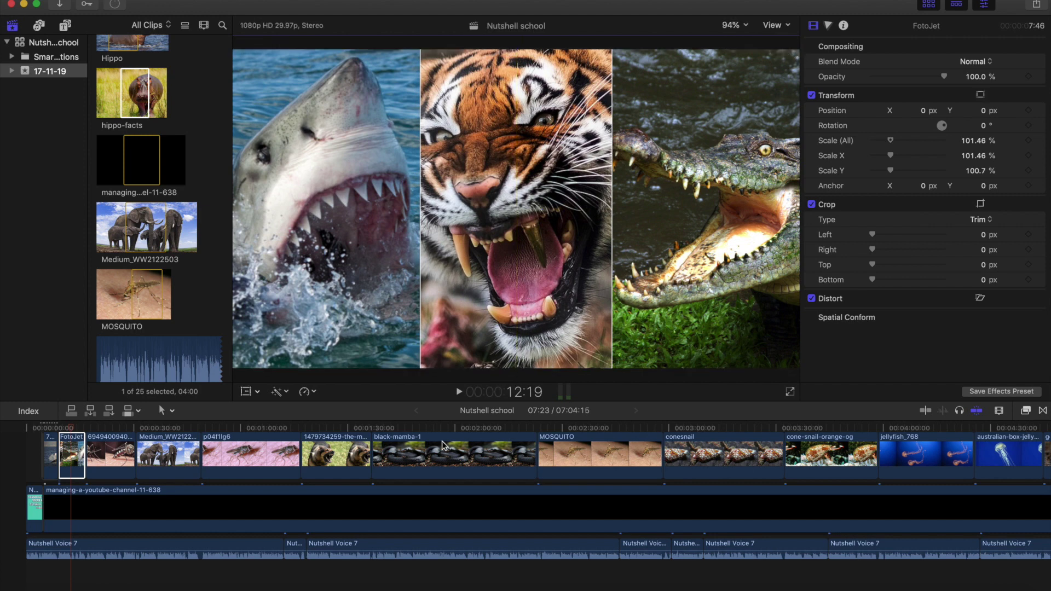
- Select the mosquito clip after FotoJet, move the playhead to 23:26 and turn on its Transform controls
{"action": "scroll", "coordinate": [198, 487], "scroll_direction": "right", "scroll_amount": 2}
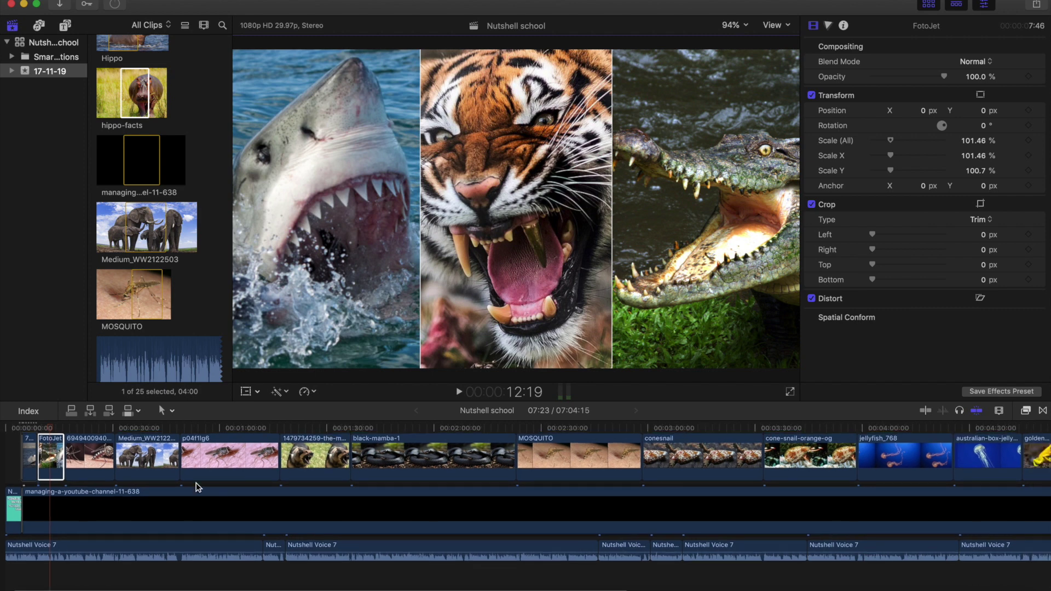
{"action": "left_click", "coordinate": [93, 440]}
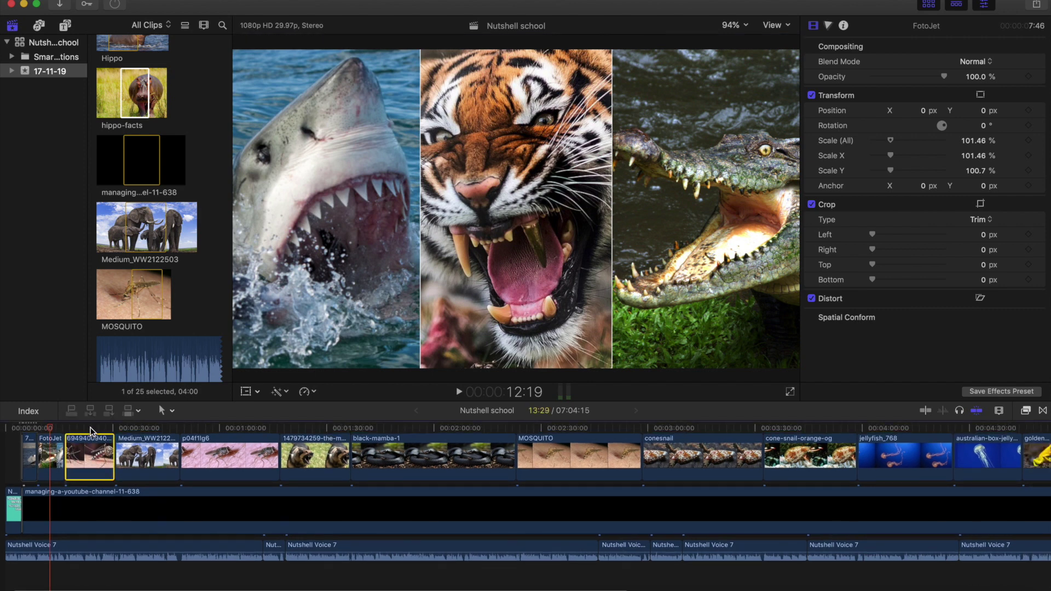
{"action": "left_click", "coordinate": [91, 429]}
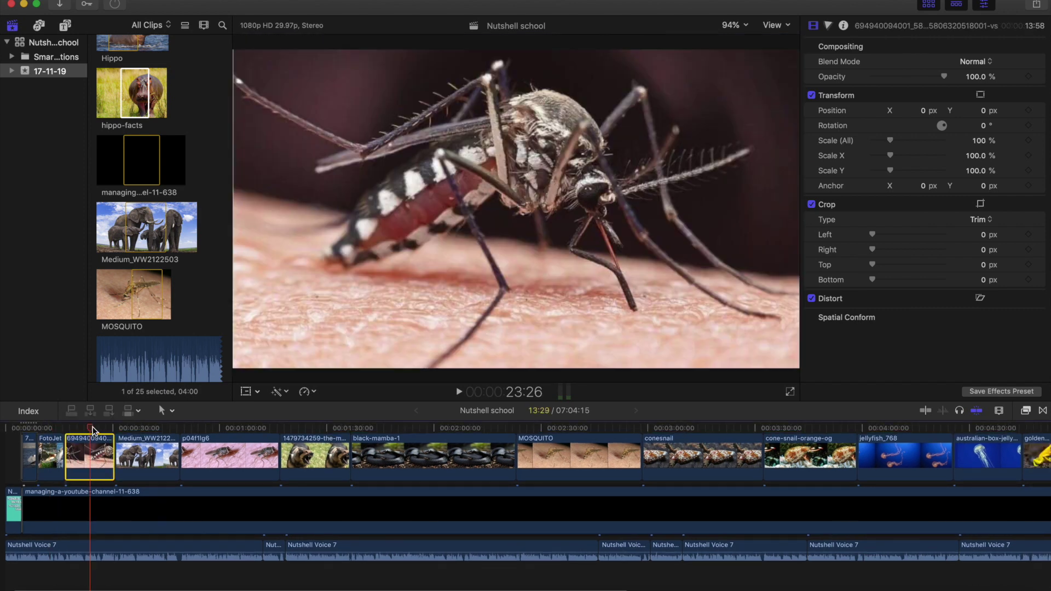
{"action": "left_click", "coordinate": [246, 391]}
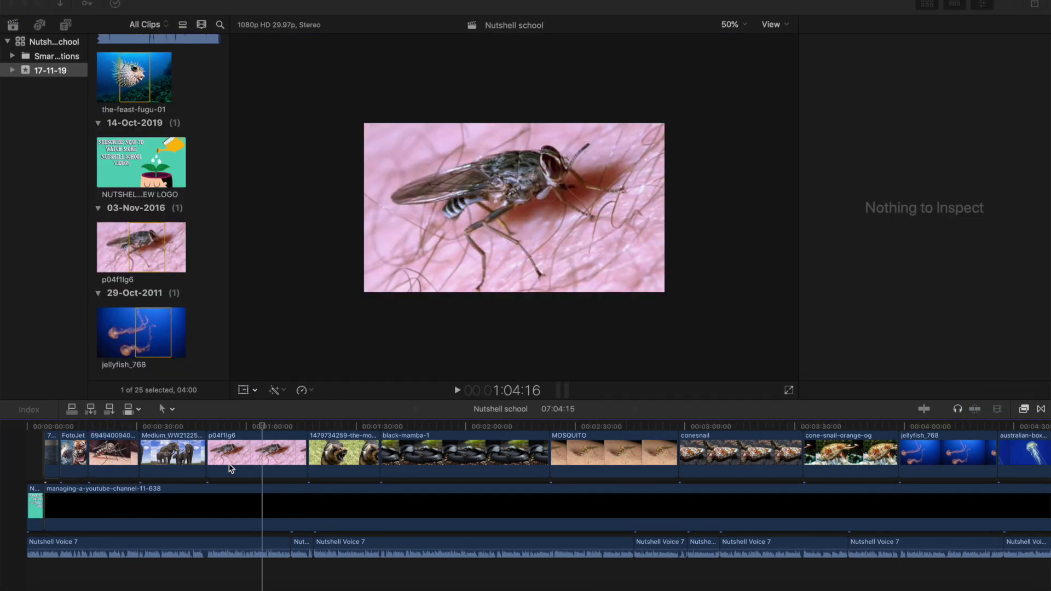
{"action": "scroll", "coordinate": [229, 467], "scroll_direction": "right", "scroll_amount": 5}
{"action": "scroll", "coordinate": [229, 467], "scroll_direction": "left", "scroll_amount": 5}
{"action": "scroll", "coordinate": [229, 467], "scroll_direction": "right", "scroll_amount": 8}
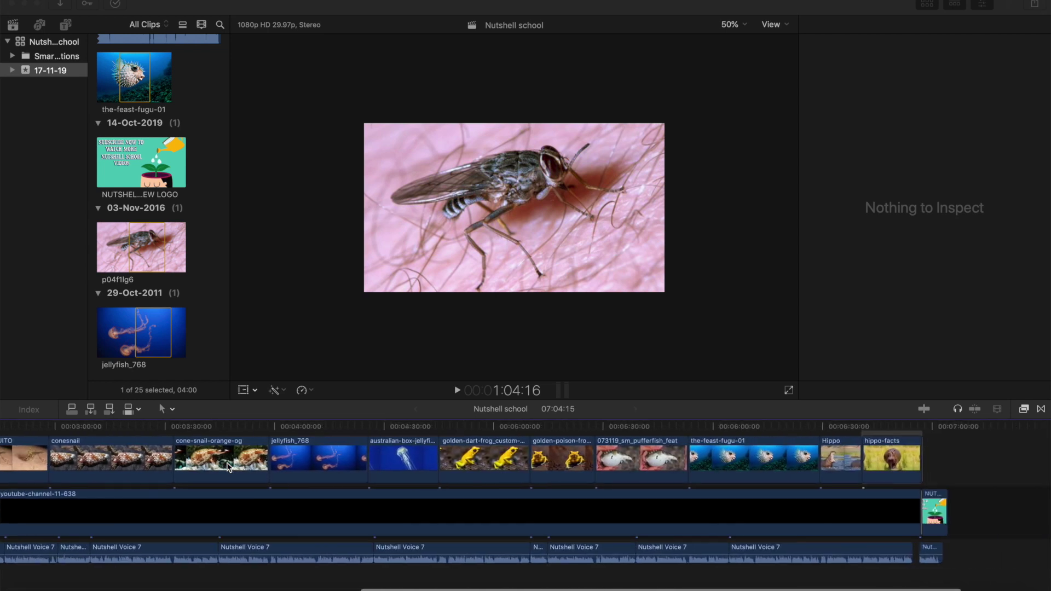
{"action": "scroll", "coordinate": [228, 468], "scroll_direction": "left", "scroll_amount": 8}
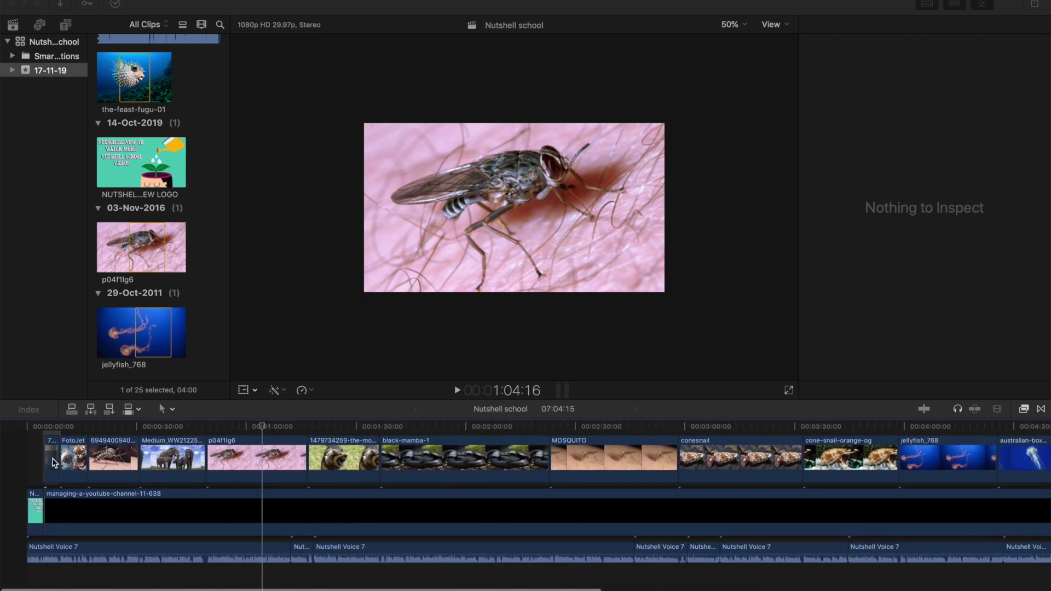
- Add a Scale (All) keyframe to 72DeadliestAnimals at 4:17, the start of its Cross Dissolve
{"action": "left_click", "coordinate": [54, 456]}
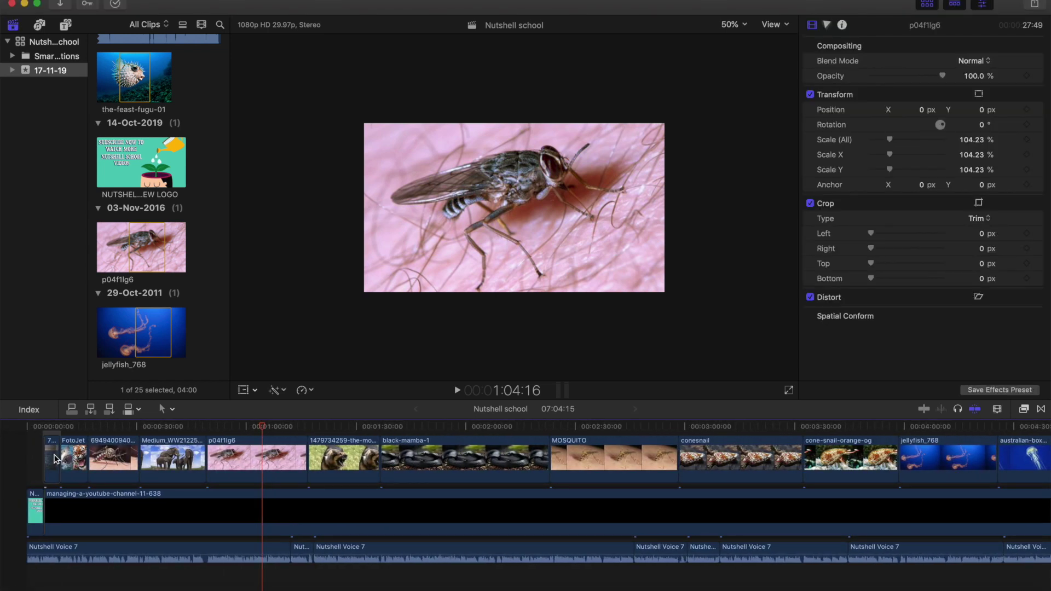
{"action": "left_click", "coordinate": [51, 427]}
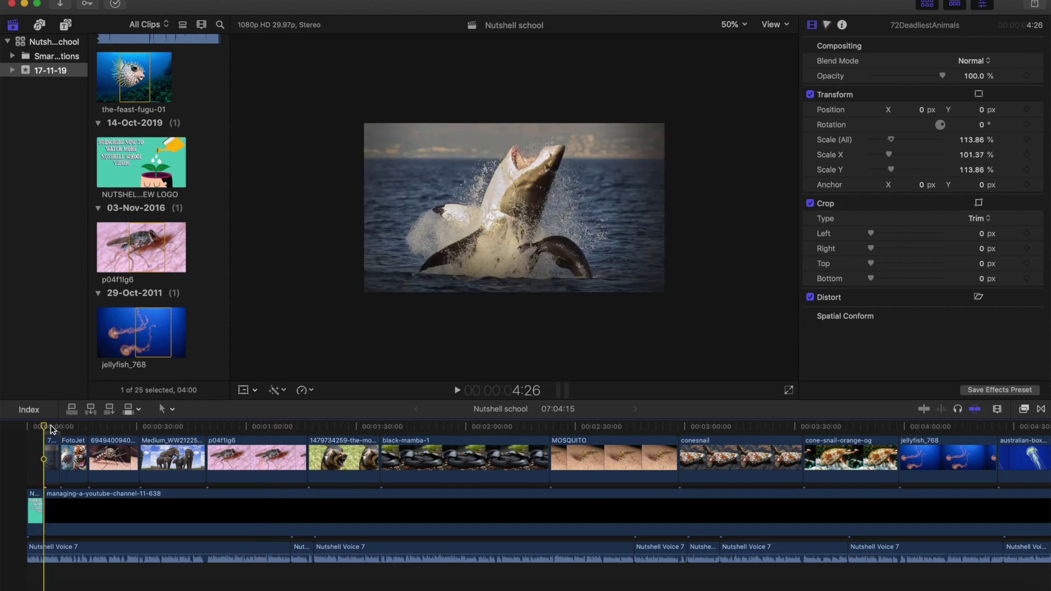
{"action": "key", "text": "super+equal"}
{"action": "key", "text": "super+equal"}
{"action": "key", "text": "super+equal"}
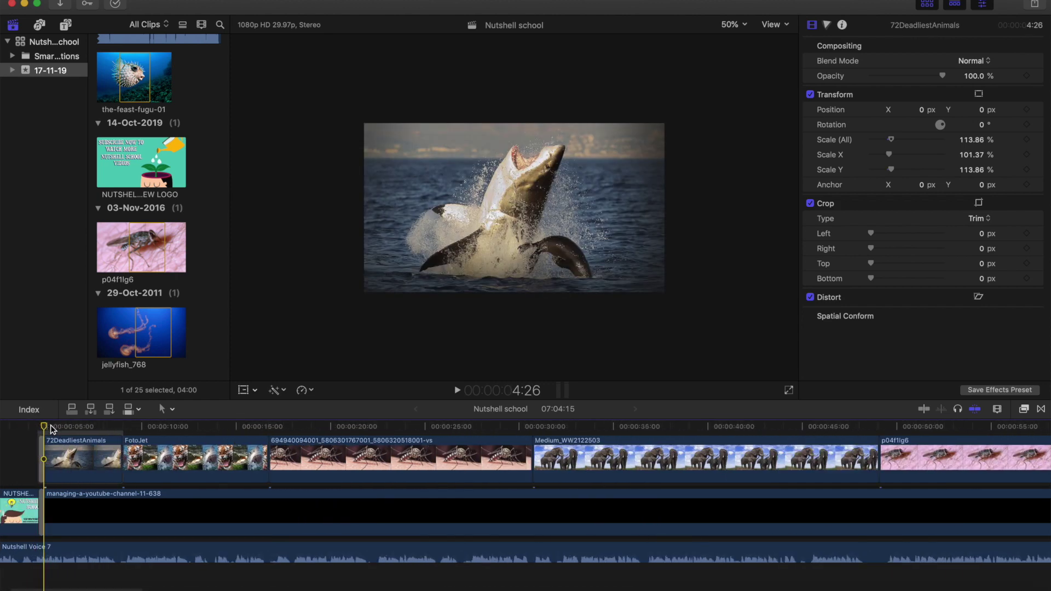
{"action": "left_click_drag", "start_coordinate": [44, 428], "coordinate": [39, 429]}
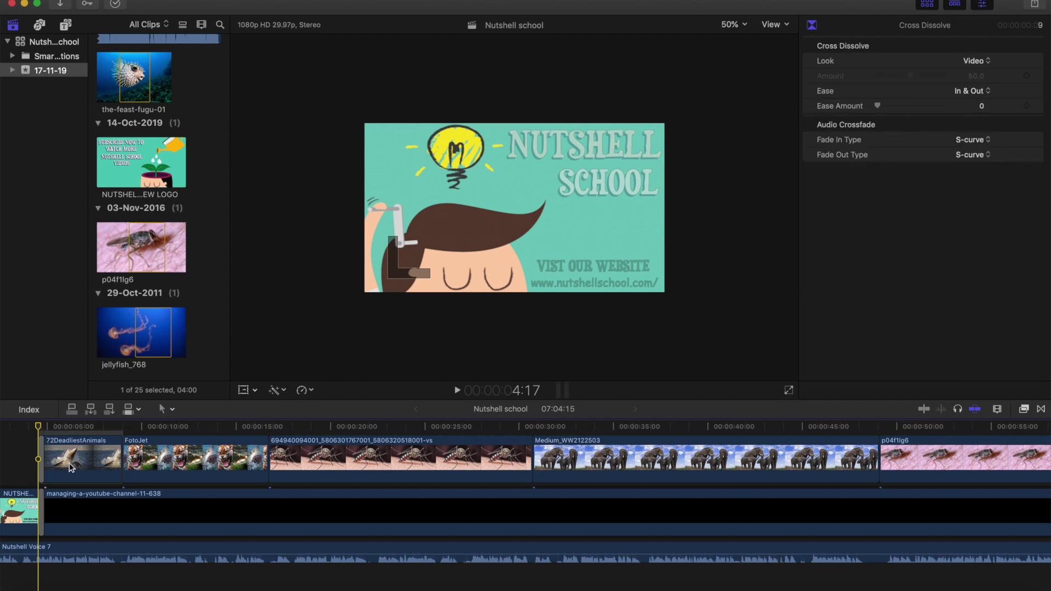
{"action": "left_click", "coordinate": [72, 468]}
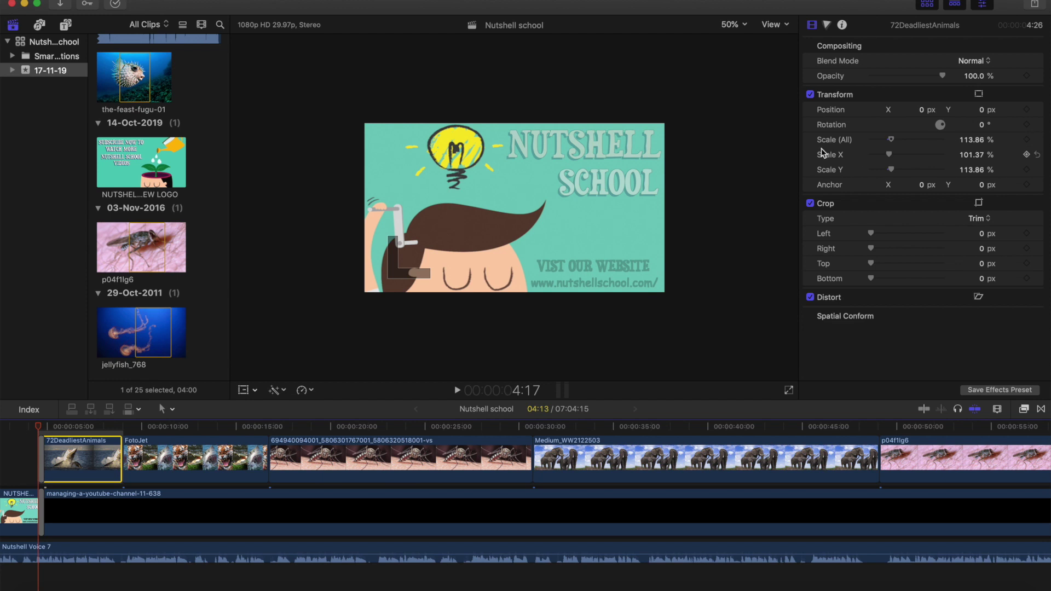
{"action": "left_click", "coordinate": [1027, 140]}
- Set Scale (All) of 72DeadliestAnimals to 138% on its last frame, at 8:29, to complete the zoom-in
{"action": "left_click", "coordinate": [122, 426]}
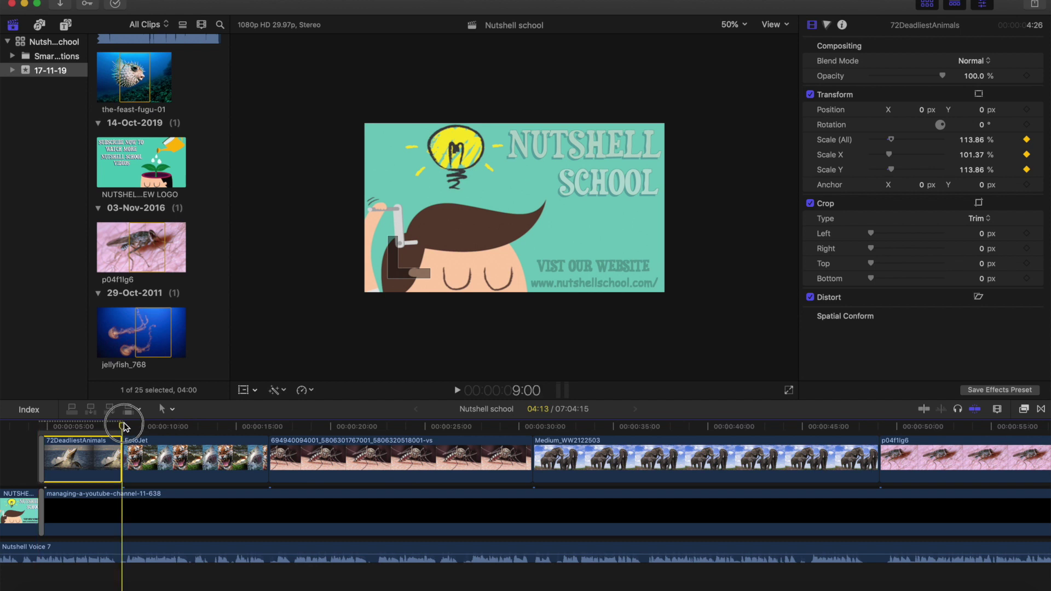
{"action": "key", "text": "Left"}
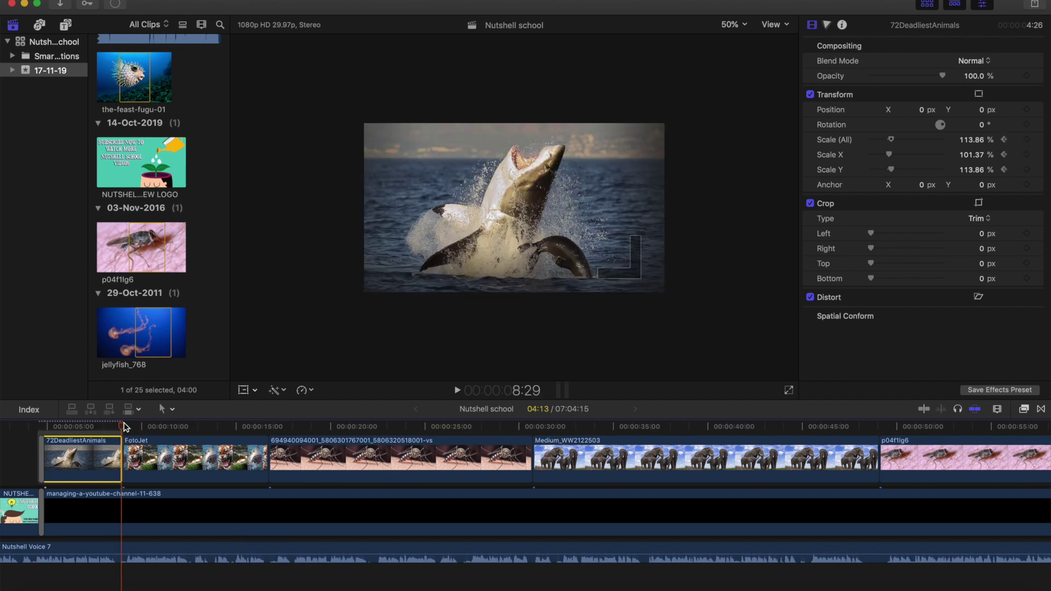
{"action": "left_click_drag", "start_coordinate": [892, 145], "coordinate": [896, 144]}
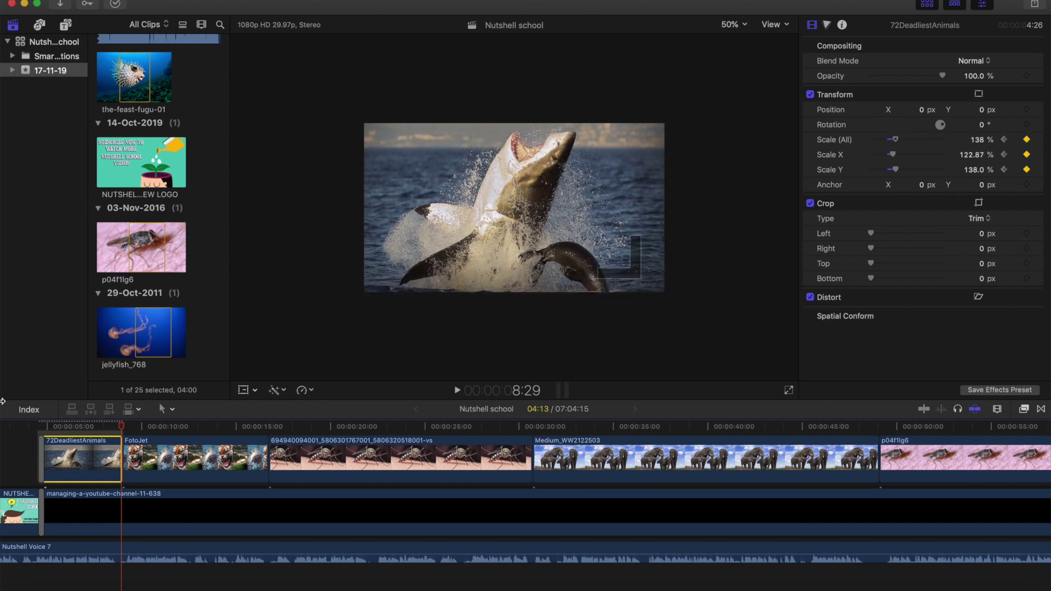
- Animate a zoom-in on FotoJet with a Scale (All) keyframe at 9:00 and a scale of 112% at 16:22
{"action": "key", "text": "Right"}
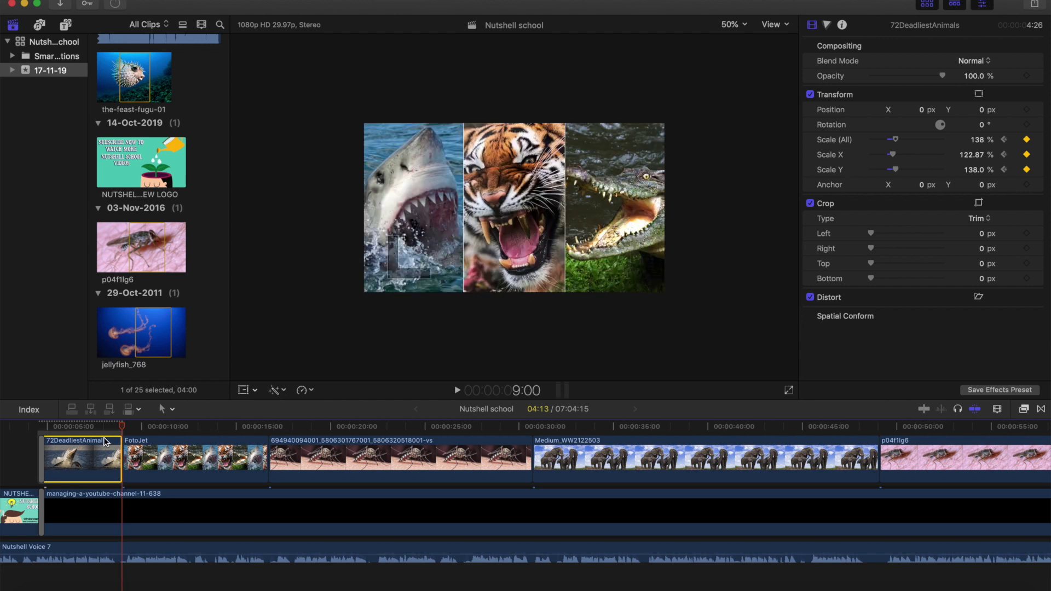
{"action": "left_click", "coordinate": [186, 471]}
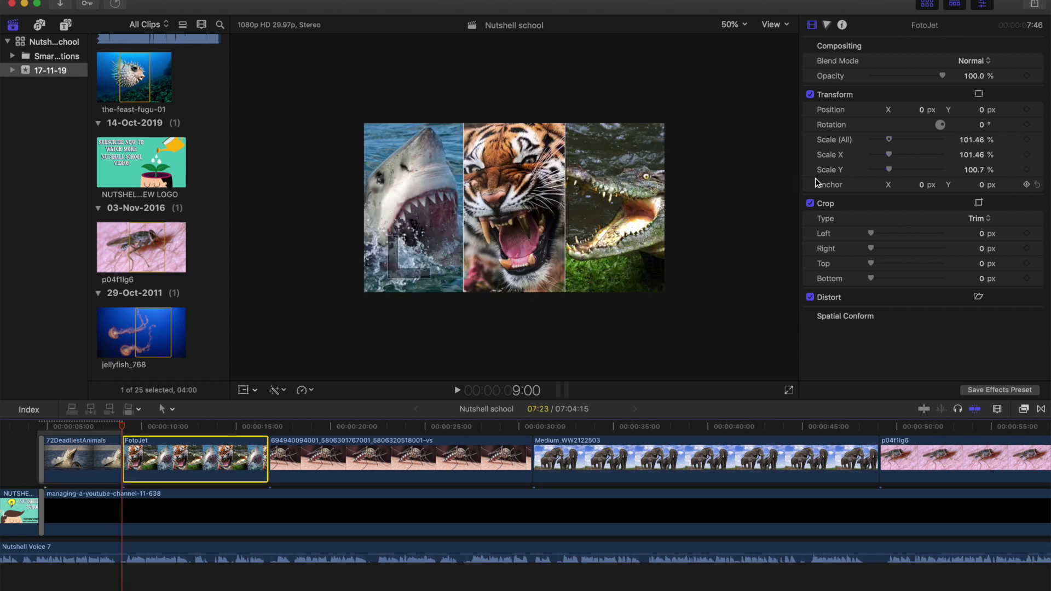
{"action": "left_click", "coordinate": [1027, 140]}
{"action": "left_click", "coordinate": [269, 427]}
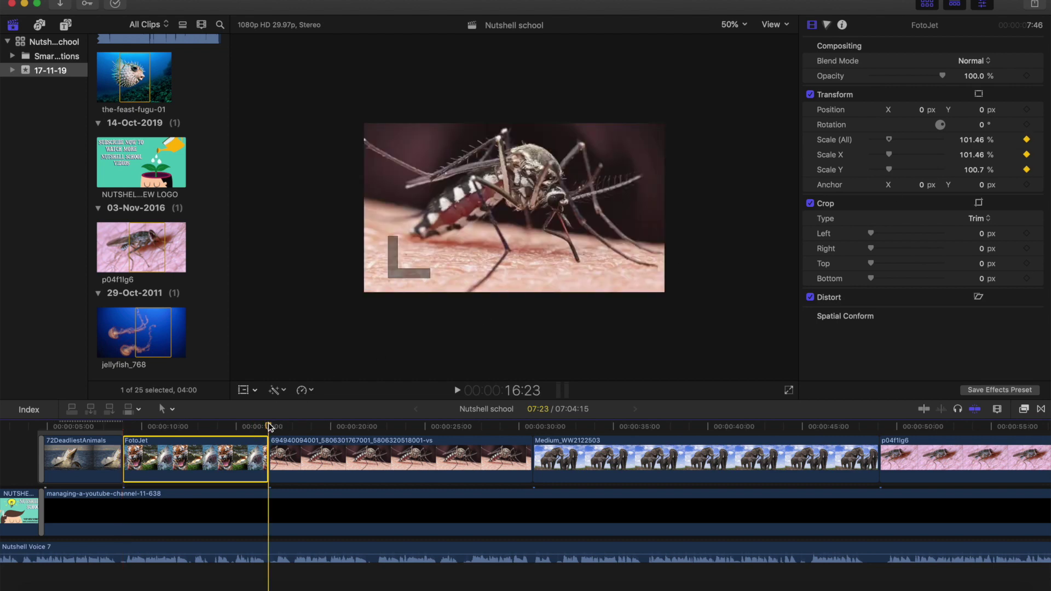
{"action": "left_click_drag", "start_coordinate": [889, 139], "coordinate": [891, 142]}
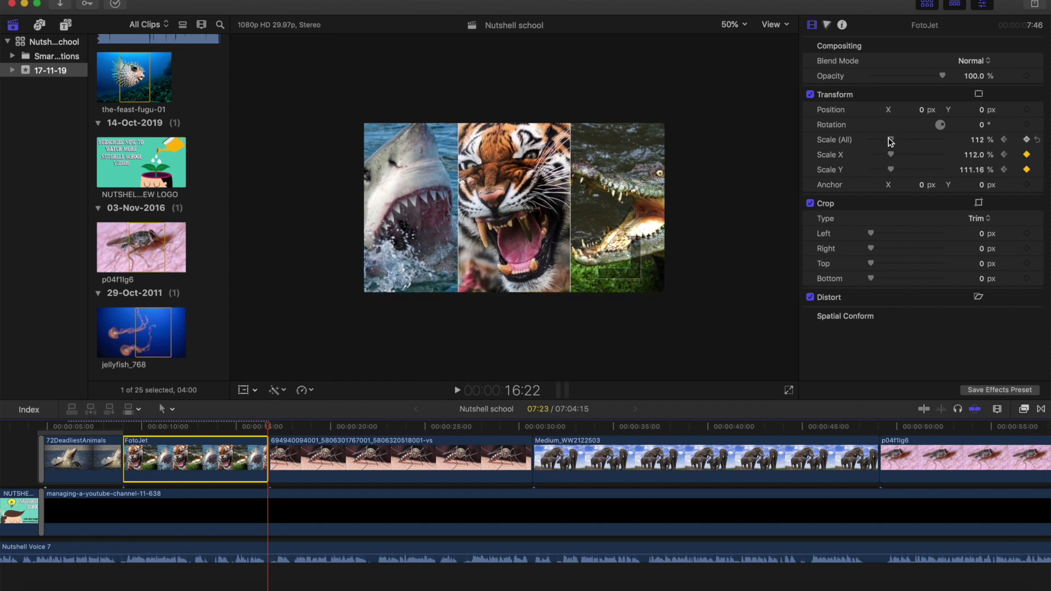
- Play the video from the start of 72DeadliestAnimals to check both zoom animations
{"action": "left_click", "coordinate": [39, 425]}
{"action": "key", "text": "space"}
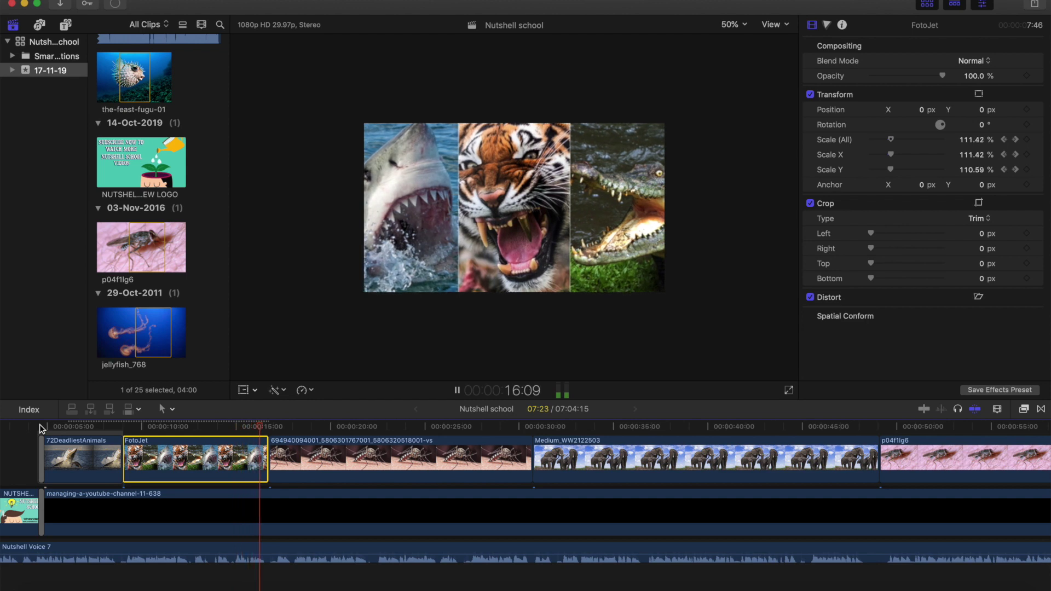
- Animate a zoom-in on the mosquito clip after FotoJet with a Scale (All) keyframe at 16:23 and a scale of 145% at 30:21
{"action": "key", "text": "Left"}
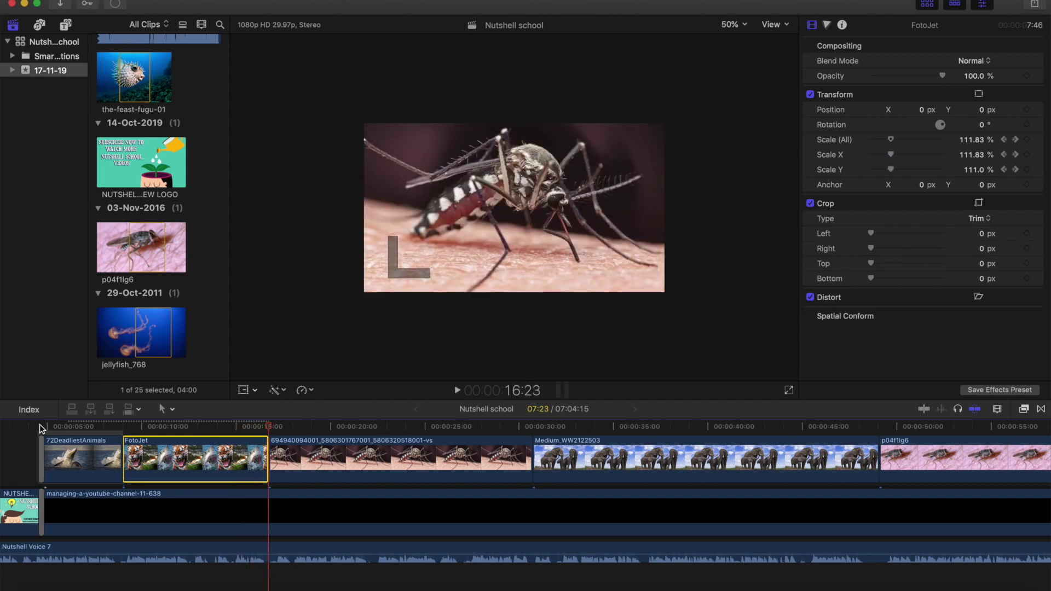
{"action": "left_click", "coordinate": [327, 465]}
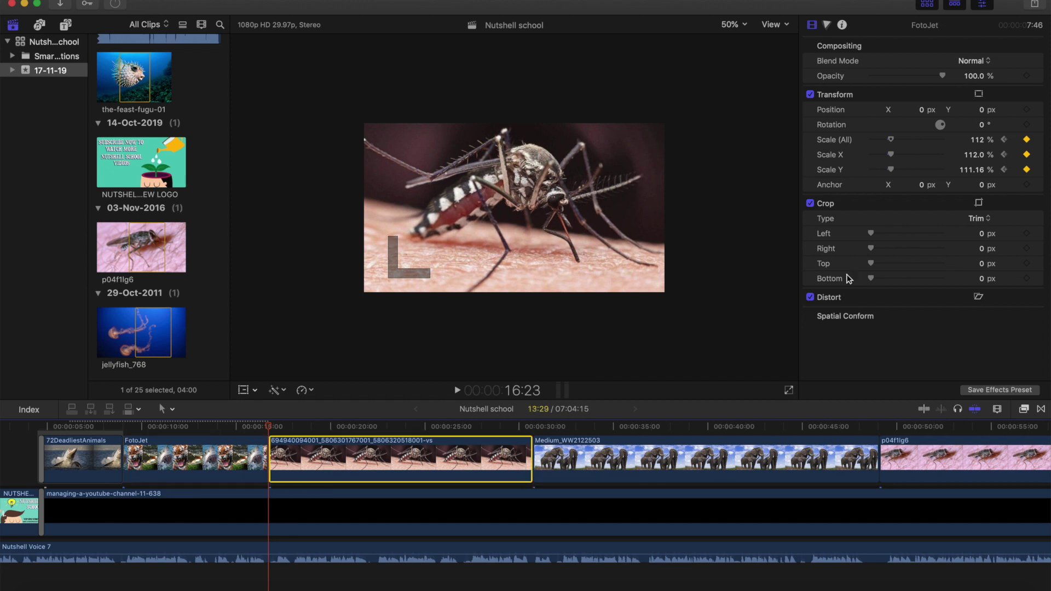
{"action": "left_click", "coordinate": [1027, 140]}
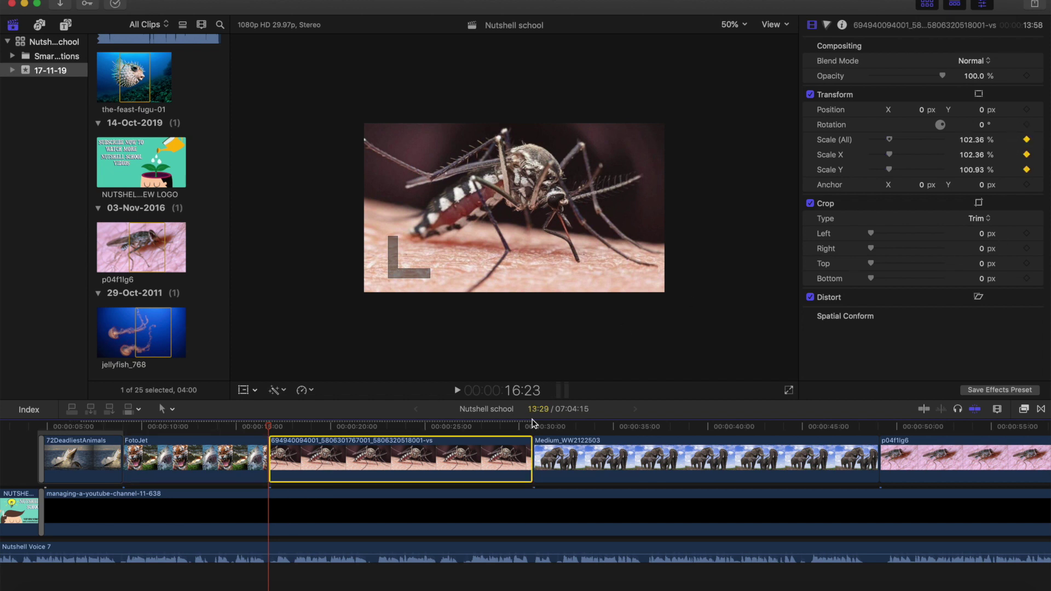
{"action": "left_click", "coordinate": [534, 427]}
{"action": "key", "text": "Left"}
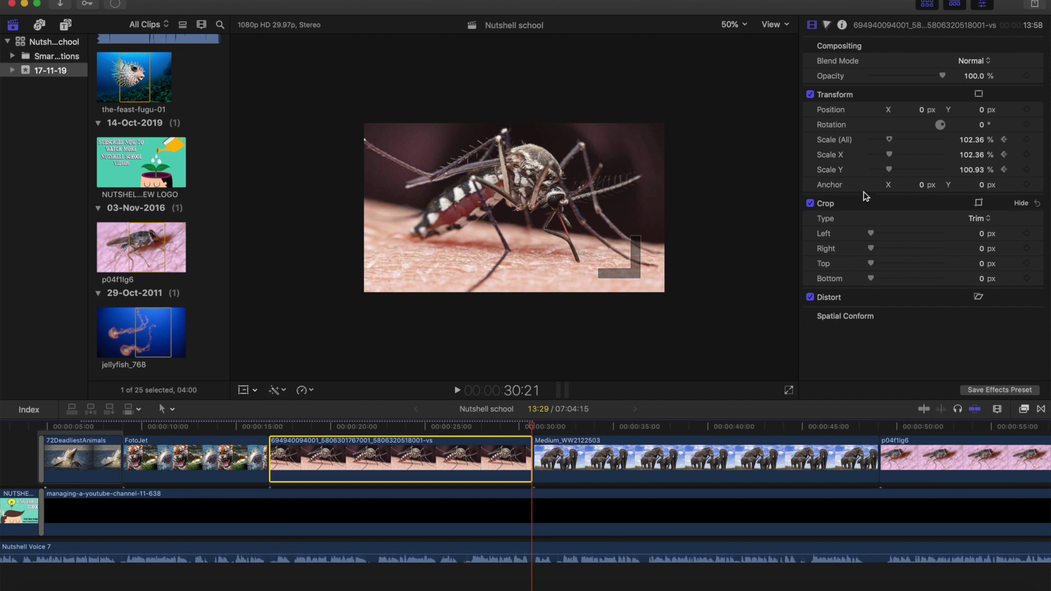
{"action": "left_click", "coordinate": [891, 140]}
{"action": "left_click_drag", "start_coordinate": [891, 140], "coordinate": [898, 143]}
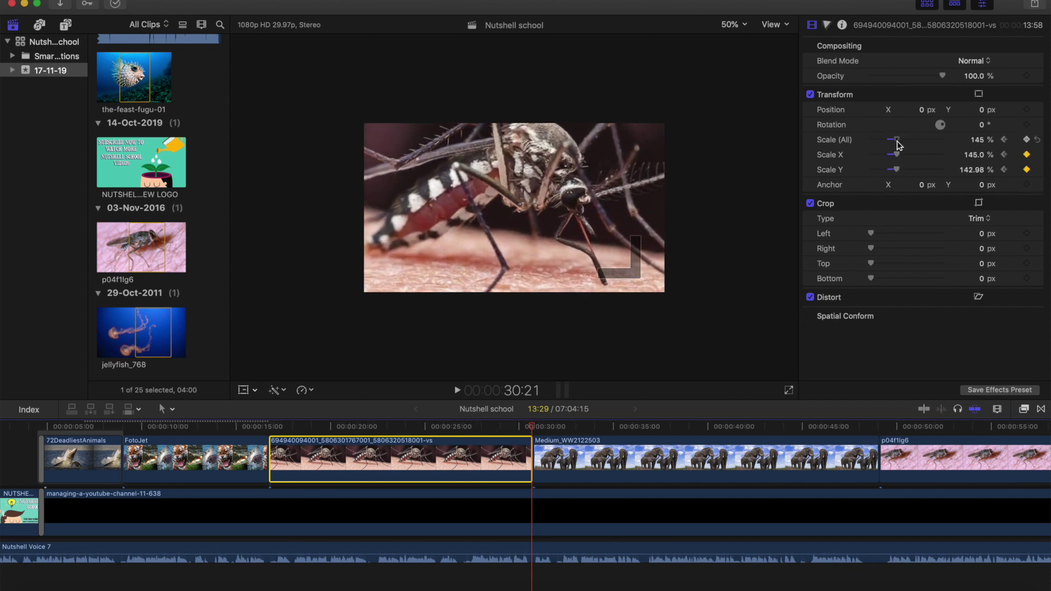
- Animate a zoom-in on Medium_WW2122503 with a Scale (All) keyframe at 30:22 and a scale of 148% at 49:02
{"action": "key", "text": "Right"}
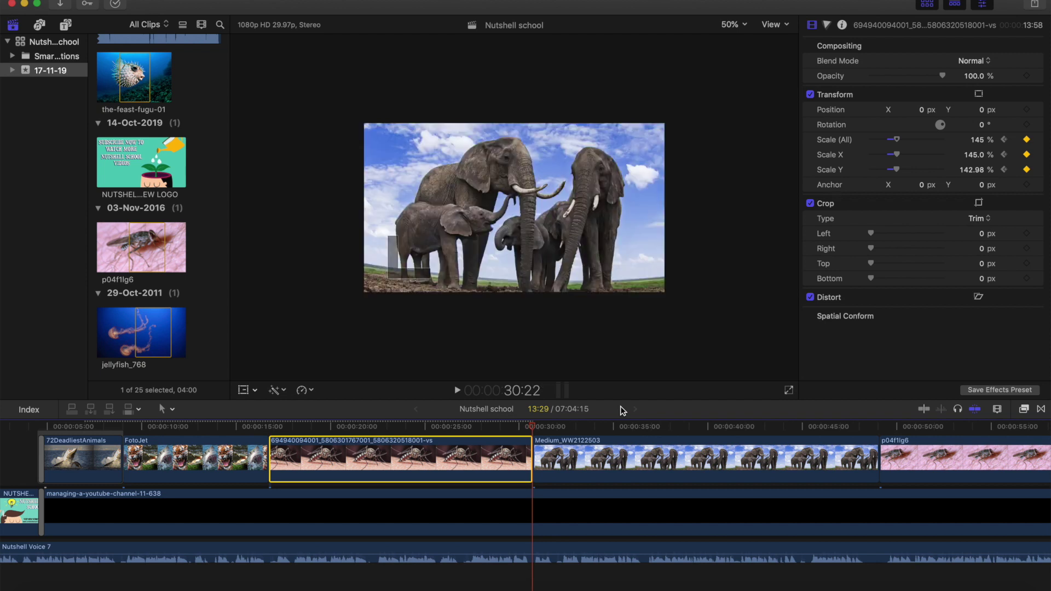
{"action": "left_click", "coordinate": [630, 480]}
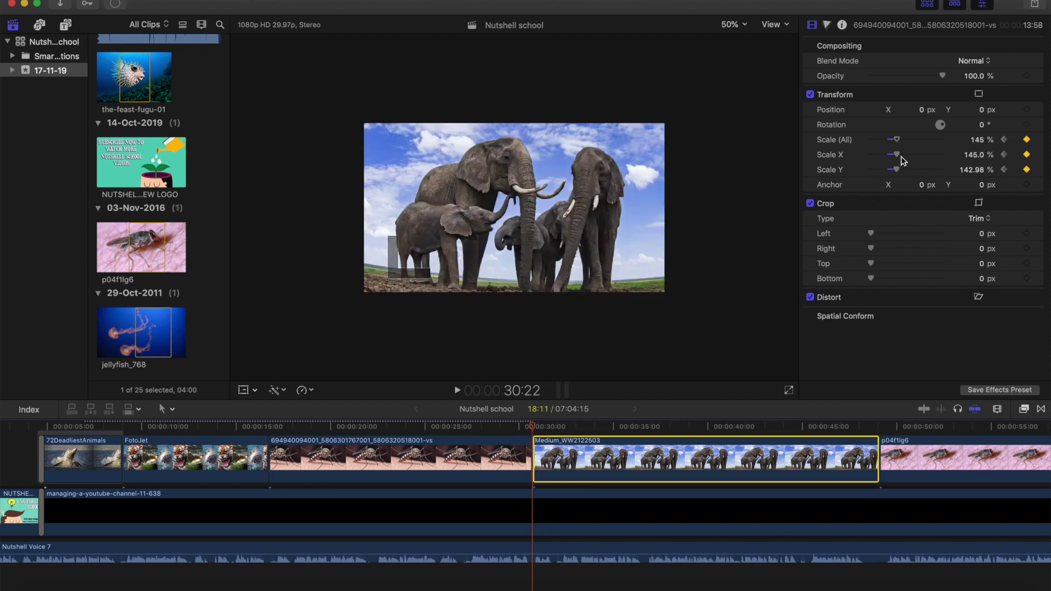
{"action": "left_click", "coordinate": [1028, 140]}
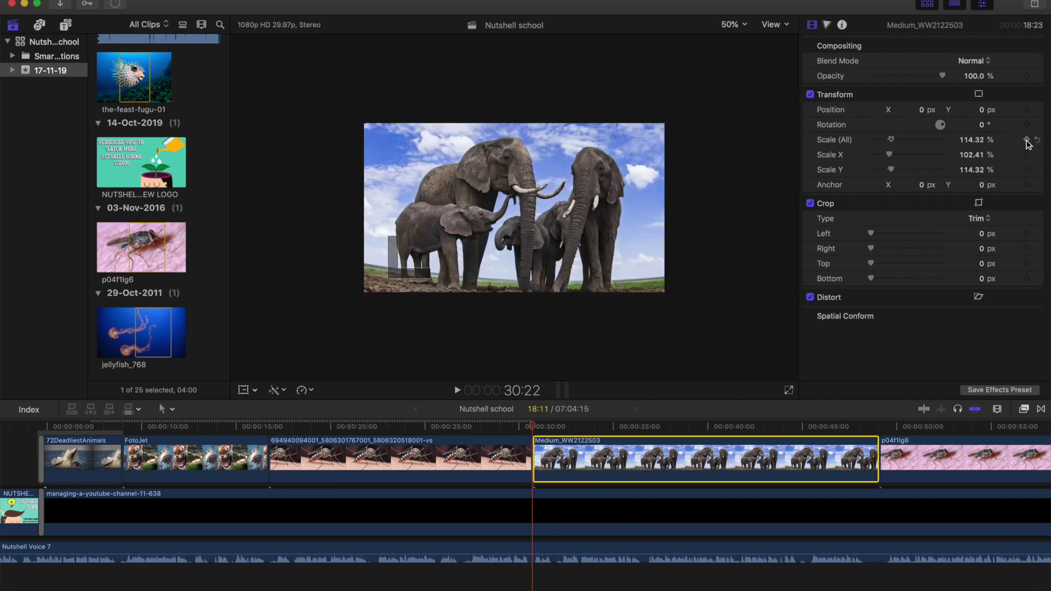
{"action": "left_click", "coordinate": [880, 426]}
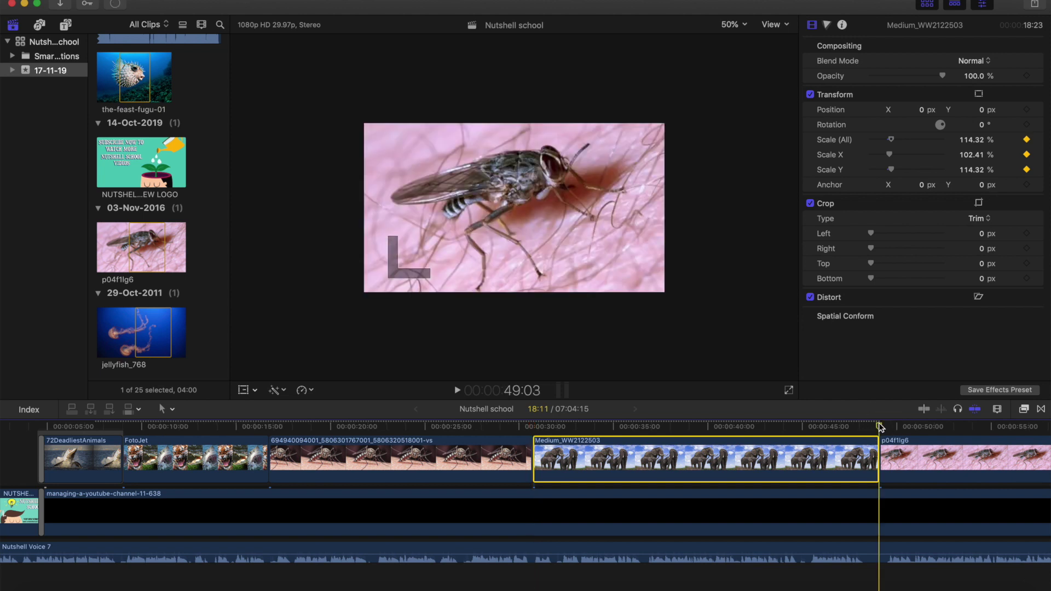
{"action": "key", "text": "Left"}
{"action": "left_click_drag", "start_coordinate": [892, 140], "coordinate": [898, 145]}
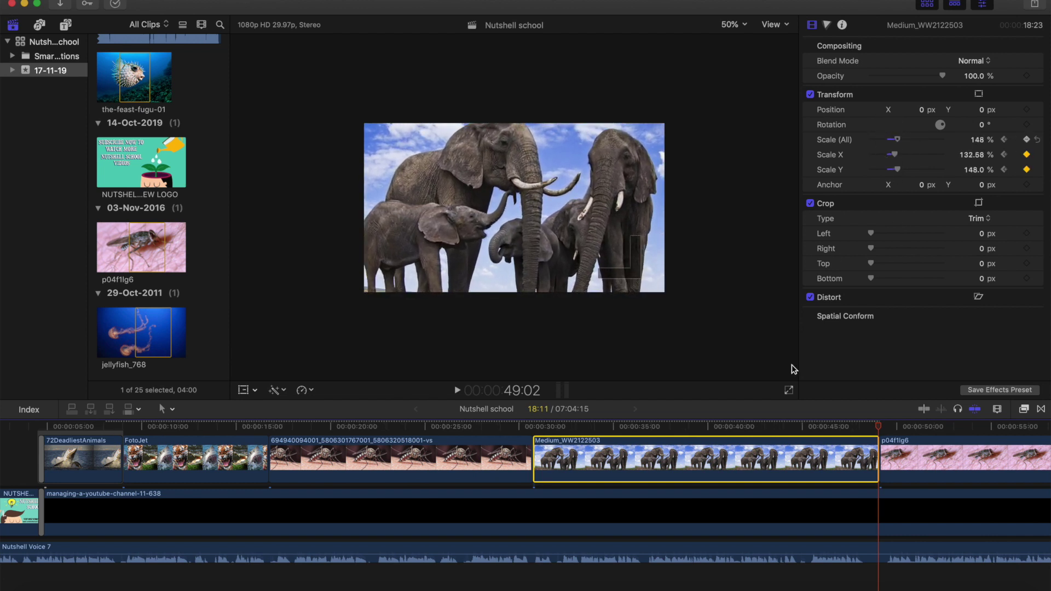
- Select the p04f1lg6 clip with the playhead on its first frame, at 49:03
{"action": "scroll", "coordinate": [767, 470], "scroll_direction": "right", "scroll_amount": 7}
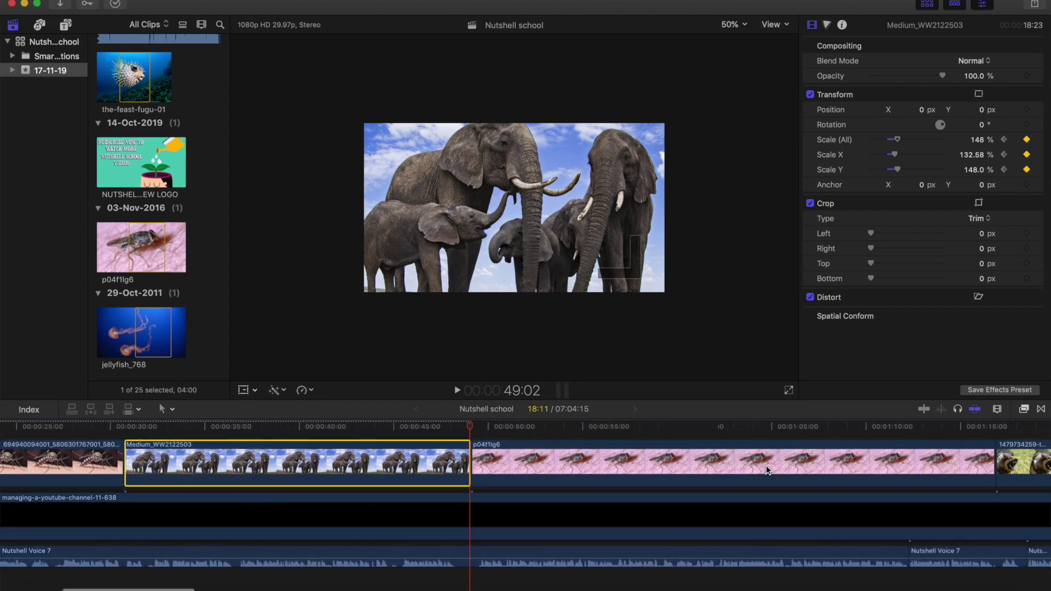
{"action": "key", "text": "Right"}
{"action": "left_click", "coordinate": [728, 483]}
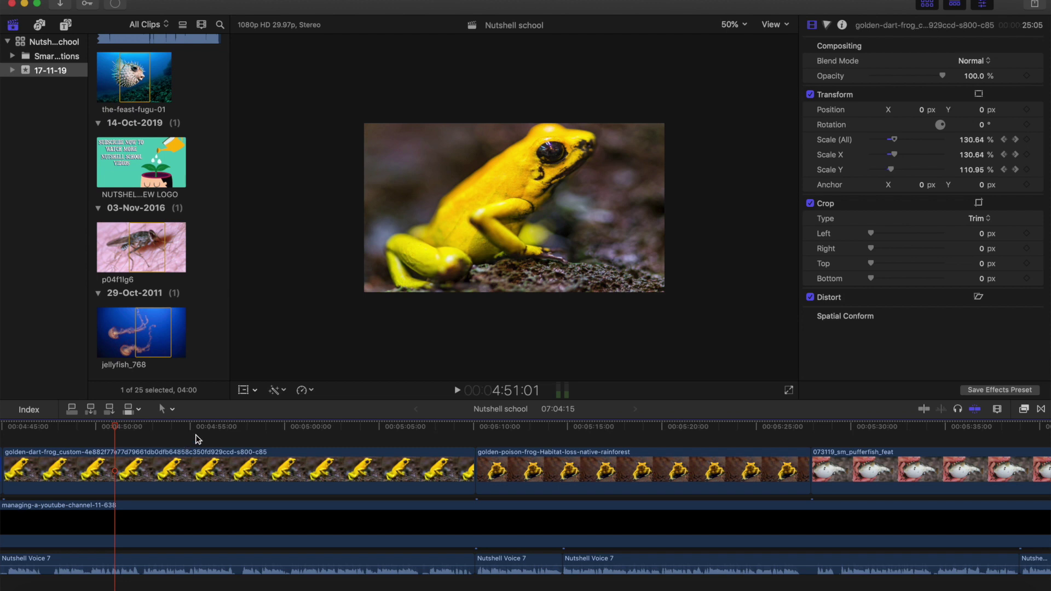
- Apply the Bokeh Random effect to every animal image clip in the timeline, from hippo-facts back to 72DeadliestAnimals
{"action": "scroll", "coordinate": [198, 440], "scroll_direction": "down", "scroll_amount": 3}
{"action": "scroll", "coordinate": [208, 440], "scroll_direction": "down", "scroll_amount": 5}
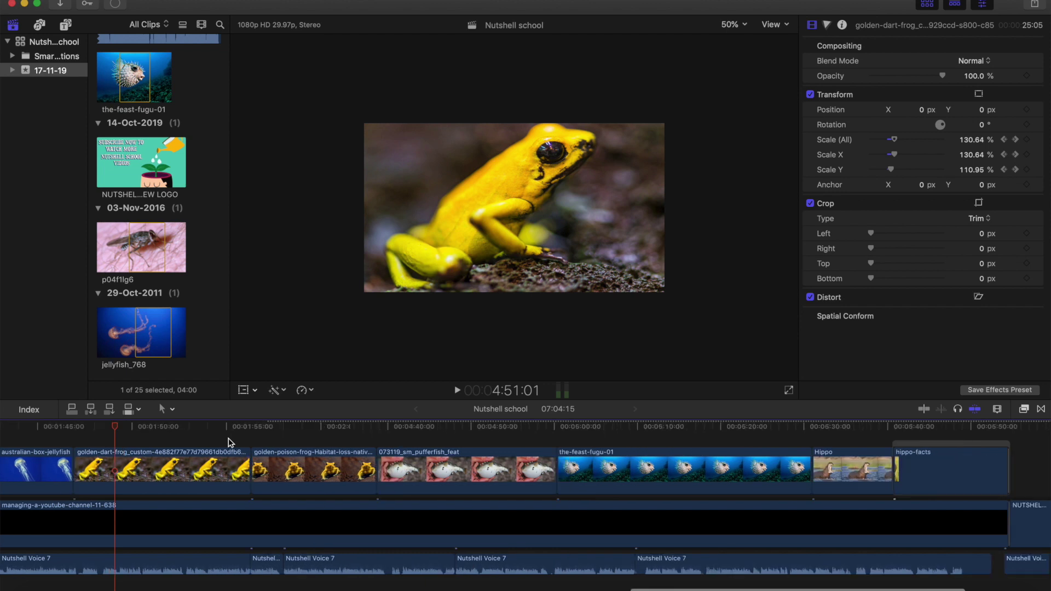
{"action": "scroll", "coordinate": [230, 442], "scroll_direction": "down", "scroll_amount": 6}
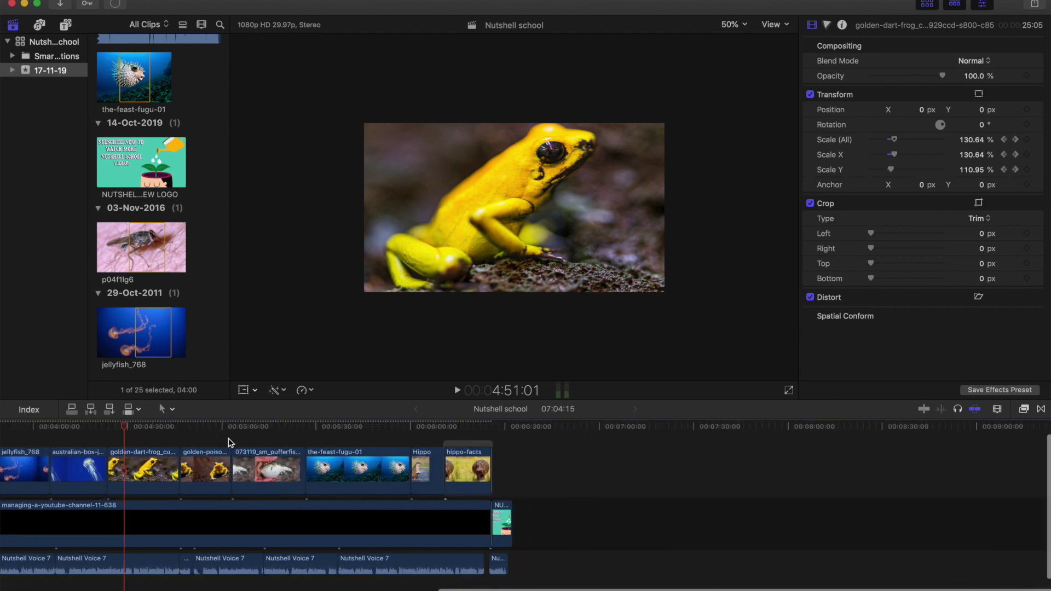
{"action": "scroll", "coordinate": [229, 442], "scroll_direction": "down", "scroll_amount": 6}
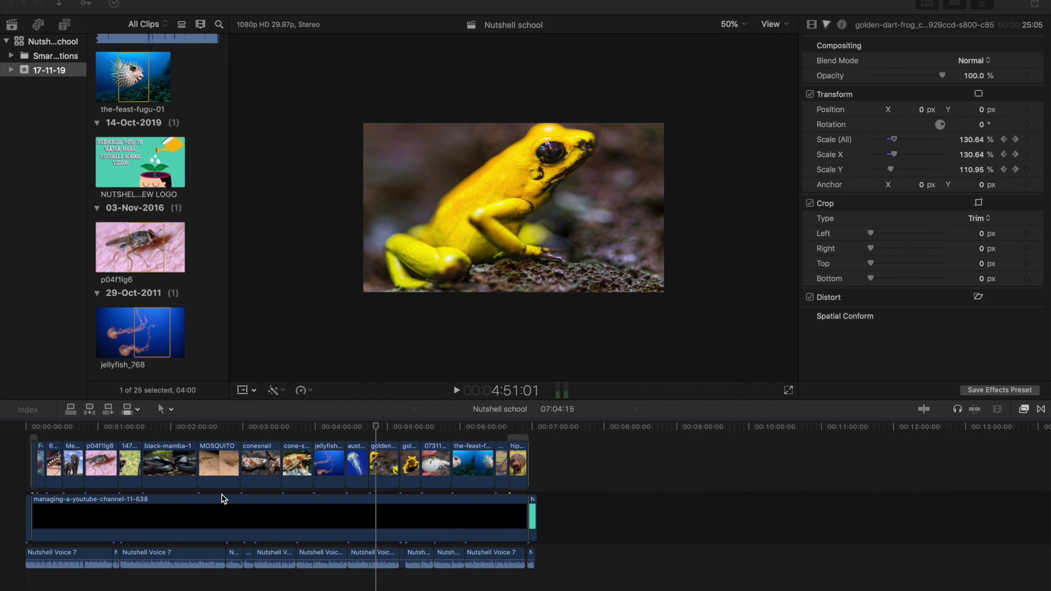
{"action": "left_click", "coordinate": [520, 462]}
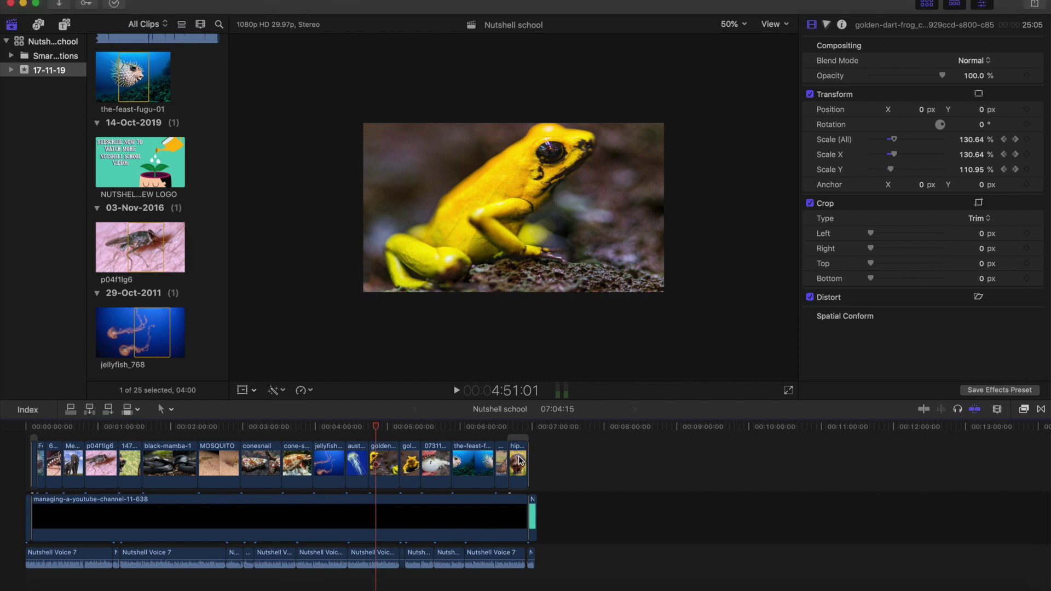
{"action": "left_click", "coordinate": [520, 467]}
{"action": "left_click", "coordinate": [503, 466], "text": "super"}
{"action": "left_click", "coordinate": [474, 465], "text": "super"}
{"action": "left_click", "coordinate": [438, 467], "text": "super"}
{"action": "left_click", "coordinate": [413, 466], "text": "super"}
{"action": "left_click", "coordinate": [386, 463], "text": "super"}
{"action": "left_click", "coordinate": [357, 464], "text": "super"}
{"action": "left_click", "coordinate": [328, 465], "text": "super"}
{"action": "left_click", "coordinate": [300, 464], "text": "super"}
{"action": "left_click", "coordinate": [264, 464], "text": "super"}
{"action": "left_click", "coordinate": [221, 464], "text": "super"}
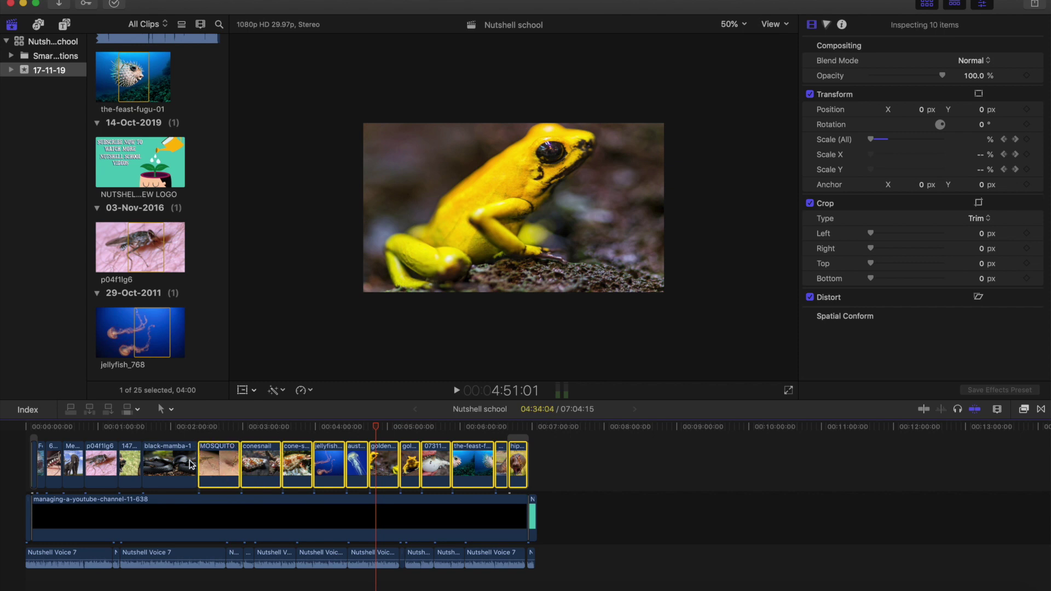
{"action": "left_click", "coordinate": [176, 464], "text": "super"}
{"action": "left_click", "coordinate": [131, 464], "text": "super"}
{"action": "left_click", "coordinate": [101, 464], "text": "super"}
{"action": "left_click", "coordinate": [73, 464], "text": "super"}
{"action": "left_click", "coordinate": [55, 464], "text": "super"}
{"action": "left_click", "coordinate": [41, 460], "text": "super"}
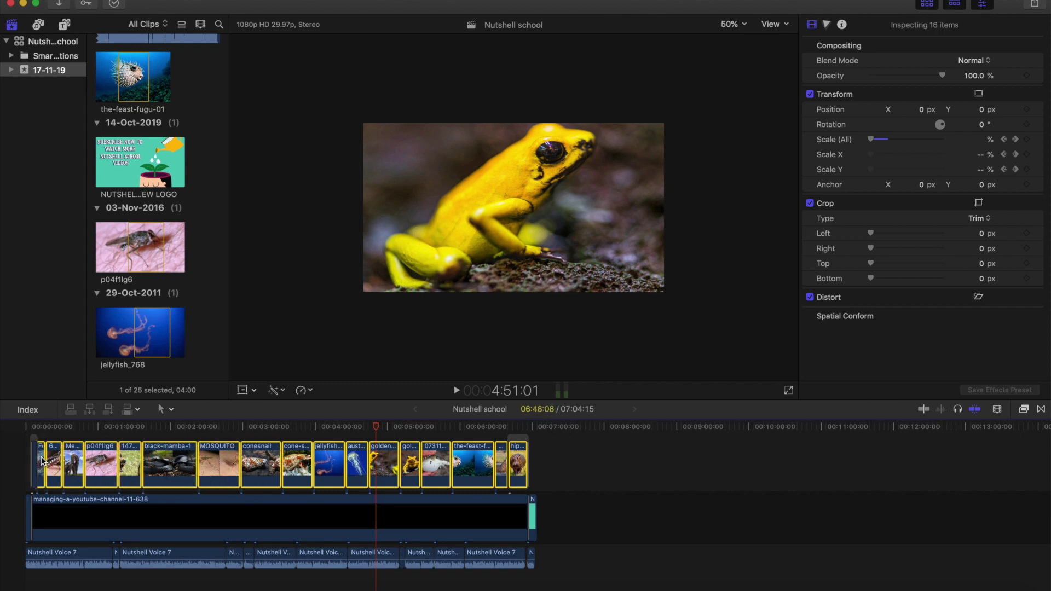
{"action": "left_click", "coordinate": [36, 462], "text": "super"}
{"action": "left_click", "coordinate": [1024, 410]}
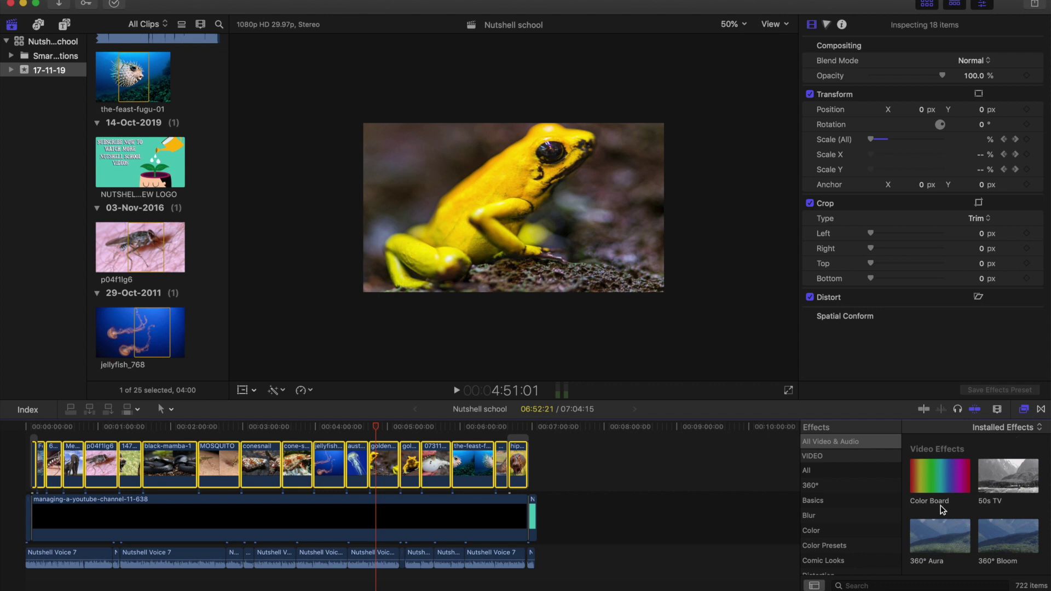
{"action": "scroll", "coordinate": [1014, 511], "scroll_direction": "down", "scroll_amount": 5}
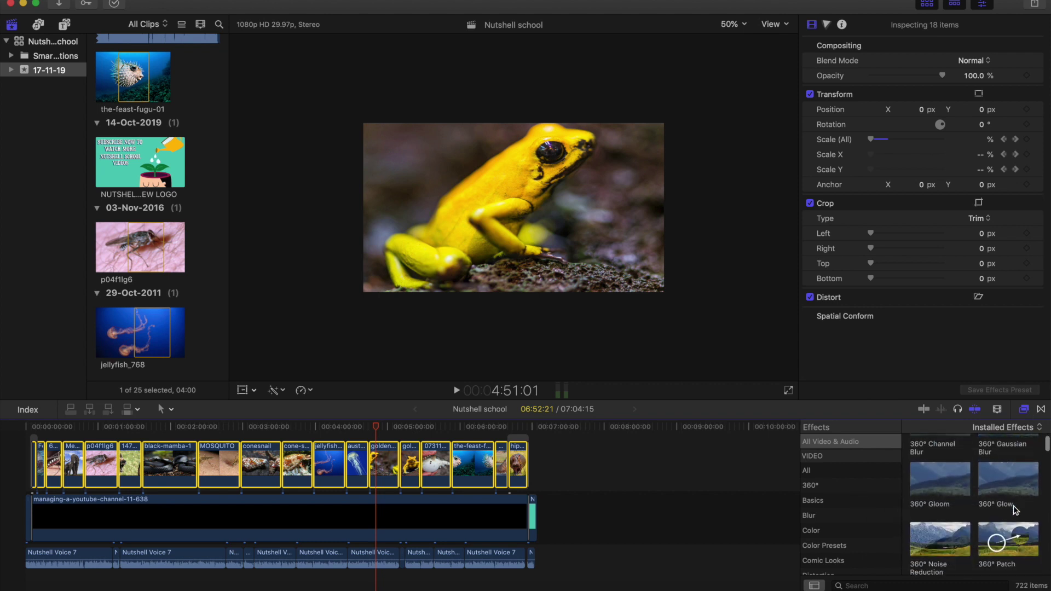
{"action": "scroll", "coordinate": [1014, 509], "scroll_direction": "down", "scroll_amount": 5}
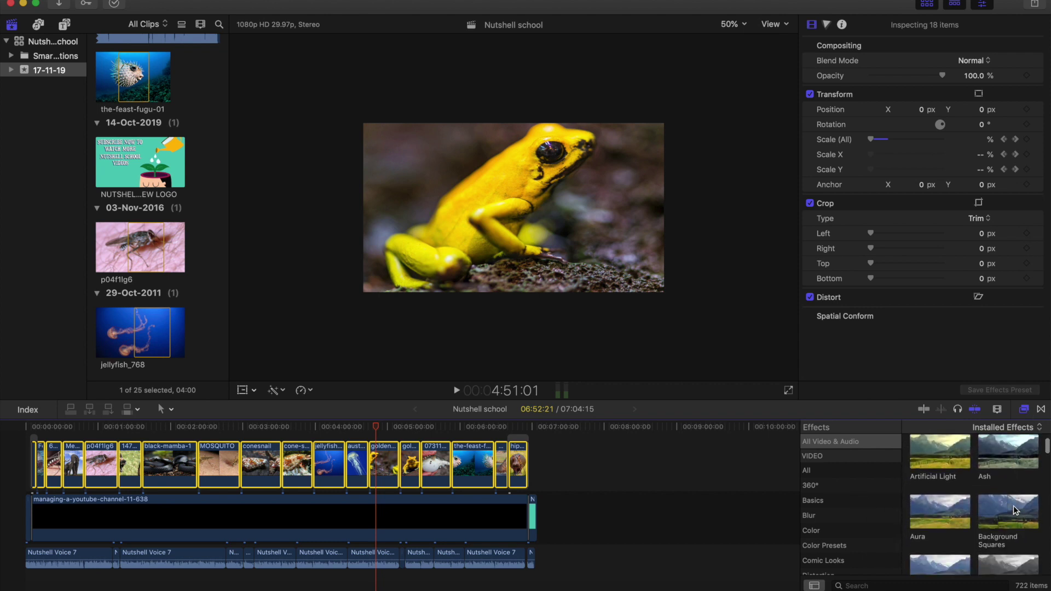
{"action": "scroll", "coordinate": [1014, 506], "scroll_direction": "down", "scroll_amount": 2}
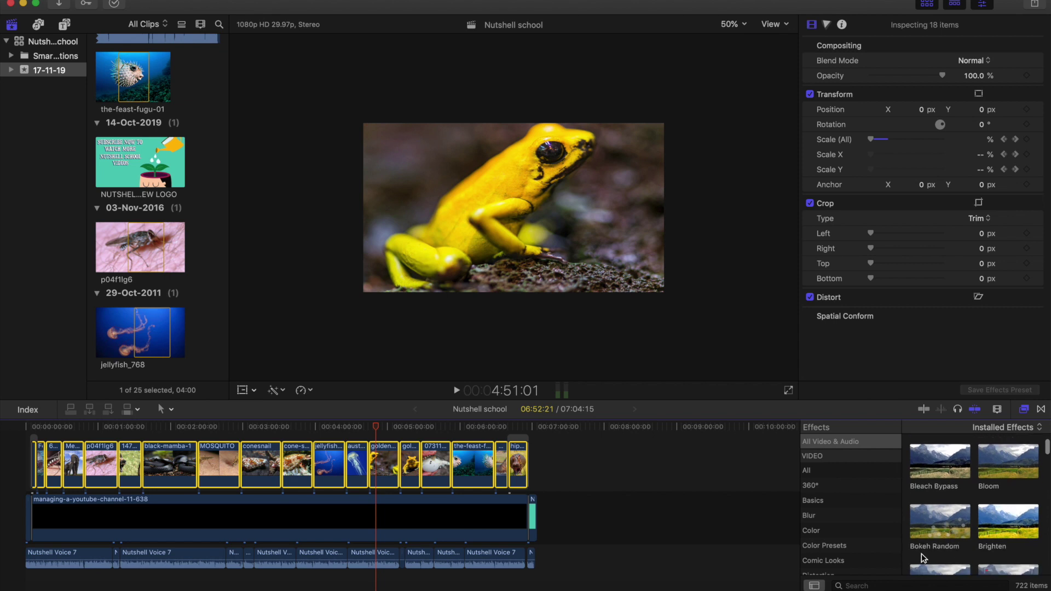
{"action": "double_click", "coordinate": [953, 518]}
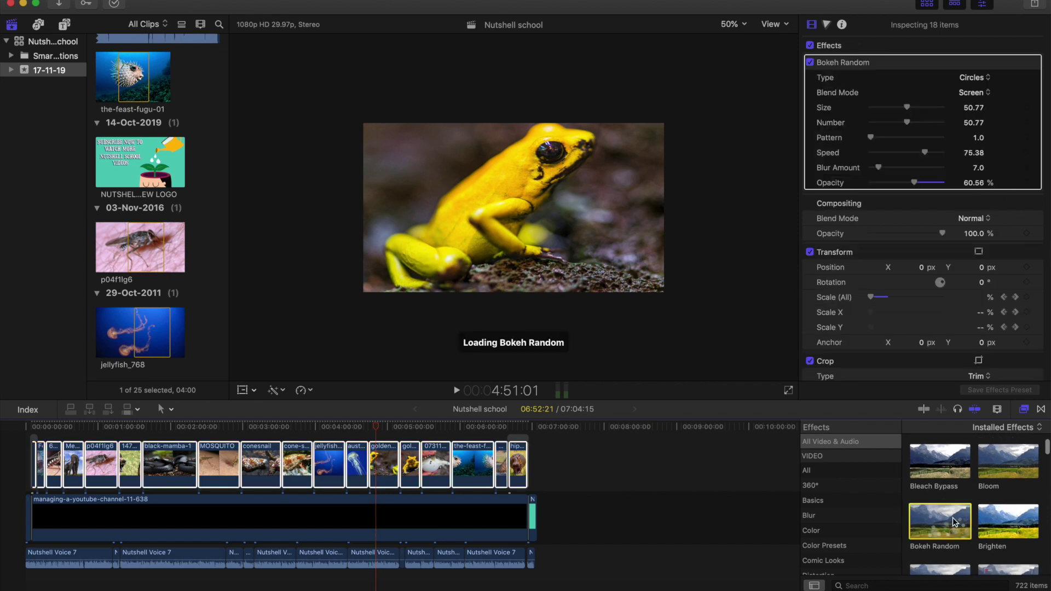
- Apply Bokeh Random to the opening and closing Nutshell logo clips and set the effect's opacity to 12.72%
{"action": "left_click", "coordinate": [533, 515]}
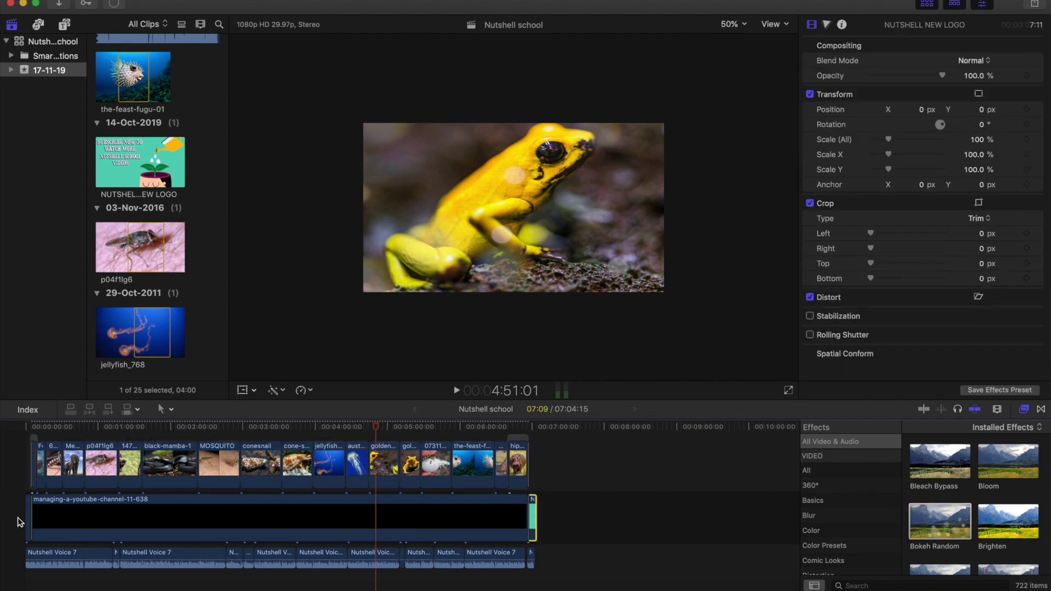
{"action": "left_click", "coordinate": [28, 511]}
{"action": "double_click", "coordinate": [940, 520]}
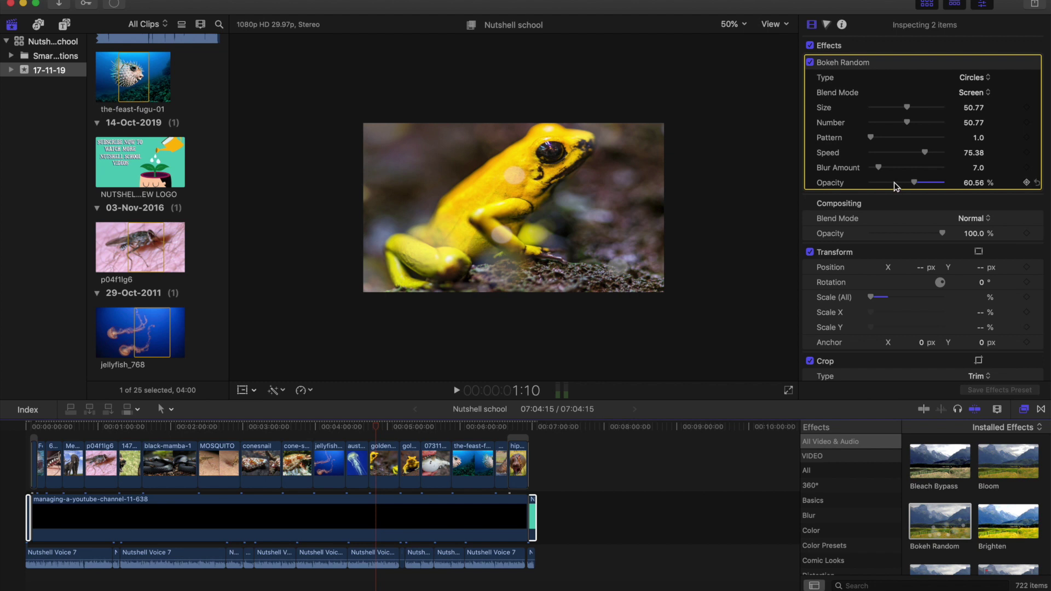
{"action": "left_click_drag", "start_coordinate": [918, 186], "coordinate": [915, 186]}
{"action": "left_click_drag", "start_coordinate": [892, 182], "coordinate": [880, 184]}
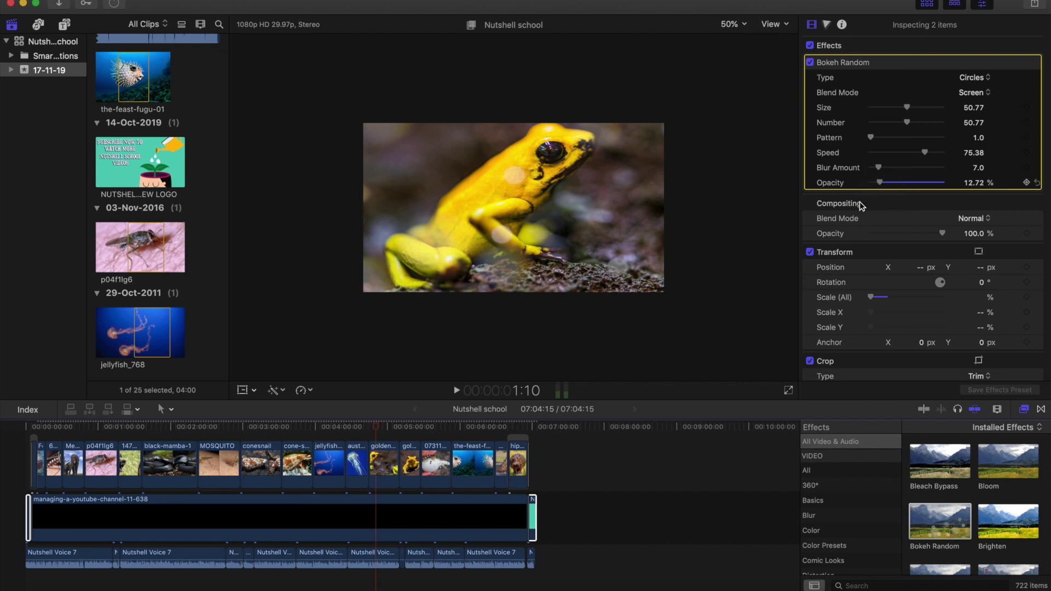
- Play the closing logo and the start of the video to check the bokeh effect on both logo clips
{"action": "left_click", "coordinate": [529, 429]}
{"action": "key", "text": "space"}
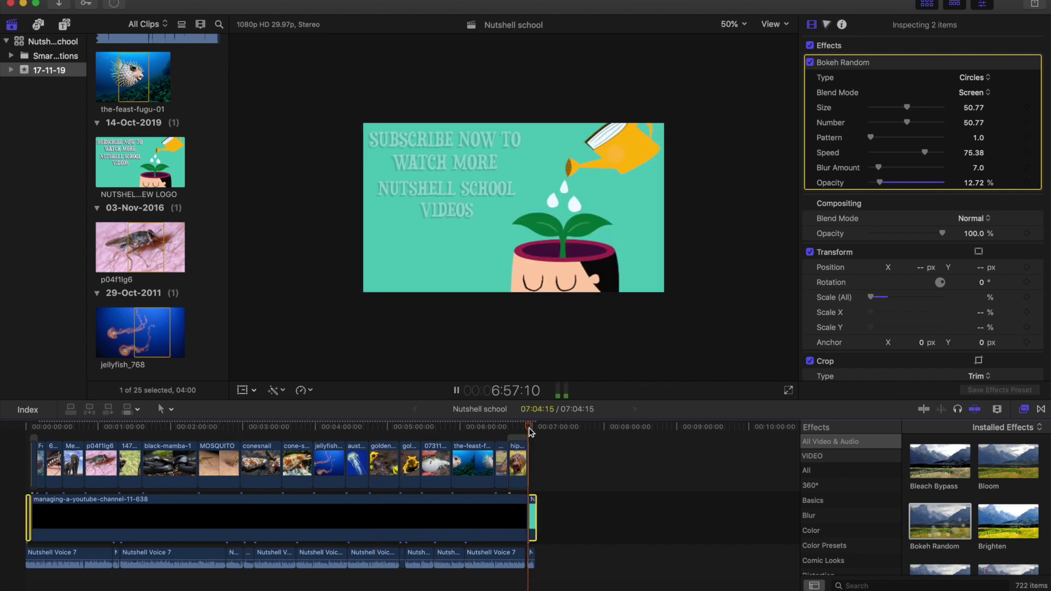
{"action": "key", "text": "space"}
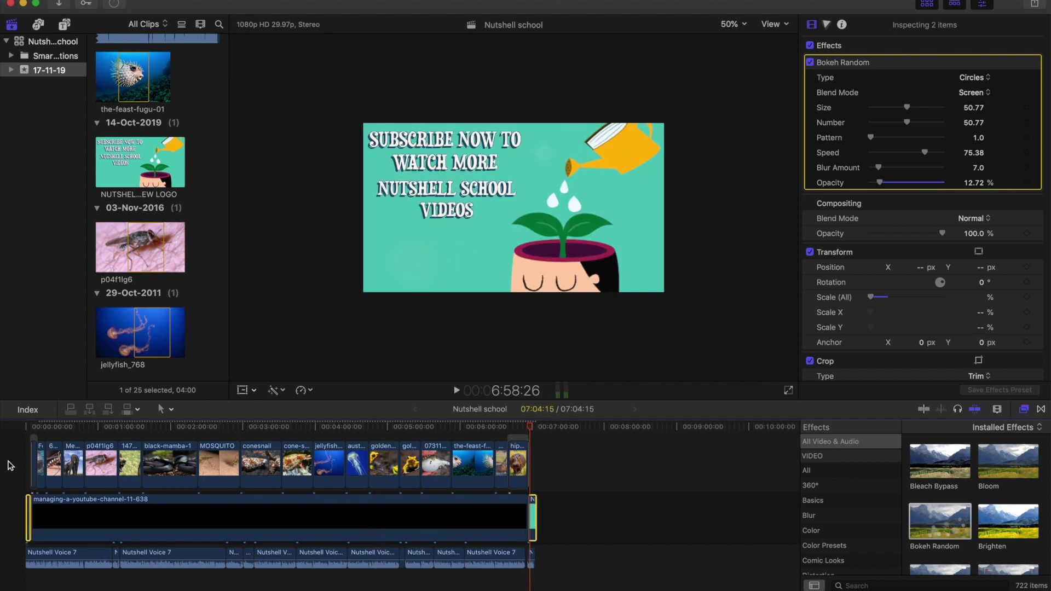
{"action": "left_click", "coordinate": [27, 427]}
{"action": "key", "text": "space"}
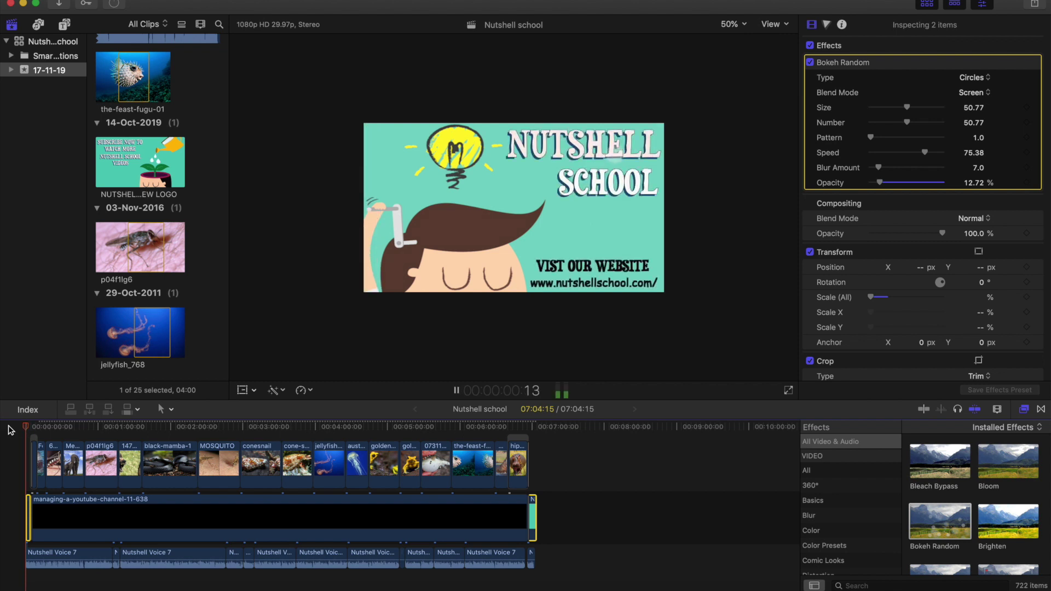
- Play back the opening logo section to check its bokeh effect
{"action": "key", "text": "space"}
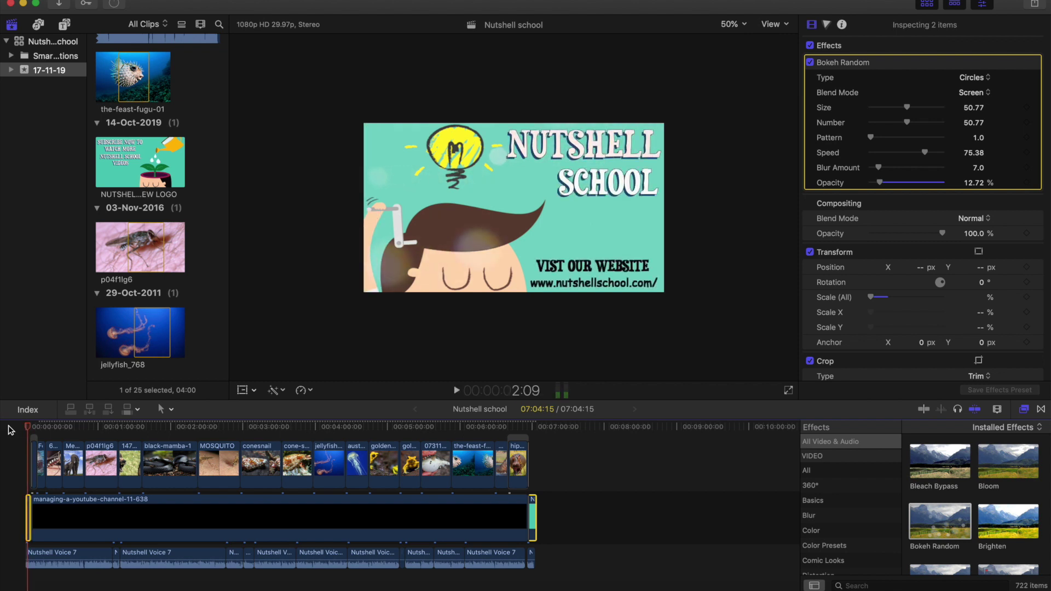
{"action": "key", "text": "space"}
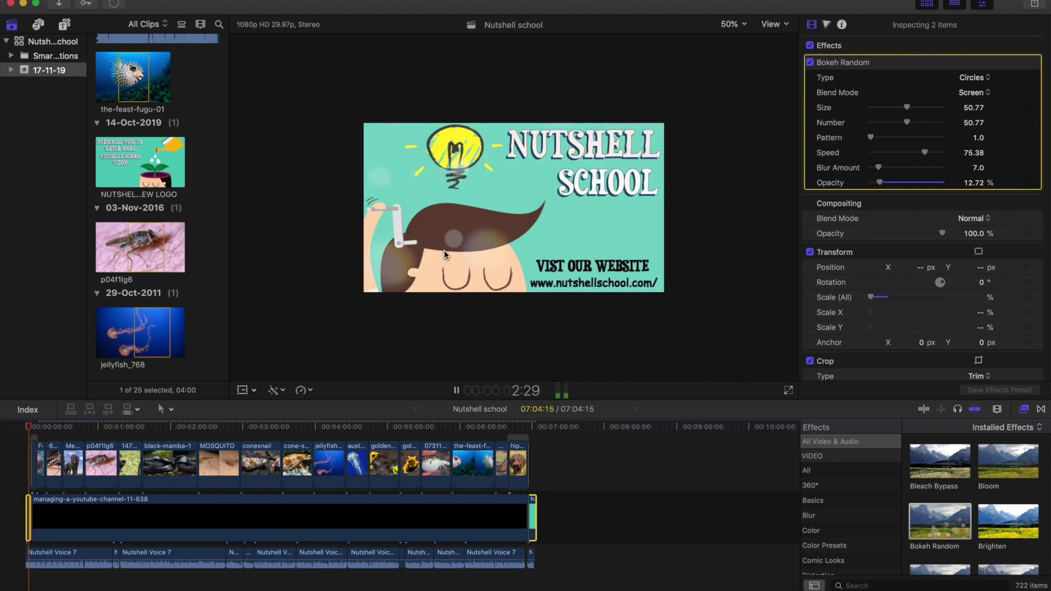
{"action": "key", "text": "space"}
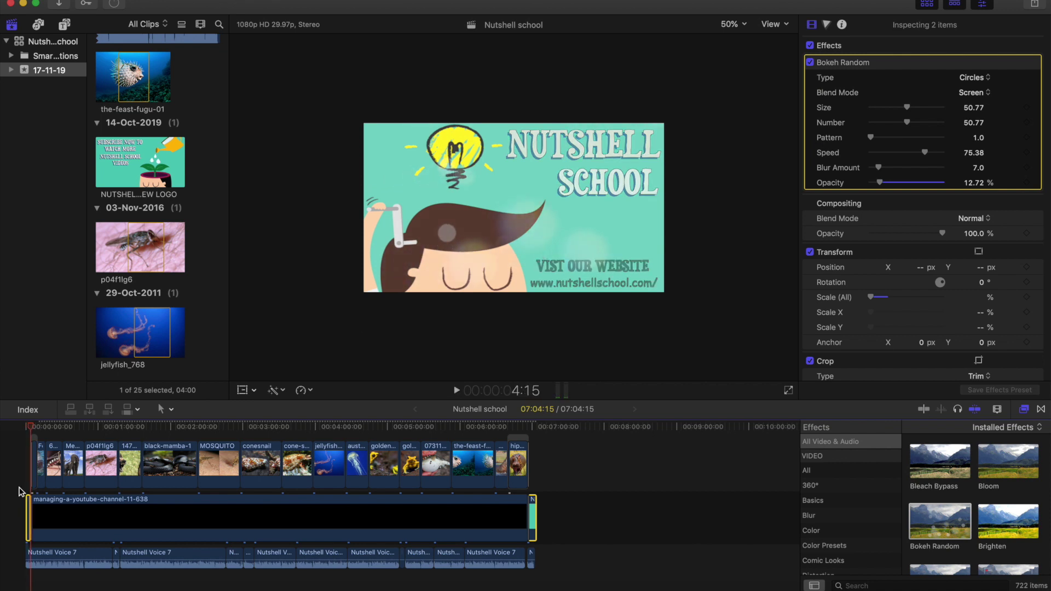
{"action": "left_click", "coordinate": [606, 456]}
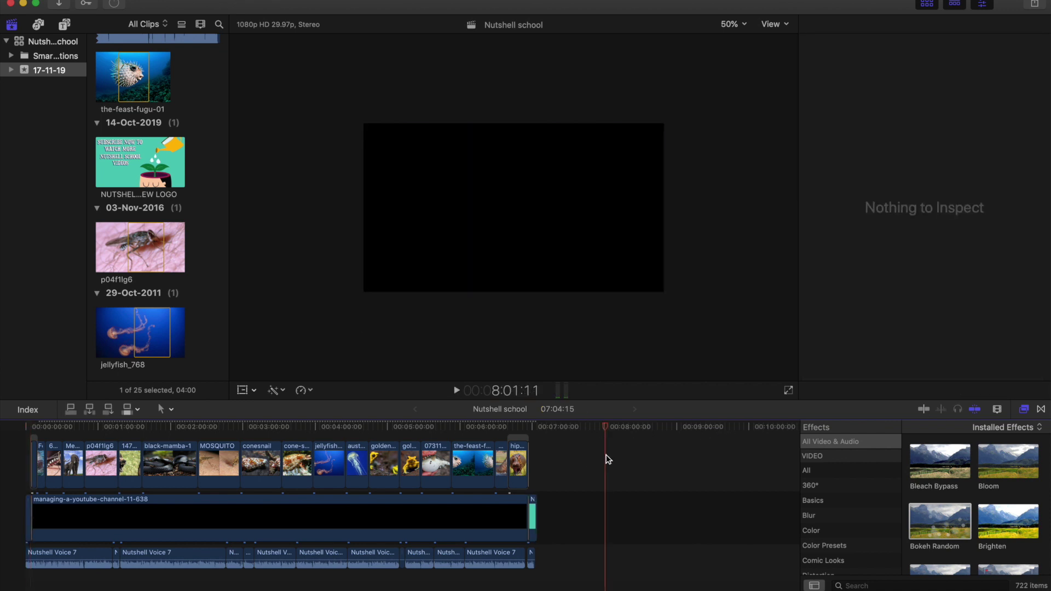
- Set the Bokeh Random opacity of the opening NUTSHELL NEW LOGO clip to about 12.5% and play it back
{"action": "left_click", "coordinate": [28, 518]}
{"action": "left_click", "coordinate": [28, 424]}
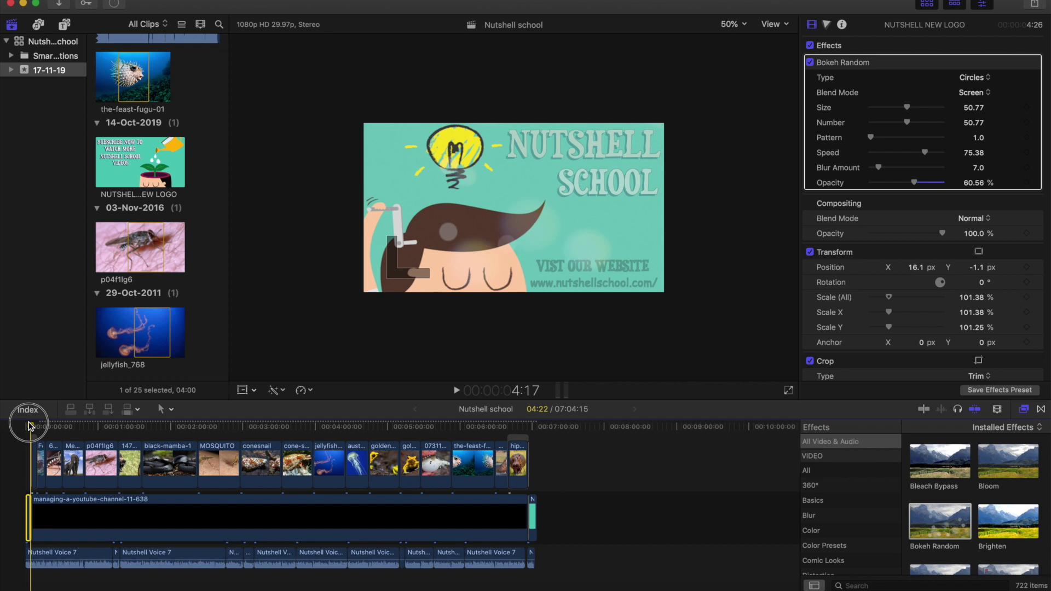
{"action": "left_click", "coordinate": [883, 184]}
{"action": "left_click_drag", "start_coordinate": [882, 185], "coordinate": [880, 186]}
{"action": "key", "text": "space"}
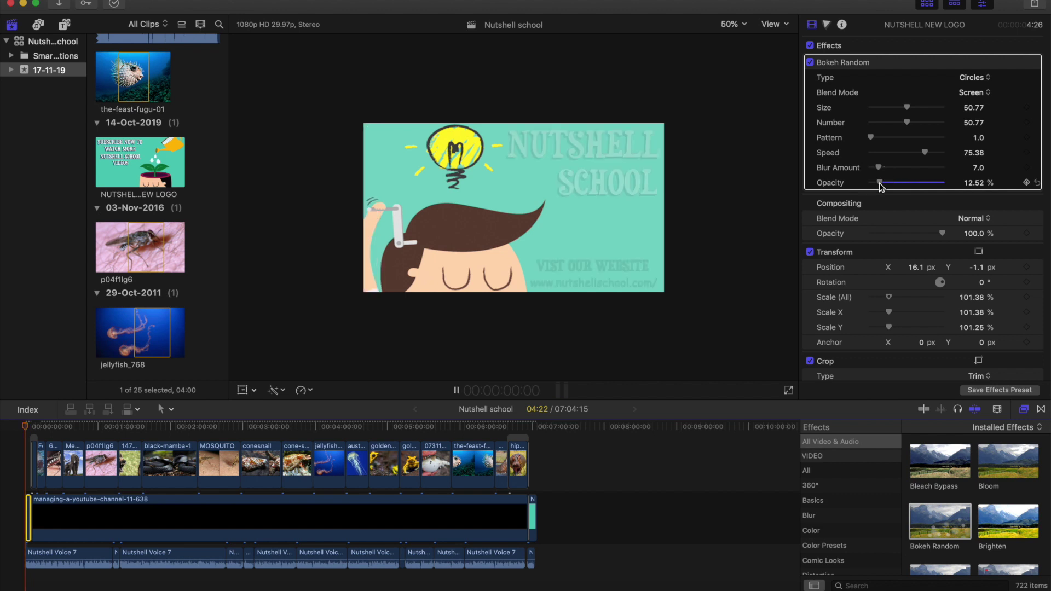
{"action": "key", "text": "space"}
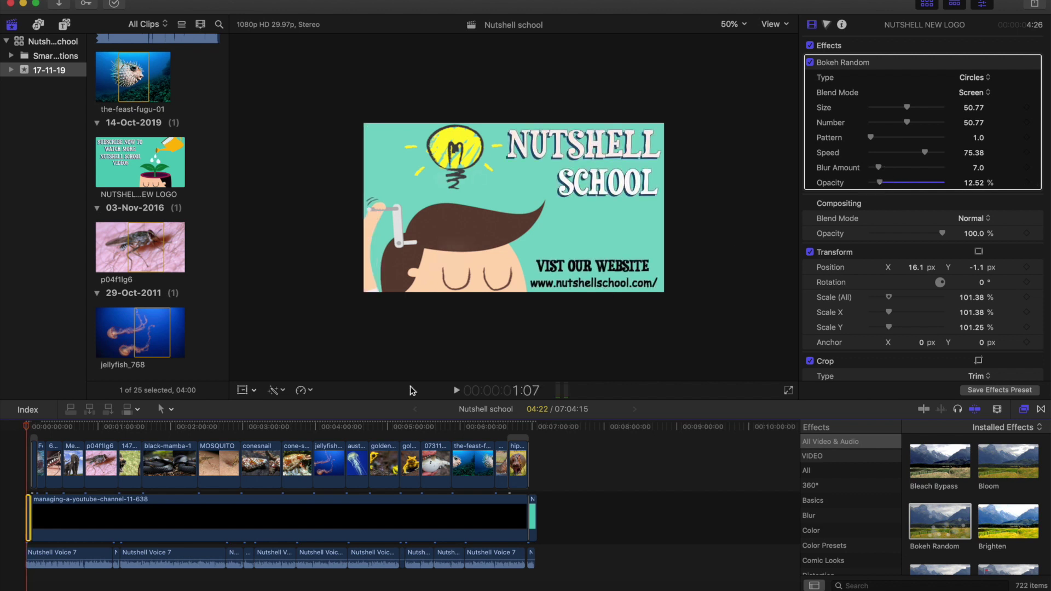
- Set the Bokeh Random opacity of the hippo-facts clip near the end of the timeline to about 12.2%
{"action": "scroll", "coordinate": [390, 444], "scroll_direction": "up", "scroll_amount": 2}
{"action": "left_click", "coordinate": [596, 463]}
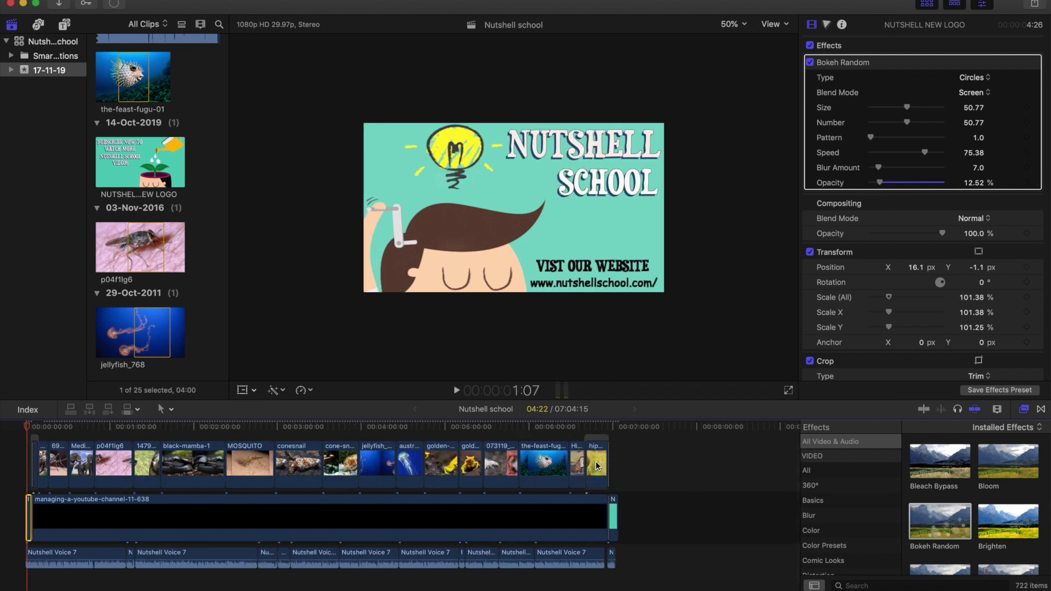
{"action": "left_click", "coordinate": [597, 426]}
{"action": "left_click_drag", "start_coordinate": [874, 182], "coordinate": [881, 186]}
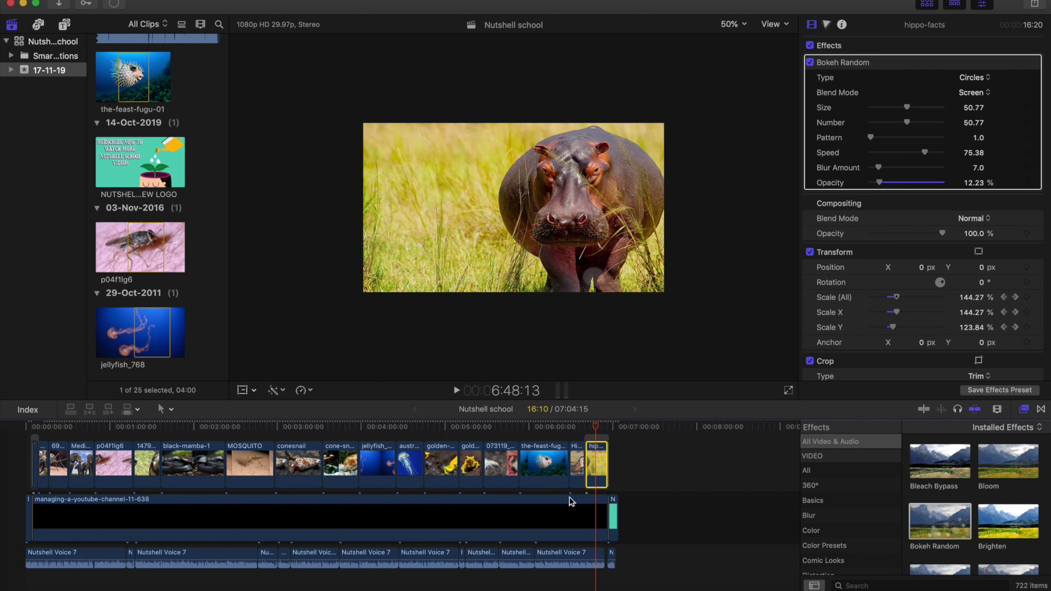
- Lower the Bokeh Random opacity of the Hippo clip to about 12%
{"action": "left_click", "coordinate": [577, 426]}
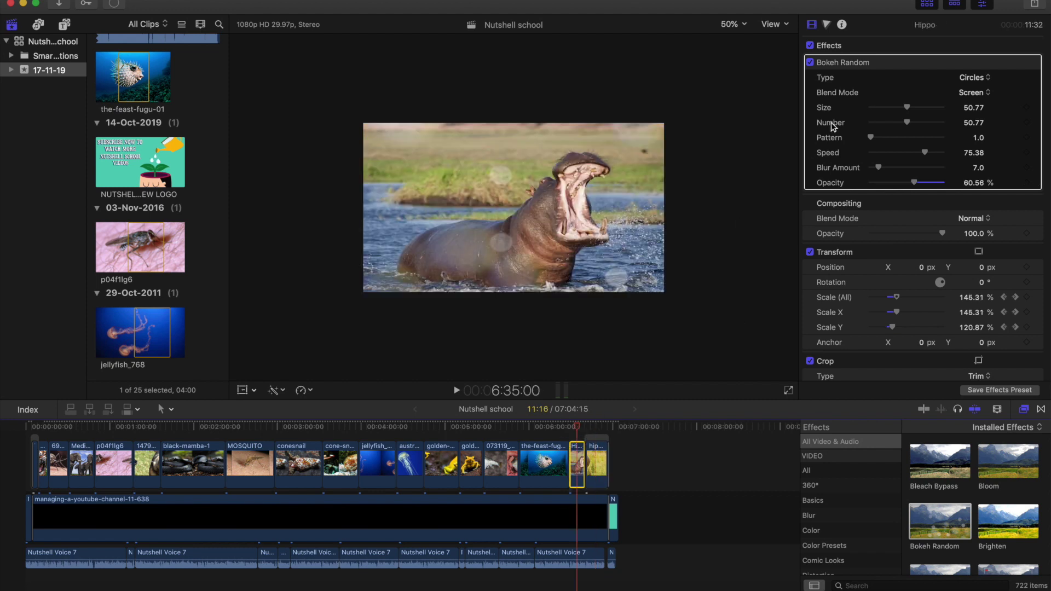
{"action": "left_click_drag", "start_coordinate": [881, 183], "coordinate": [881, 188]}
{"action": "left_click", "coordinate": [881, 187]}
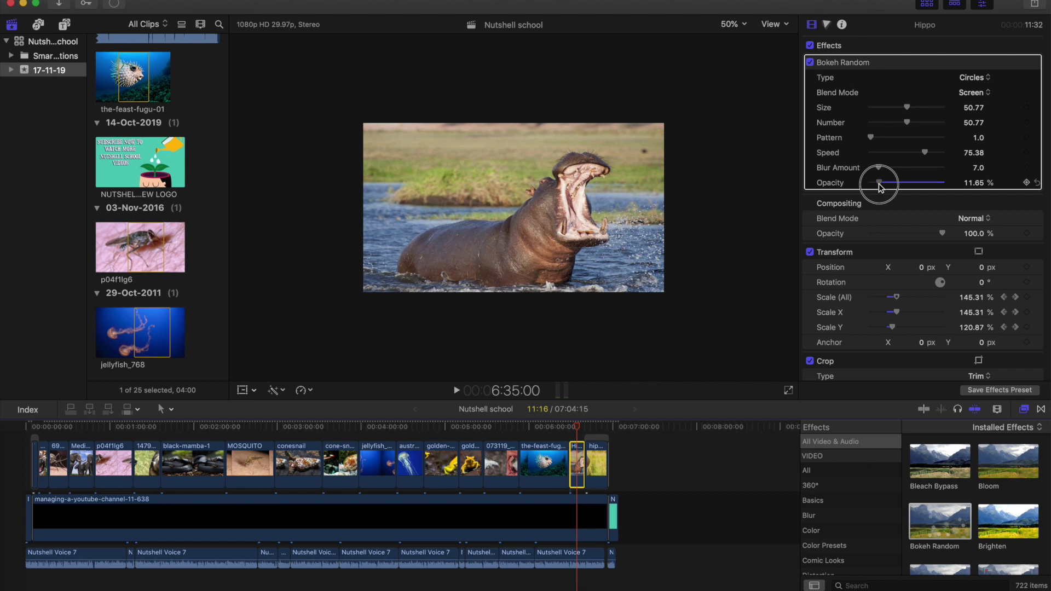
{"action": "left_click_drag", "start_coordinate": [879, 184], "coordinate": [880, 185]}
- Lower the Bokeh Random opacity of the the-feast-fugu-01 clip to about 12.8%
{"action": "left_click", "coordinate": [549, 427]}
{"action": "left_click", "coordinate": [549, 465]}
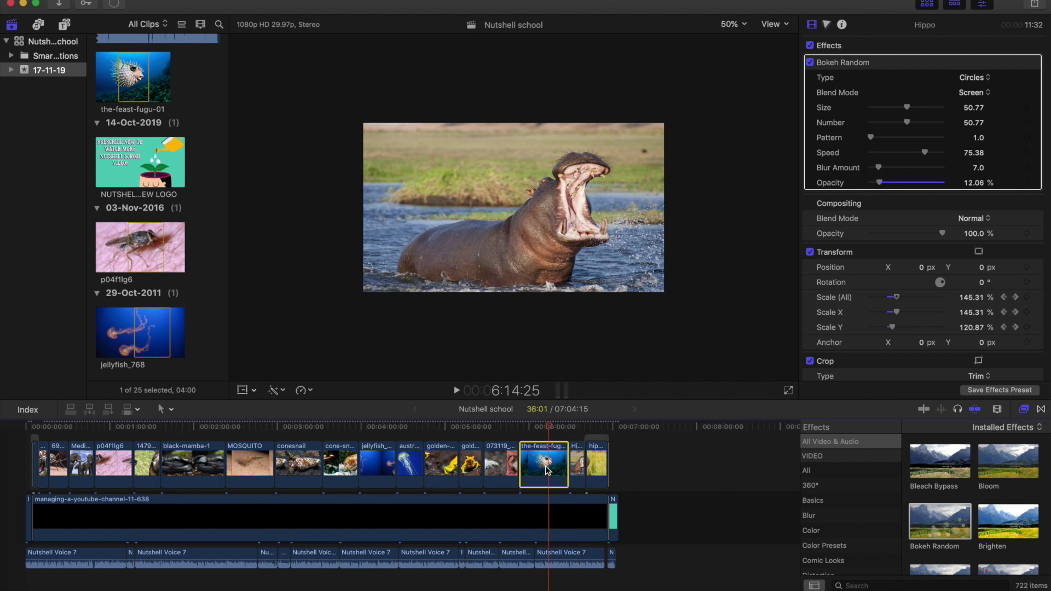
{"action": "left_click_drag", "start_coordinate": [880, 186], "coordinate": [880, 186]}
- Lower the Bokeh Random opacity of the fish clip just before the-feast-fugu-01
{"action": "left_click", "coordinate": [499, 426]}
{"action": "left_click", "coordinate": [505, 466]}
{"action": "left_click_drag", "start_coordinate": [880, 187], "coordinate": [882, 187]}
{"action": "left_click", "coordinate": [880, 185]}
{"action": "left_click_drag", "start_coordinate": [880, 185], "coordinate": [880, 185]}
- Play the the-feast-fugu-01 section to check the softened bokeh effect and the voice-over loudness
{"action": "left_click", "coordinate": [468, 425]}
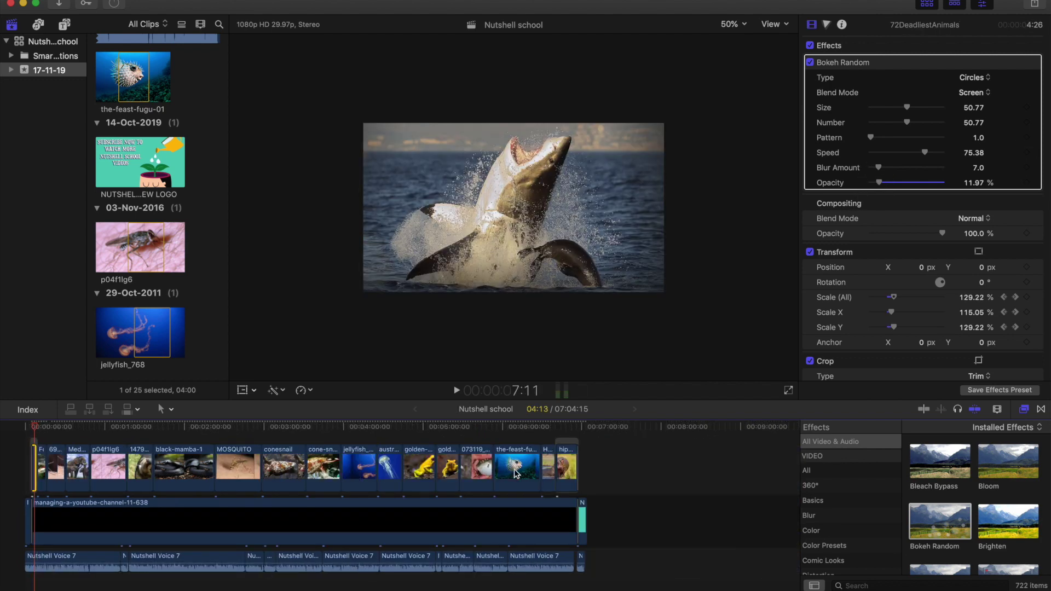
{"action": "left_click", "coordinate": [516, 435]}
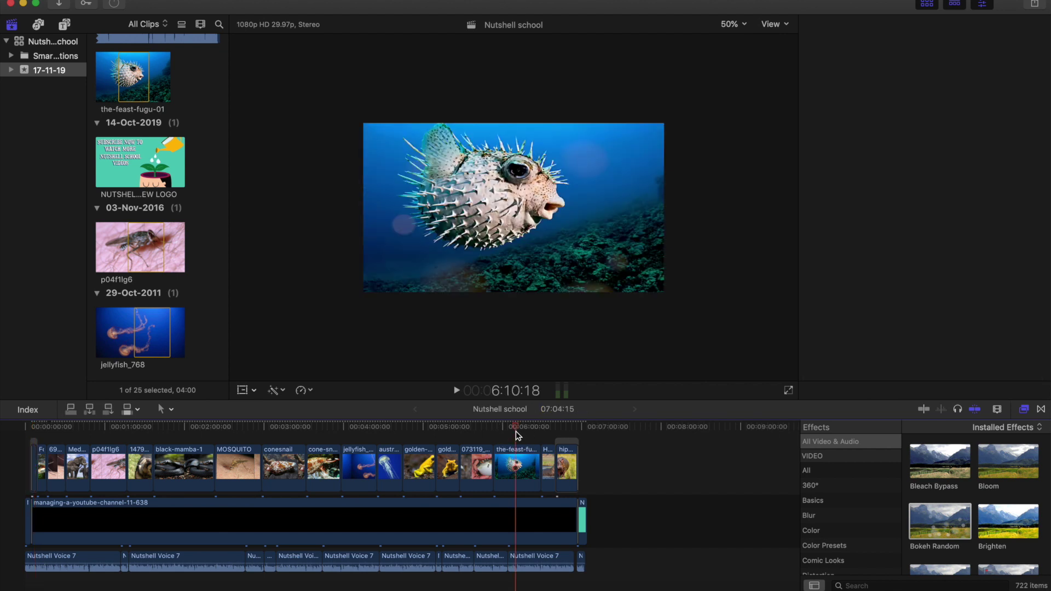
{"action": "key", "text": "XF86AudioRaiseVolume"}
{"action": "key", "text": "space"}
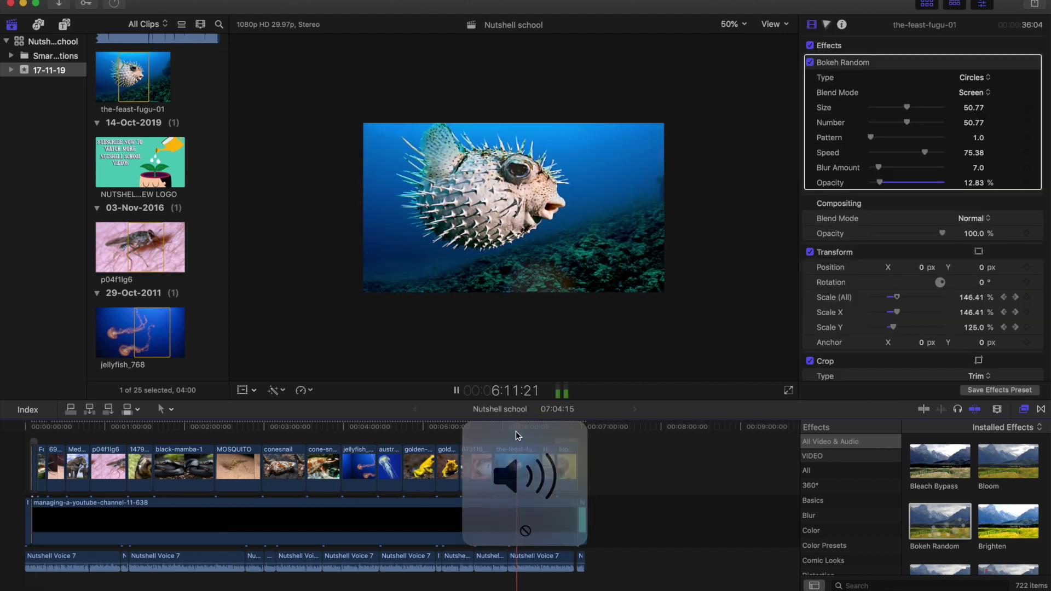
{"action": "key", "text": "space"}
- Raise the volume of all the voice-over audio clips to 2.0 dB and play back two sections
{"action": "left_click_drag", "start_coordinate": [605, 569], "coordinate": [56, 572]}
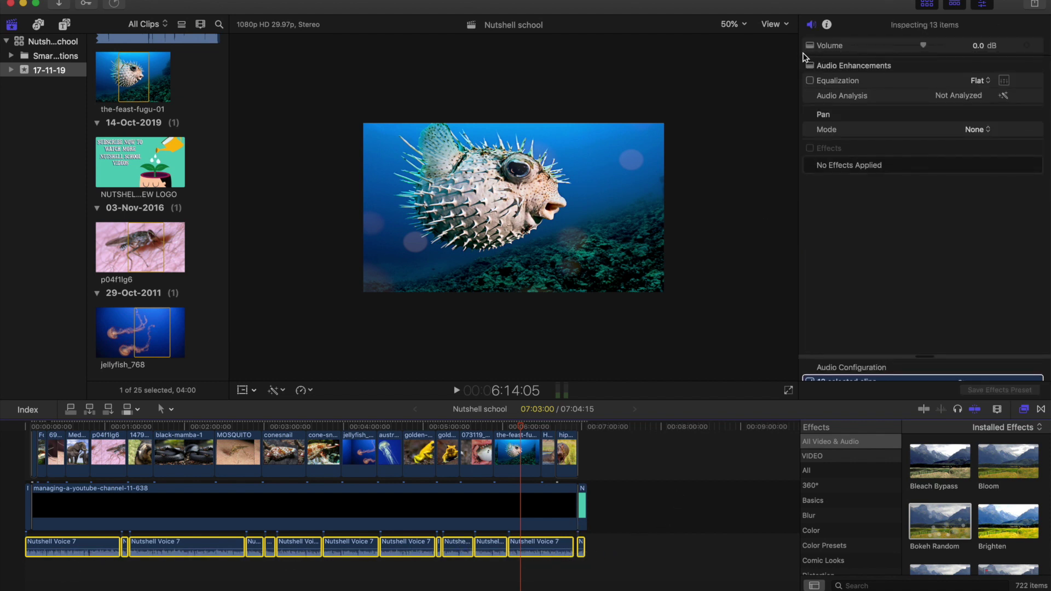
{"action": "left_click_drag", "start_coordinate": [925, 49], "coordinate": [926, 49]}
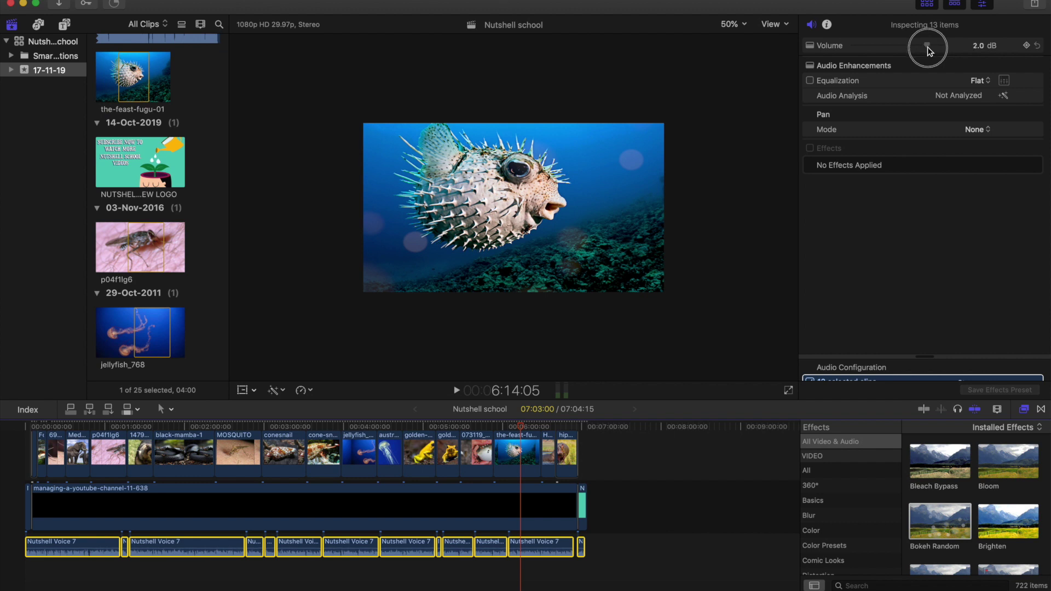
{"action": "left_click", "coordinate": [381, 430]}
{"action": "key", "text": "space"}
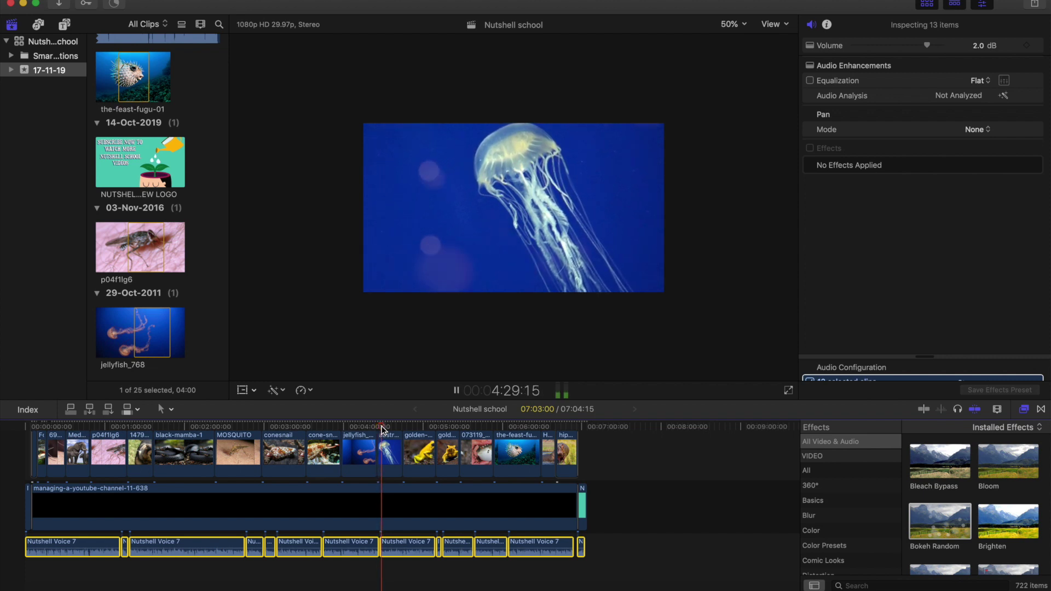
{"action": "left_click", "coordinate": [450, 430]}
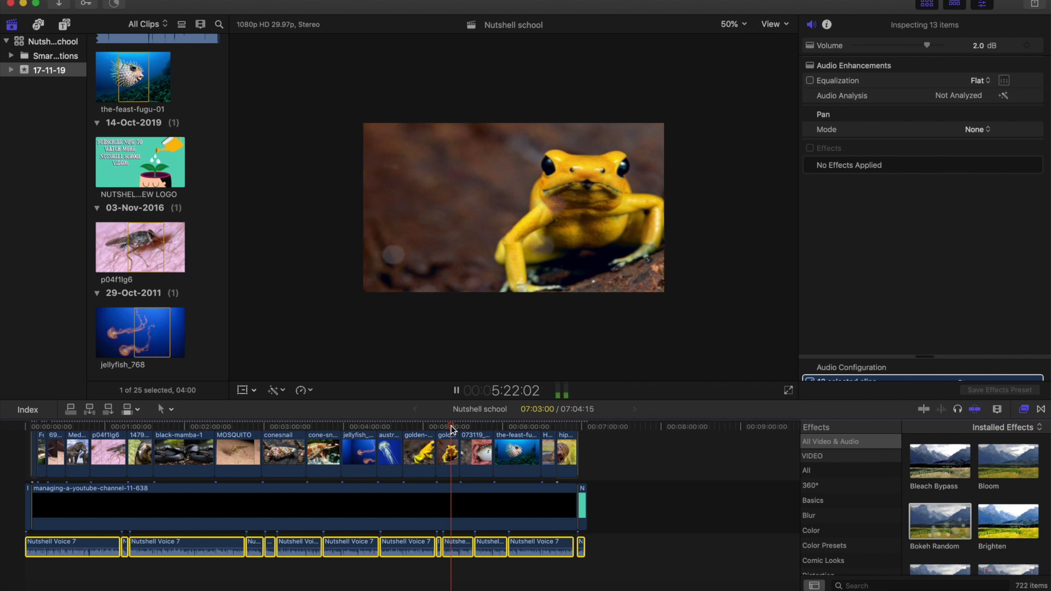
{"action": "key", "text": "space"}
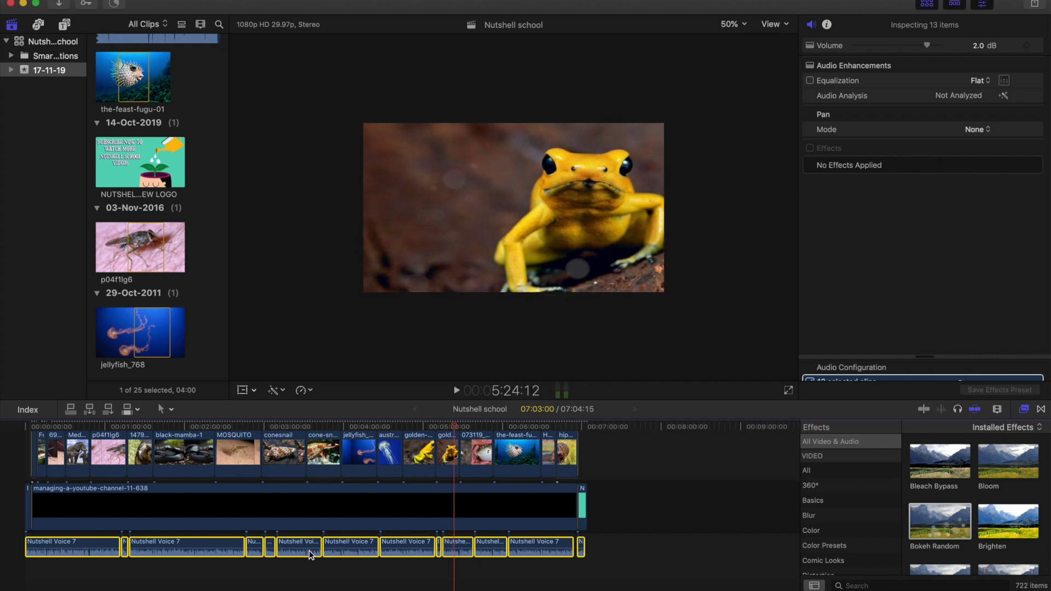
{"action": "left_click", "coordinate": [604, 551]}
- Audition Nutshll Theme.wav and Nutshell Theme 4.wav from the Nutshell BGM folder, and import Nutshell Theme 4.wav into the 17-11-19 event
{"action": "left_click", "coordinate": [188, 426]}
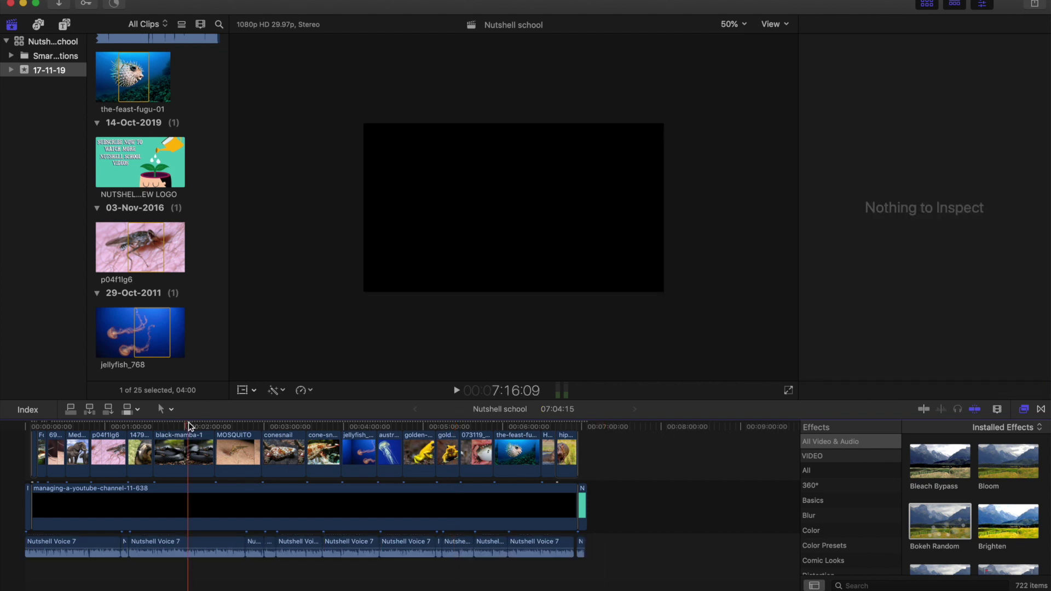
{"action": "left_click", "coordinate": [59, 5]}
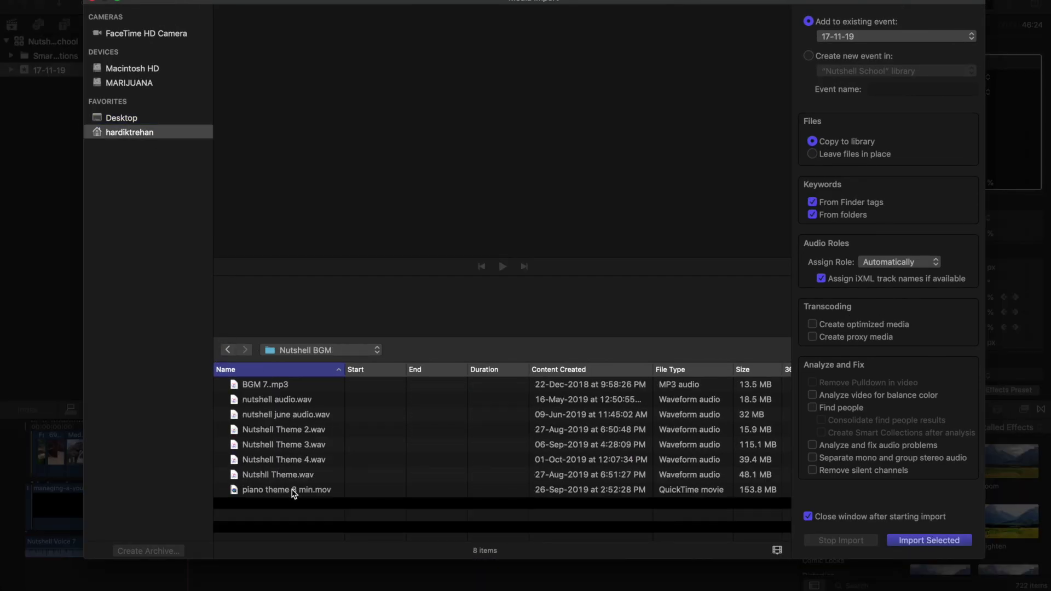
{"action": "left_click", "coordinate": [285, 475]}
{"action": "left_click", "coordinate": [503, 267]}
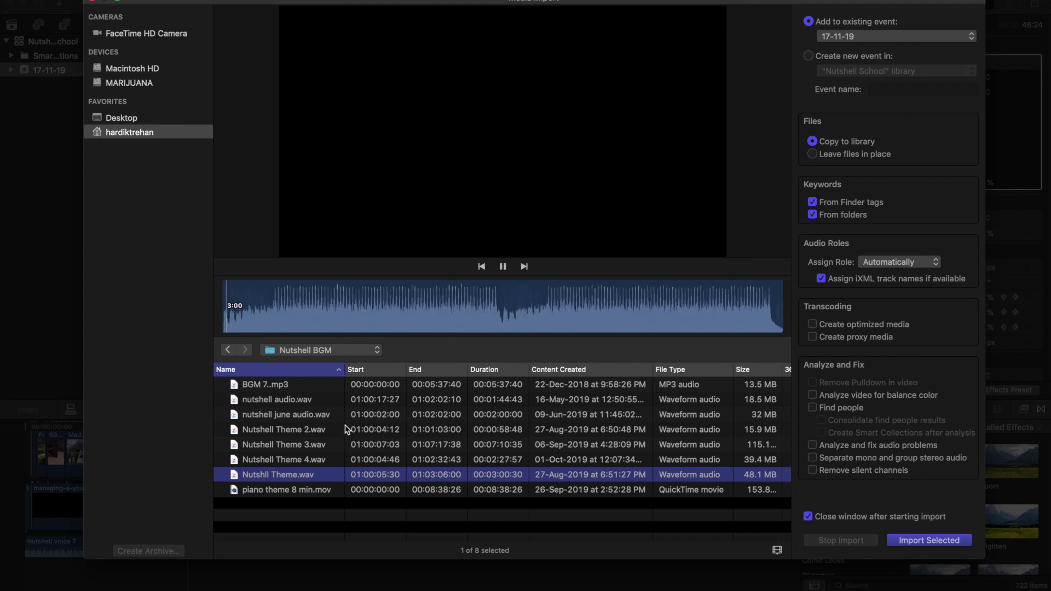
{"action": "key", "text": "Up"}
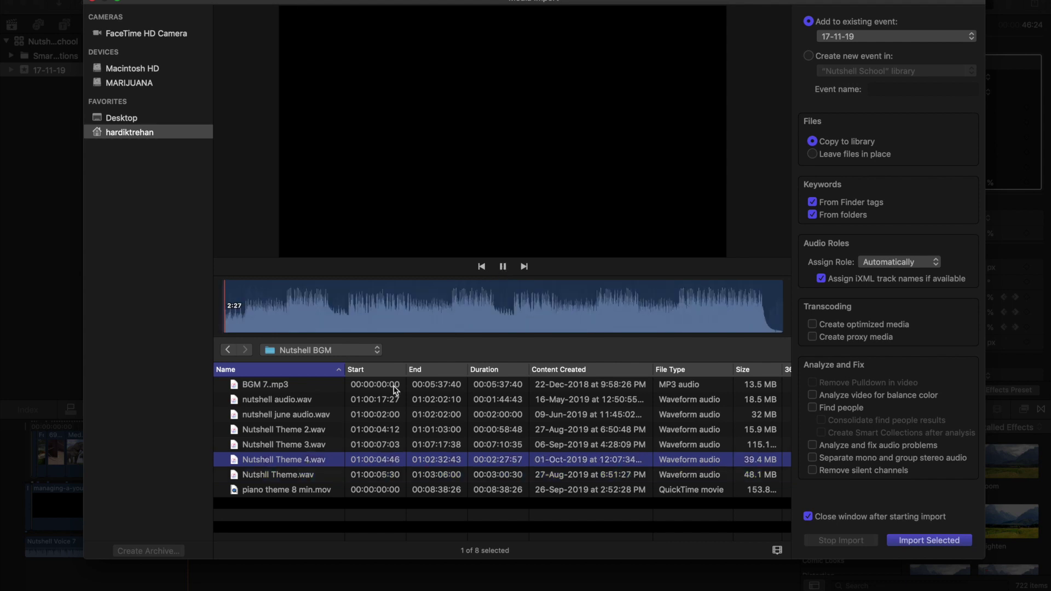
{"action": "left_click", "coordinate": [294, 327]}
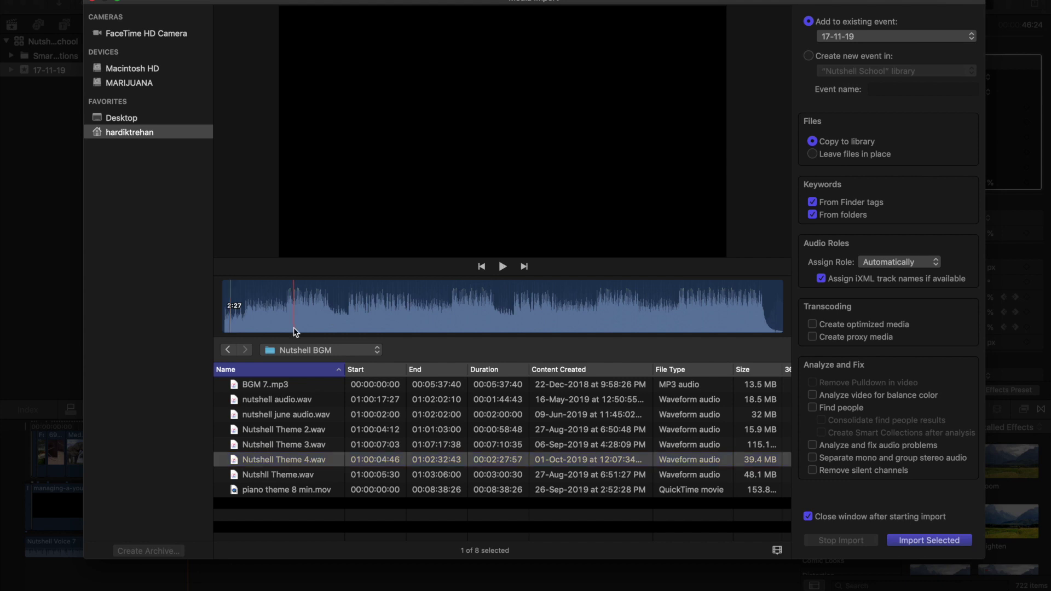
{"action": "left_click", "coordinate": [502, 267]}
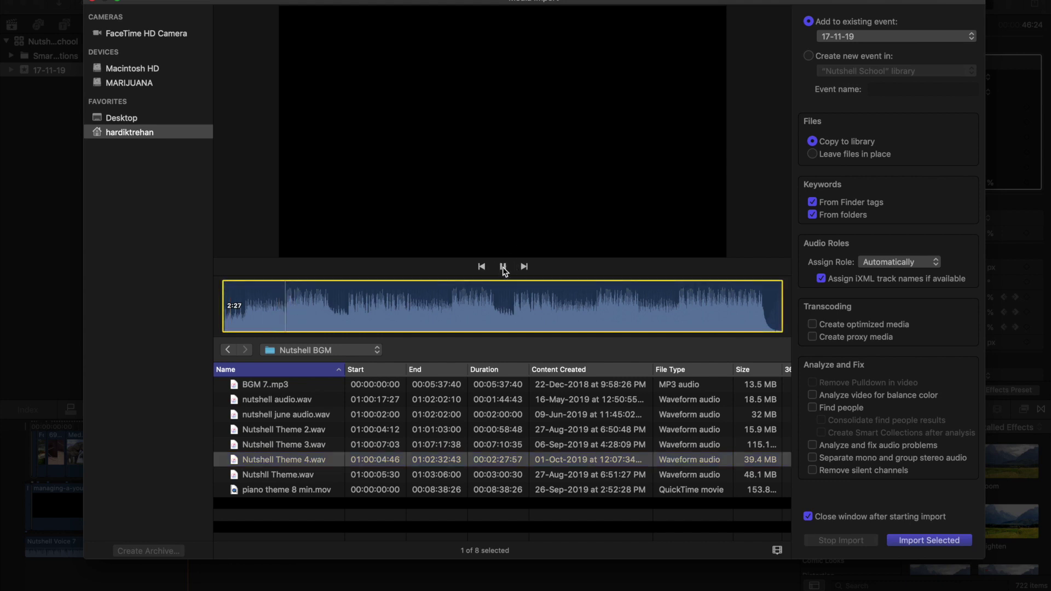
{"action": "left_click", "coordinate": [503, 267]}
{"action": "left_click", "coordinate": [292, 462]}
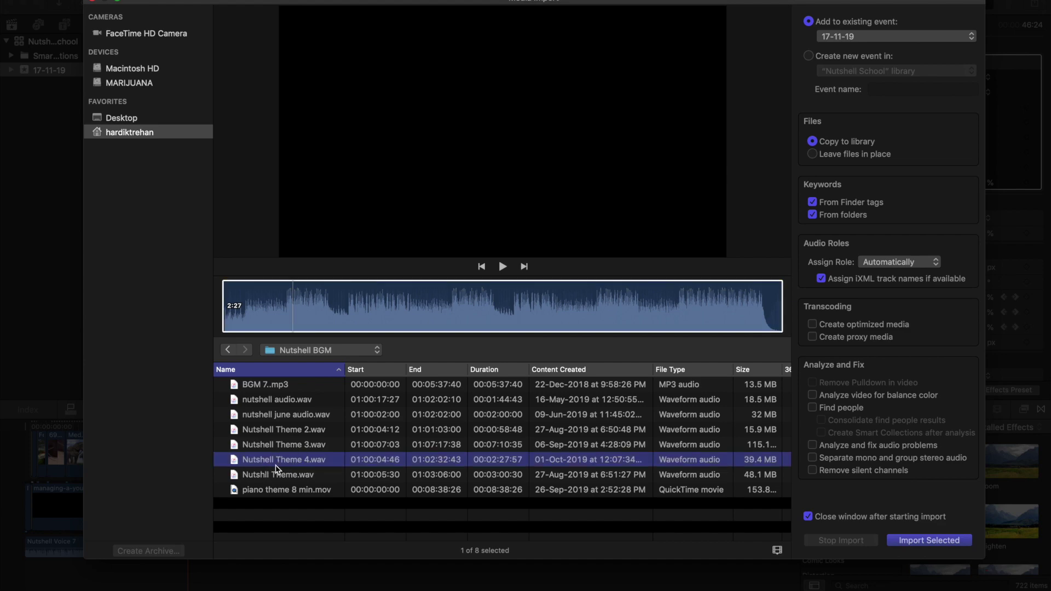
{"action": "left_click", "coordinate": [920, 543]}
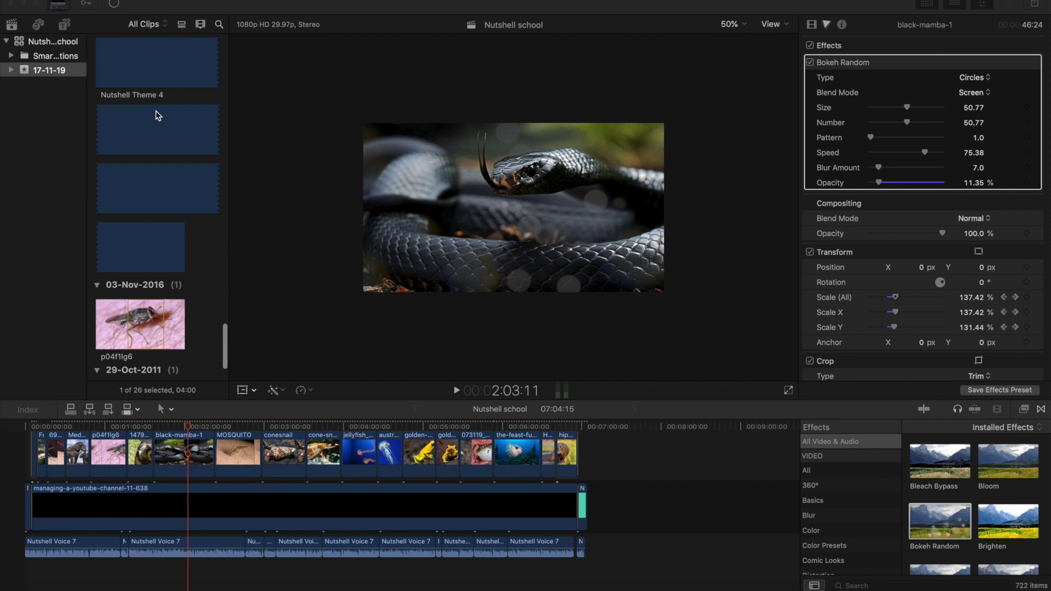
- Place Nutshell Theme 4 beneath the voice-over at the start of the timeline and trim its end to a duration of 2:23:16
{"action": "left_click", "coordinate": [154, 116]}
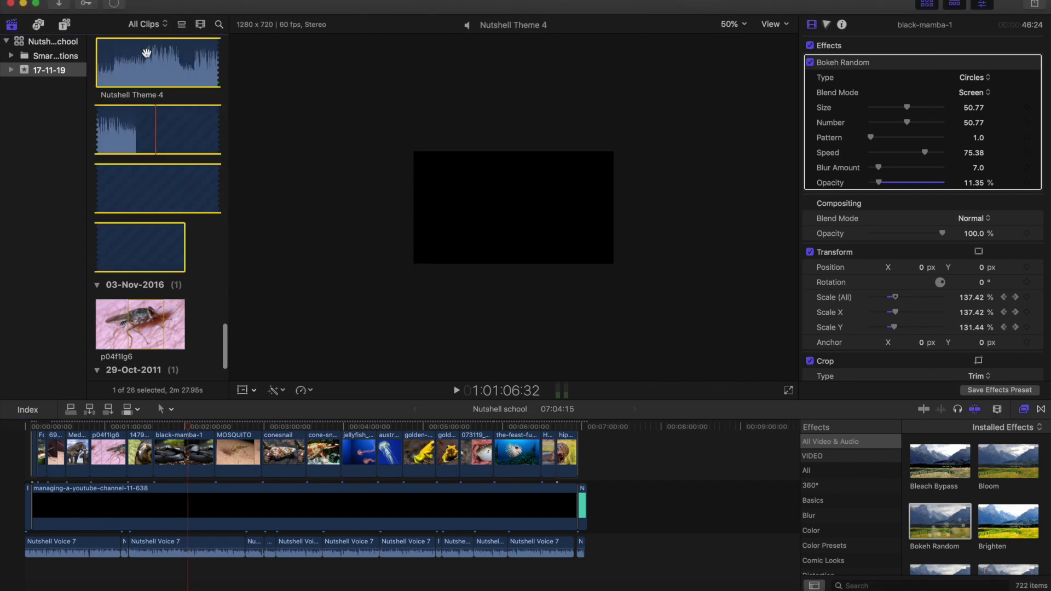
{"action": "scroll", "coordinate": [138, 80], "scroll_direction": "up", "scroll_amount": 2}
{"action": "scroll", "coordinate": [137, 81], "scroll_direction": "down", "scroll_amount": 1}
{"action": "left_click_drag", "start_coordinate": [138, 81], "coordinate": [27, 570]}
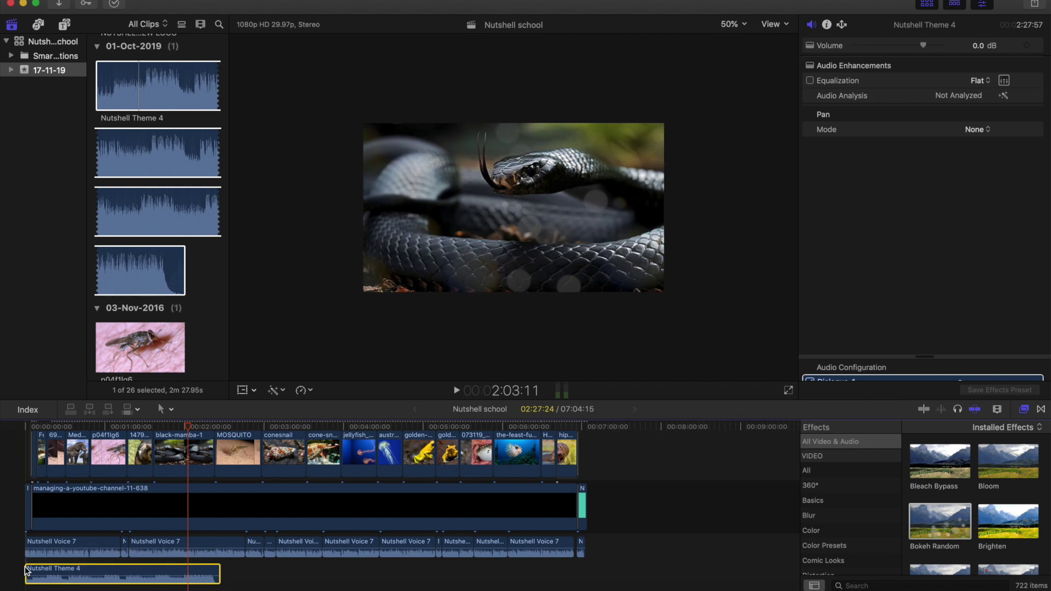
{"action": "left_click_drag", "start_coordinate": [219, 577], "coordinate": [214, 581]}
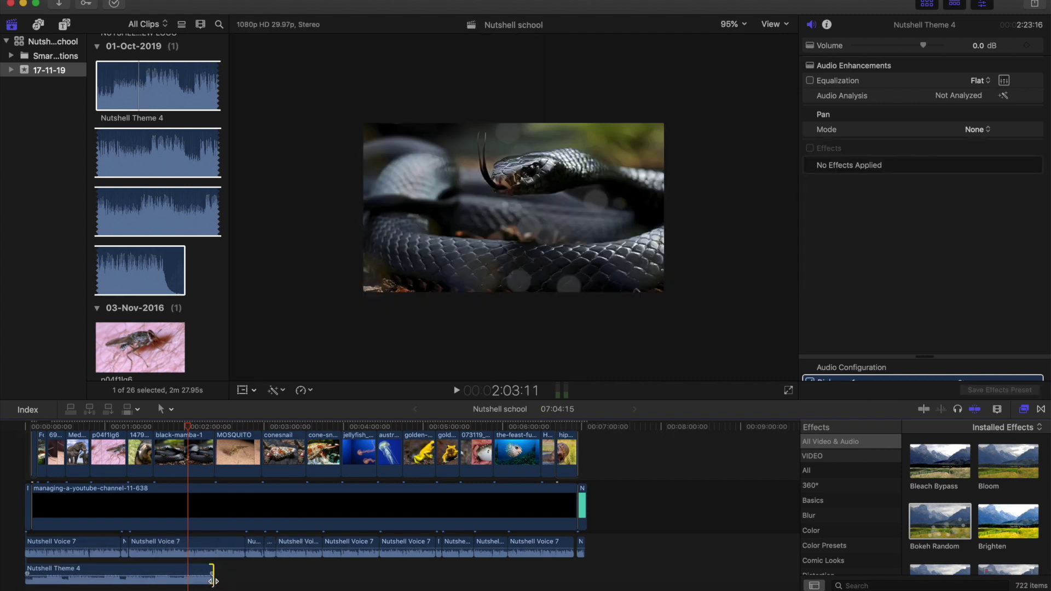
- Play the video from the start to hear the background music with the voice-over
{"action": "key", "text": "super+equal"}
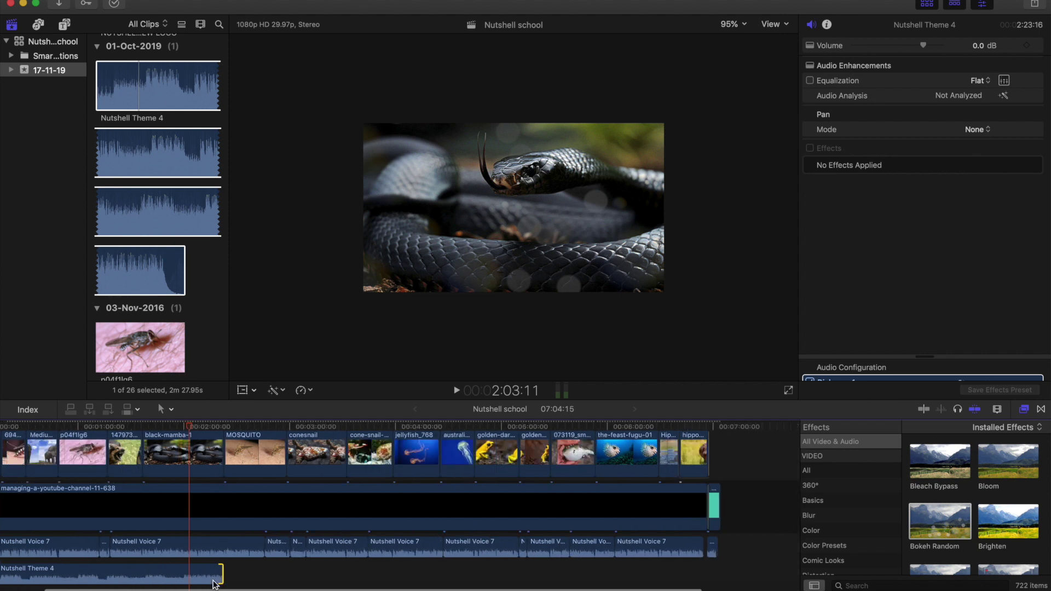
{"action": "scroll", "coordinate": [215, 585], "scroll_direction": "left", "scroll_amount": 3}
{"action": "left_click", "coordinate": [25, 427]}
{"action": "key", "text": "space"}
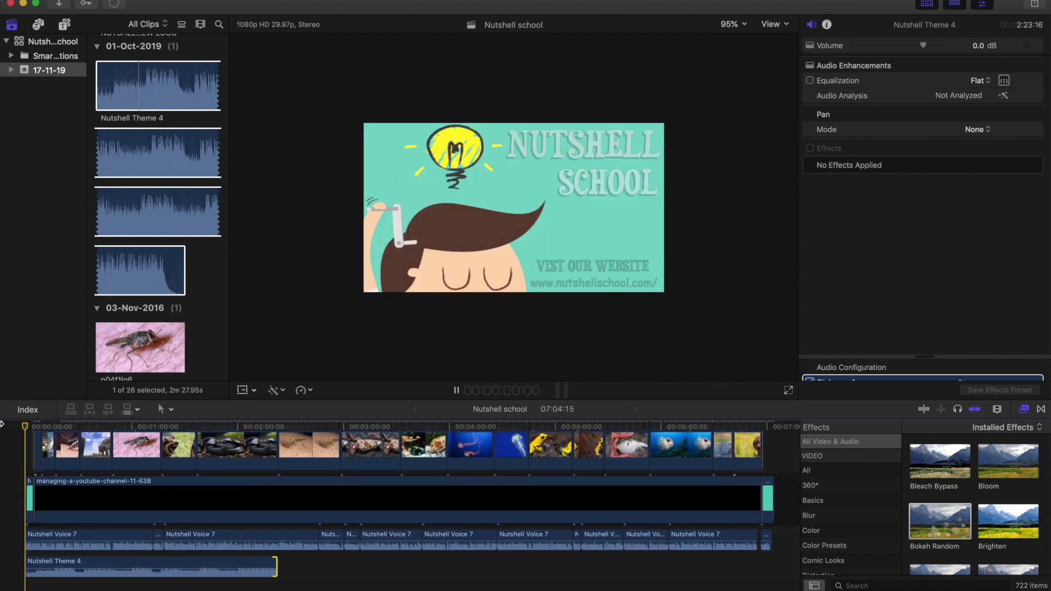
{"action": "key", "text": "space"}
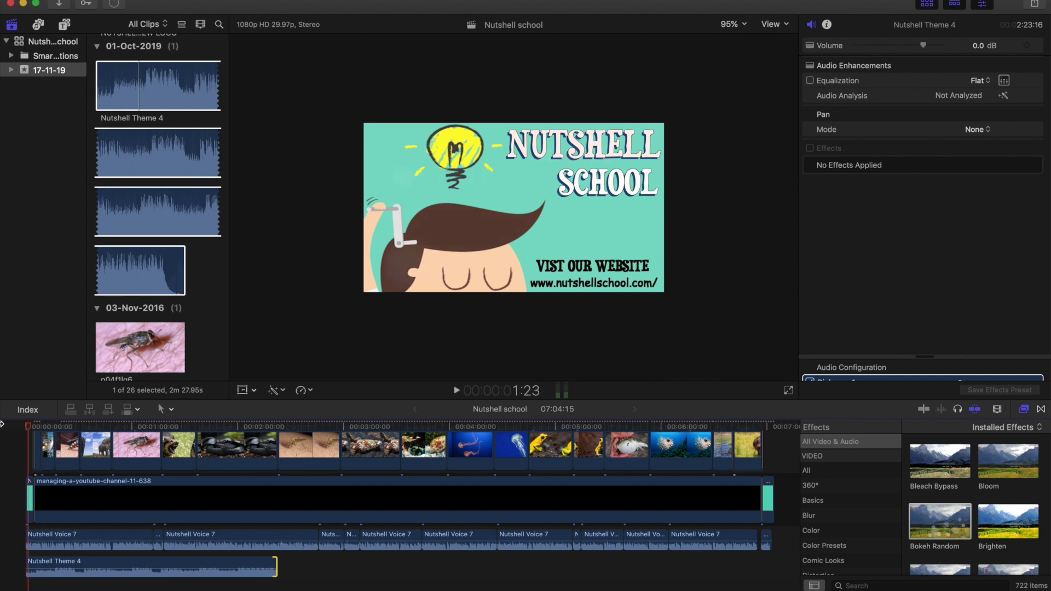
{"action": "key", "text": "super+equal"}
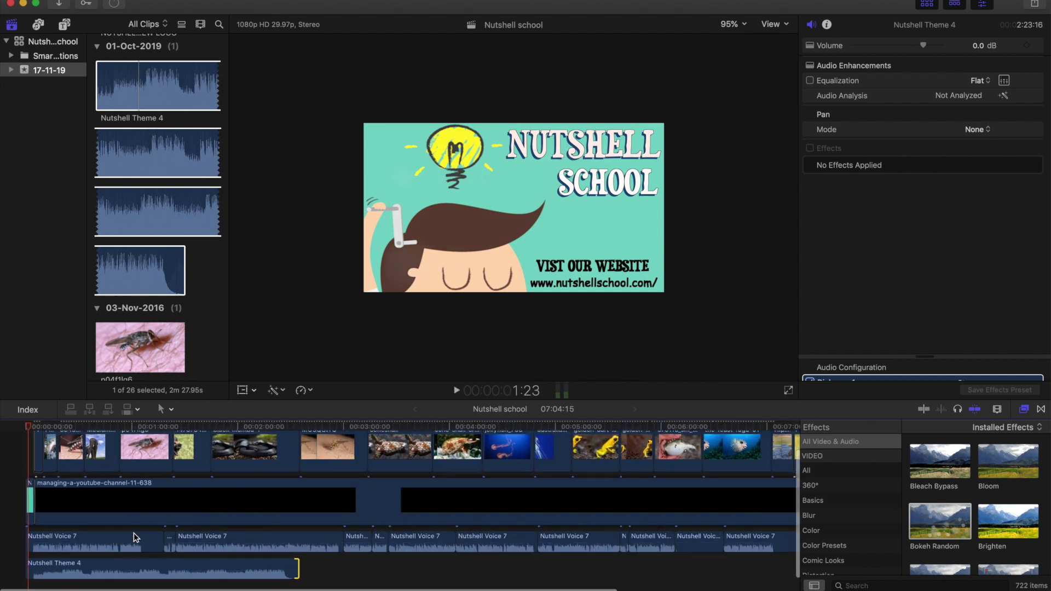
- Trim the start of the Nutshell Theme 4 clip to a duration of 2:22:45 and play the opening with it
{"action": "key", "text": "super+equal"}
{"action": "key", "text": "super+equal"}
{"action": "key", "text": "super+equal"}
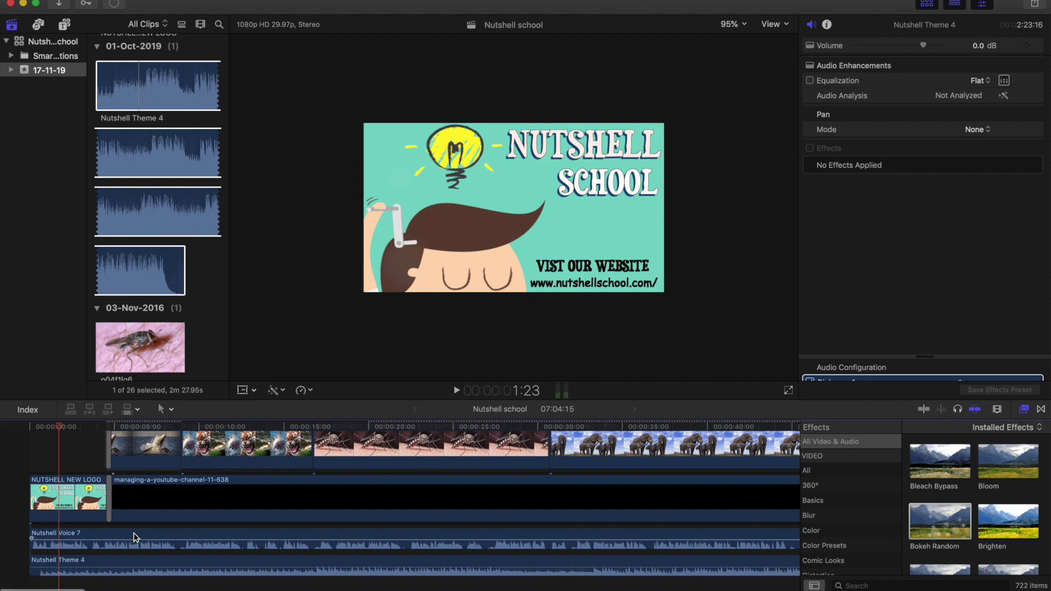
{"action": "mouse_move", "coordinate": [34, 575]}
{"action": "left_mouse_down"}
{"action": "mouse_move", "coordinate": [64, 560]}
{"action": "mouse_move", "coordinate": [46, 563]}
{"action": "left_mouse_up"}
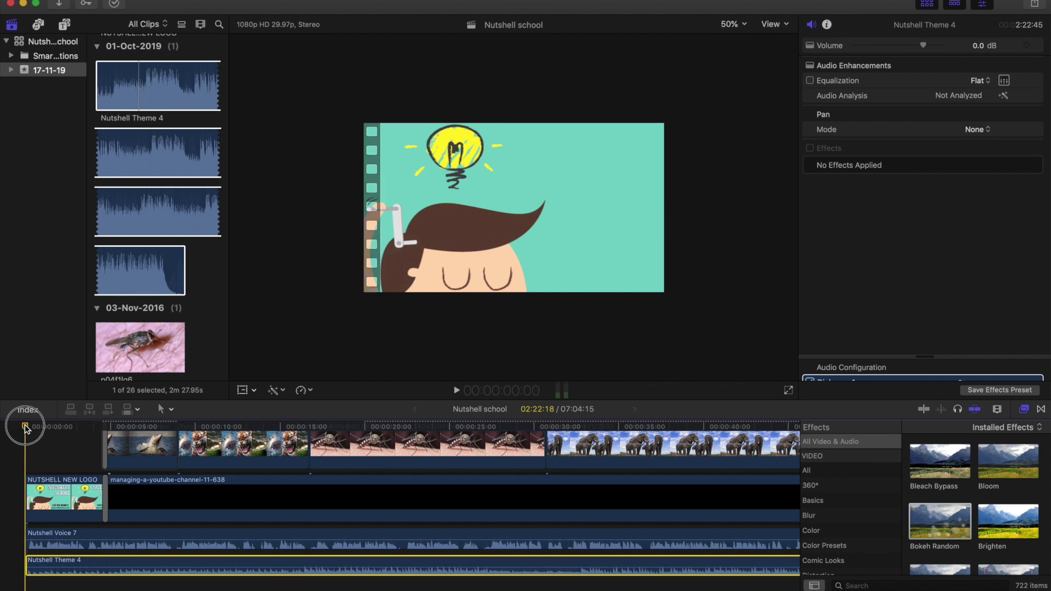
{"action": "key", "text": "space"}
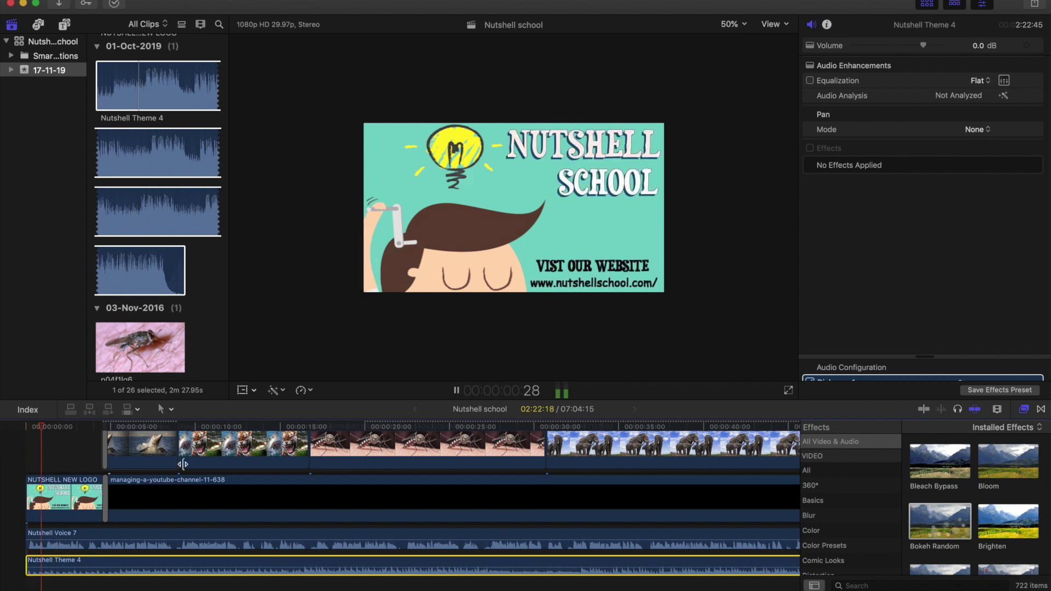
{"action": "key", "text": "super+minus"}
{"action": "key", "text": "space"}
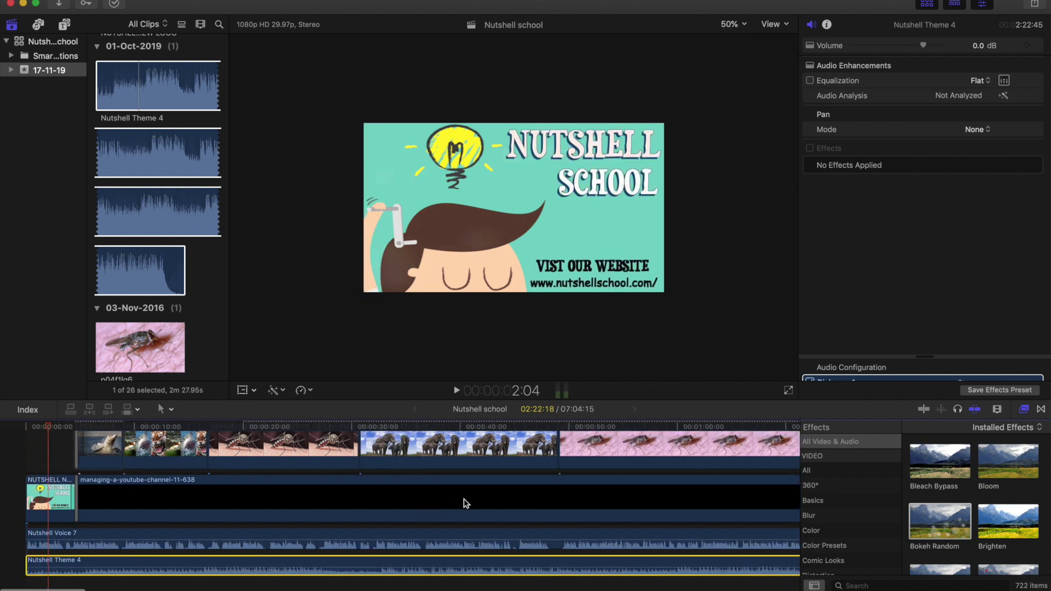
- Play the closing seconds of the Nutshell Theme 4 clip, trim its end to a duration of 2:22:03 and replay them
{"action": "scroll", "coordinate": [464, 499], "scroll_direction": "right", "scroll_amount": 15}
{"action": "scroll", "coordinate": [464, 499], "scroll_direction": "right", "scroll_amount": 8}
{"action": "left_click", "coordinate": [258, 425]}
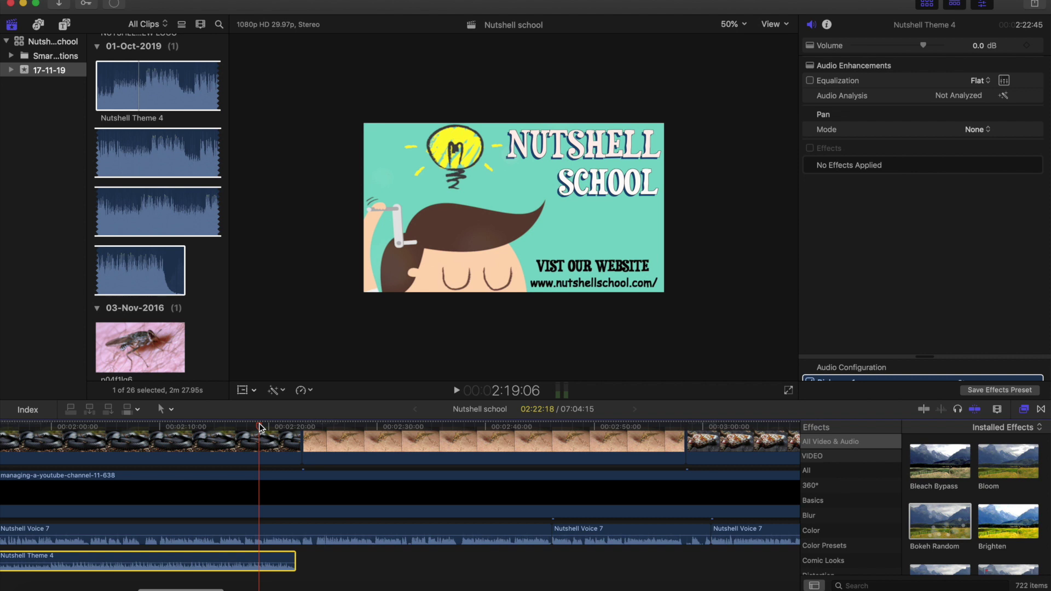
{"action": "key", "text": "space"}
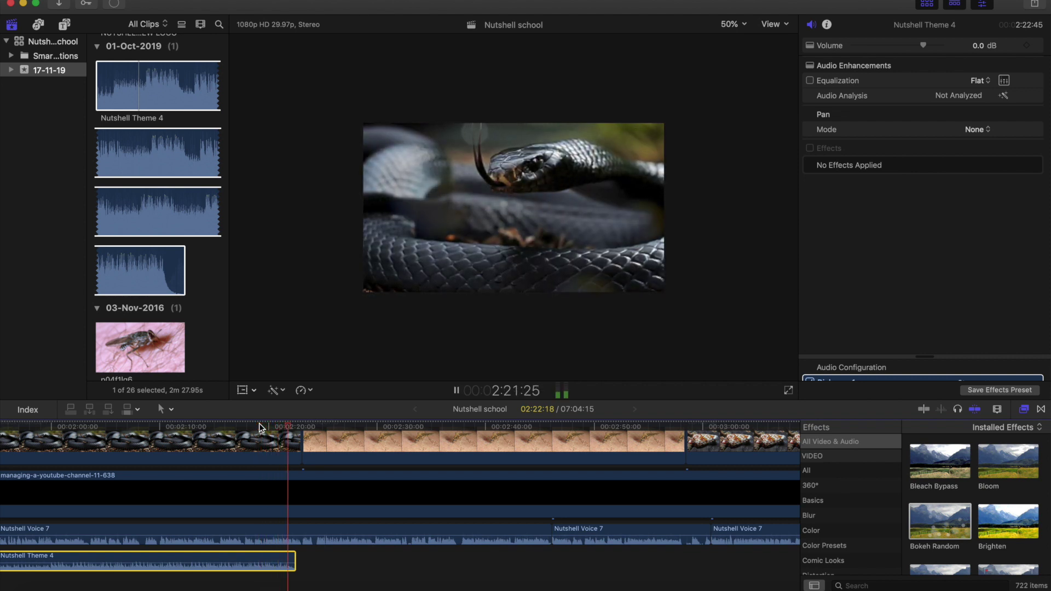
{"action": "key", "text": "space"}
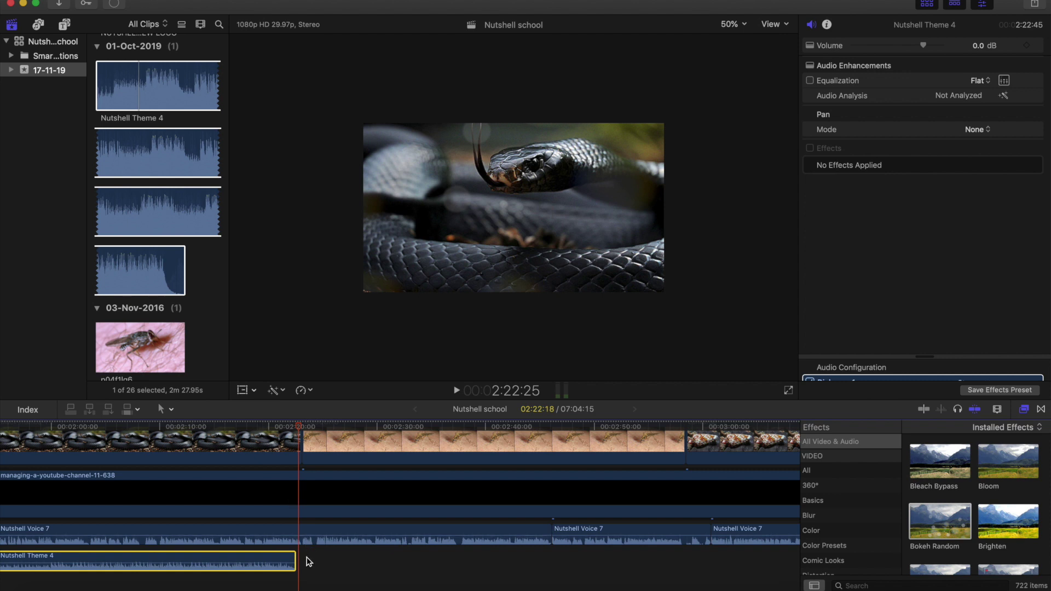
{"action": "left_click_drag", "start_coordinate": [296, 569], "coordinate": [284, 570]}
{"action": "left_click", "coordinate": [267, 428]}
{"action": "key", "text": "space"}
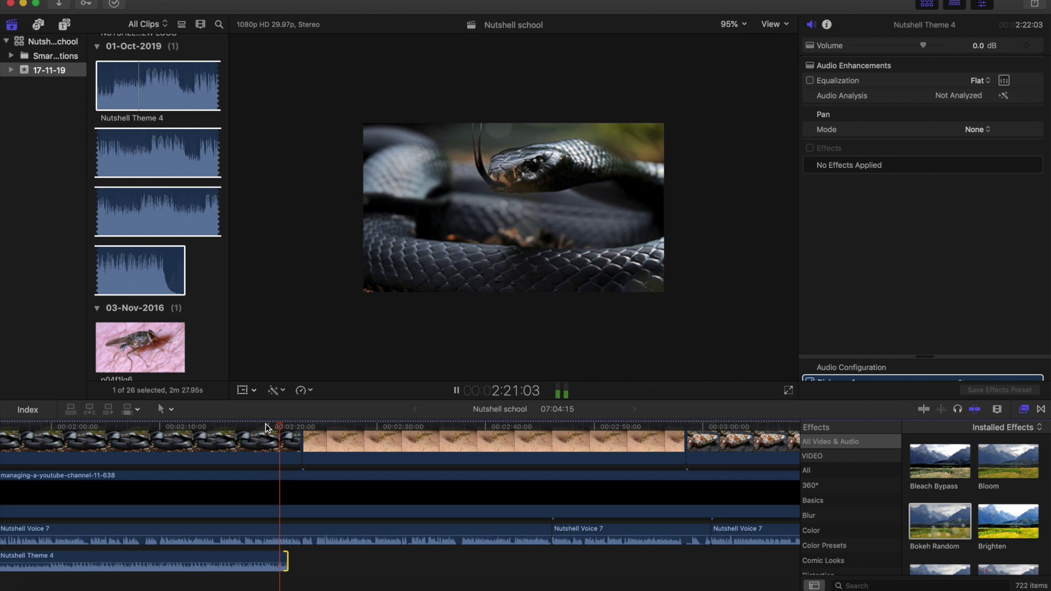
- Copy the trimmed Nutshell Theme 4 clip and paste five copies end to end after it
{"action": "left_click", "coordinate": [238, 558]}
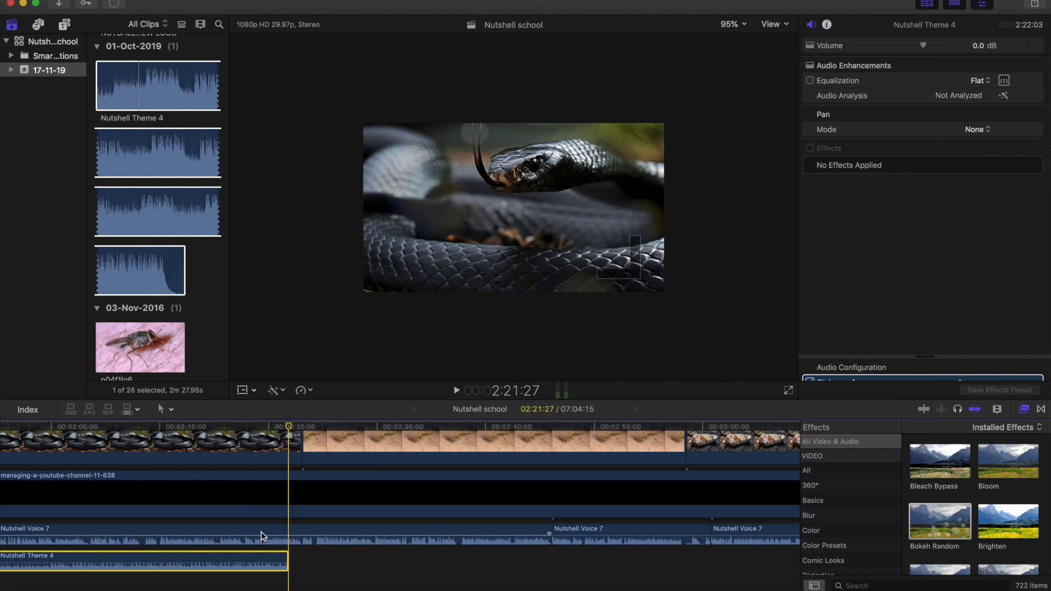
{"action": "key", "text": "super+v"}
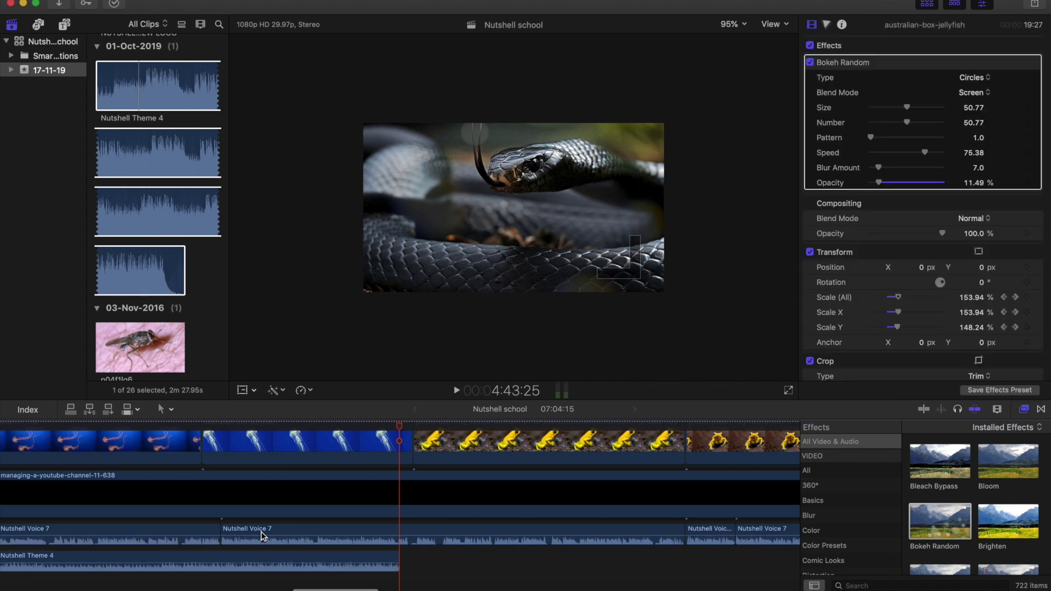
{"action": "key", "text": "super+v"}
{"action": "key", "text": "super+v"}
{"action": "key", "text": "super+v"}
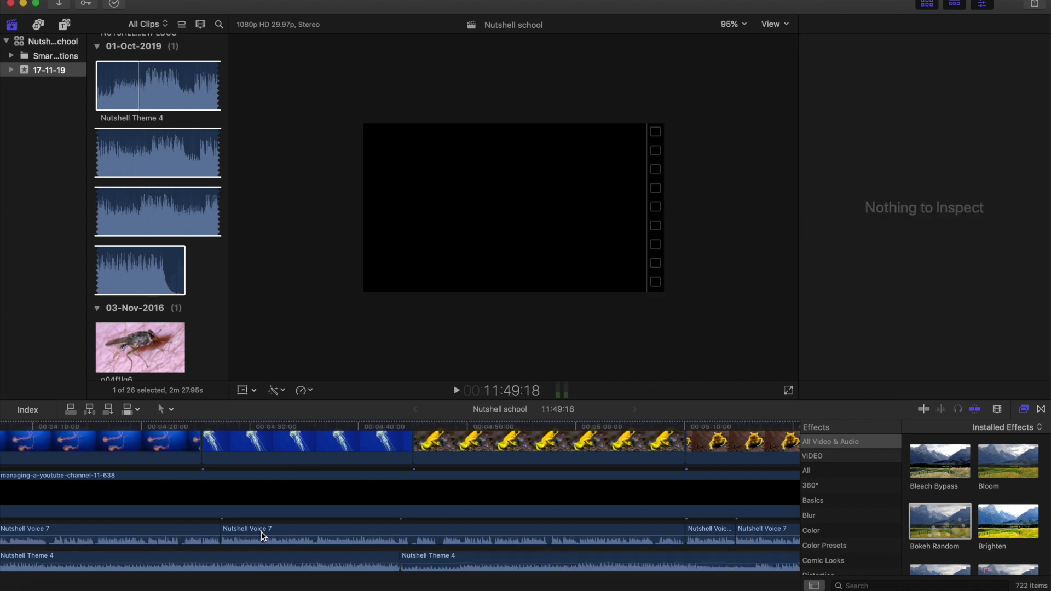
{"action": "key", "text": "super+v"}
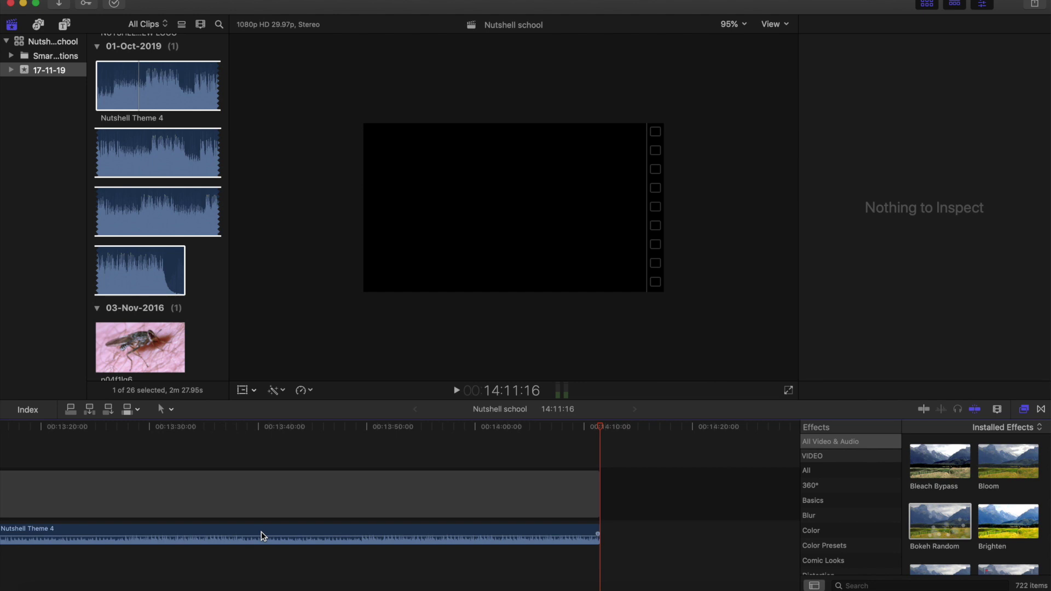
- Delete the last three Nutshell Theme 4 copies that lie beyond the end of the video
{"action": "key", "text": "super+minus"}
{"action": "key", "text": "super+minus"}
{"action": "key", "text": "super+minus"}
{"action": "key", "text": "super+minus"}
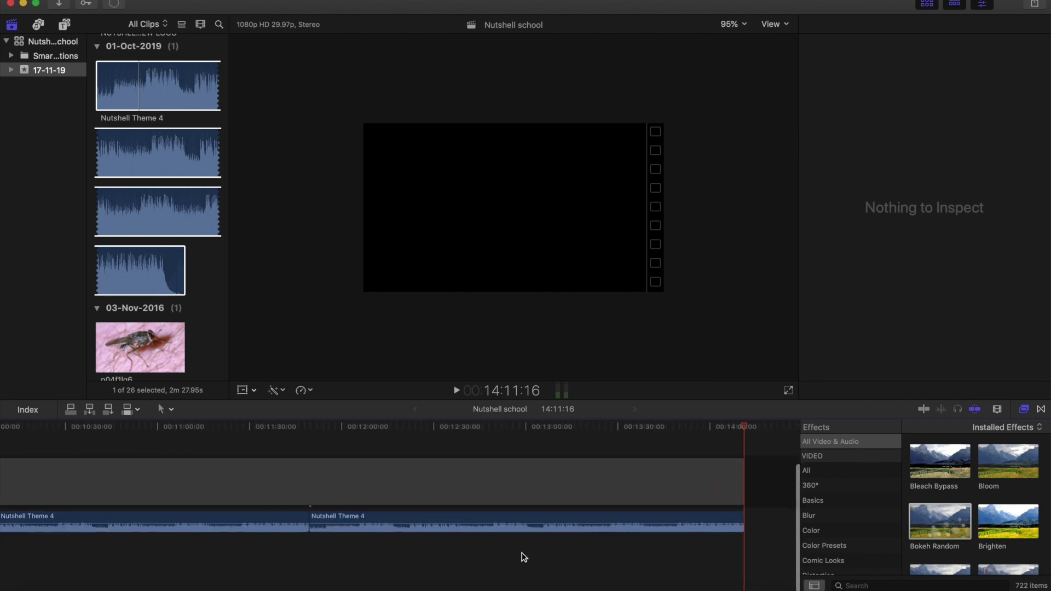
{"action": "left_click", "coordinate": [519, 525]}
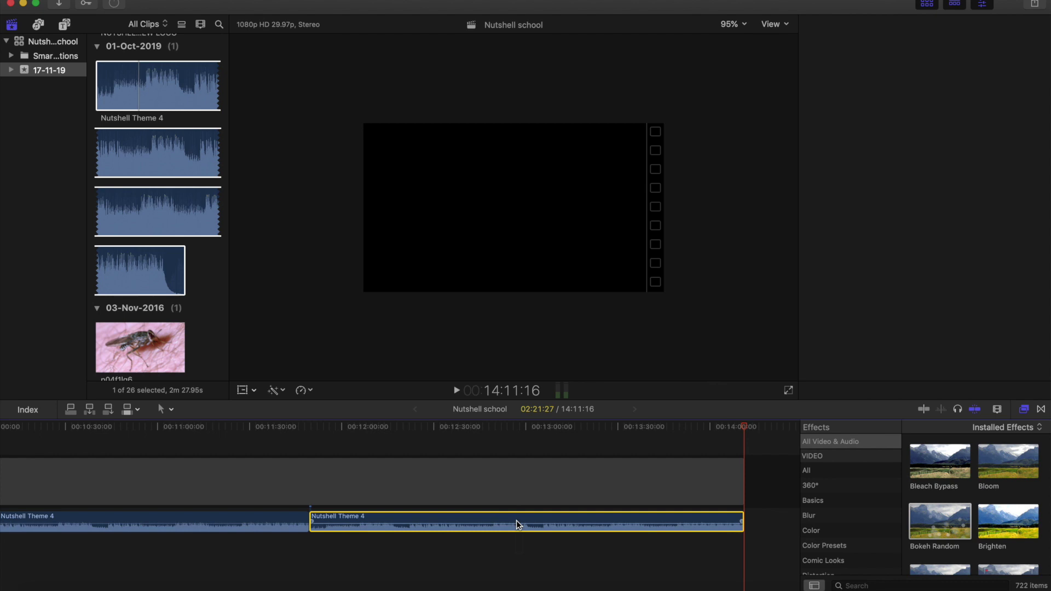
{"action": "key", "text": "Delete"}
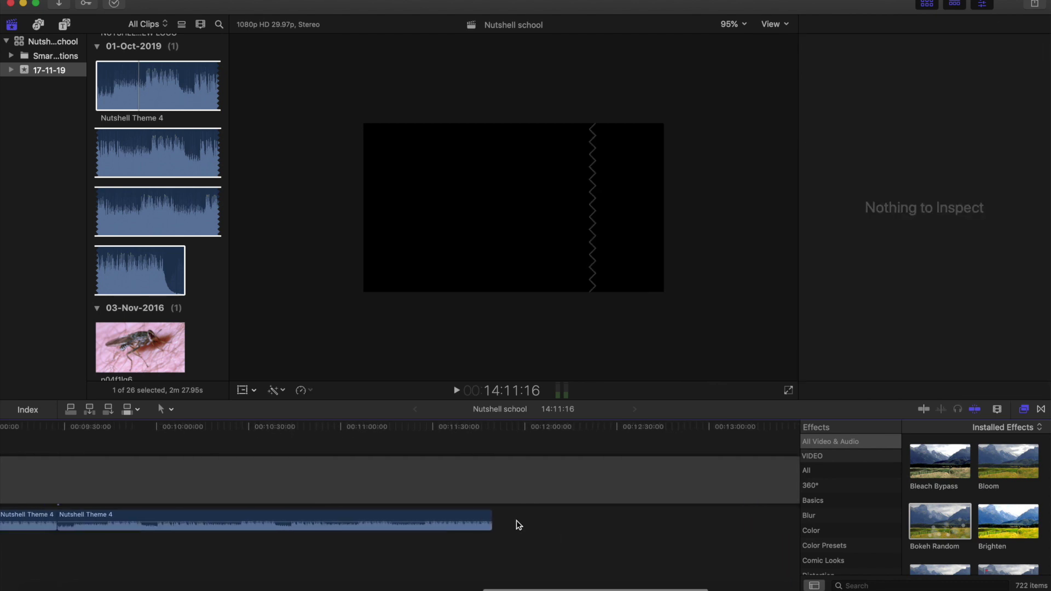
{"action": "scroll", "coordinate": [517, 522], "scroll_direction": "left", "scroll_amount": 10}
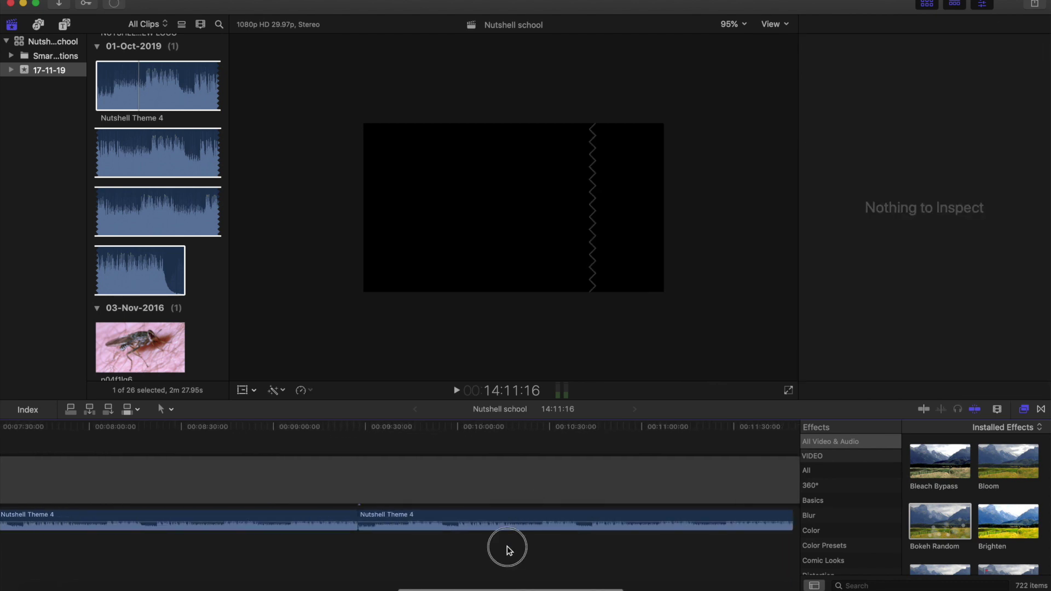
{"action": "left_click", "coordinate": [507, 524]}
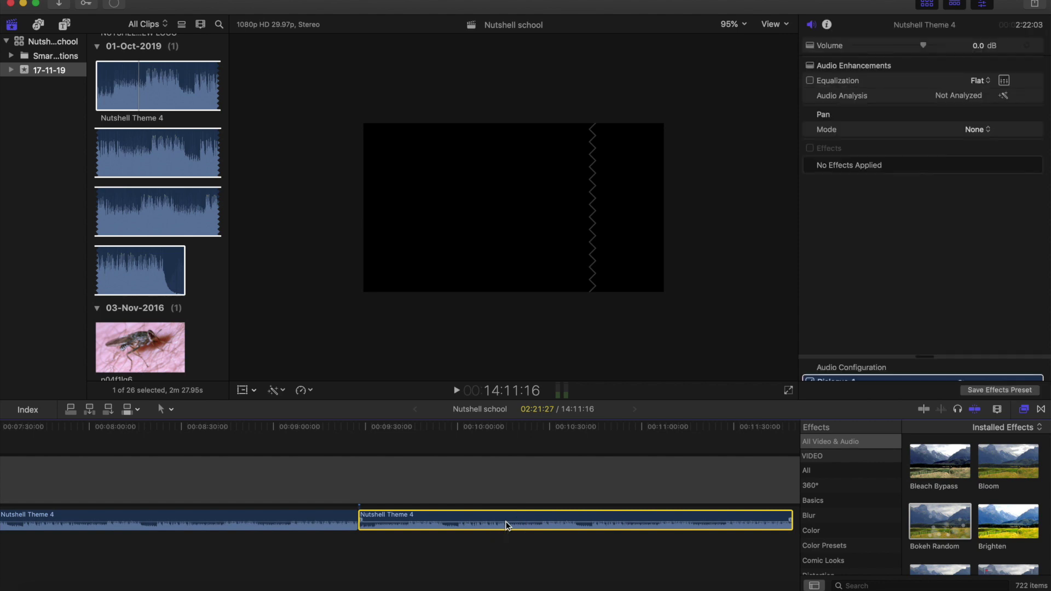
{"action": "key", "text": "Delete"}
{"action": "scroll", "coordinate": [507, 525], "scroll_direction": "left", "scroll_amount": 5}
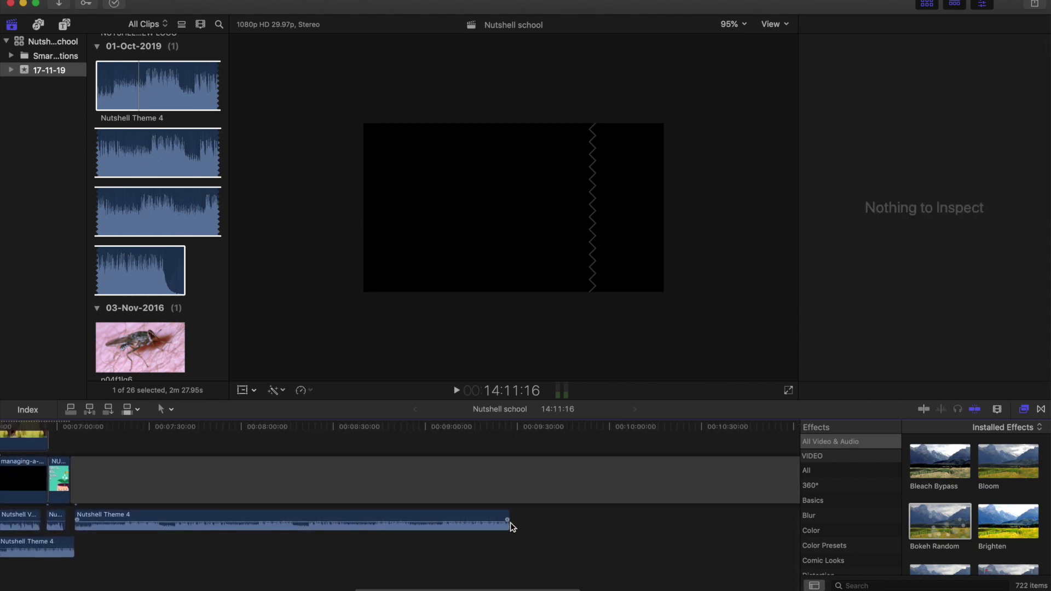
{"action": "left_click", "coordinate": [500, 526]}
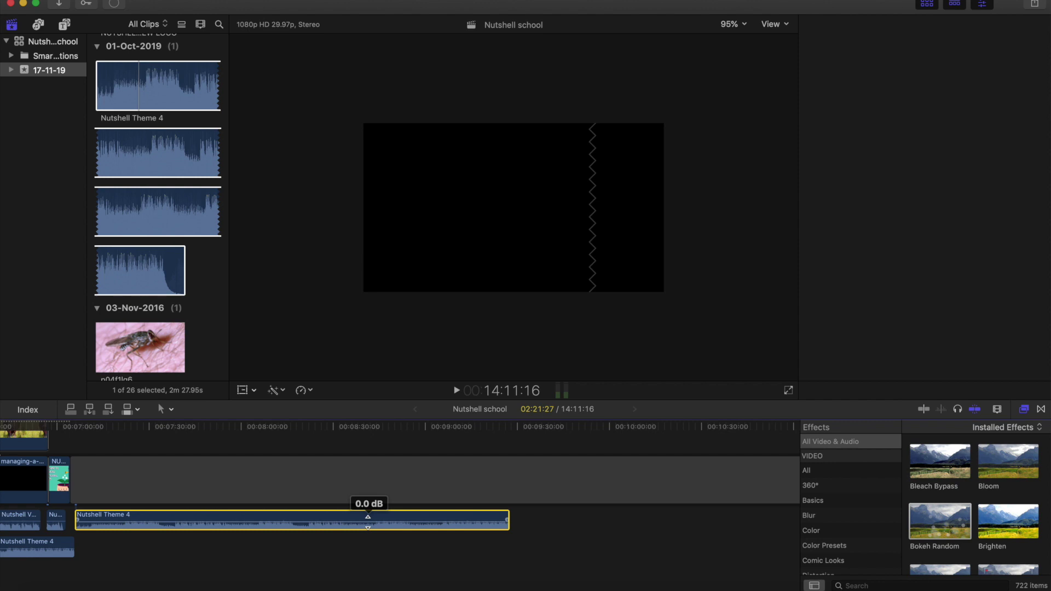
{"action": "key", "text": "Delete"}
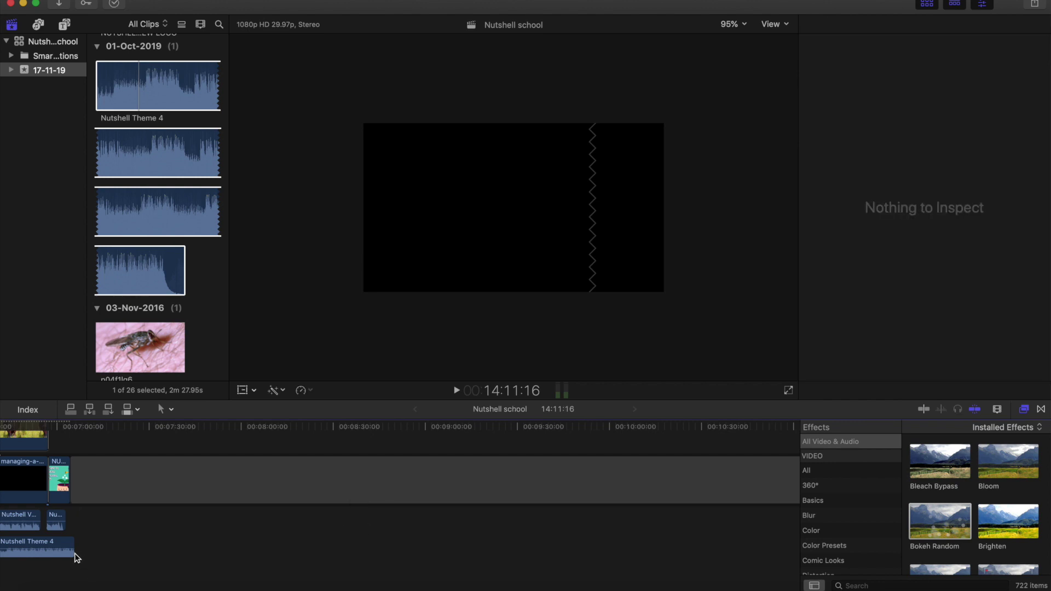
- Trim the last Nutshell Theme 4 clip to end with the video at 7:04:15 and delete the empty gap after the closing logo
{"action": "left_click_drag", "start_coordinate": [72, 552], "coordinate": [67, 551]}
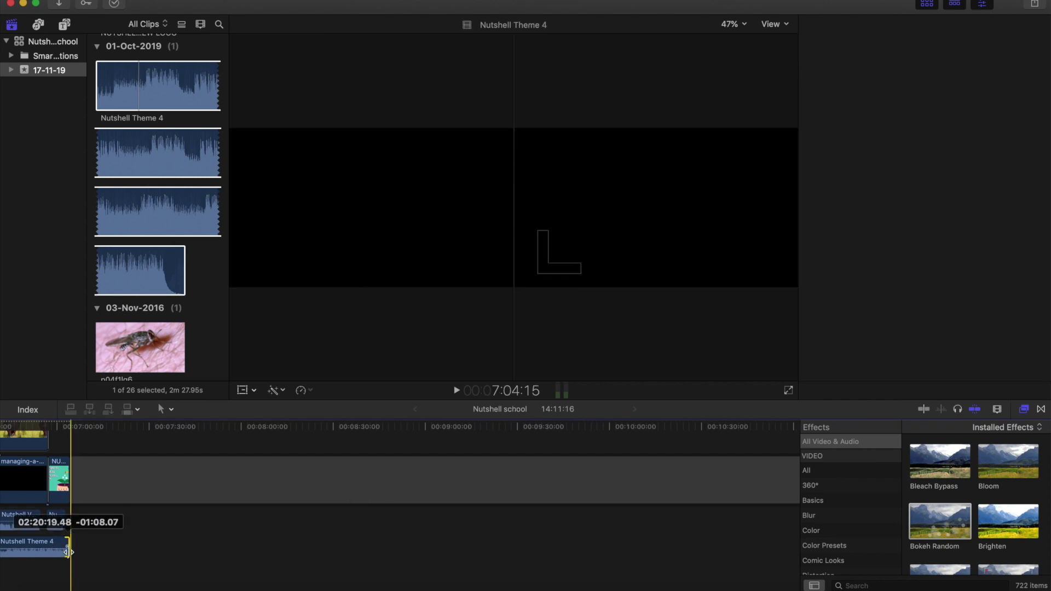
{"action": "left_click_drag", "start_coordinate": [134, 517], "coordinate": [133, 467]}
{"action": "left_click", "coordinate": [134, 465]}
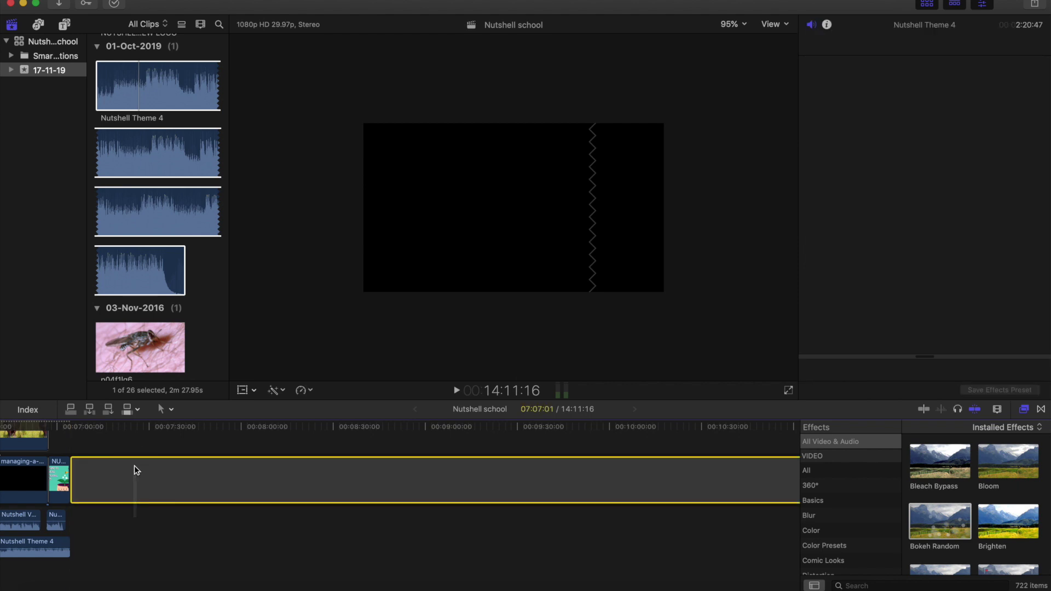
{"action": "key", "text": "Delete"}
- Play the join between the second and third Nutshell Theme 4 clips from 4:42:28 and try adjusting the third clip's start
{"action": "scroll", "coordinate": [134, 465], "scroll_direction": "up", "scroll_amount": 5}
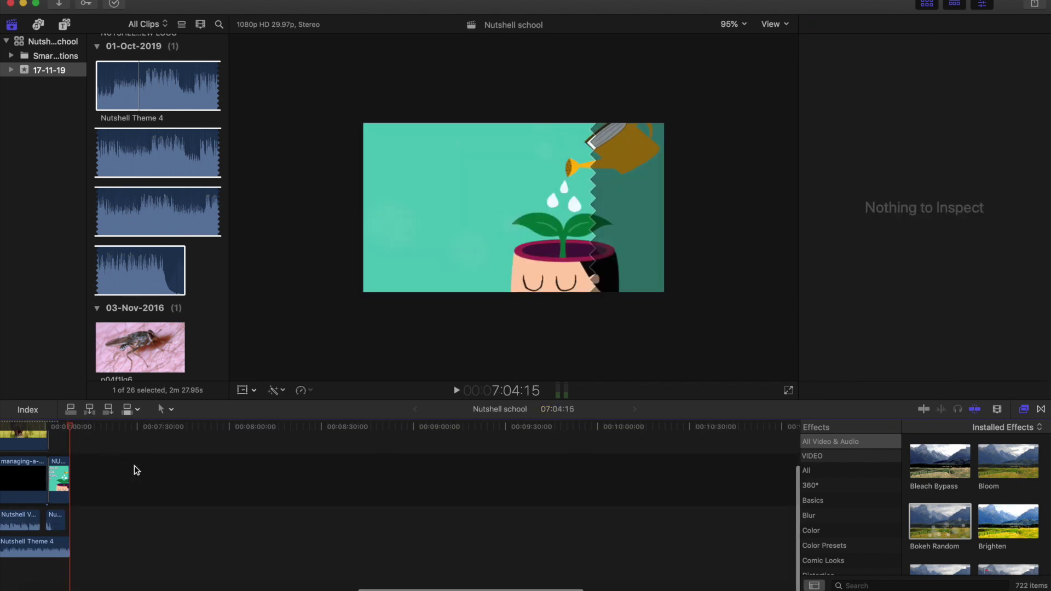
{"action": "scroll", "coordinate": [134, 466], "scroll_direction": "up", "scroll_amount": 4}
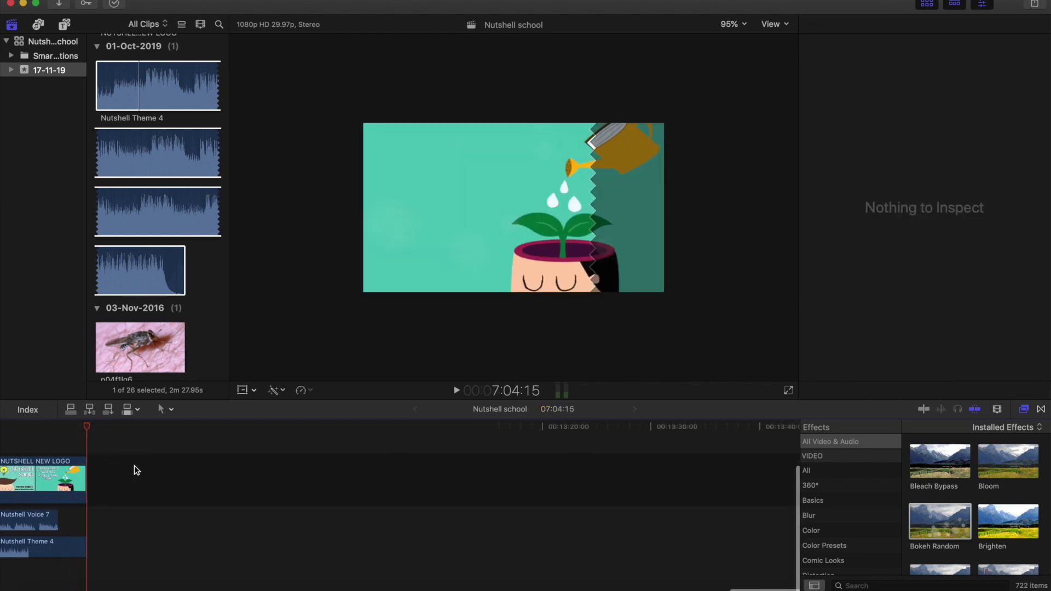
{"action": "scroll", "coordinate": [134, 465], "scroll_direction": "left", "scroll_amount": 20}
{"action": "scroll", "coordinate": [134, 465], "scroll_direction": "left", "scroll_amount": 15}
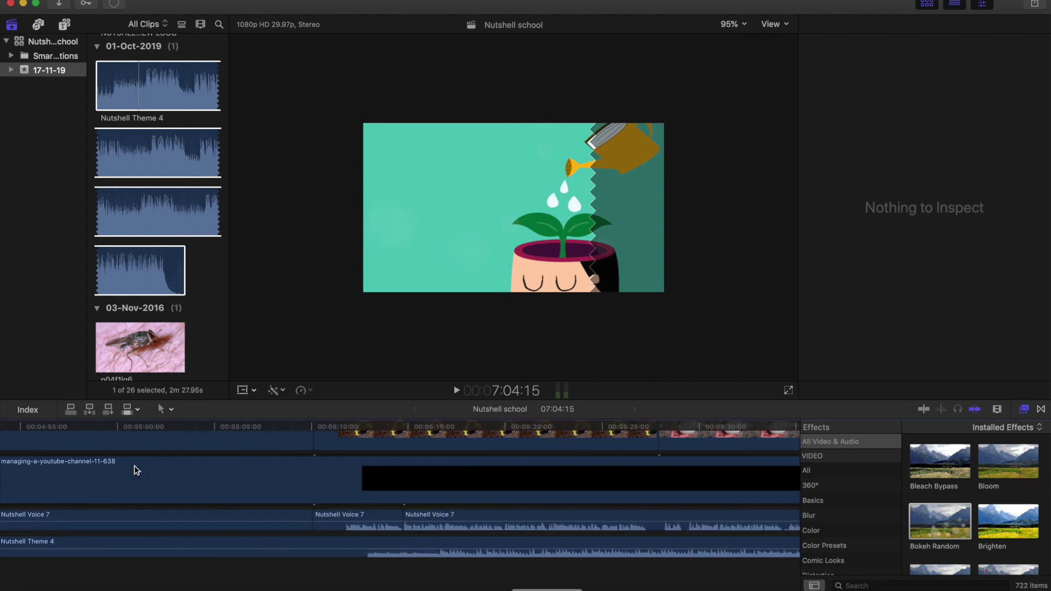
{"action": "scroll", "coordinate": [133, 466], "scroll_direction": "right", "scroll_amount": 3}
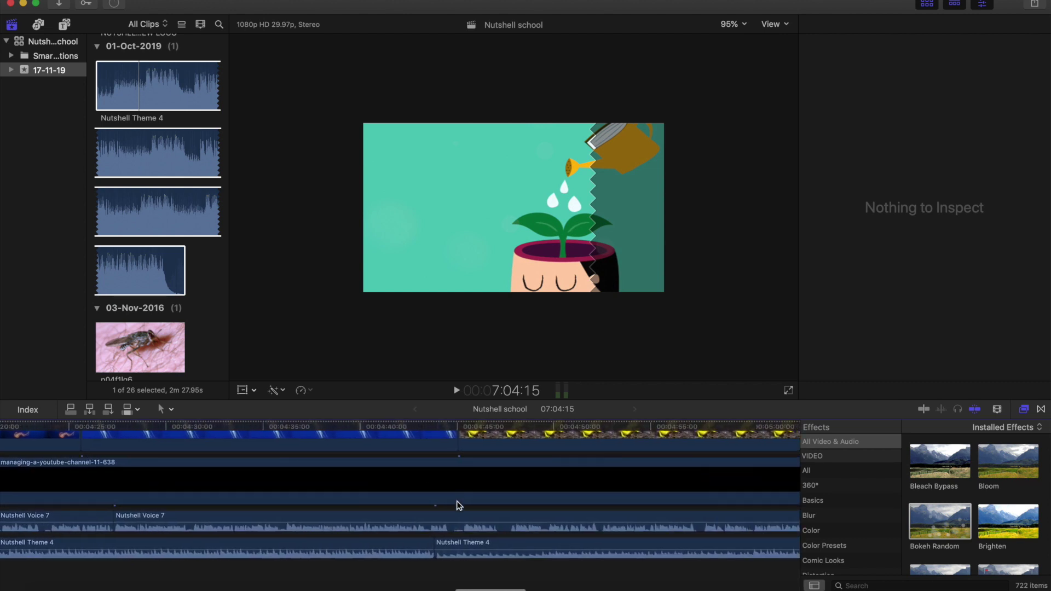
{"action": "left_click", "coordinate": [418, 430]}
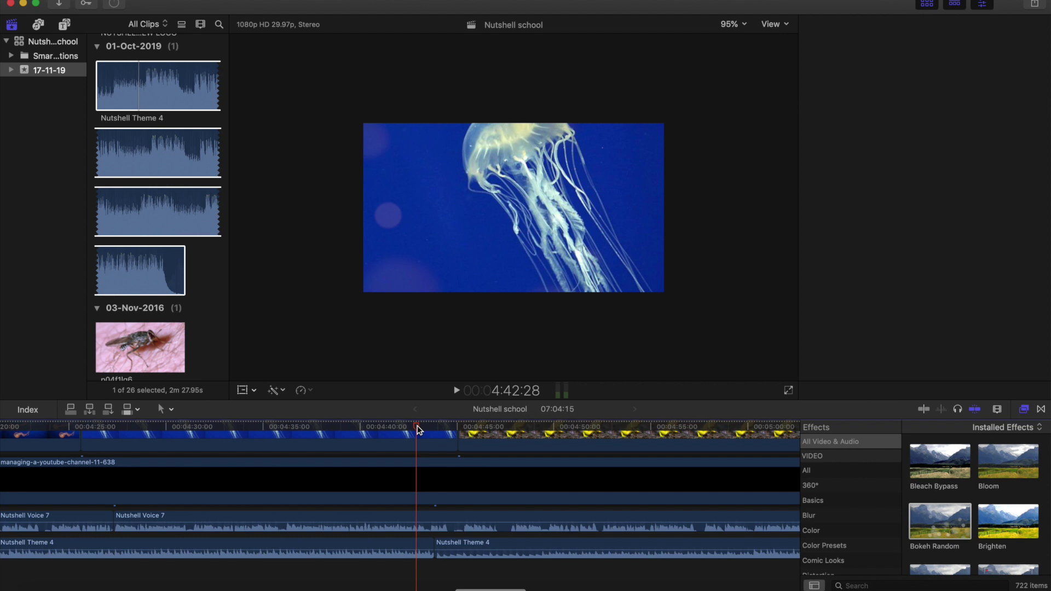
{"action": "key", "text": "super+4"}
{"action": "key", "text": "space"}
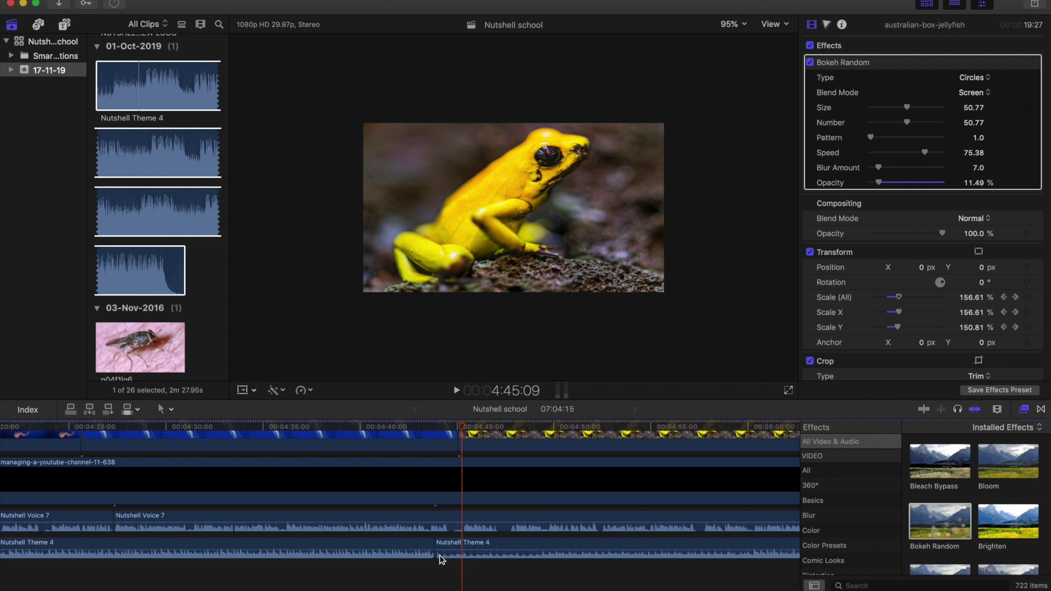
{"action": "left_click_drag", "start_coordinate": [438, 556], "coordinate": [439, 557]}
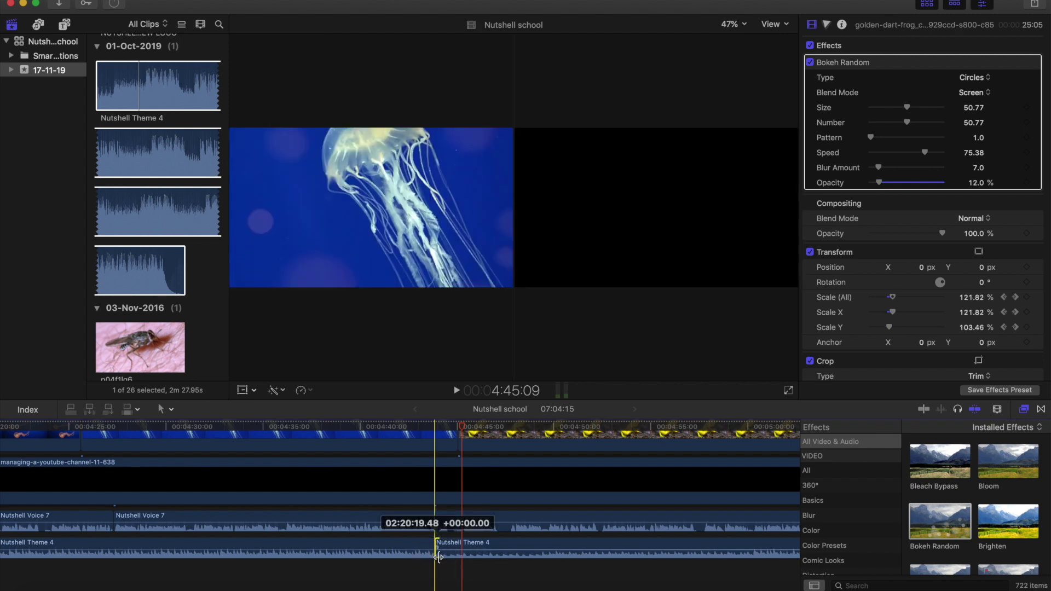
{"action": "left_click_drag", "start_coordinate": [438, 557], "coordinate": [439, 557]}
- Delete the third Nutshell Theme 4 clip from the end of the timeline
{"action": "key", "text": "super+minus"}
{"action": "key", "text": "super+minus"}
{"action": "key", "text": "super+minus"}
{"action": "left_click", "coordinate": [391, 565]}
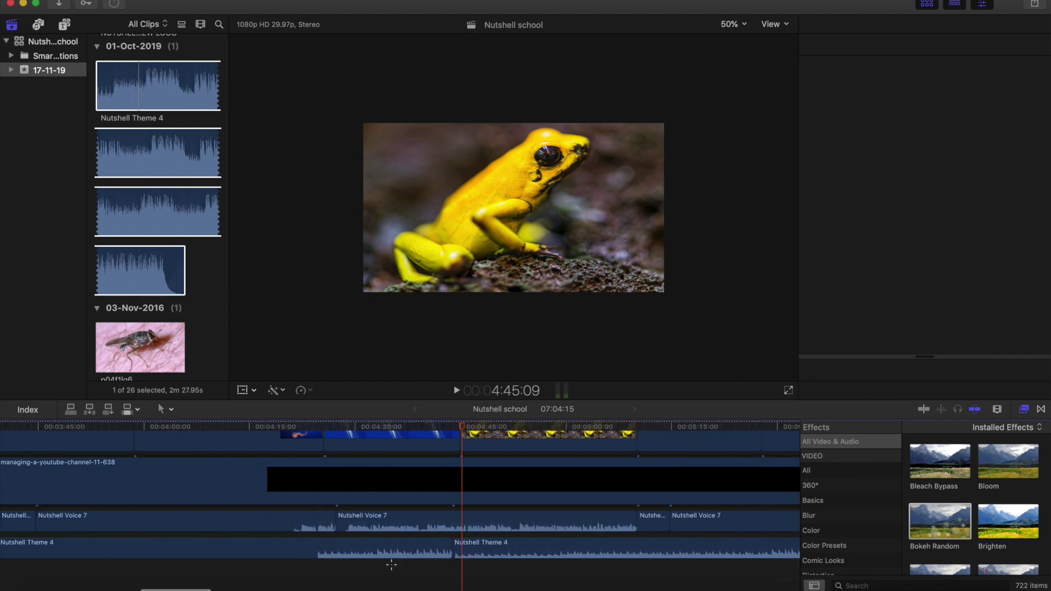
{"action": "key", "text": "super+minus"}
{"action": "key", "text": "super+minus"}
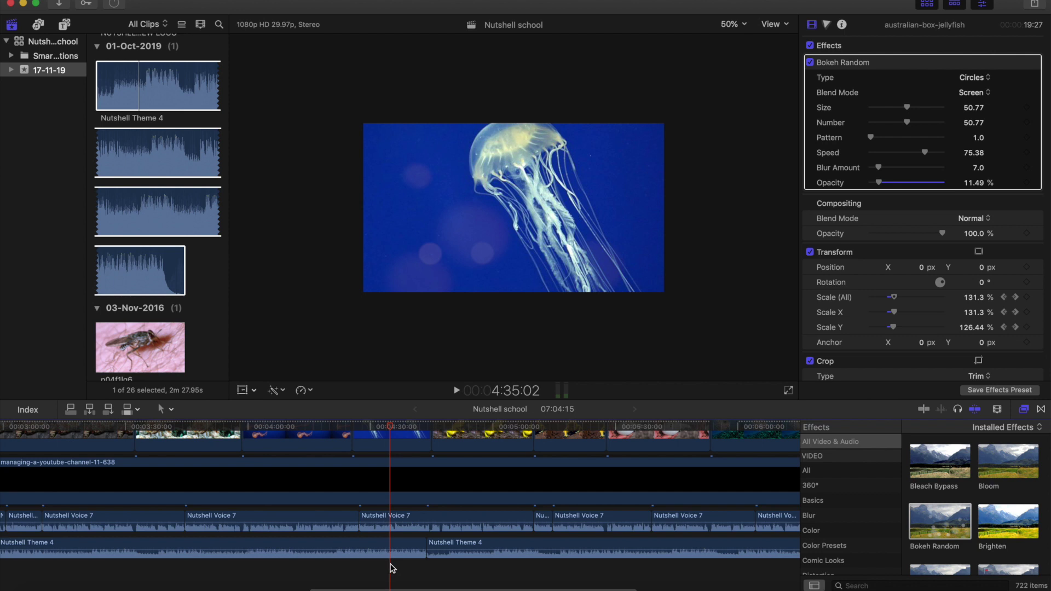
{"action": "key", "text": "super+minus"}
{"action": "key", "text": "super+minus"}
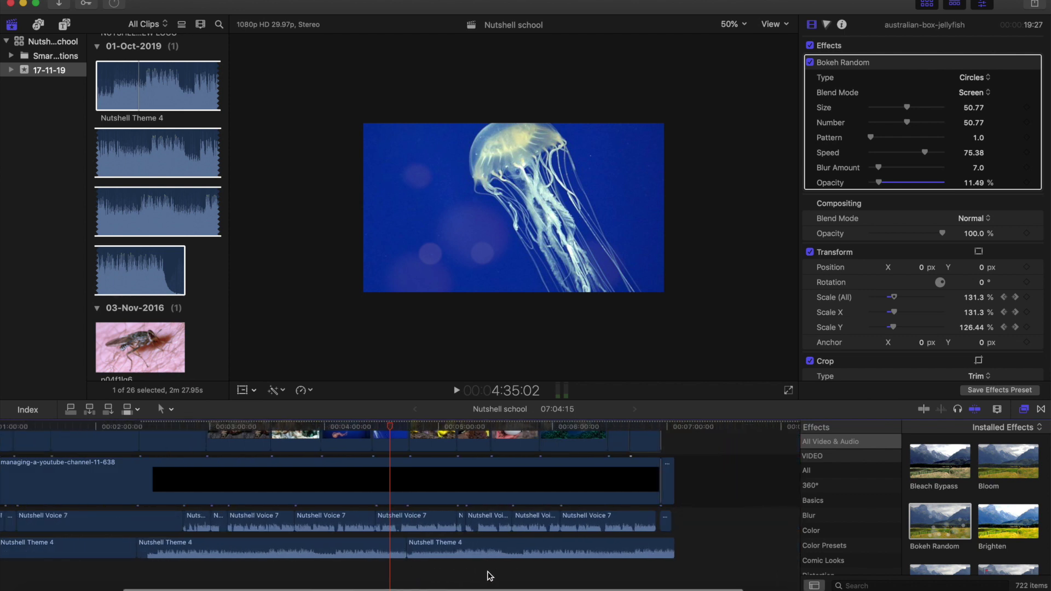
{"action": "key", "text": "super+minus"}
{"action": "key", "text": "super+minus"}
{"action": "left_click_drag", "start_coordinate": [497, 556], "coordinate": [343, 552]}
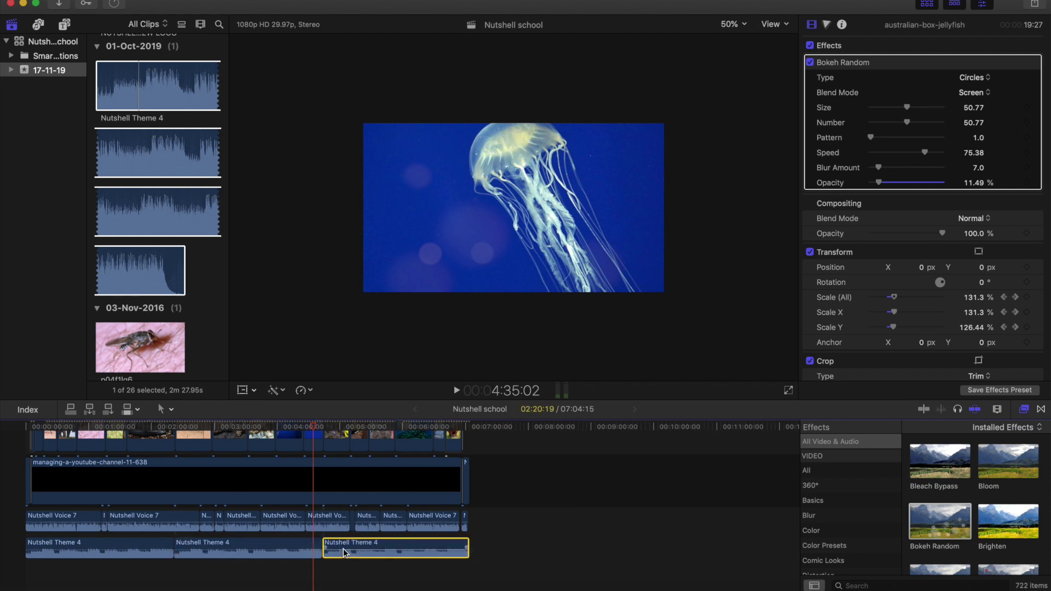
{"action": "key", "text": "Delete"}
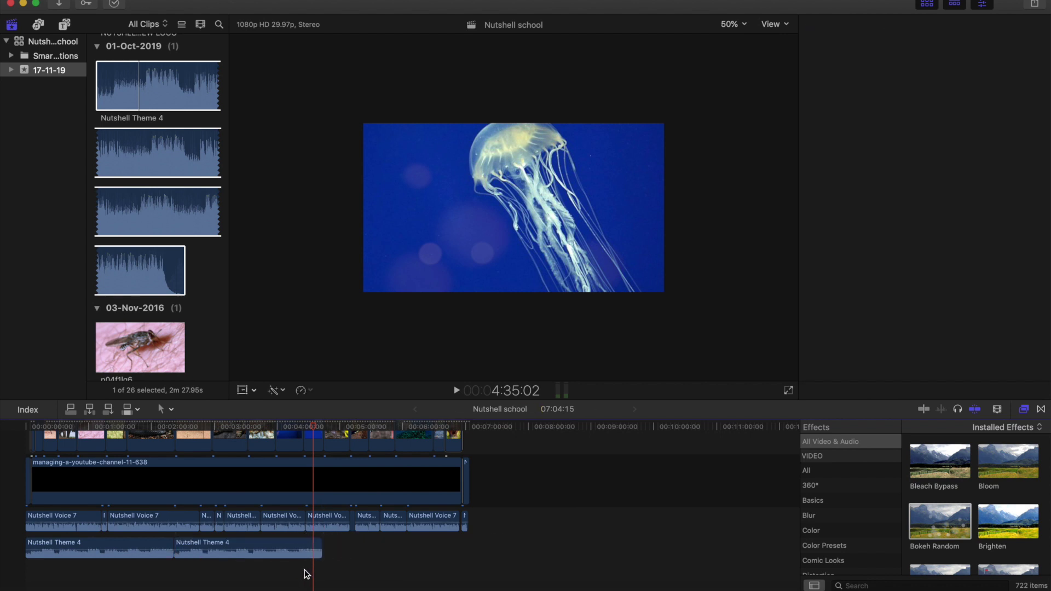
- Play the music just after the join between the first and second Nutshell Theme 4 clips, from about 2:27
{"action": "key", "text": "super+equal"}
{"action": "key", "text": "super+equal"}
{"action": "key", "text": "super+equal"}
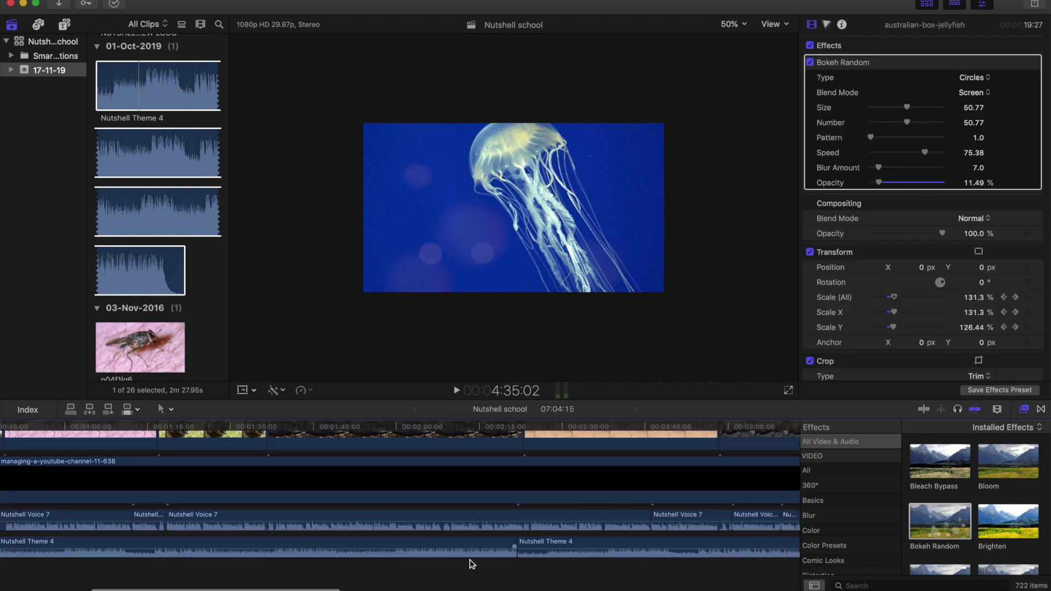
{"action": "scroll", "coordinate": [536, 570], "scroll_direction": "right", "scroll_amount": 10}
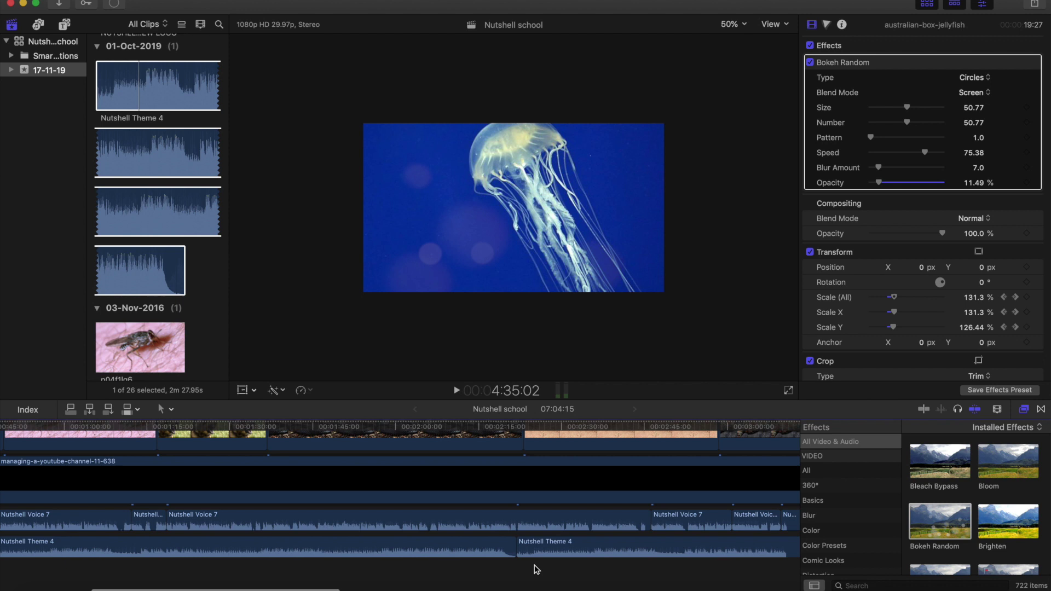
{"action": "scroll", "coordinate": [536, 570], "scroll_direction": "left", "scroll_amount": 5}
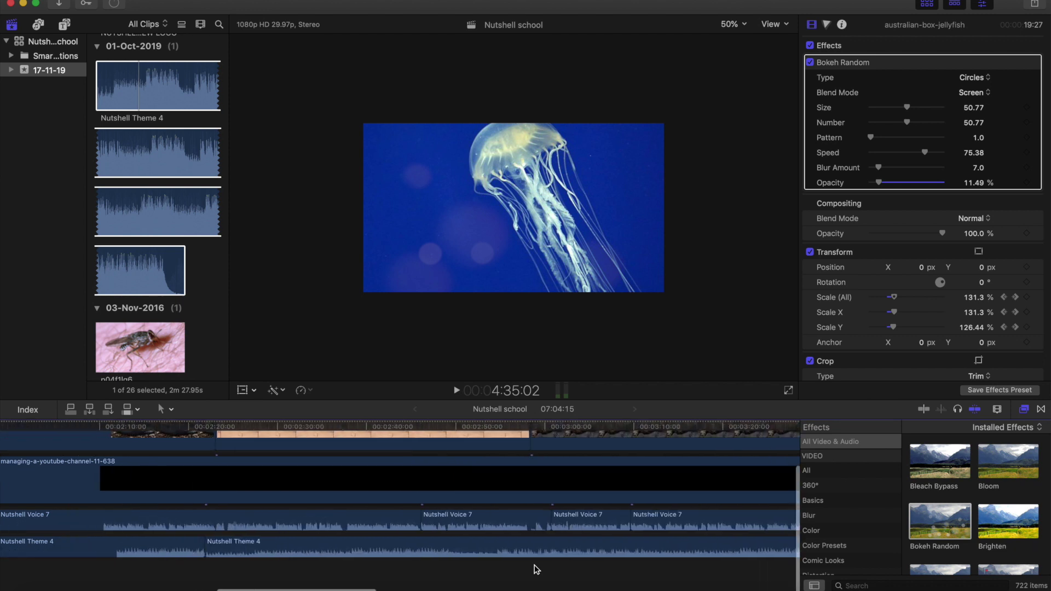
{"action": "scroll", "coordinate": [536, 569], "scroll_direction": "left", "scroll_amount": 1}
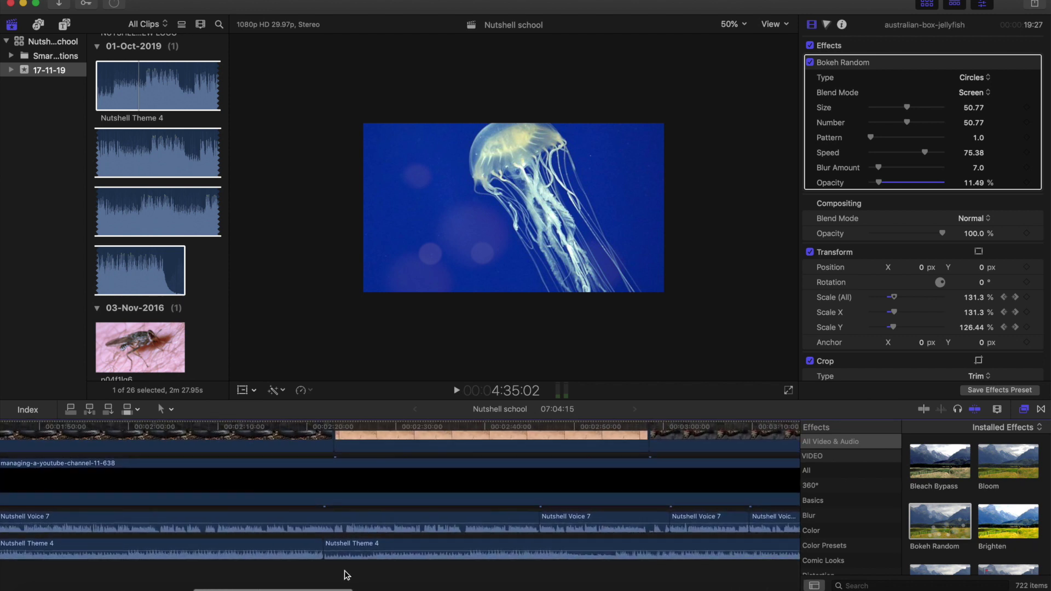
{"action": "scroll", "coordinate": [322, 577], "scroll_direction": "right", "scroll_amount": 5}
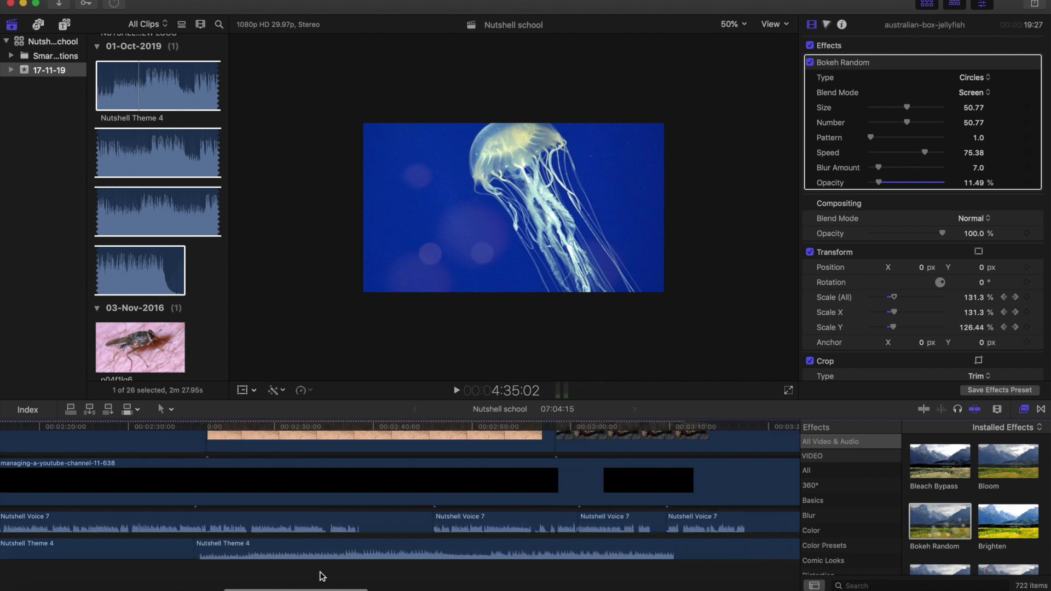
{"action": "scroll", "coordinate": [322, 576], "scroll_direction": "left", "scroll_amount": 2}
{"action": "scroll", "coordinate": [307, 575], "scroll_direction": "left", "scroll_amount": 1}
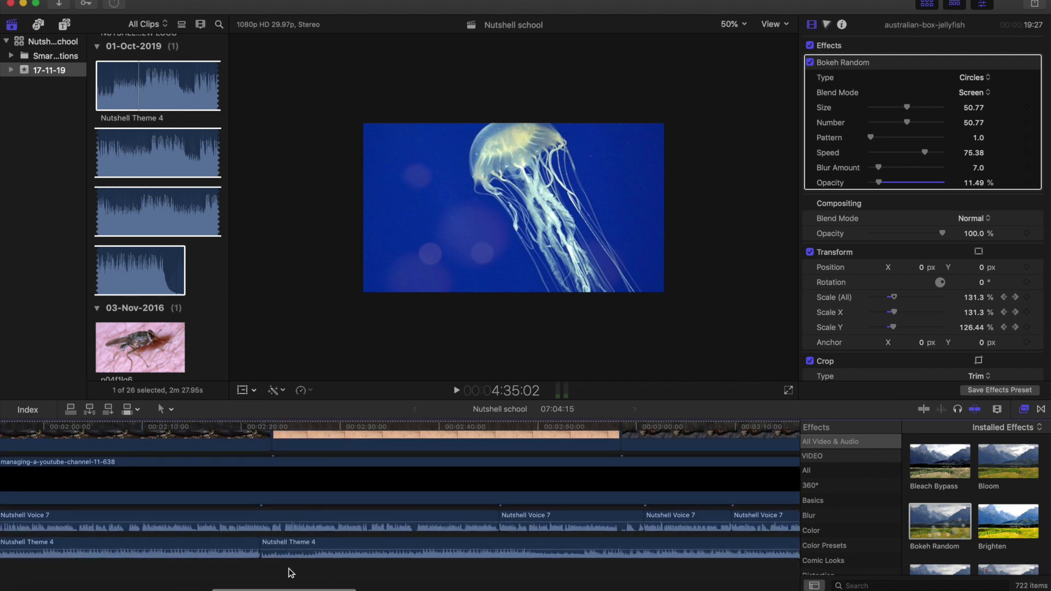
{"action": "left_click", "coordinate": [262, 556]}
{"action": "left_click", "coordinate": [319, 426]}
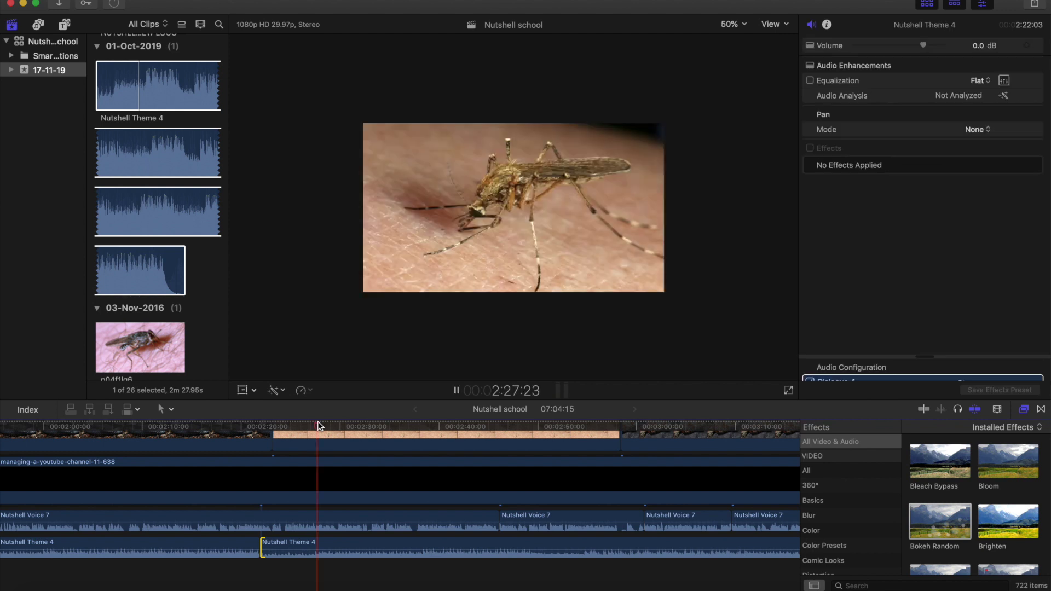
{"action": "key", "text": "space"}
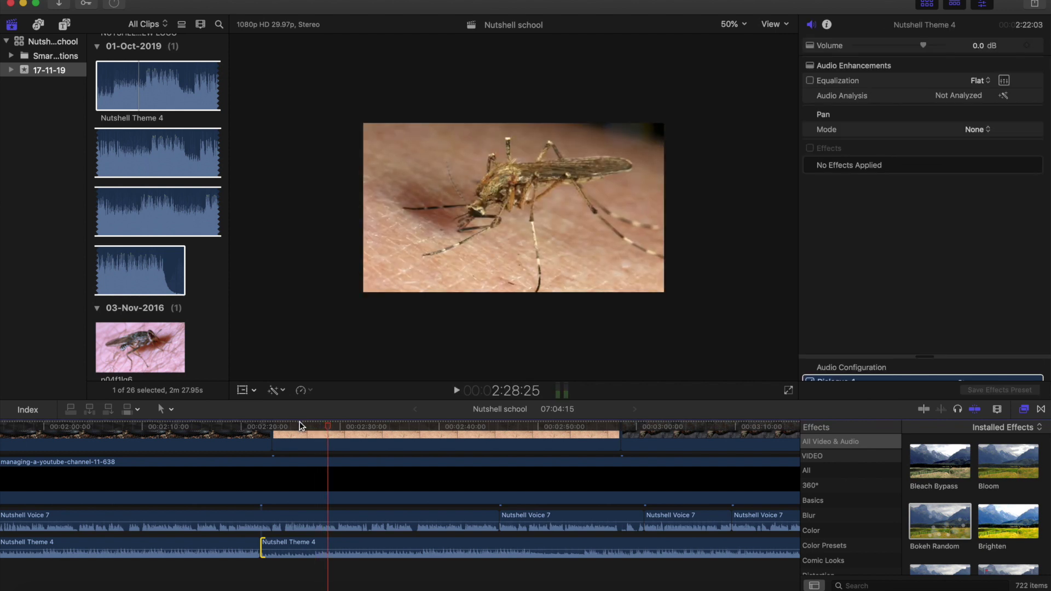
- Trim the start of the second Nutshell Theme 4 clip slightly to a clip duration of 2:21:54
{"action": "scroll", "coordinate": [266, 566], "scroll_direction": "left", "scroll_amount": 1}
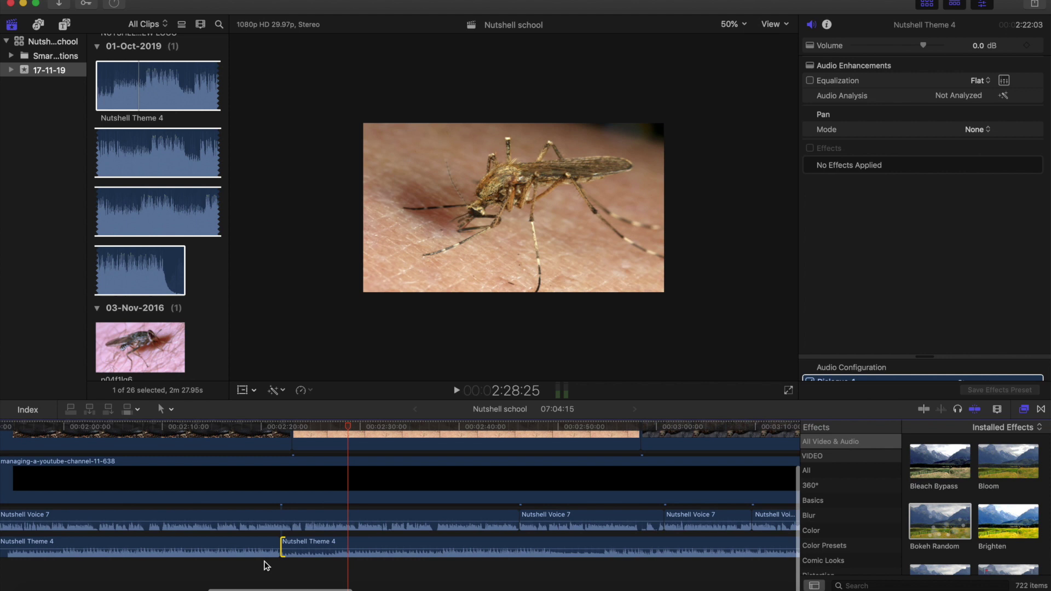
{"action": "key", "text": "super+equal"}
{"action": "key", "text": "super+equal"}
{"action": "key", "text": "super+equal"}
{"action": "key", "text": "super+equal"}
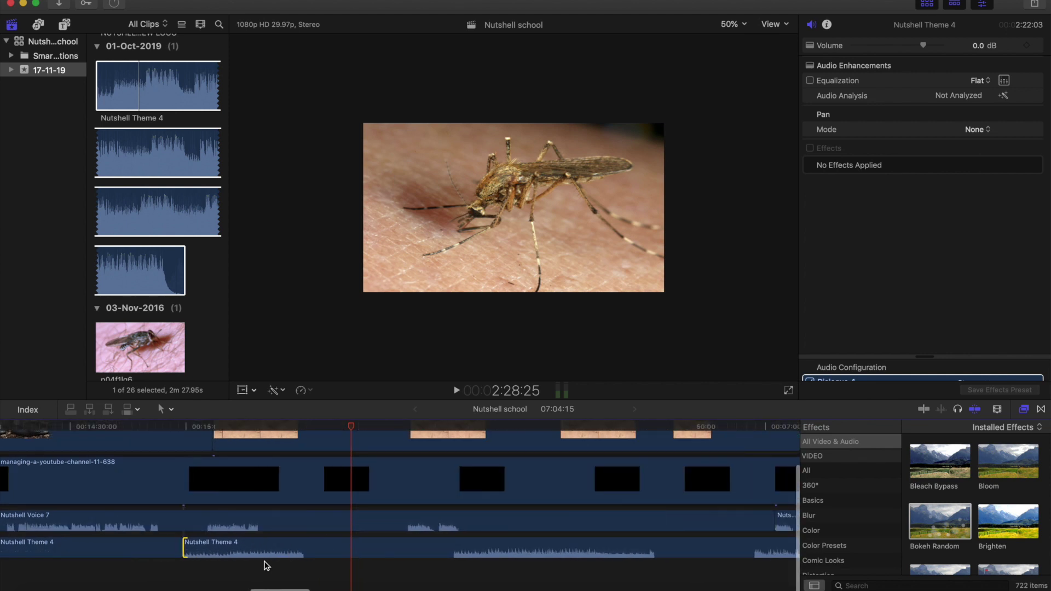
{"action": "scroll", "coordinate": [266, 566], "scroll_direction": "left", "scroll_amount": 5}
{"action": "scroll", "coordinate": [264, 566], "scroll_direction": "up", "scroll_amount": 1}
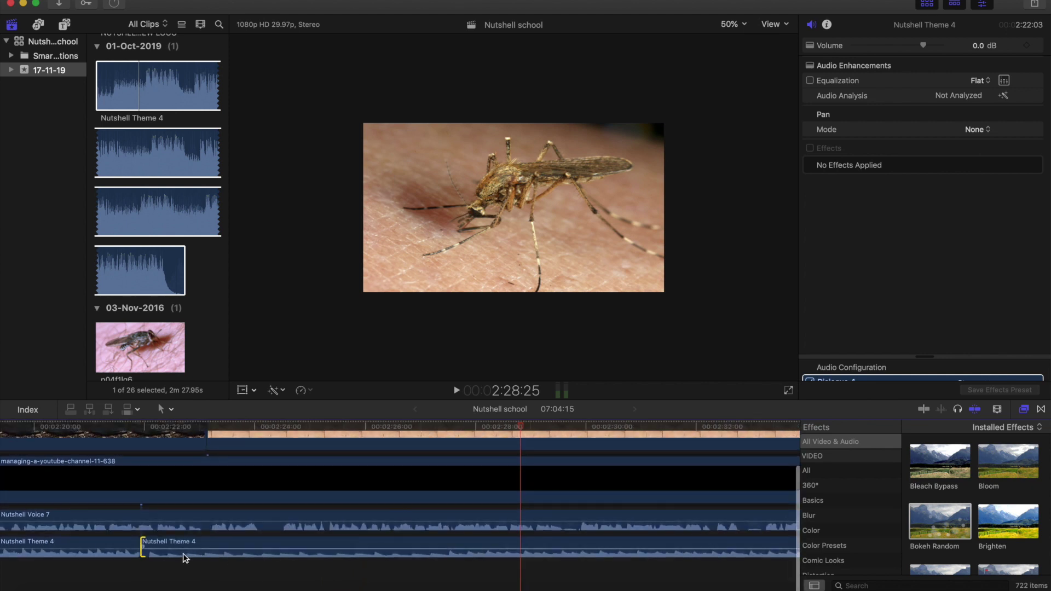
{"action": "left_click_drag", "start_coordinate": [150, 558], "coordinate": [152, 560]}
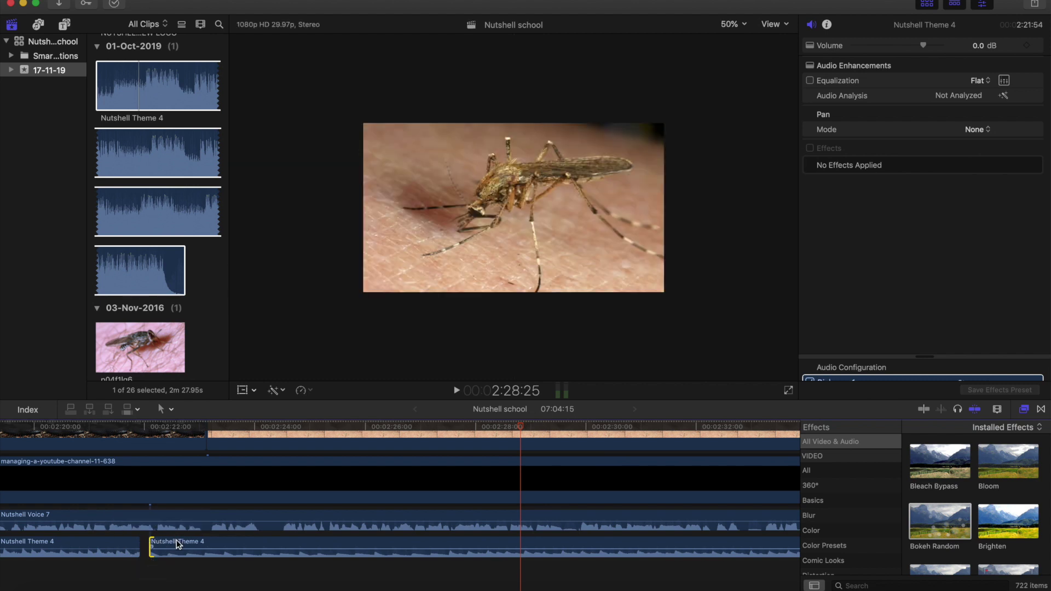
- Trim the first Nutshell Theme 4 clip's end to about 2:21:22 and move the second clip directly against it
{"action": "left_click", "coordinate": [139, 553]}
{"action": "left_click_drag", "start_coordinate": [139, 553], "coordinate": [129, 554]}
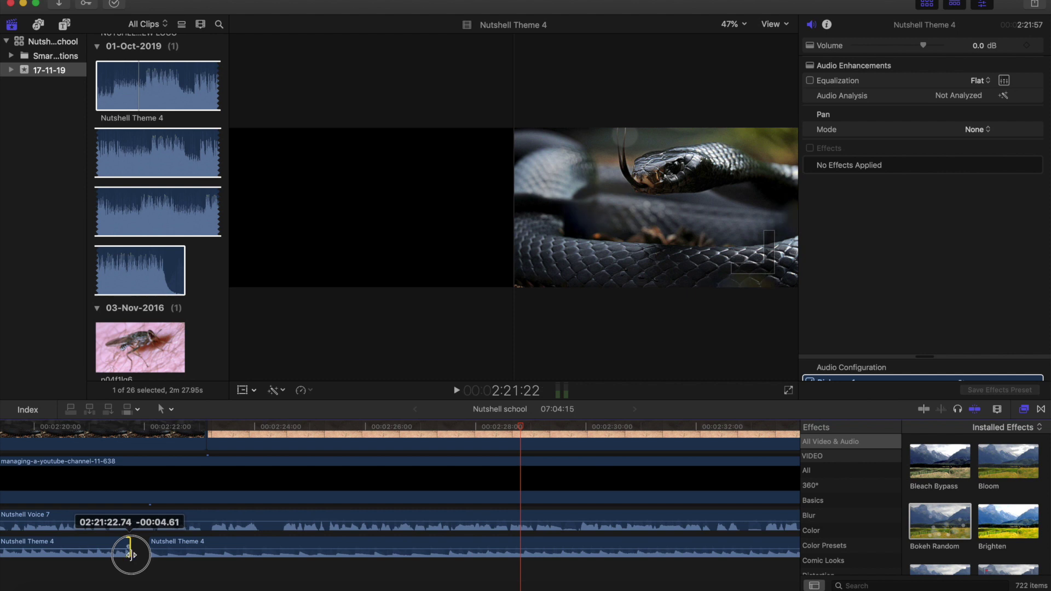
{"action": "left_click_drag", "start_coordinate": [131, 556], "coordinate": [159, 544]}
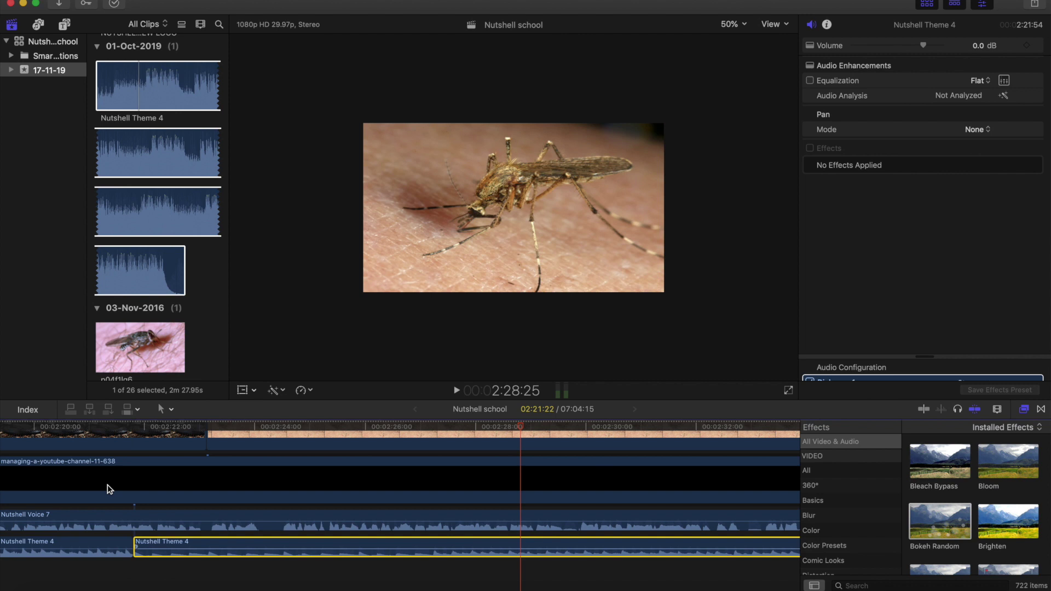
- Play across the join between the first and second Nutshell Theme 4 clips from about 2:17
{"action": "scroll", "coordinate": [126, 466], "scroll_direction": "left", "scroll_amount": 5}
{"action": "left_click", "coordinate": [76, 425]}
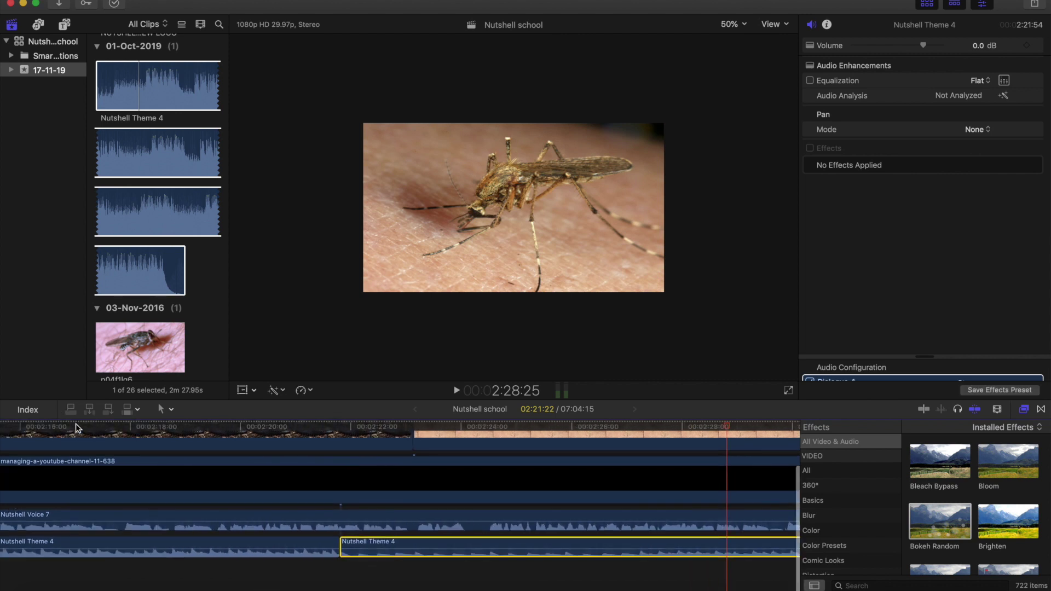
{"action": "key", "text": "space"}
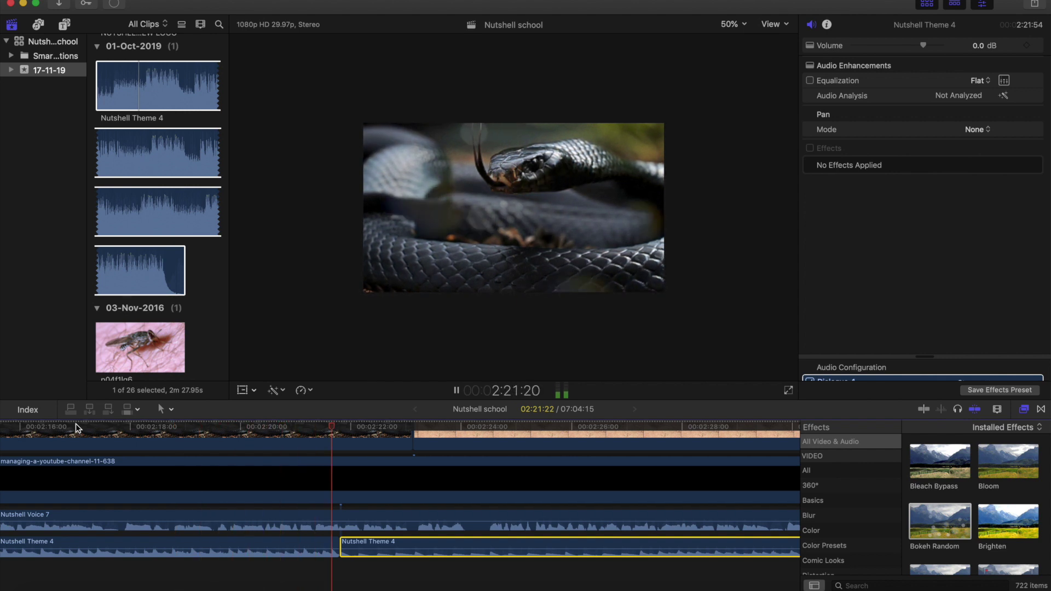
{"action": "key", "text": "space"}
- Trim the end of the second Nutshell Theme 4 clip slightly to a clip duration of 2:21:46
{"action": "scroll", "coordinate": [329, 500], "scroll_direction": "right", "scroll_amount": 10}
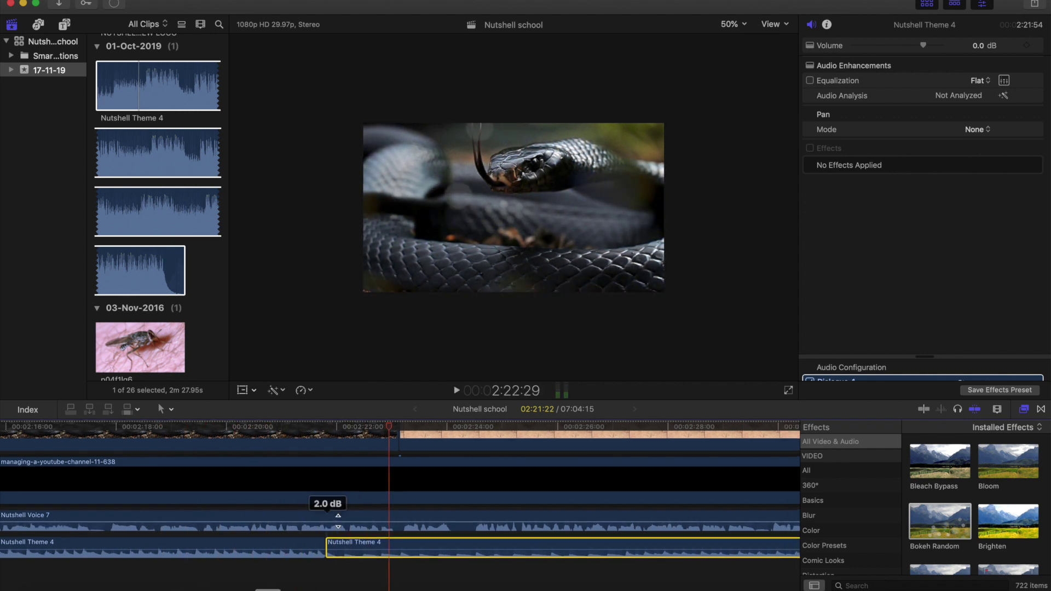
{"action": "scroll", "coordinate": [338, 521], "scroll_direction": "right", "scroll_amount": 15}
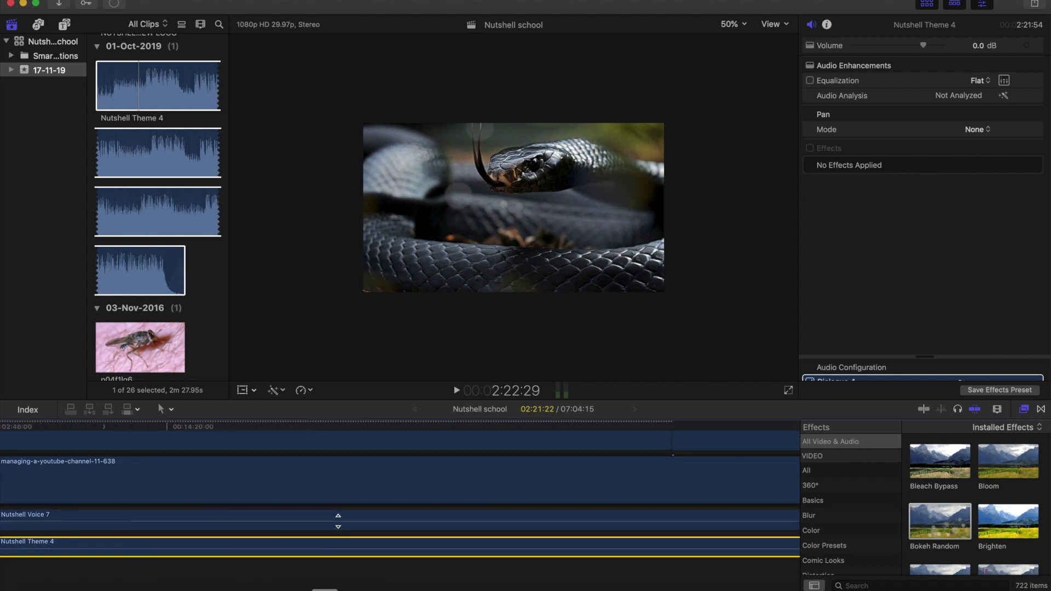
{"action": "scroll", "coordinate": [340, 525], "scroll_direction": "right", "scroll_amount": 15}
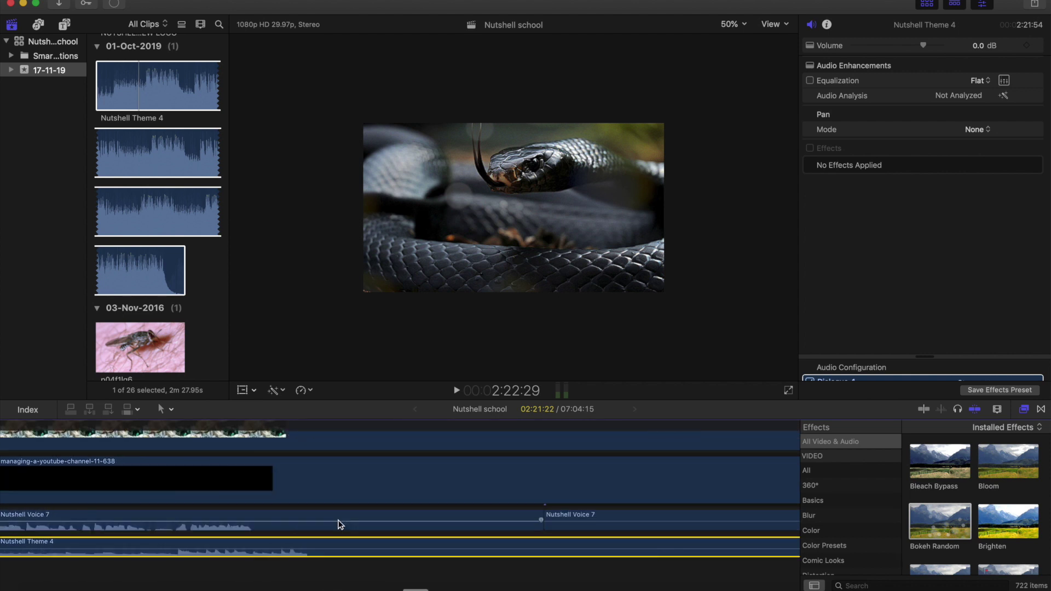
{"action": "scroll", "coordinate": [338, 524], "scroll_direction": "right", "scroll_amount": 15}
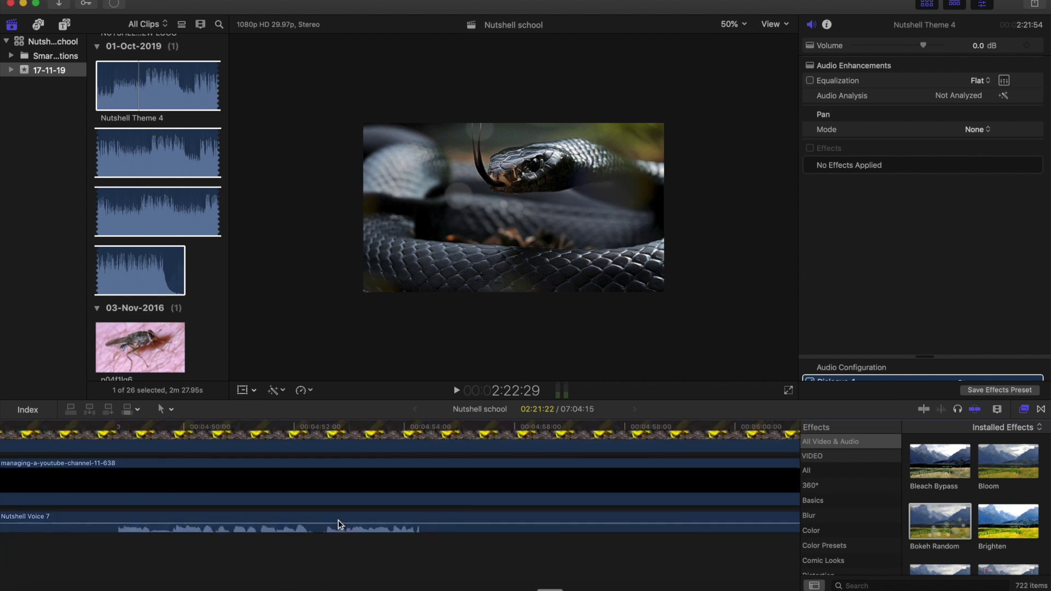
{"action": "scroll", "coordinate": [338, 521], "scroll_direction": "left", "scroll_amount": 5}
{"action": "left_click", "coordinate": [235, 555]}
{"action": "left_click_drag", "start_coordinate": [235, 554], "coordinate": [229, 556]}
- Copy the trimmed second Nutshell Theme 4 clip and paste it directly after itself at 4:43:13
{"action": "left_click", "coordinate": [195, 545]}
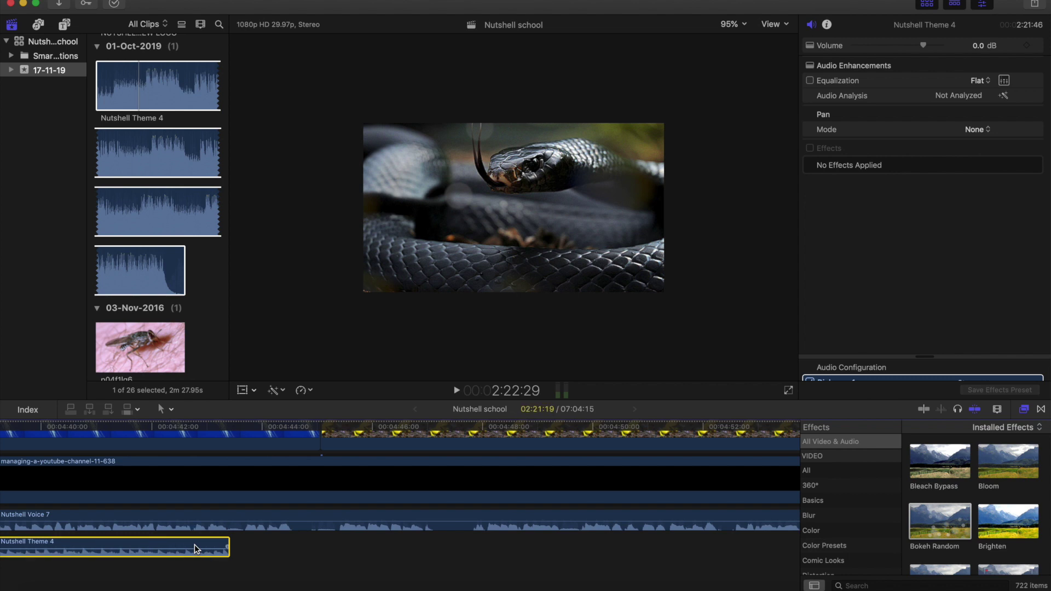
{"action": "key", "text": "Delete"}
{"action": "left_click", "coordinate": [195, 548]}
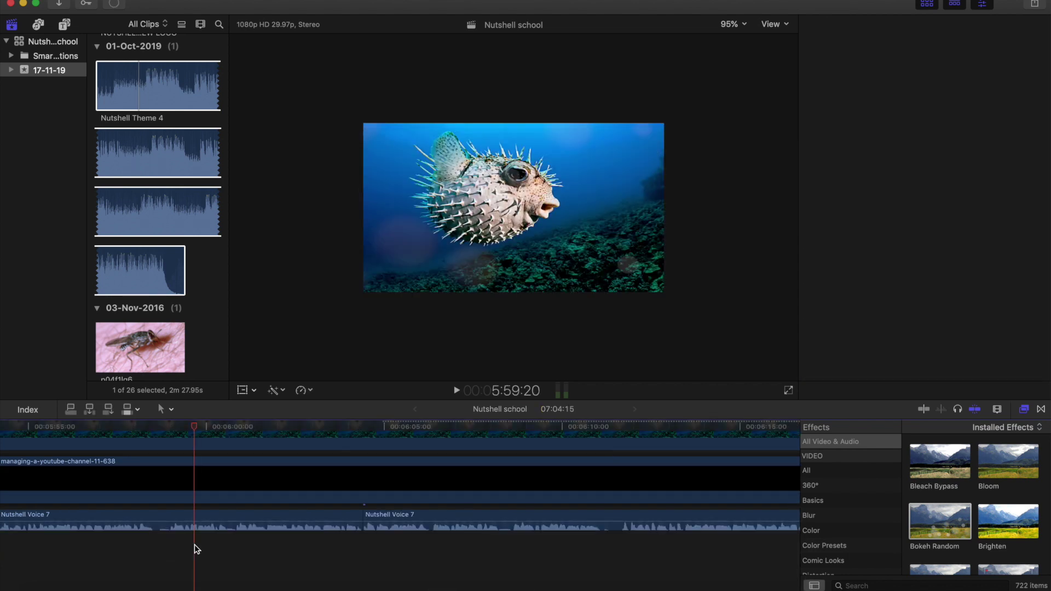
{"action": "key", "text": "super+minus"}
{"action": "key", "text": "super+minus"}
{"action": "key", "text": "super+minus"}
{"action": "key", "text": "super+minus"}
{"action": "key", "text": "super+minus"}
{"action": "key", "text": "super+minus"}
{"action": "key", "text": "super+minus"}
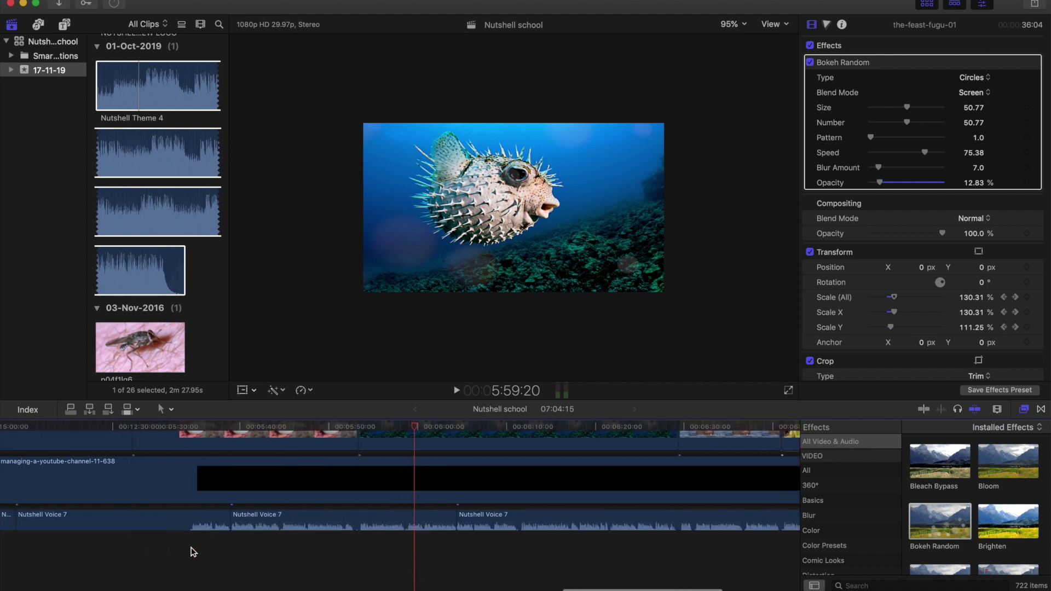
{"action": "scroll", "coordinate": [193, 551], "scroll_direction": "left", "scroll_amount": 10}
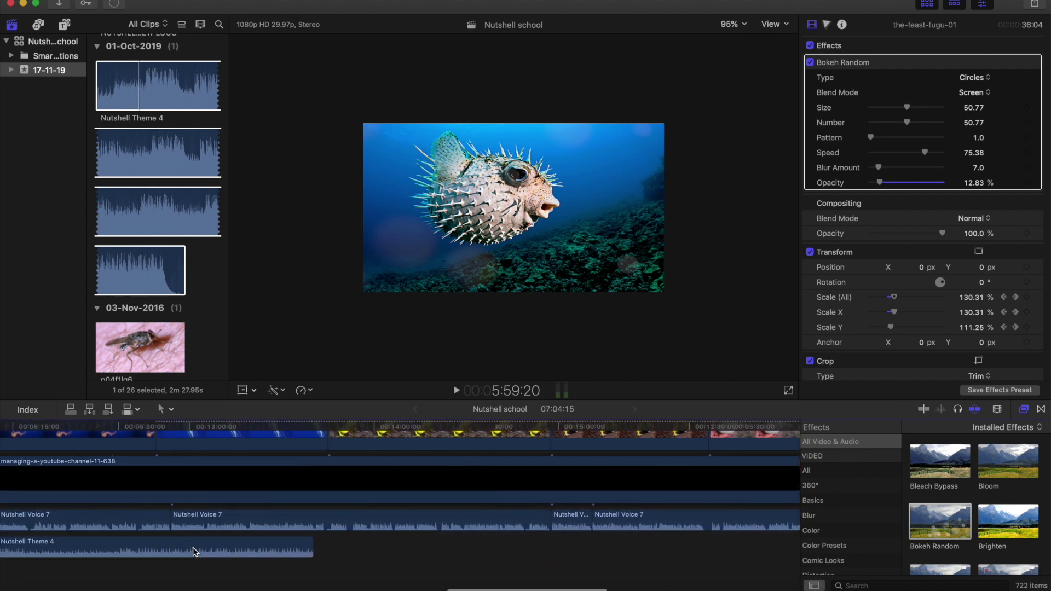
{"action": "left_click", "coordinate": [193, 550]}
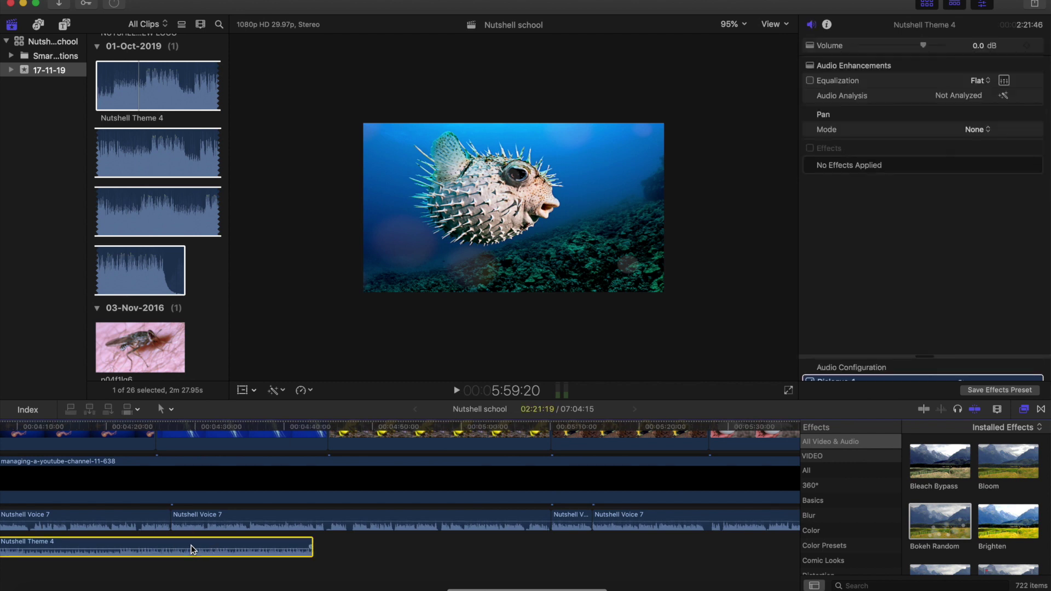
{"action": "left_click", "coordinate": [318, 431]}
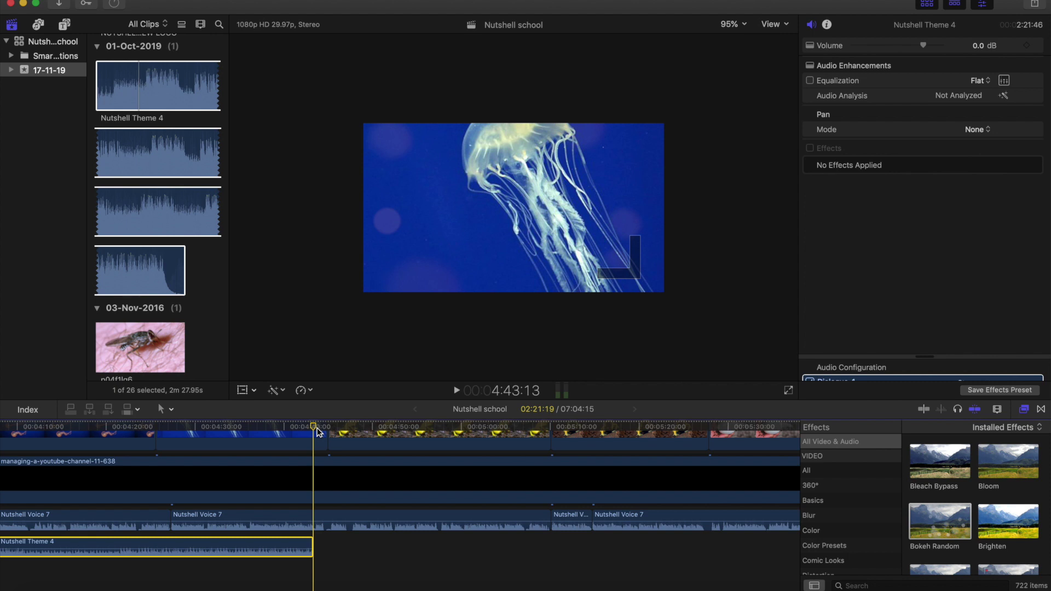
{"action": "key", "text": "super+equal"}
{"action": "key", "text": "super+equal"}
{"action": "key", "text": "super+equal"}
{"action": "key", "text": "super+equal"}
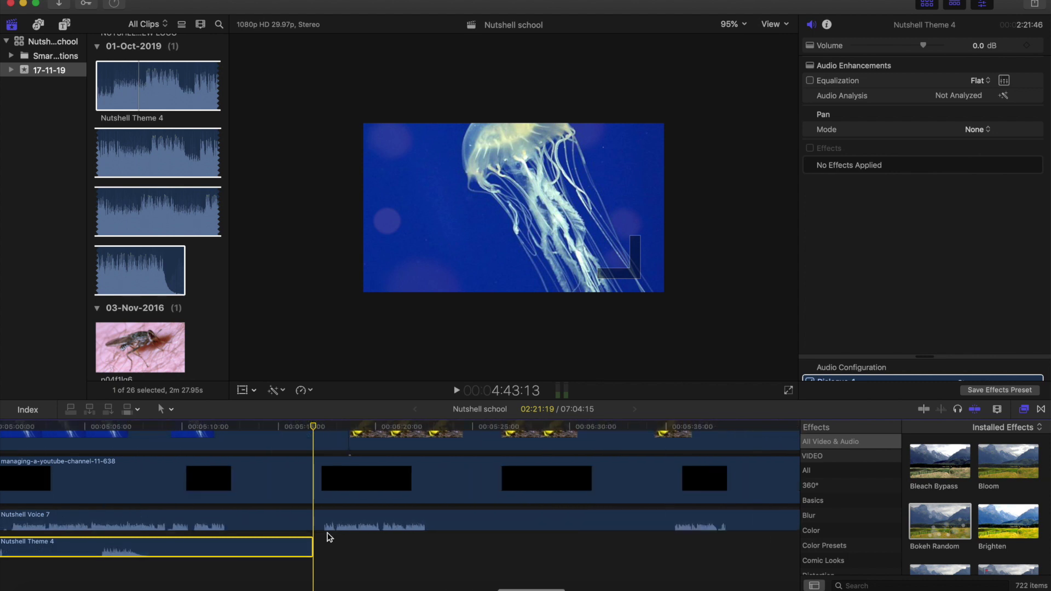
{"action": "key", "text": "super+v"}
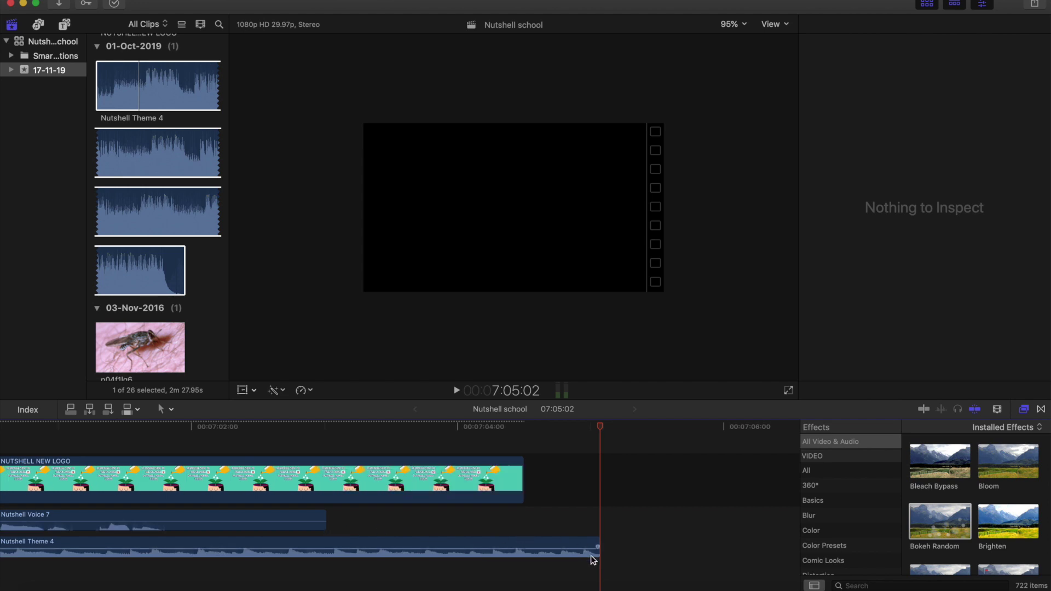
- Trim the end of the third Nutshell Theme 4 clip to finish with the closing logo at 7:04:15
{"action": "left_click_drag", "start_coordinate": [598, 551], "coordinate": [526, 547]}
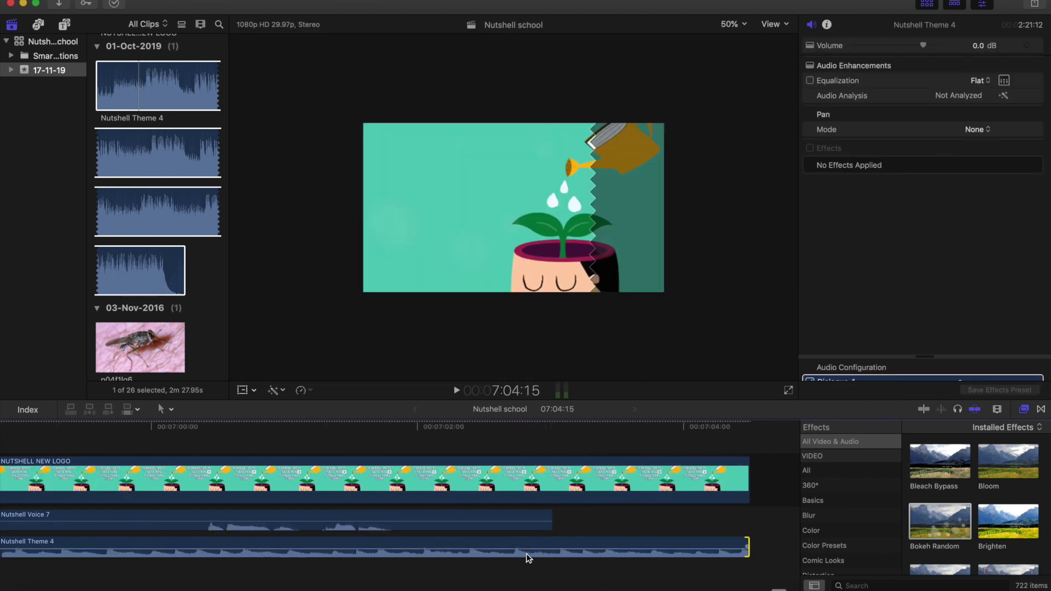
{"action": "key", "text": "super+minus"}
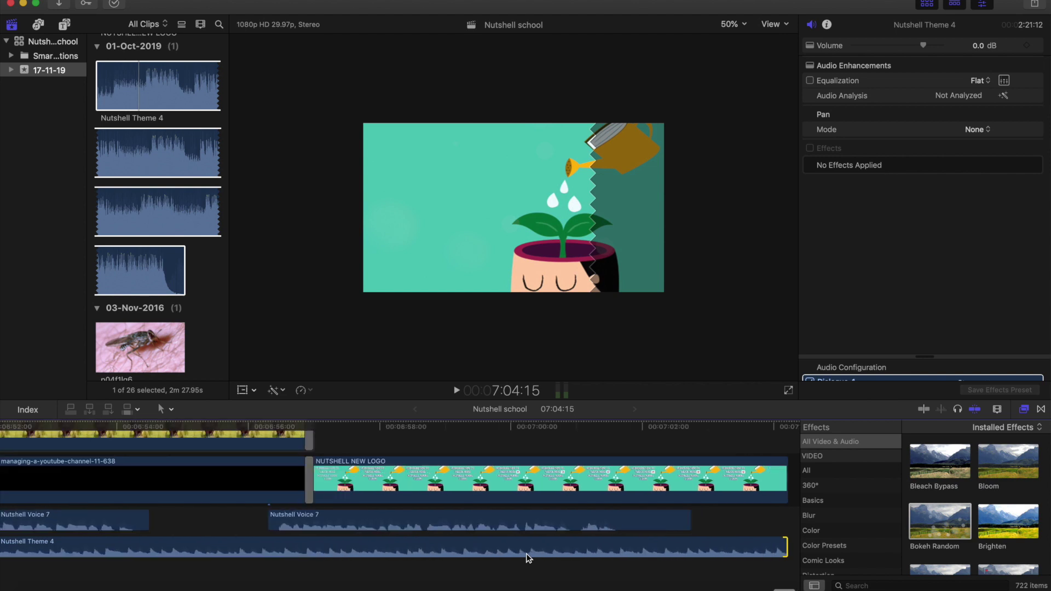
{"action": "key", "text": "super+minus"}
{"action": "key", "text": "super+minus"}
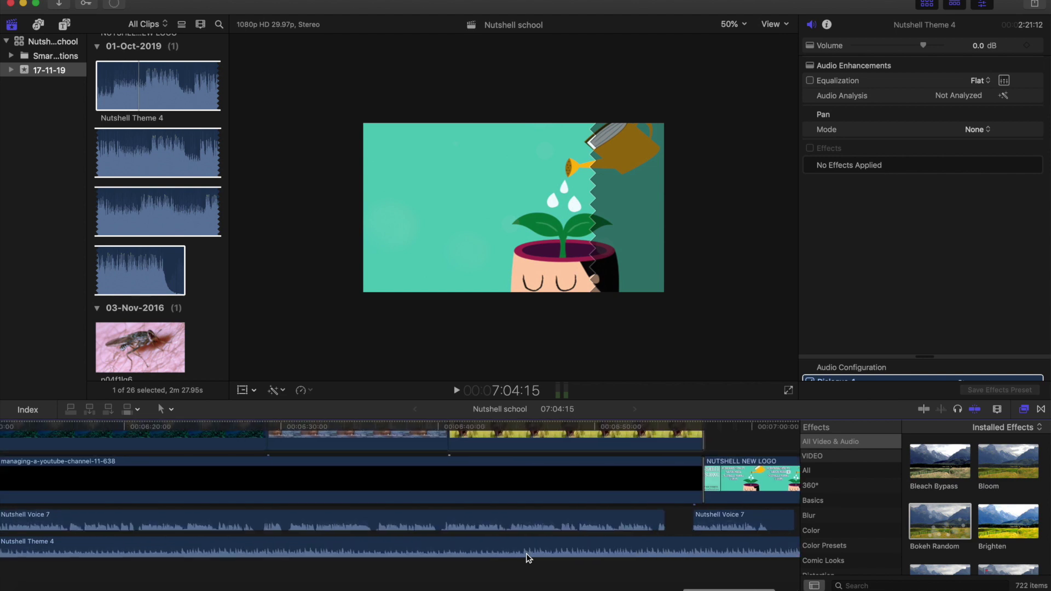
{"action": "key", "text": "super+minus"}
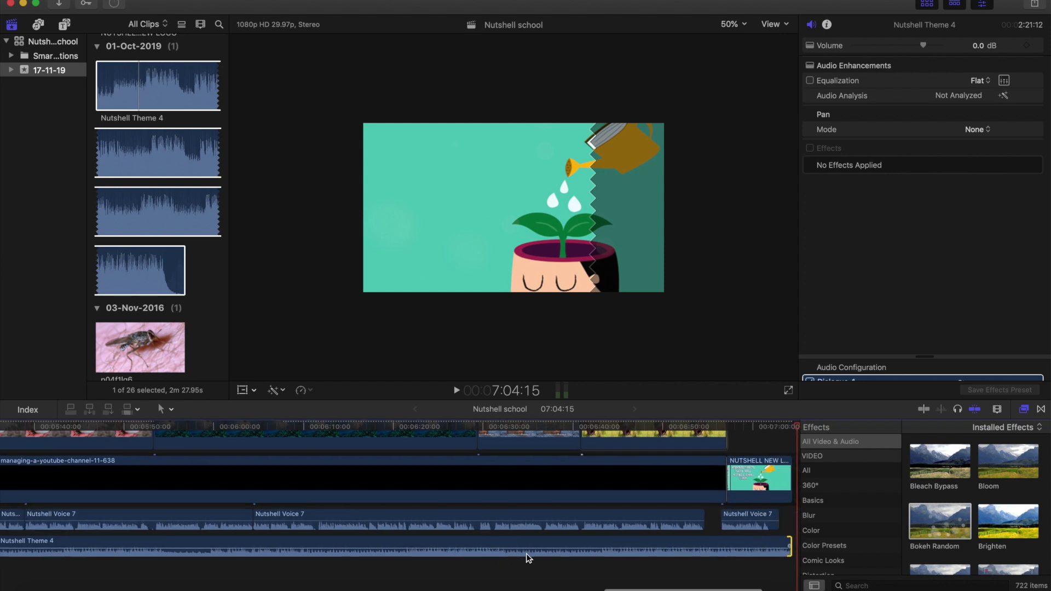
- Split the Nutshell Theme 4 clip at 6:57:06, in the middle of the transition into the closing logo, using the Blade tool
{"action": "scroll", "coordinate": [667, 431], "scroll_direction": "right", "scroll_amount": 5}
{"action": "left_click", "coordinate": [664, 427]}
{"action": "key", "text": "super+equal"}
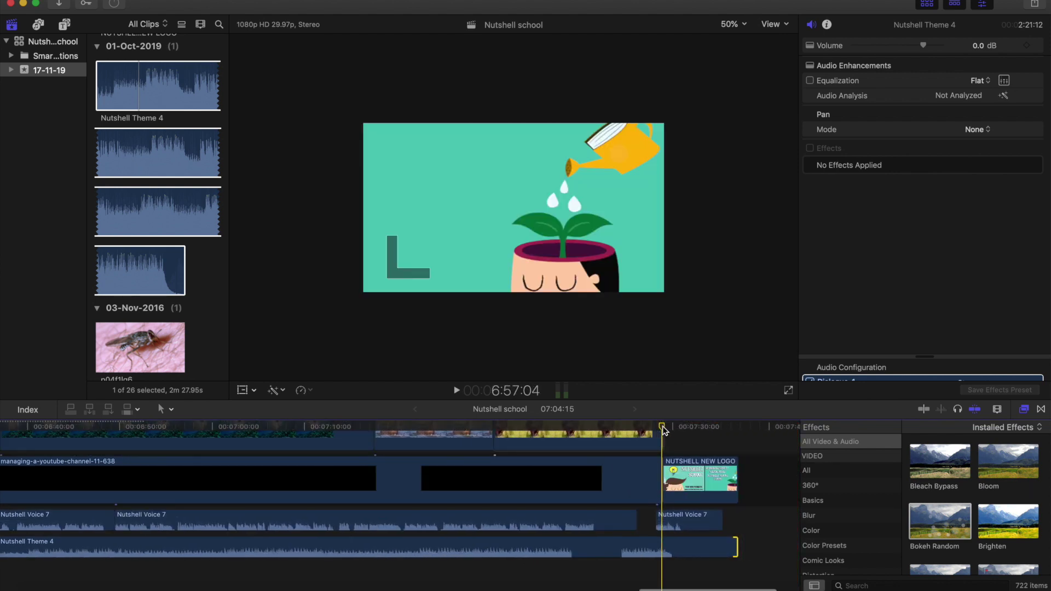
{"action": "key", "text": "super+equal"}
{"action": "key", "text": "super+equal"}
{"action": "key", "text": "super+equal"}
{"action": "key", "text": "super+equal"}
{"action": "key", "text": "super+equal"}
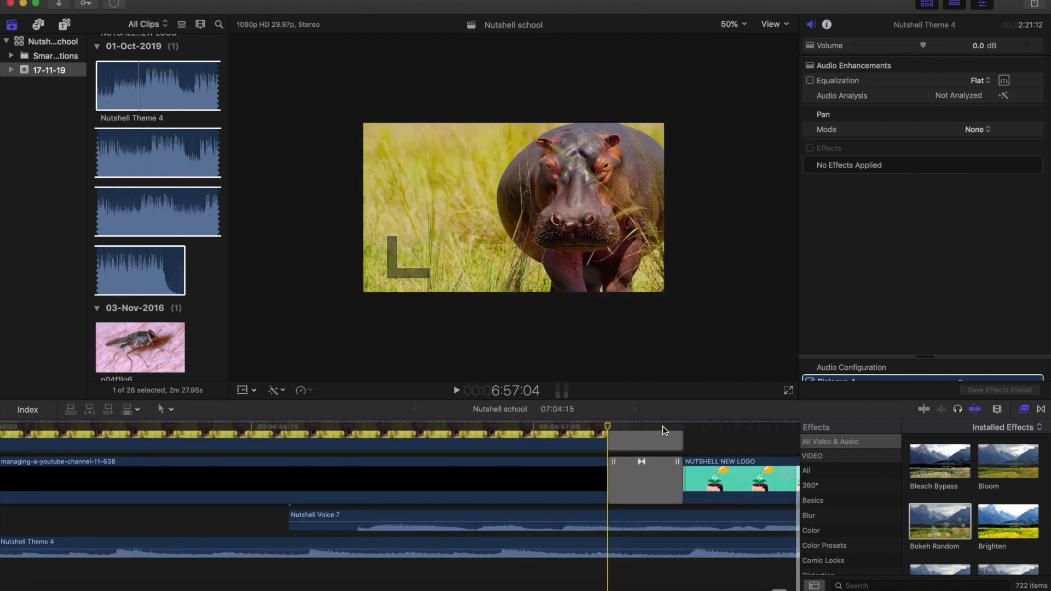
{"action": "left_click", "coordinate": [173, 411]}
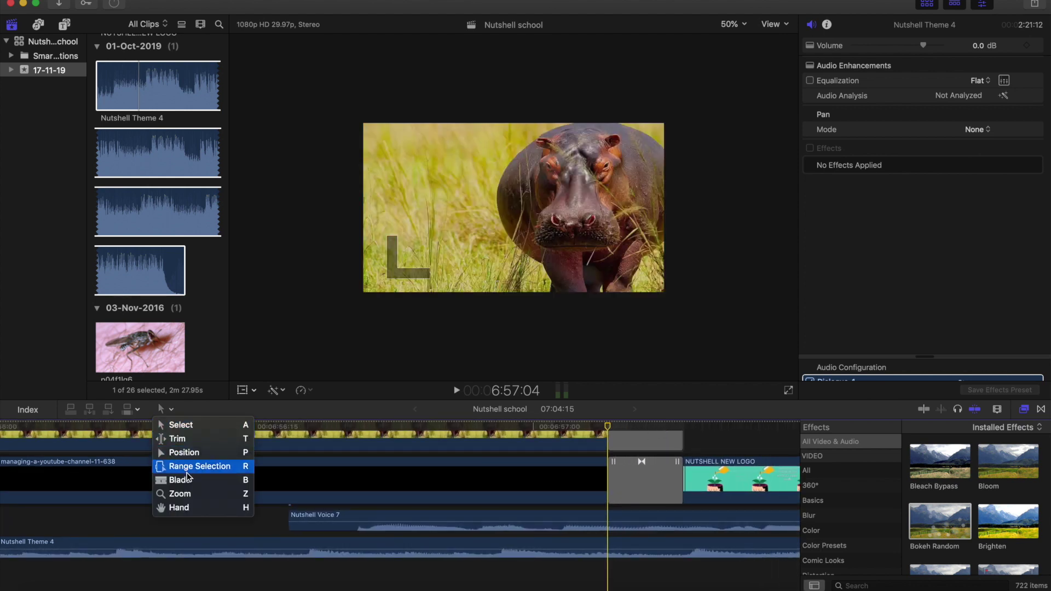
{"action": "left_click", "coordinate": [172, 500]}
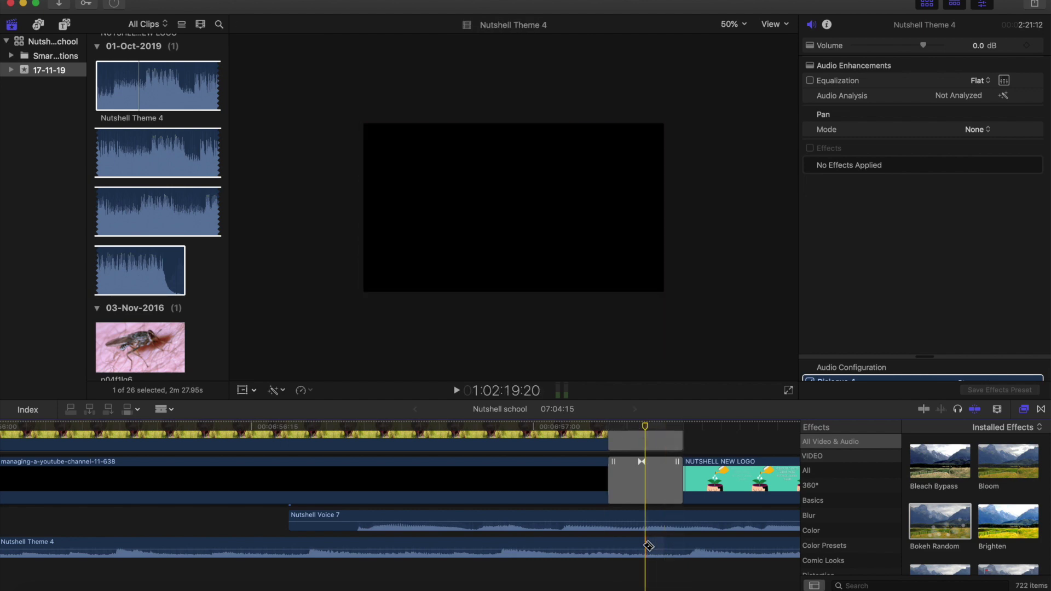
{"action": "left_click", "coordinate": [649, 546]}
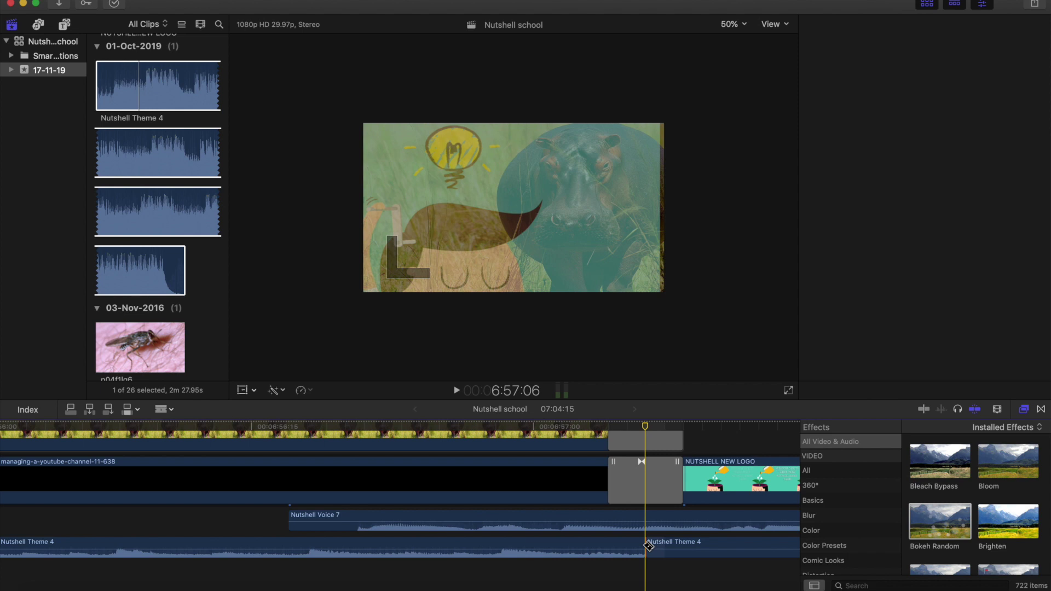
- Split the first Nutshell Theme 4 clip in the middle of the transition from the opening logo to the video
{"action": "scroll", "coordinate": [648, 546], "scroll_direction": "down", "scroll_amount": 5}
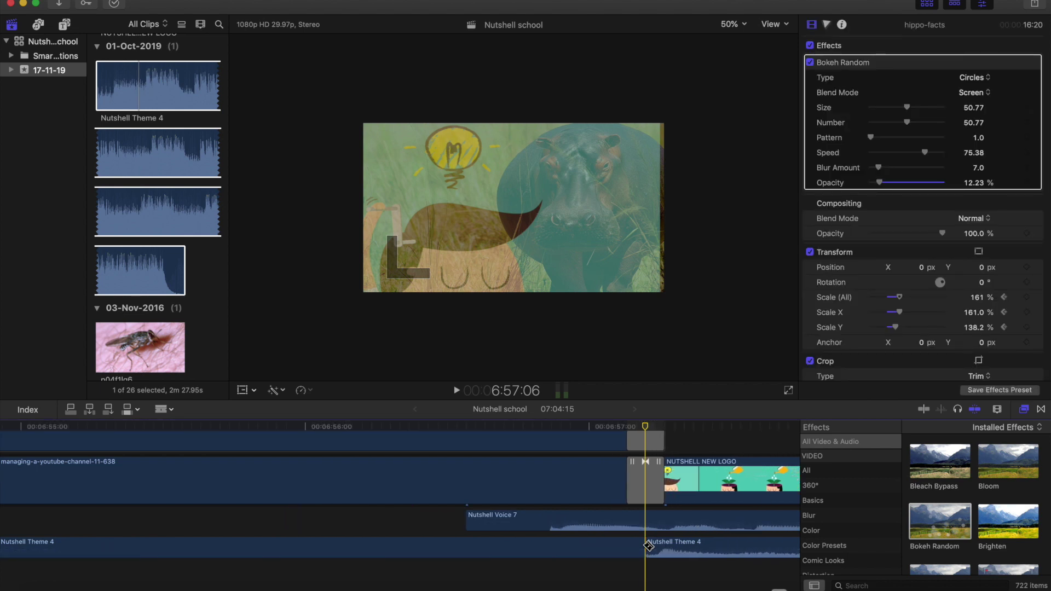
{"action": "scroll", "coordinate": [648, 546], "scroll_direction": "left", "scroll_amount": 10}
{"action": "scroll", "coordinate": [648, 546], "scroll_direction": "left", "scroll_amount": 3}
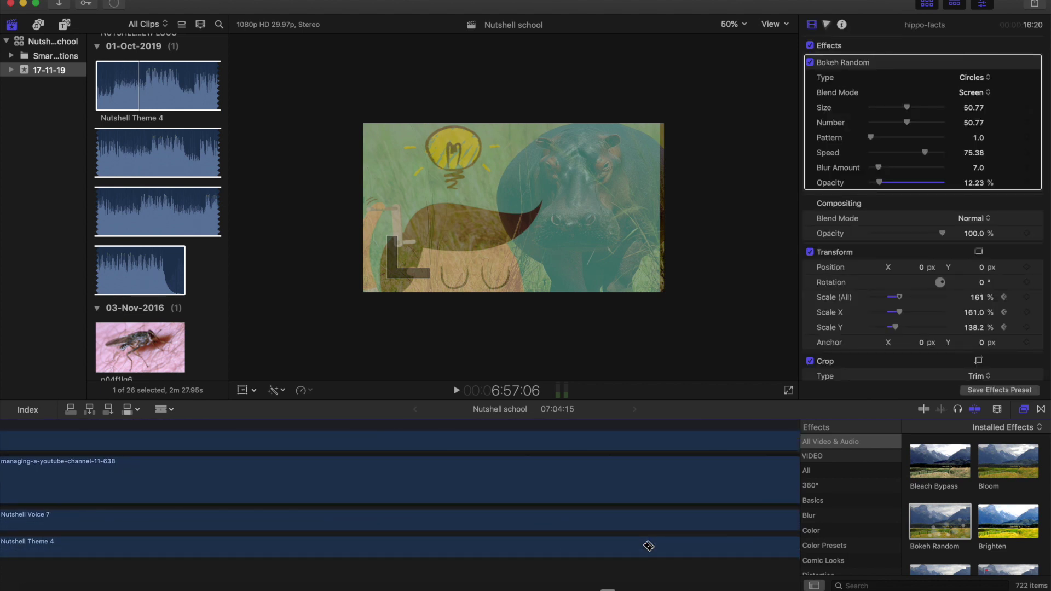
{"action": "scroll", "coordinate": [649, 546], "scroll_direction": "left", "scroll_amount": 3}
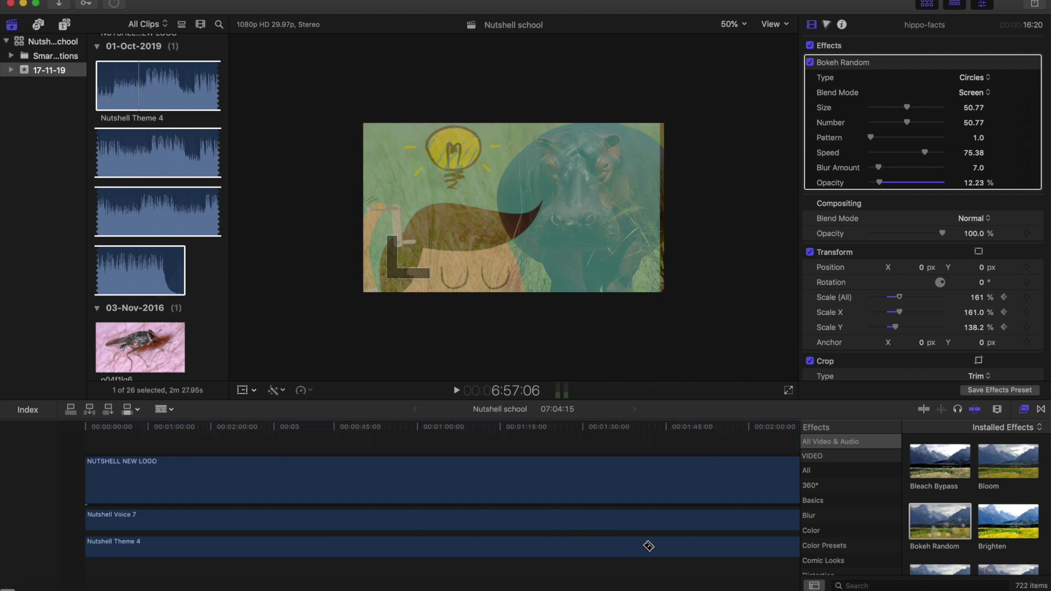
{"action": "scroll", "coordinate": [590, 561], "scroll_direction": "right", "scroll_amount": 8}
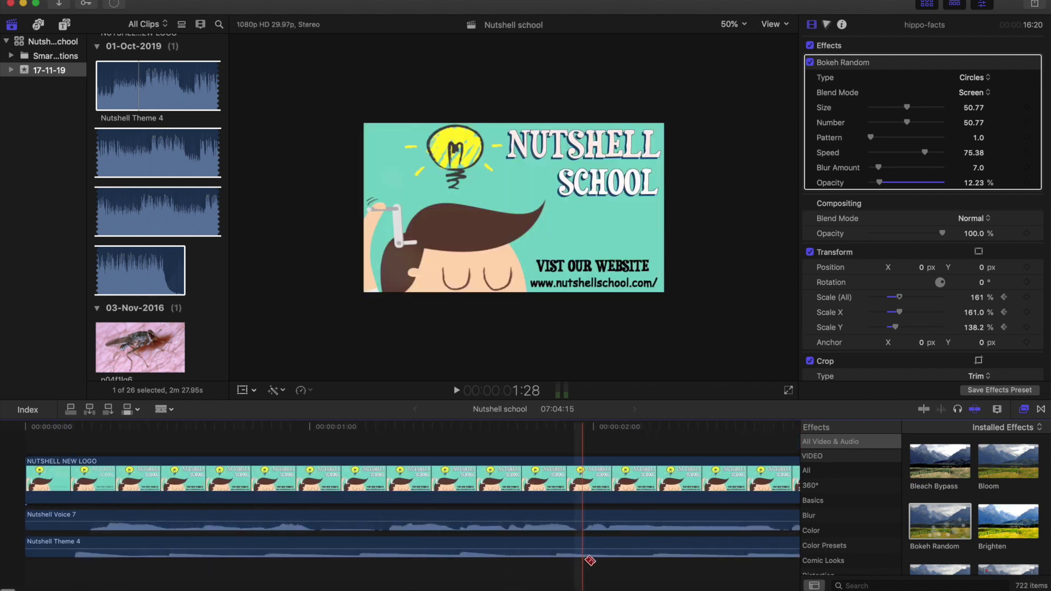
{"action": "scroll", "coordinate": [589, 561], "scroll_direction": "right", "scroll_amount": 15}
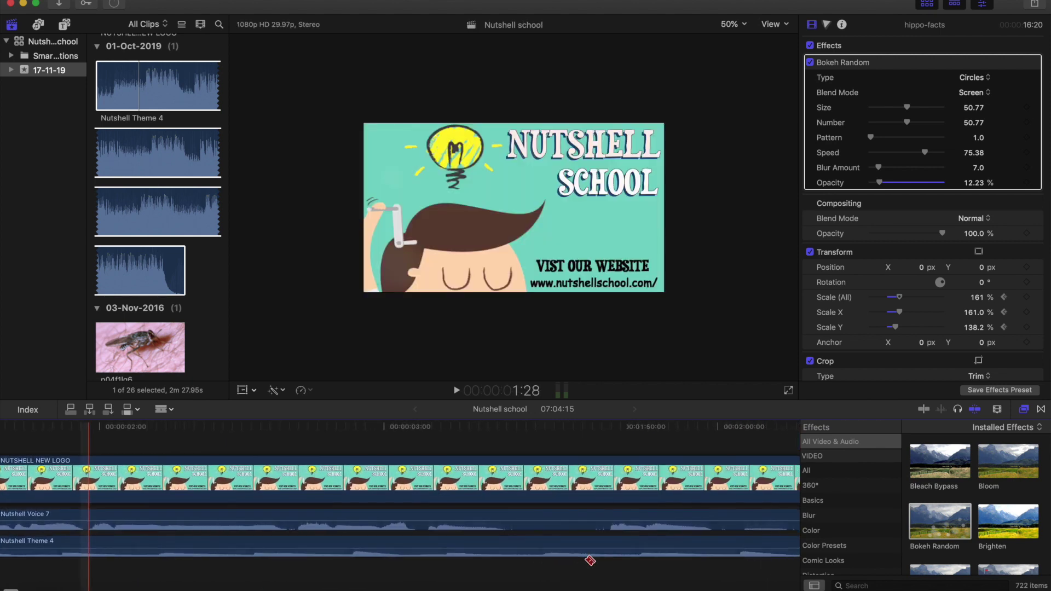
{"action": "scroll", "coordinate": [590, 561], "scroll_direction": "up", "scroll_amount": 1}
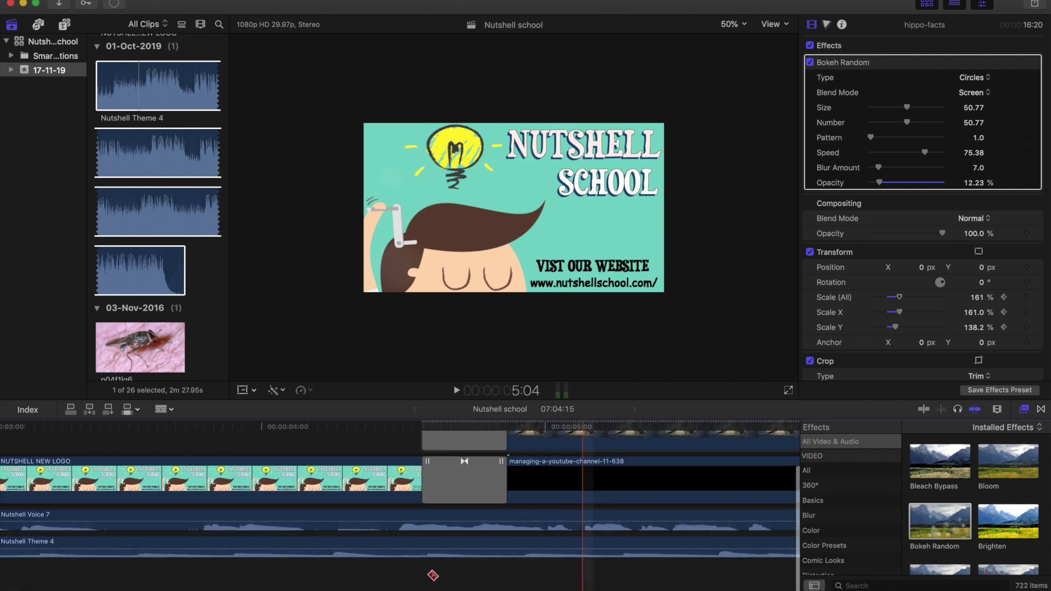
{"action": "left_click", "coordinate": [470, 548]}
- Select the short Nutshell Theme 4 segments under the opening and closing logos and set their volume to -15 dB
{"action": "key", "text": "super+minus"}
{"action": "scroll", "coordinate": [486, 553], "scroll_direction": "down", "scroll_amount": 10}
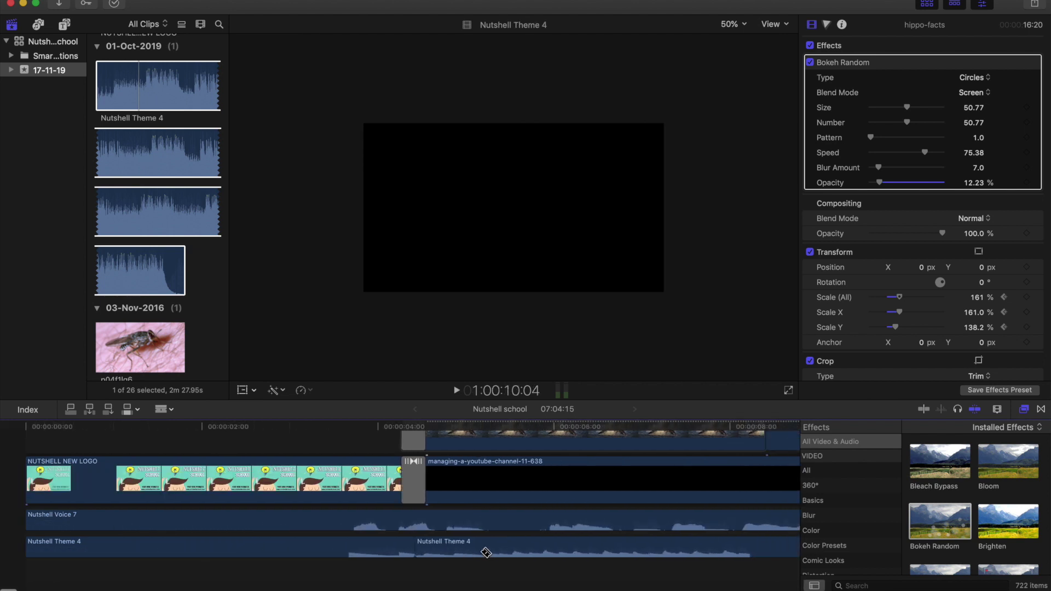
{"action": "scroll", "coordinate": [486, 553], "scroll_direction": "down", "scroll_amount": 10}
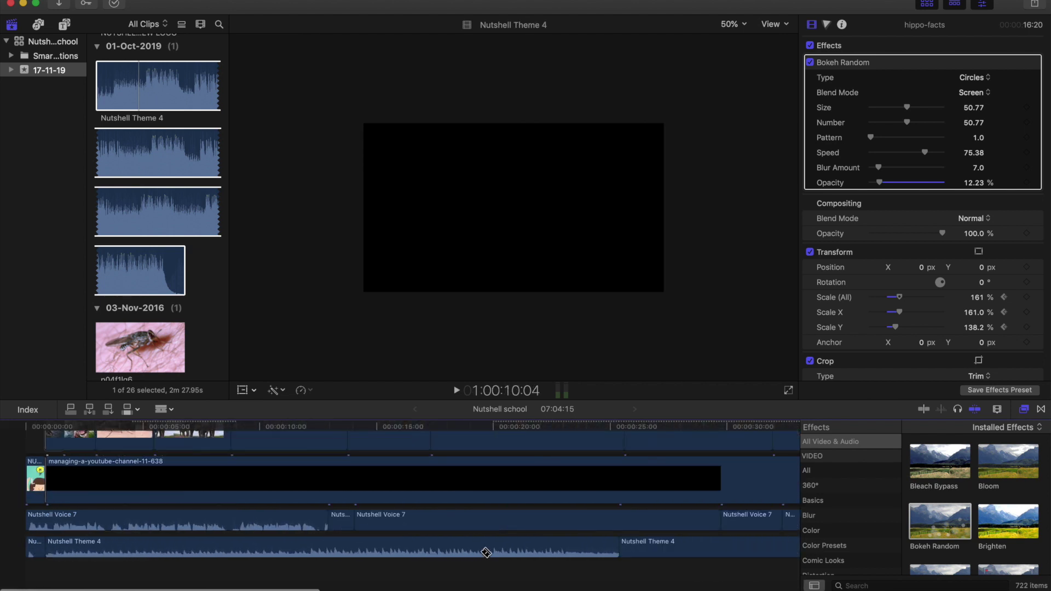
{"action": "scroll", "coordinate": [487, 553], "scroll_direction": "down", "scroll_amount": 5}
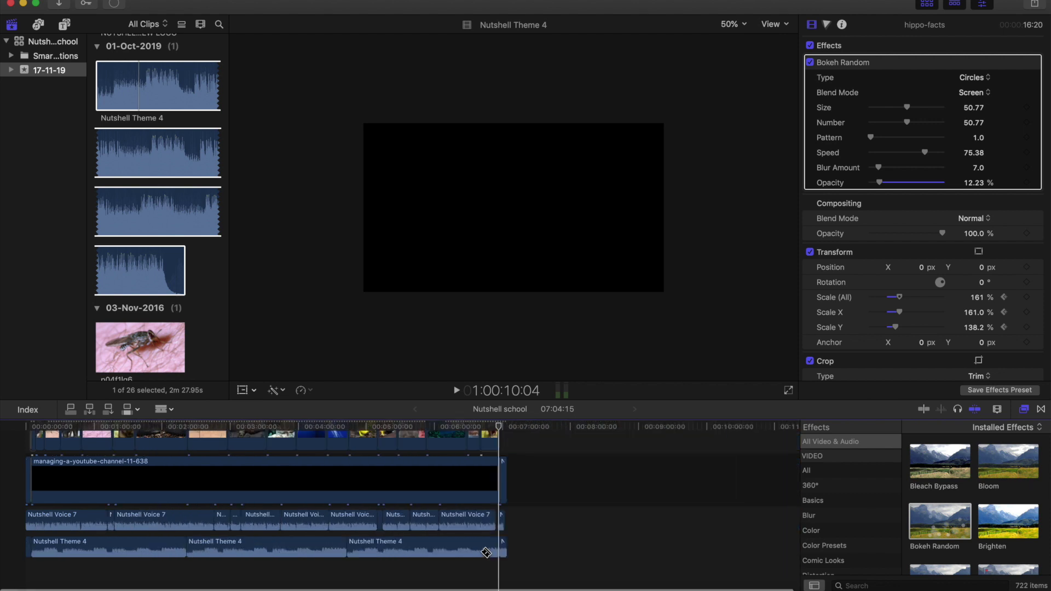
{"action": "left_click", "coordinate": [162, 409]}
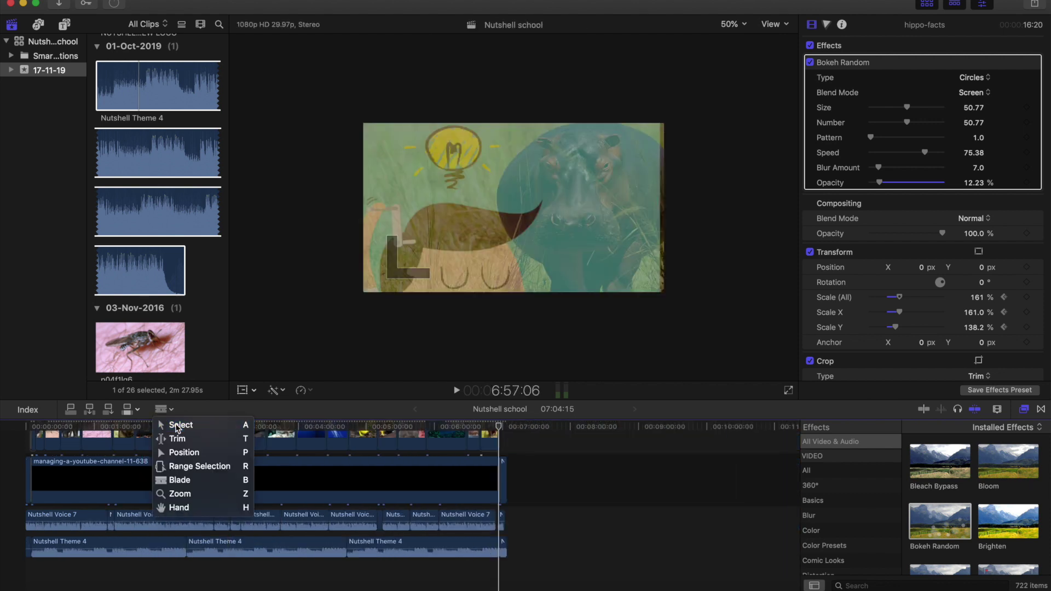
{"action": "left_click", "coordinate": [181, 425]}
{"action": "left_click", "coordinate": [503, 545]}
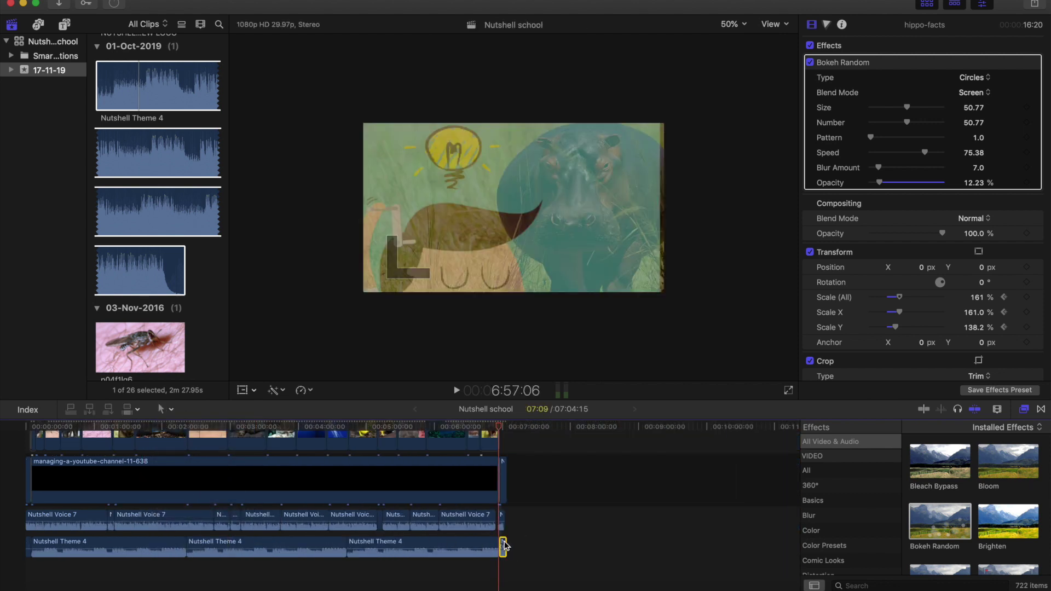
{"action": "left_click", "coordinate": [29, 545], "text": "super"}
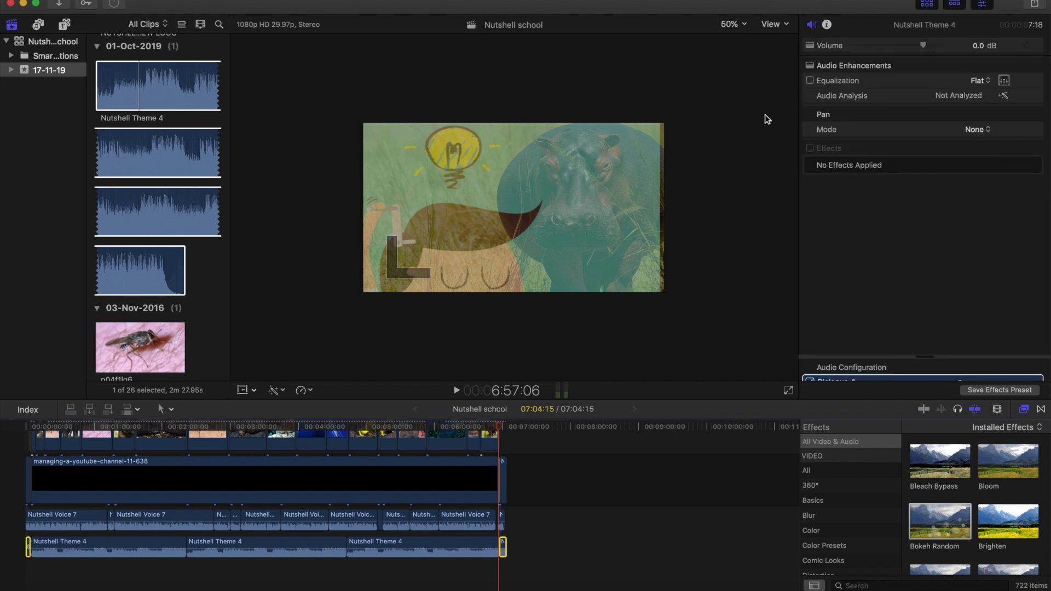
{"action": "left_click", "coordinate": [914, 47]}
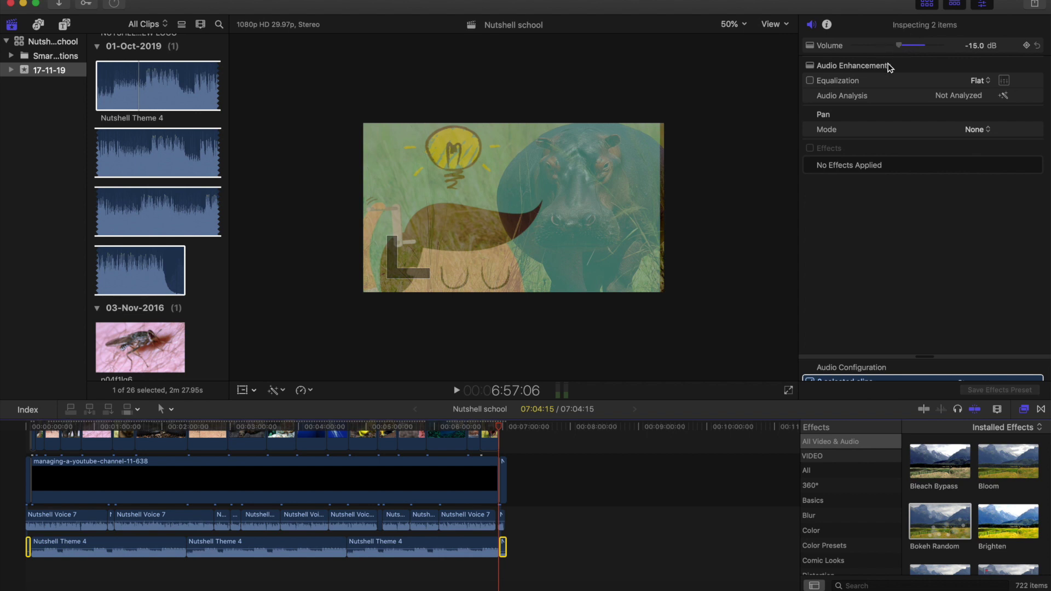
- Play the opening logo from the start of the timeline to check its music level
{"action": "left_click", "coordinate": [12, 425]}
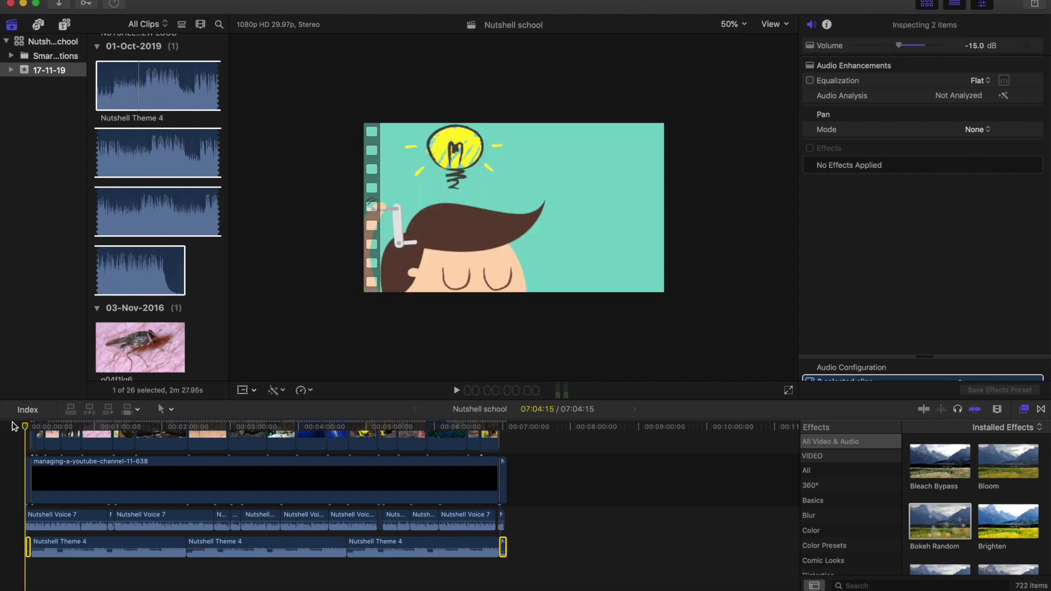
{"action": "key", "text": "space"}
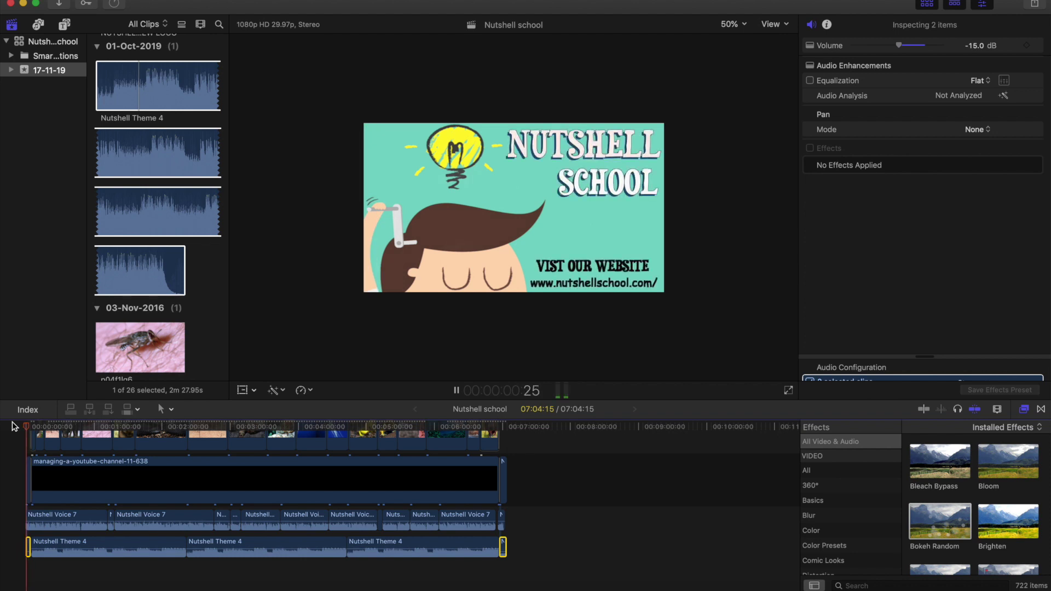
{"action": "key", "text": "space"}
- Select the three long Nutshell Theme 4 clips between the logos and set their volume to -20 dB
{"action": "left_click_drag", "start_coordinate": [405, 572], "coordinate": [169, 563]}
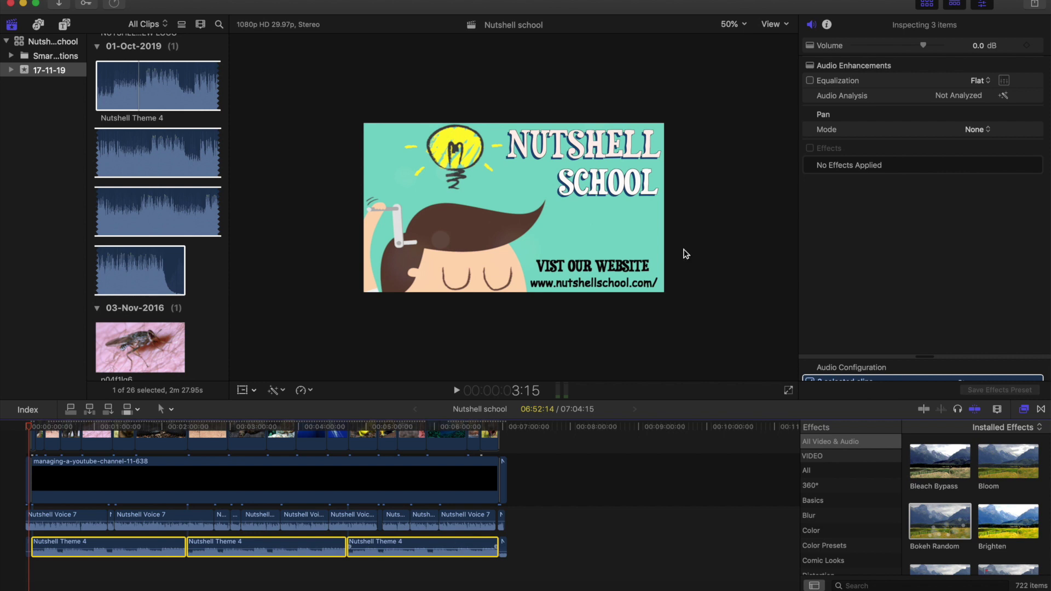
{"action": "left_click_drag", "start_coordinate": [900, 45], "coordinate": [893, 49]}
{"action": "left_click", "coordinate": [894, 49]}
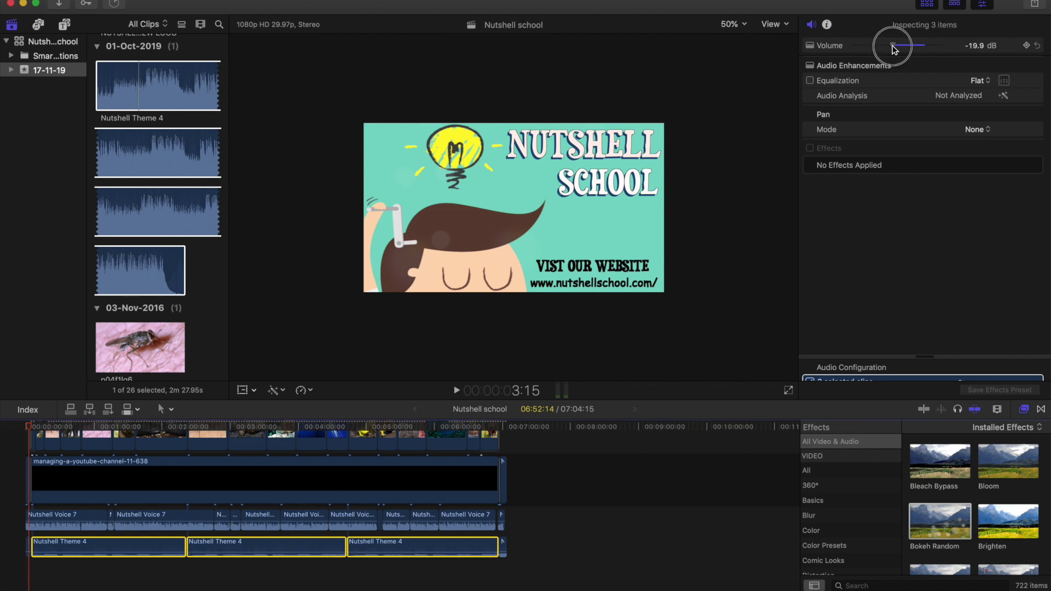
{"action": "left_click_drag", "start_coordinate": [894, 48], "coordinate": [894, 48]}
{"action": "left_click", "coordinate": [895, 49]}
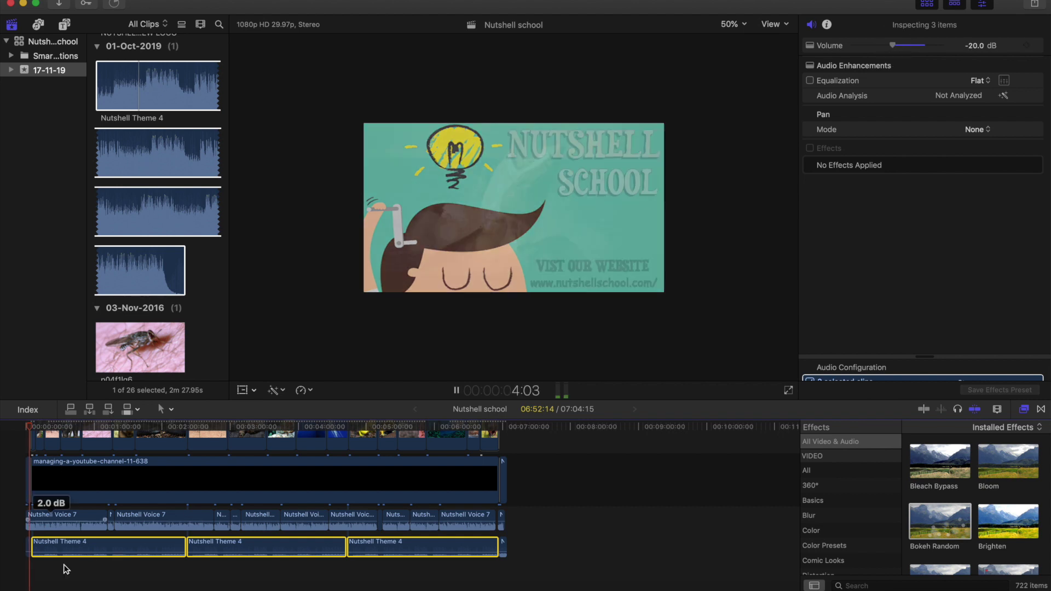
- Play sections within the first 40 seconds against the voice-over and set the three long music clips' volume to -22 dB
{"action": "key", "text": "XF86AudioRaiseVolume"}
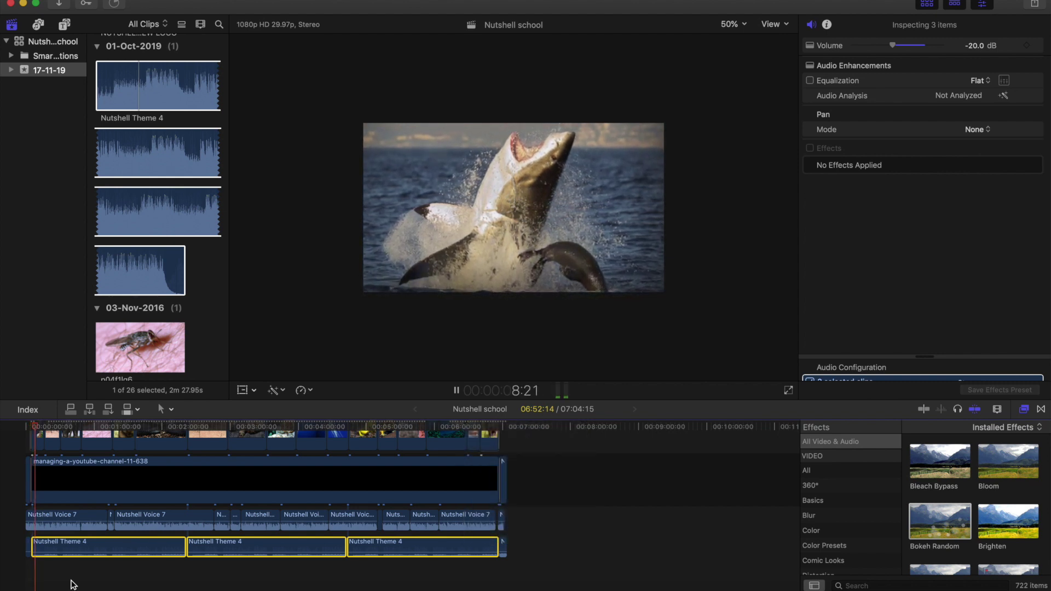
{"action": "left_click", "coordinate": [59, 427]}
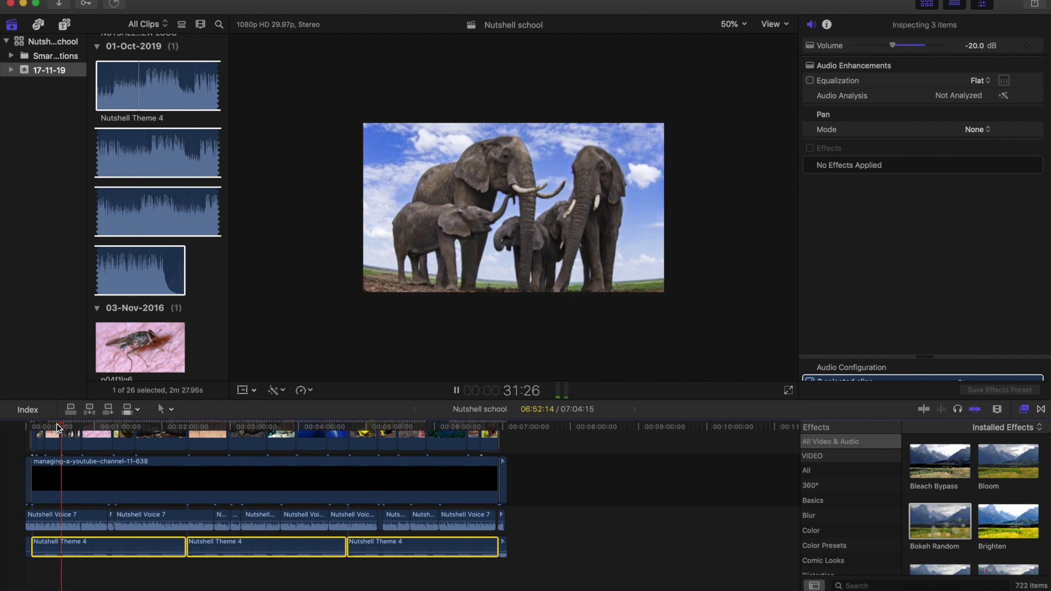
{"action": "left_click", "coordinate": [51, 425]}
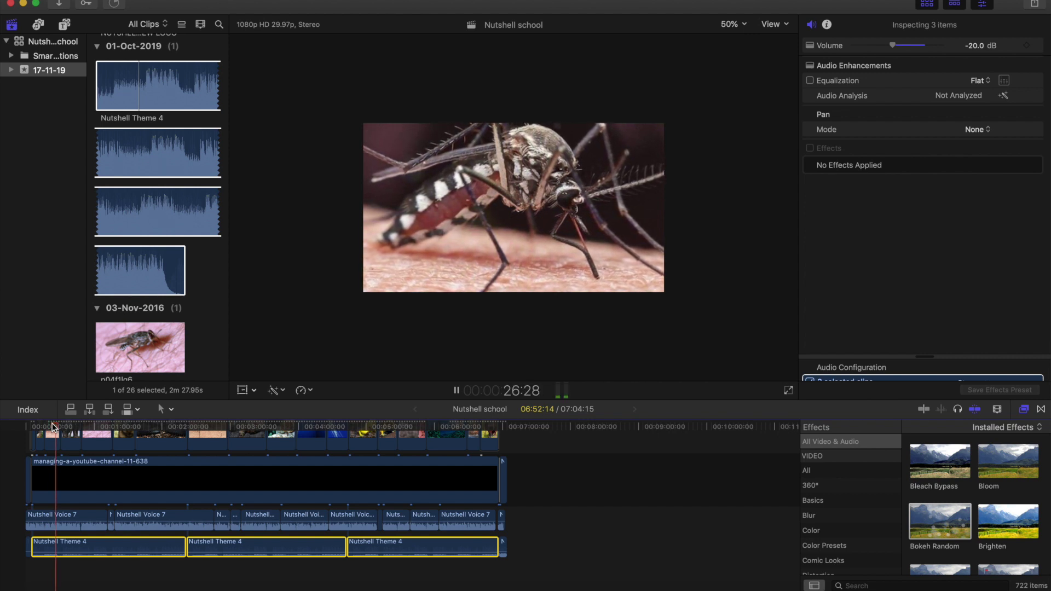
{"action": "key", "text": "space"}
{"action": "left_click_drag", "start_coordinate": [893, 45], "coordinate": [890, 48]}
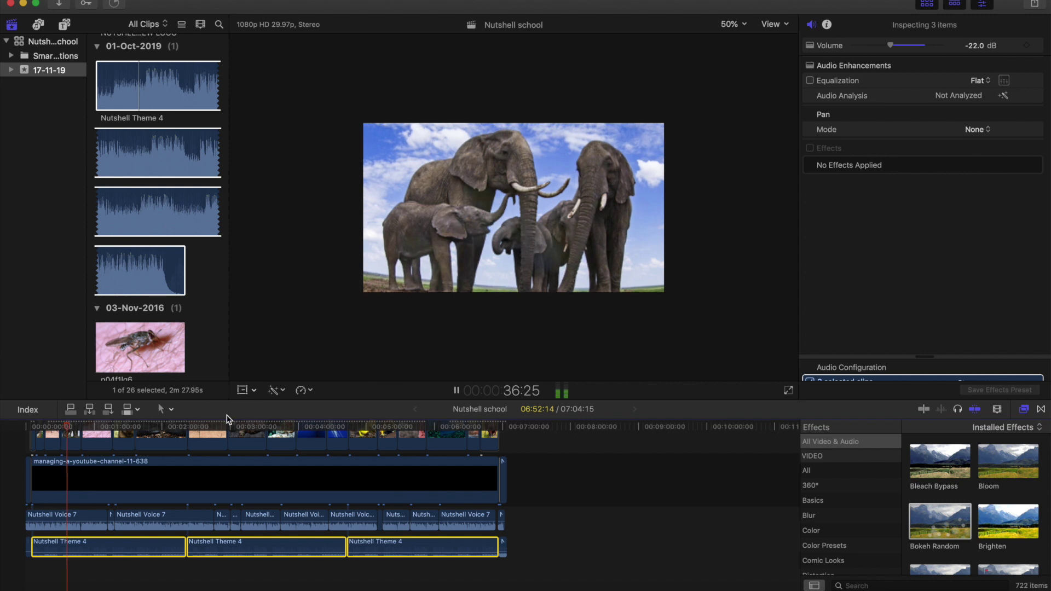
- Play the closing logo and set the volume of the opening and closing Nutshell Theme 4 segments to -17 dB
{"action": "left_click", "coordinate": [493, 430]}
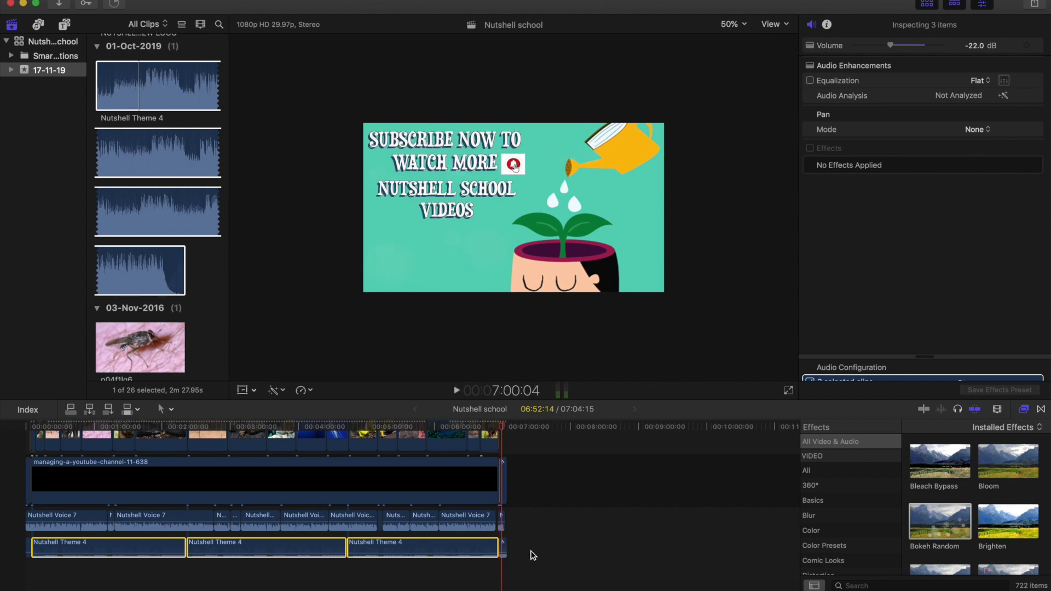
{"action": "left_click", "coordinate": [503, 545]}
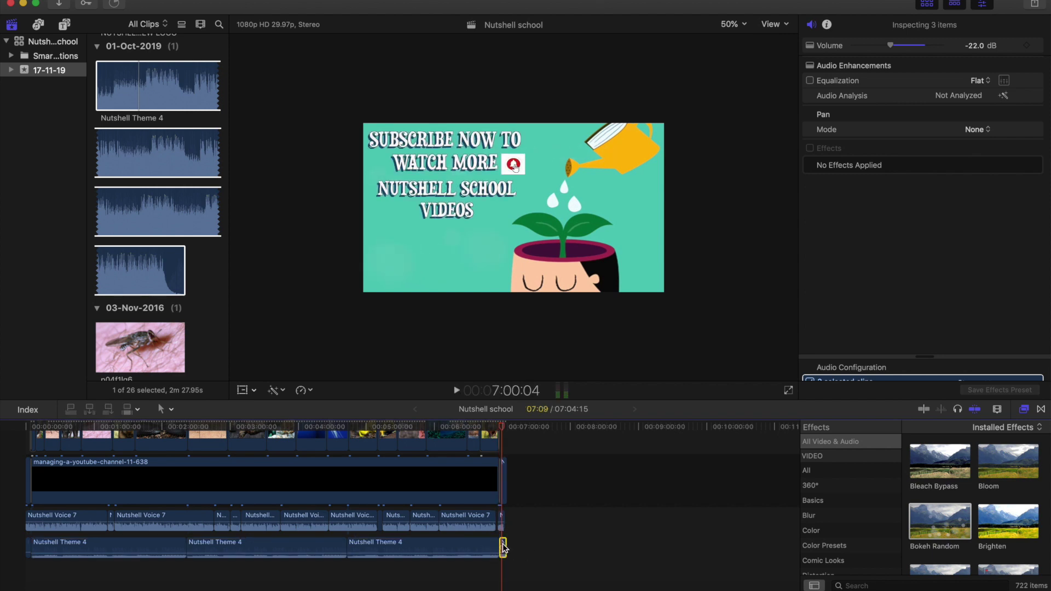
{"action": "left_click", "coordinate": [27, 546], "text": "shift"}
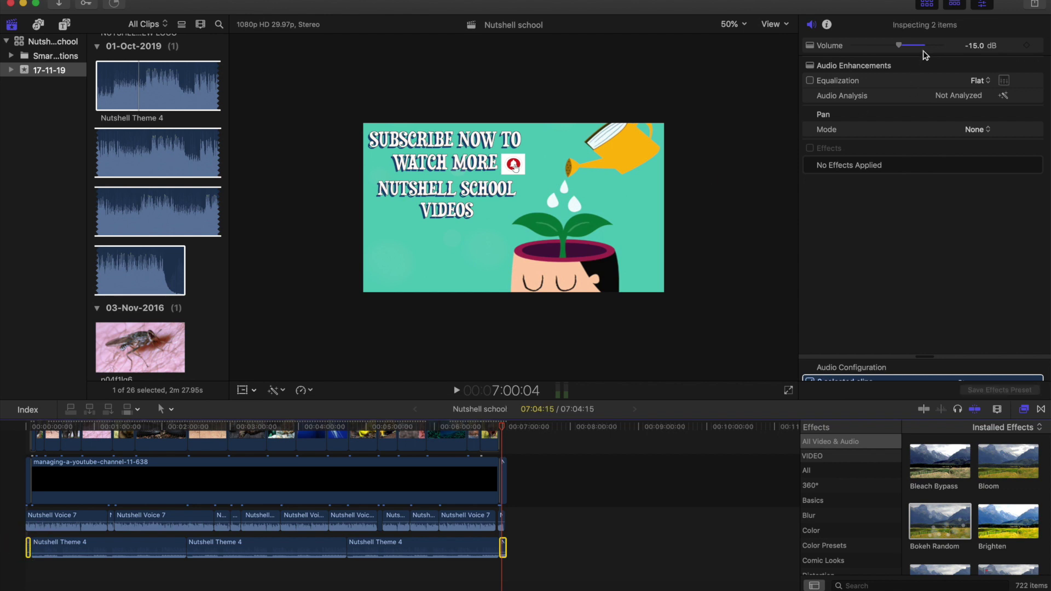
{"action": "left_click_drag", "start_coordinate": [898, 50], "coordinate": [898, 49]}
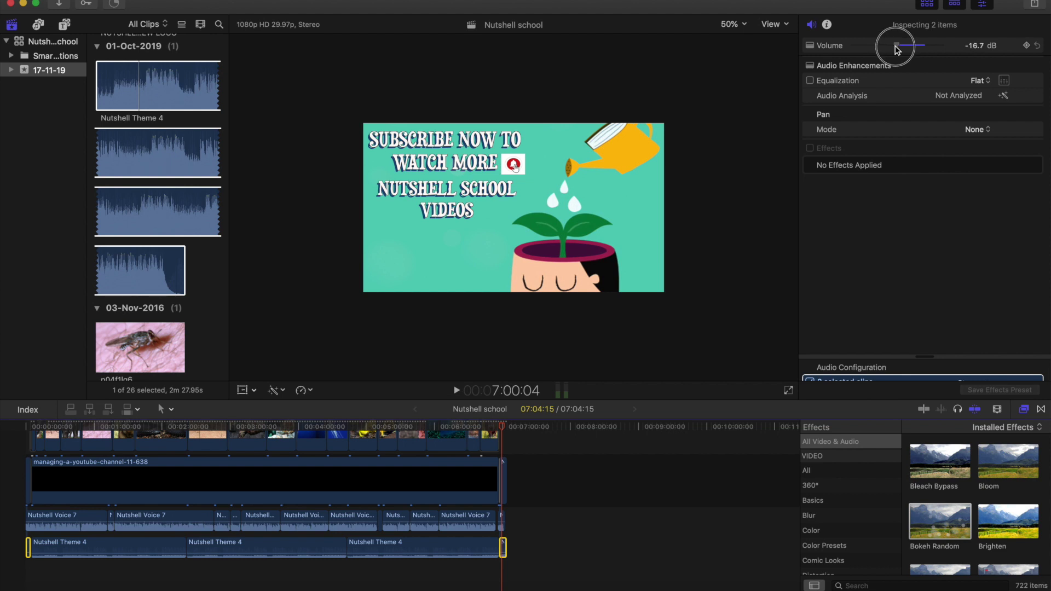
{"action": "left_click", "coordinate": [898, 48]}
{"action": "left_click", "coordinate": [897, 46]}
{"action": "left_click_drag", "start_coordinate": [898, 48], "coordinate": [898, 48]}
{"action": "left_click", "coordinate": [899, 48]}
{"action": "left_click", "coordinate": [898, 49]}
{"action": "left_click_drag", "start_coordinate": [898, 48], "coordinate": [898, 49]}
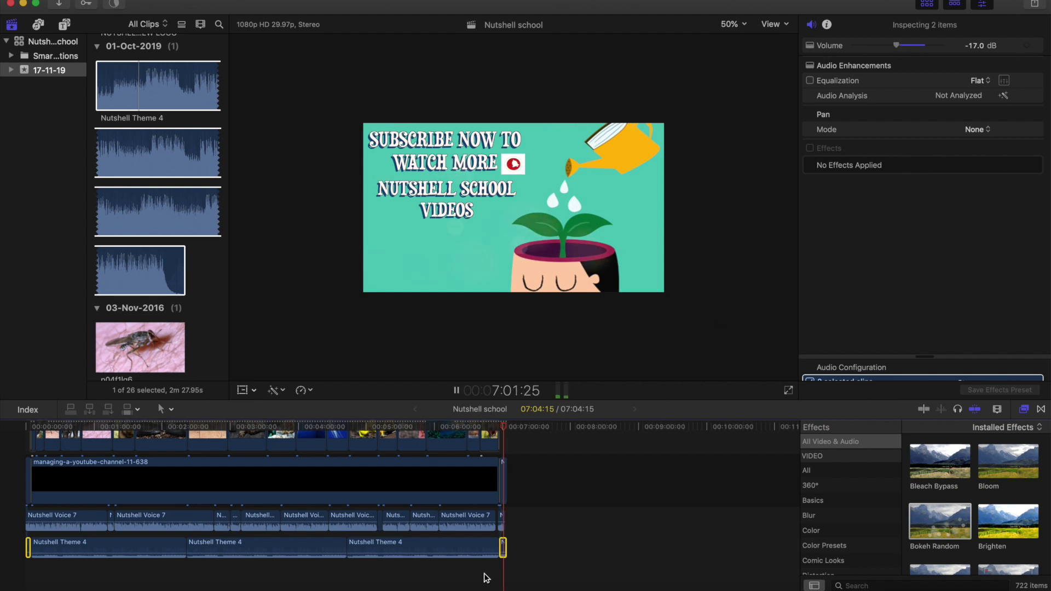
- Add a long fade-out and a long fade-in to the Nutshell Theme 4 segment under the closing logo
{"action": "key", "text": "super+equal"}
{"action": "key", "text": "super+equal"}
{"action": "key", "text": "super+equal"}
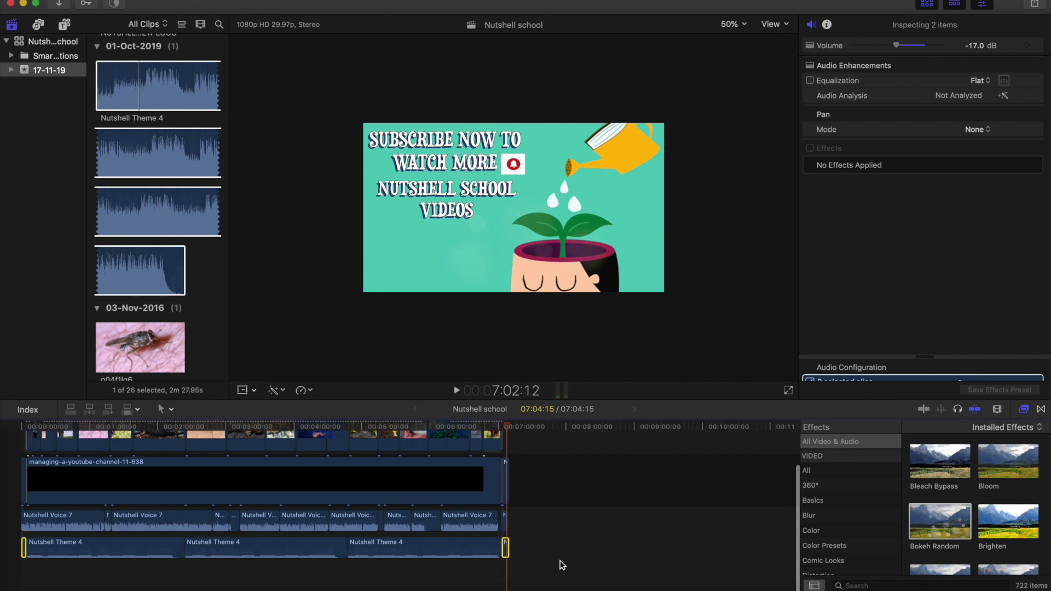
{"action": "key", "text": "super+equal"}
{"action": "key", "text": "super+equal"}
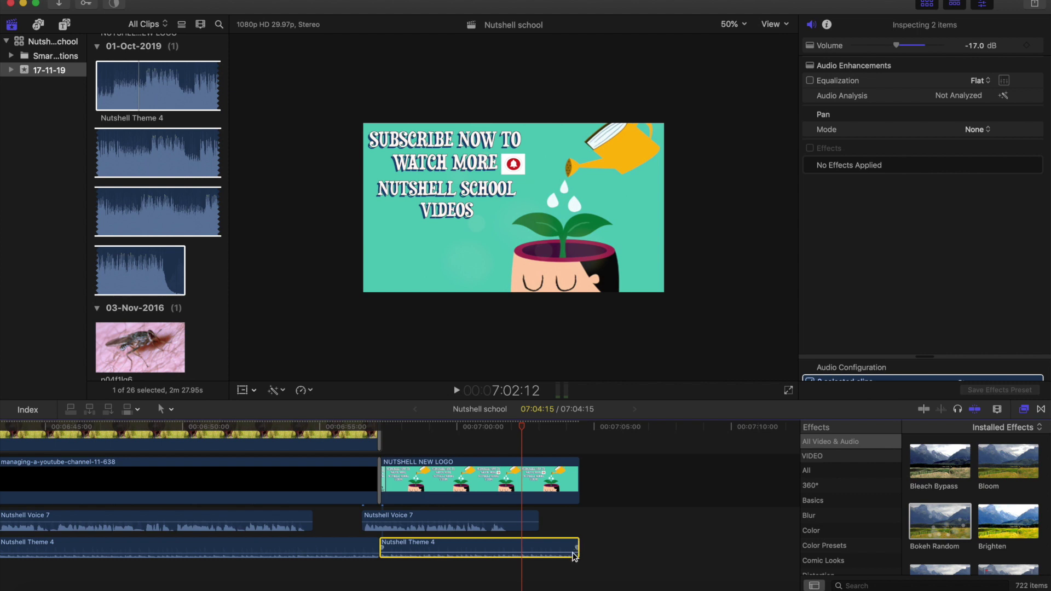
{"action": "left_click_drag", "start_coordinate": [574, 555], "coordinate": [493, 547]}
{"action": "left_click_drag", "start_coordinate": [383, 551], "coordinate": [487, 556]}
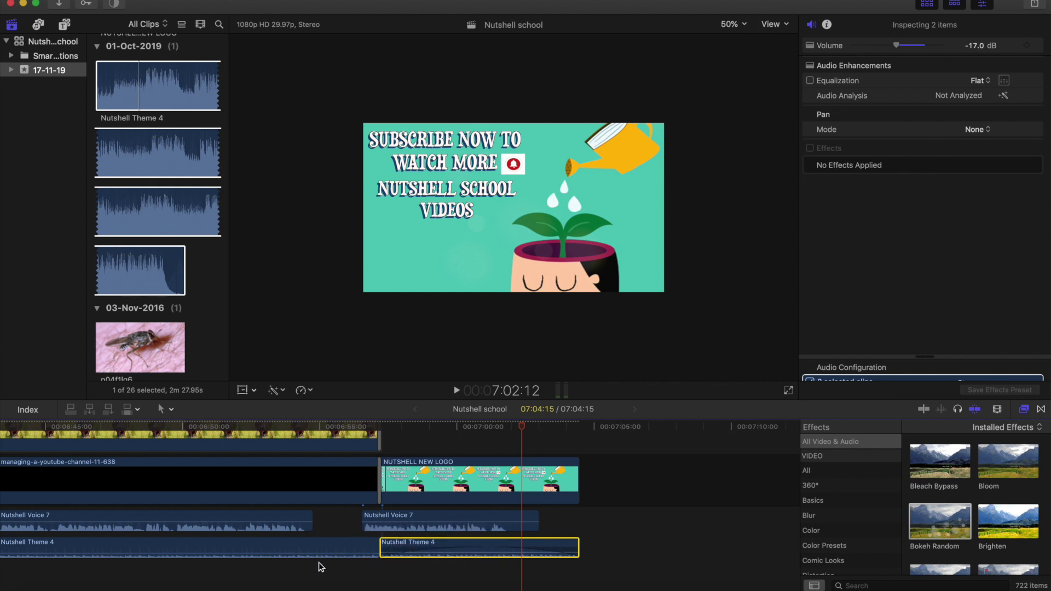
- Add a long fade-out to the last music clip before the closing logo and long fades to the music around the opening logo
{"action": "left_click_drag", "start_coordinate": [376, 549], "coordinate": [232, 553]}
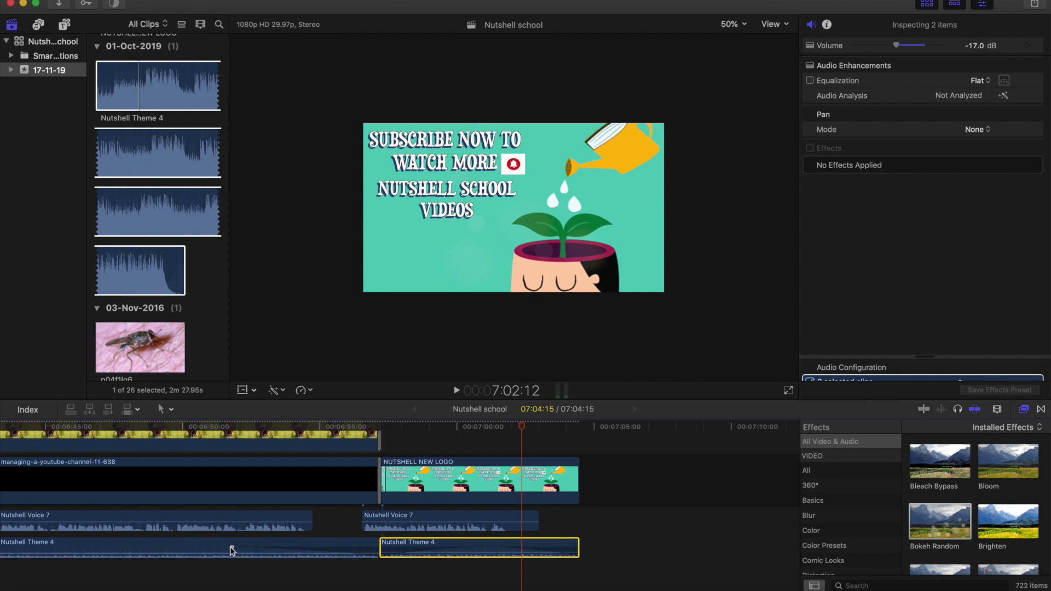
{"action": "left_click_drag", "start_coordinate": [232, 549], "coordinate": [290, 550]}
{"action": "scroll", "coordinate": [291, 554], "scroll_direction": "left", "scroll_amount": 15}
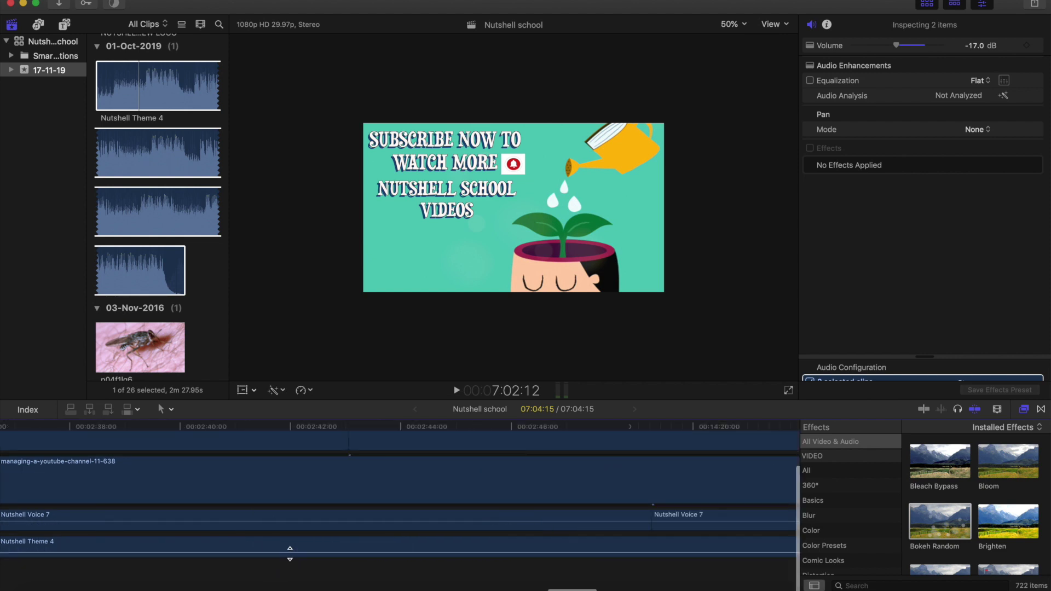
{"action": "scroll", "coordinate": [290, 554], "scroll_direction": "left", "scroll_amount": 20}
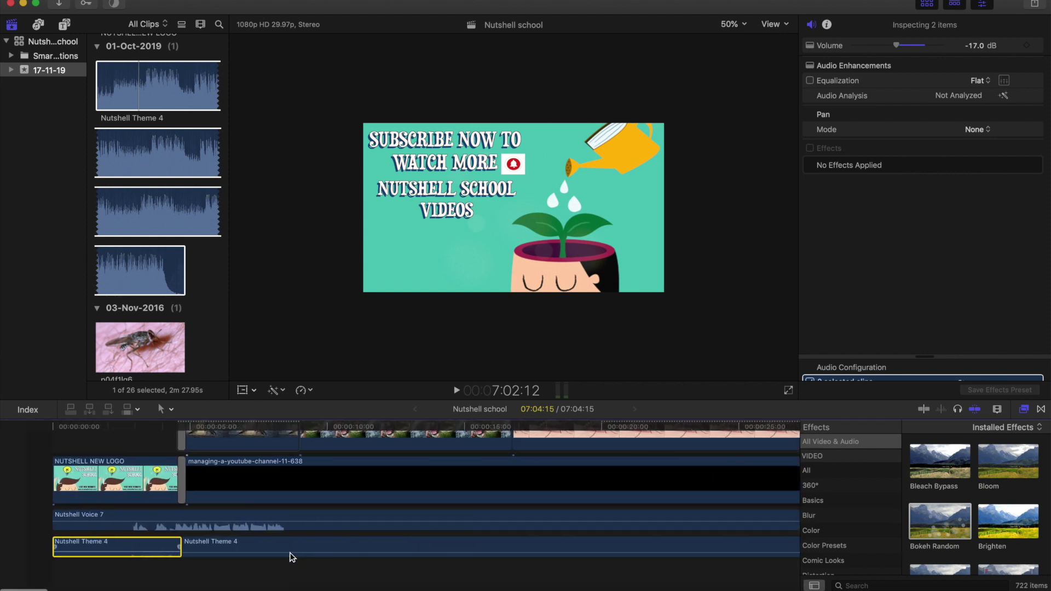
{"action": "left_click_drag", "start_coordinate": [159, 545], "coordinate": [66, 550]}
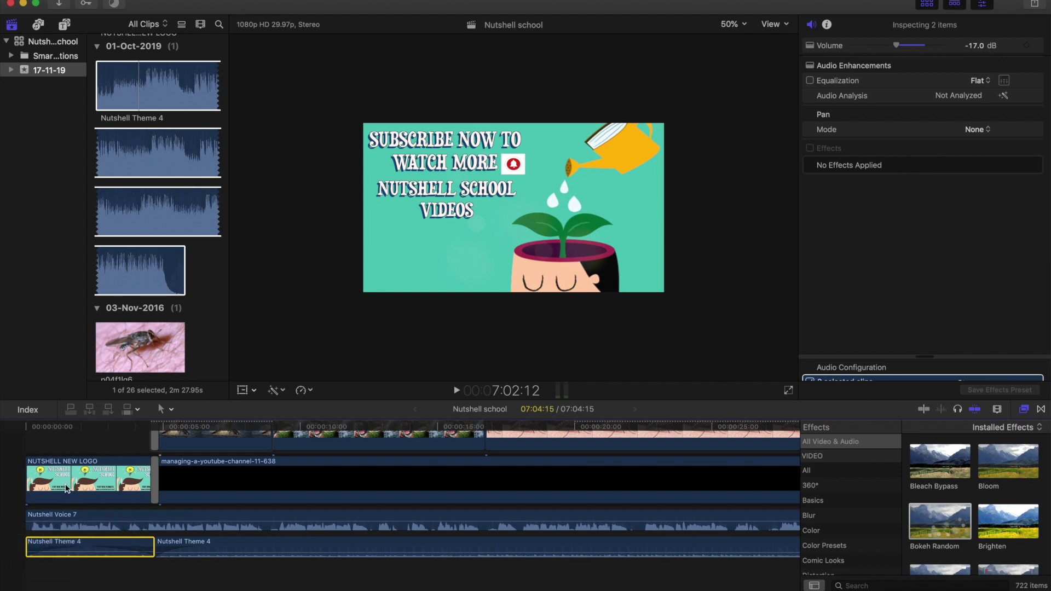
- Play the video from the start to about 22 seconds to check the music fades against the voice-over
{"action": "left_click", "coordinate": [66, 444]}
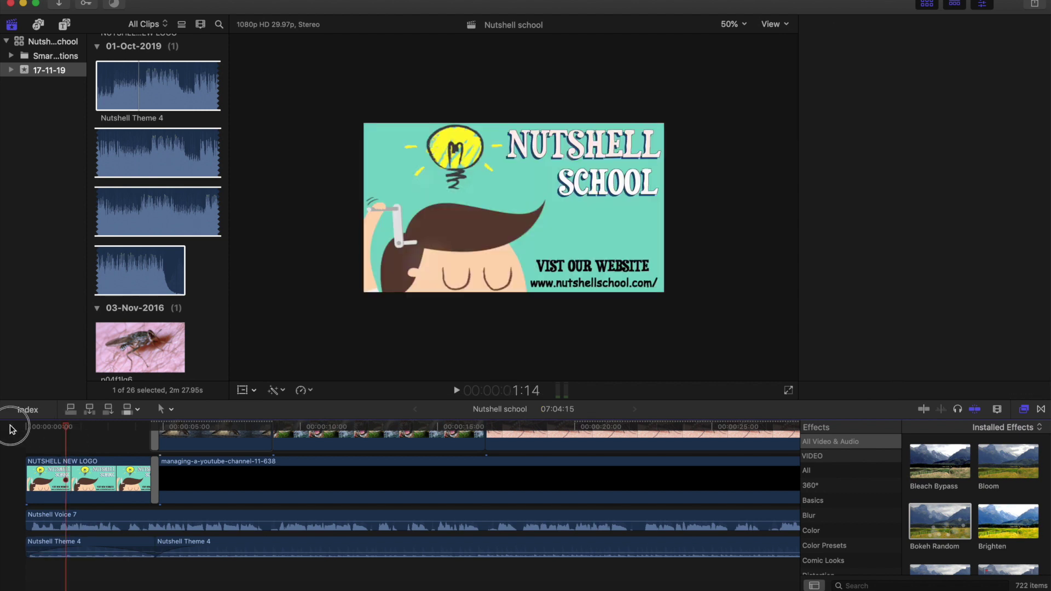
{"action": "key", "text": "Home"}
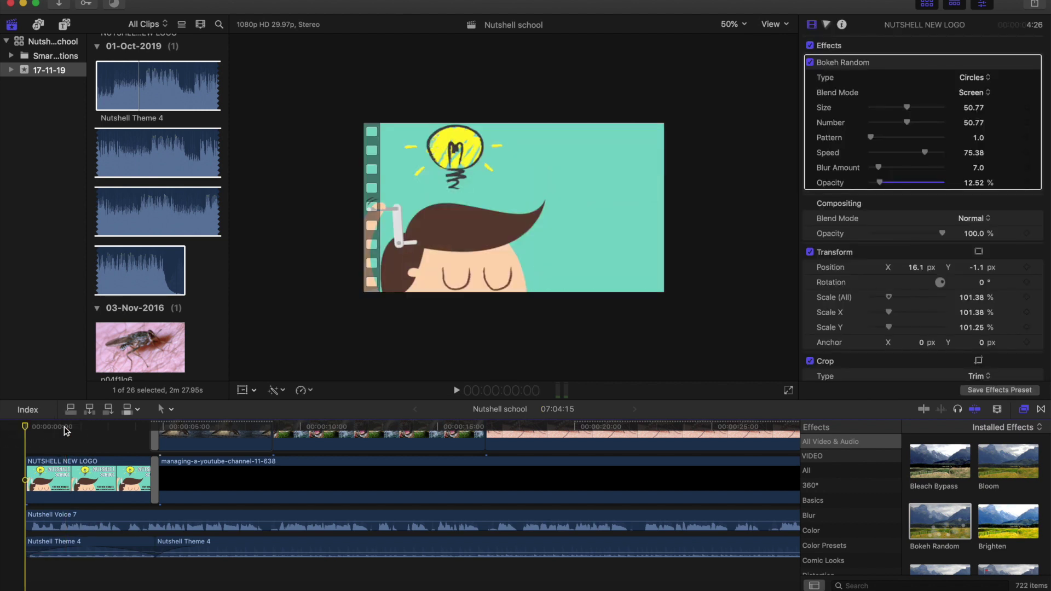
{"action": "key", "text": "space"}
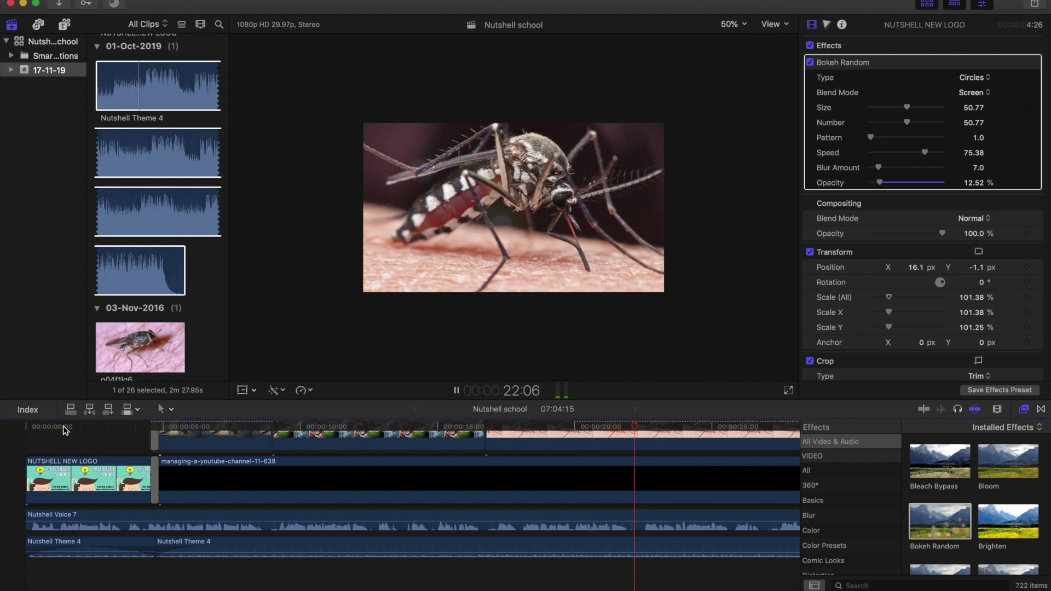
{"action": "key", "text": "space"}
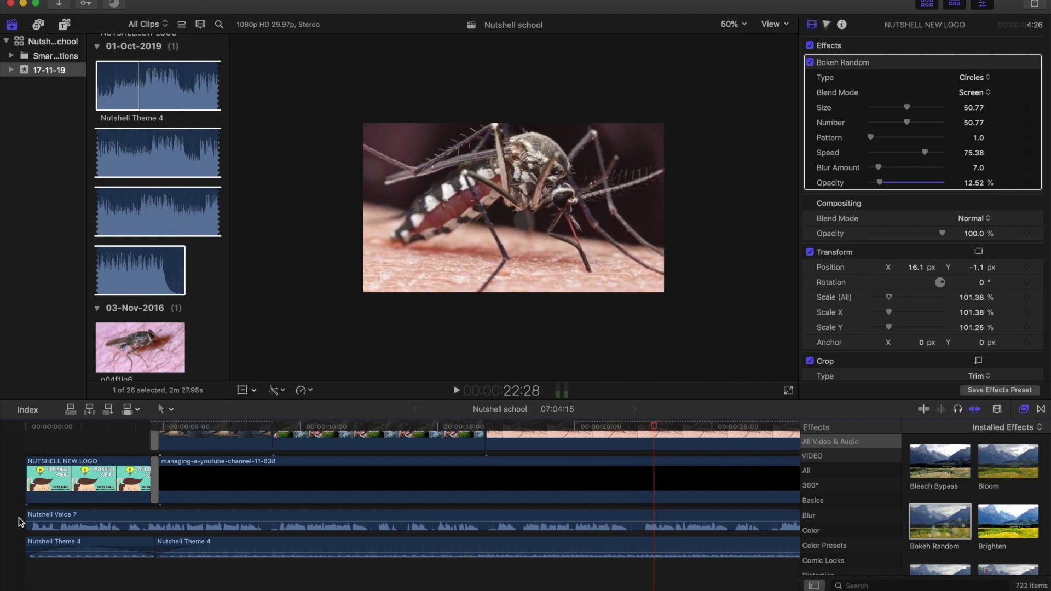
- Look over the whole timeline from the closing logo back to the opening logo
{"action": "left_click", "coordinate": [115, 443]}
{"action": "key", "text": "super+minus"}
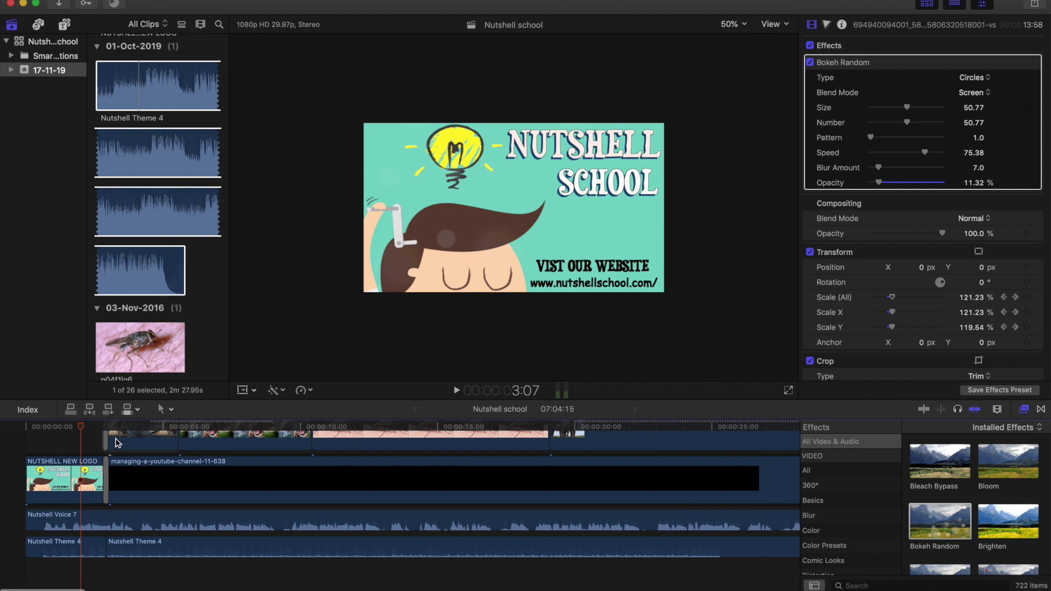
{"action": "key", "text": "super+minus"}
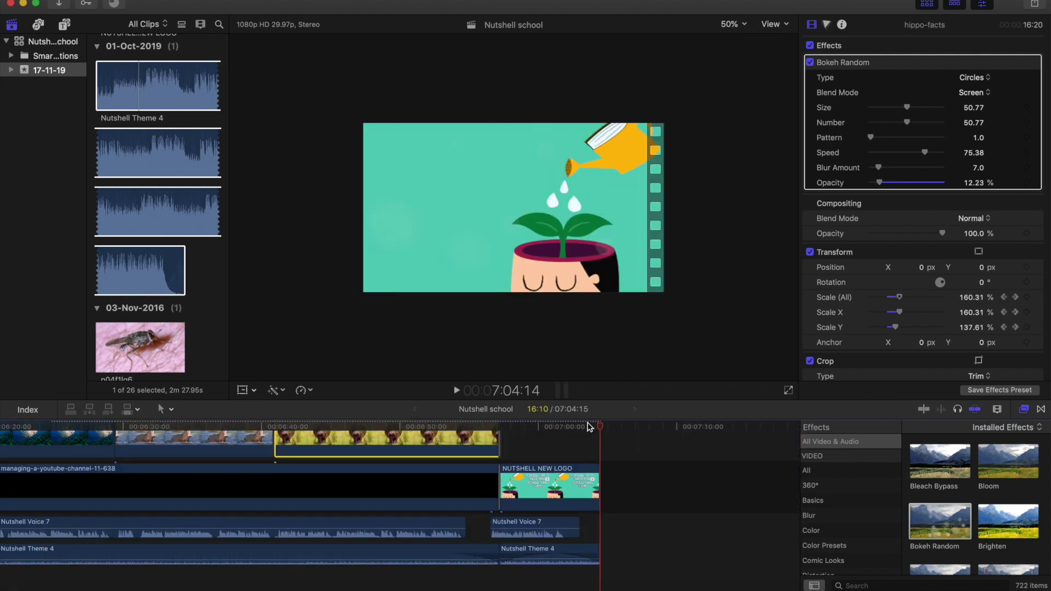
{"action": "scroll", "coordinate": [596, 432], "scroll_direction": "left", "scroll_amount": 20}
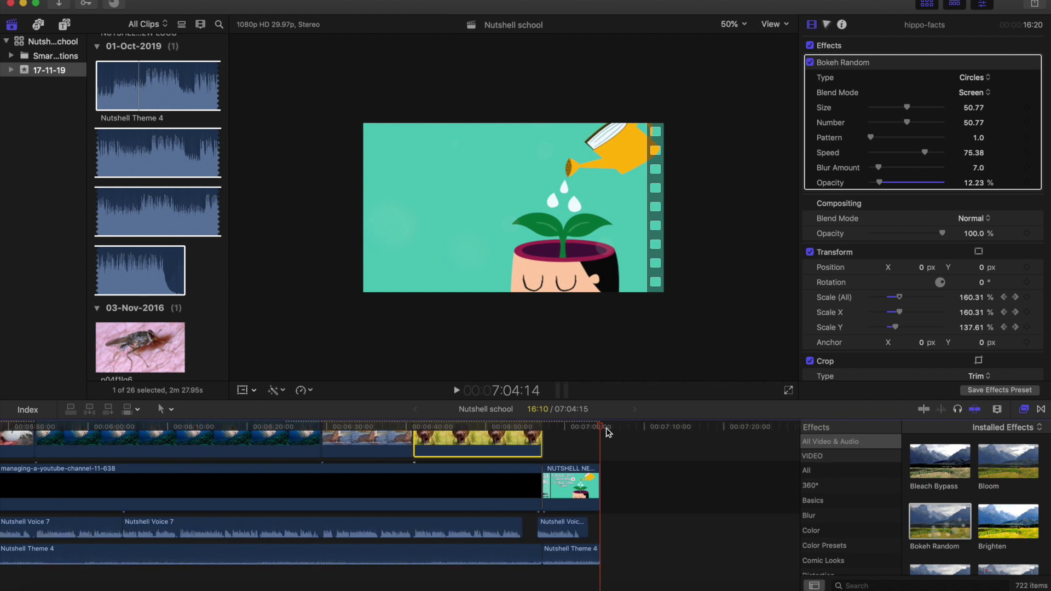
{"action": "key", "text": "super+minus"}
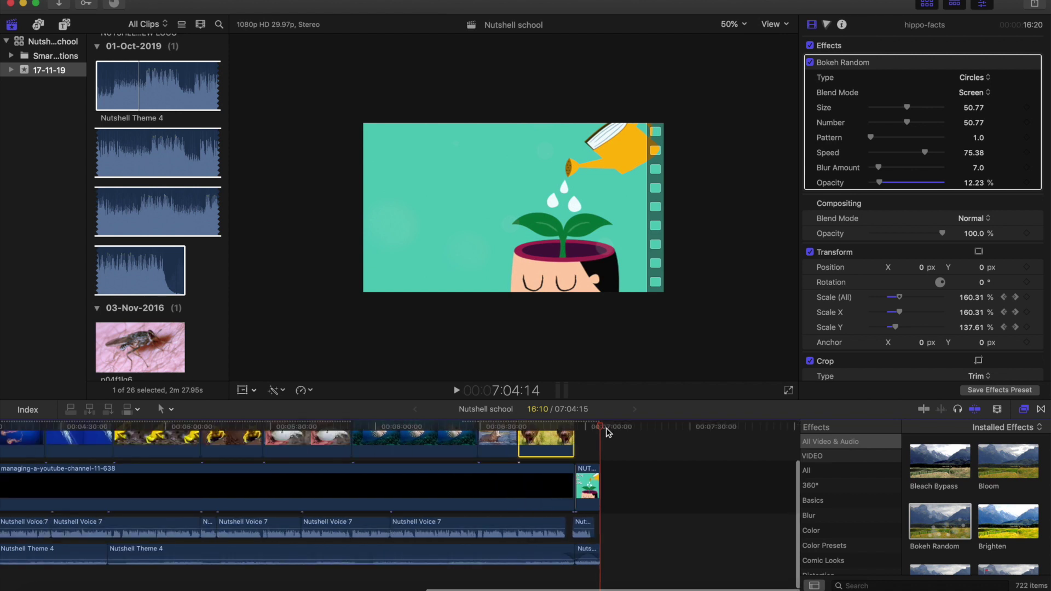
{"action": "key", "text": "super+minus"}
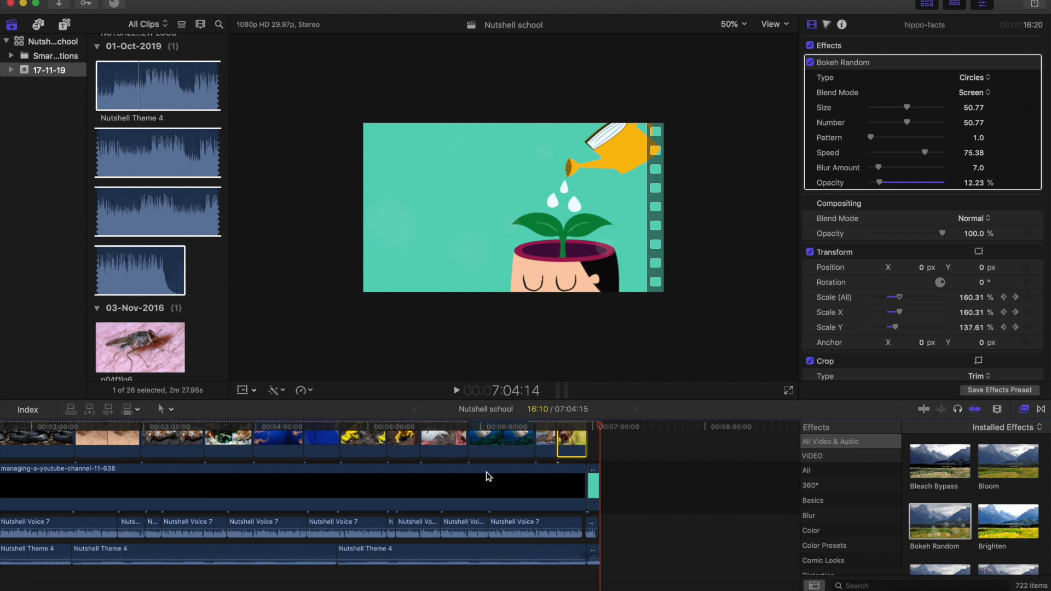
{"action": "scroll", "coordinate": [486, 476], "scroll_direction": "left", "scroll_amount": 15}
{"action": "scroll", "coordinate": [415, 495], "scroll_direction": "up", "scroll_amount": 3}
{"action": "scroll", "coordinate": [93, 508], "scroll_direction": "up", "scroll_amount": 1}
{"action": "key", "text": "super+equal"}
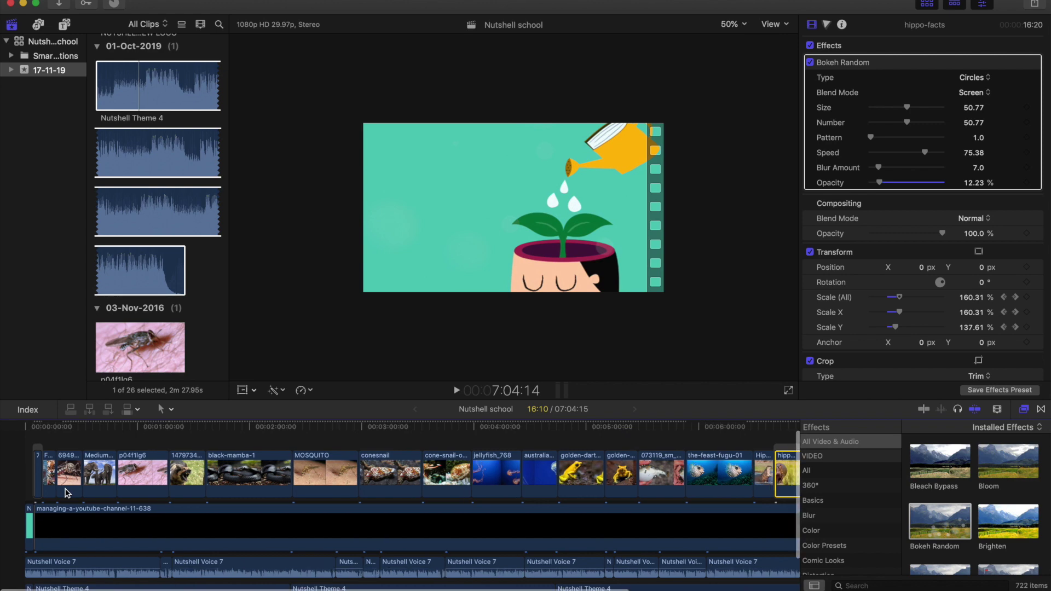
{"action": "scroll", "coordinate": [65, 493], "scroll_direction": "left", "scroll_amount": 20}
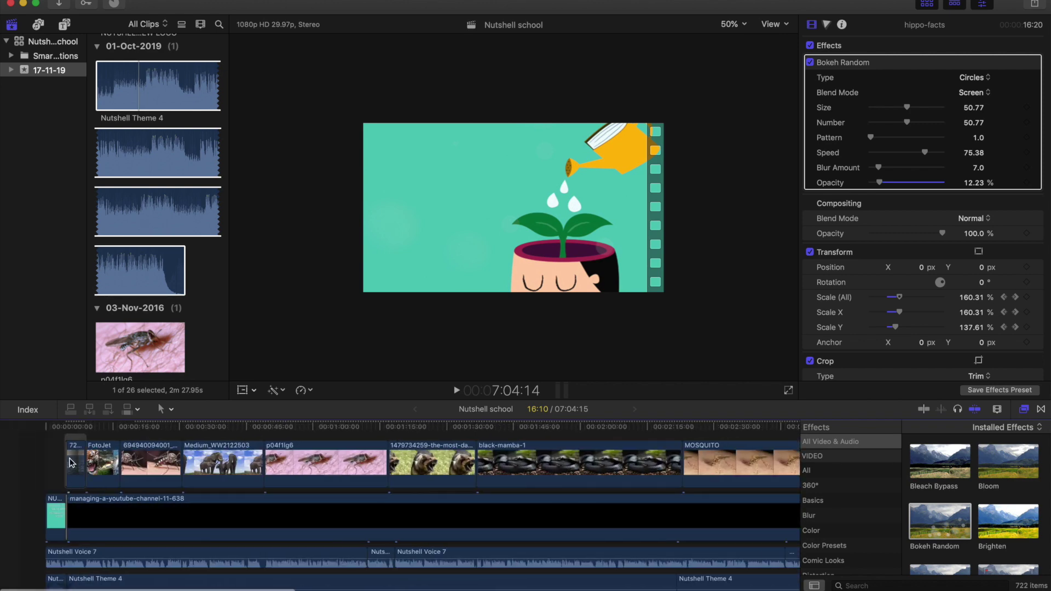
- Place a Custom title above the 72DeadliestAnimals clip, starting right after the opening logo
{"action": "left_click", "coordinate": [55, 427]}
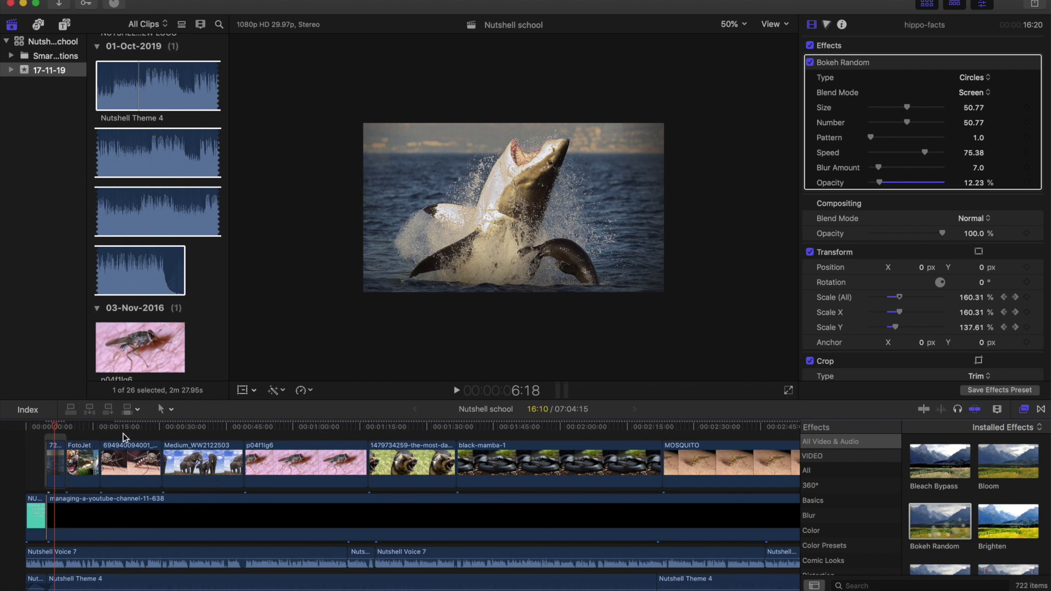
{"action": "left_click", "coordinate": [64, 25]}
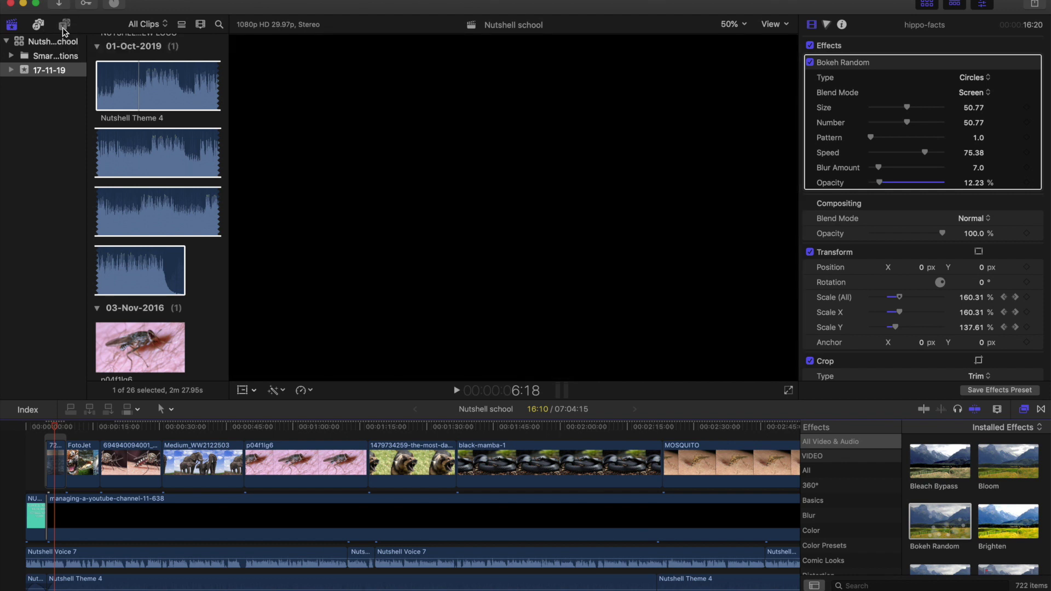
{"action": "left_click", "coordinate": [64, 26]}
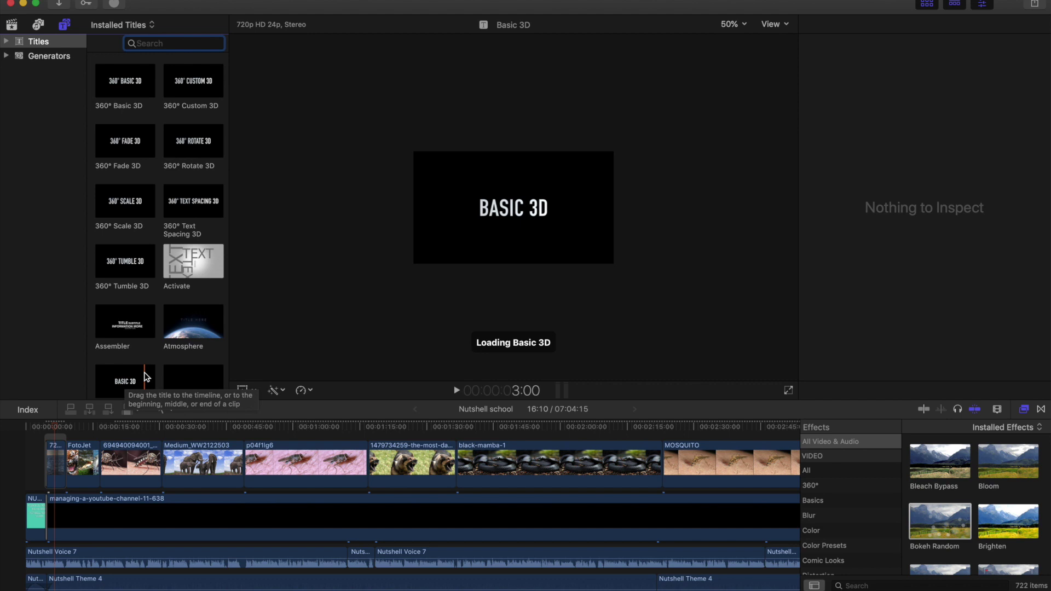
{"action": "scroll", "coordinate": [145, 378], "scroll_direction": "down", "scroll_amount": 5}
{"action": "scroll", "coordinate": [145, 376], "scroll_direction": "down", "scroll_amount": 5}
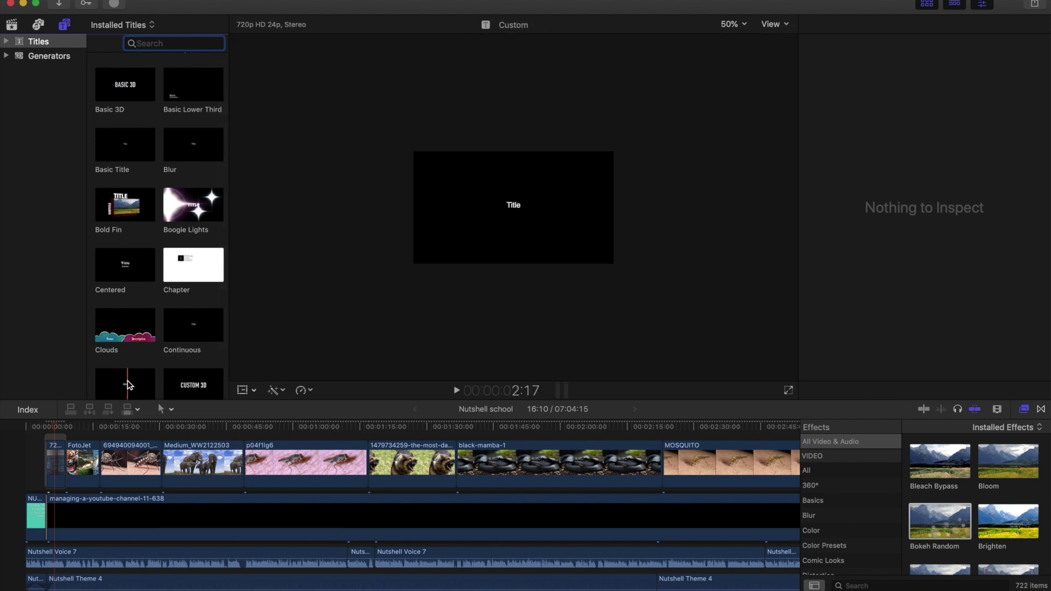
{"action": "left_click", "coordinate": [128, 384]}
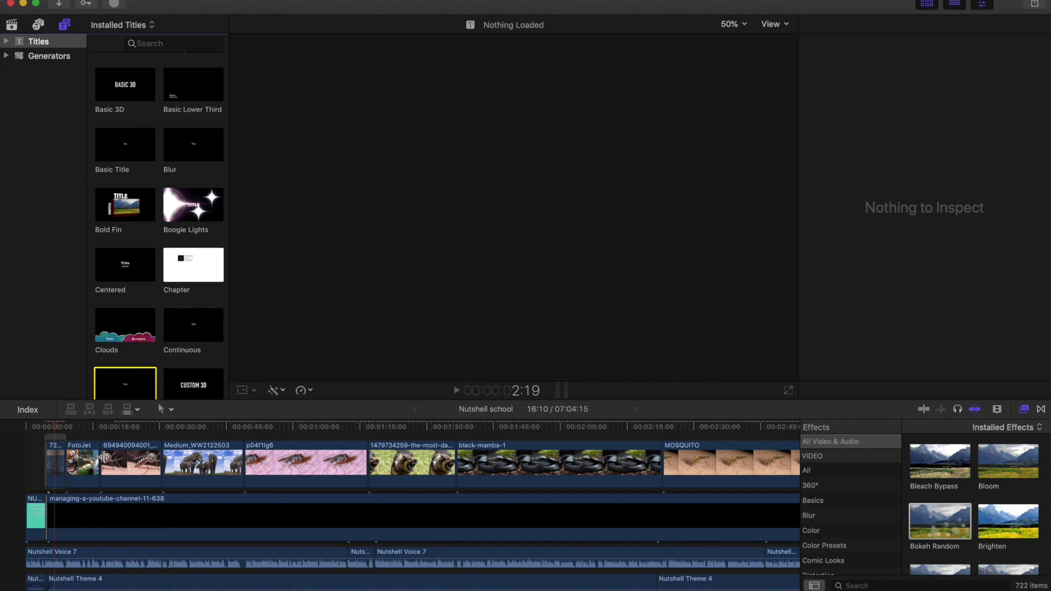
{"action": "left_click_drag", "start_coordinate": [134, 383], "coordinate": [49, 440]}
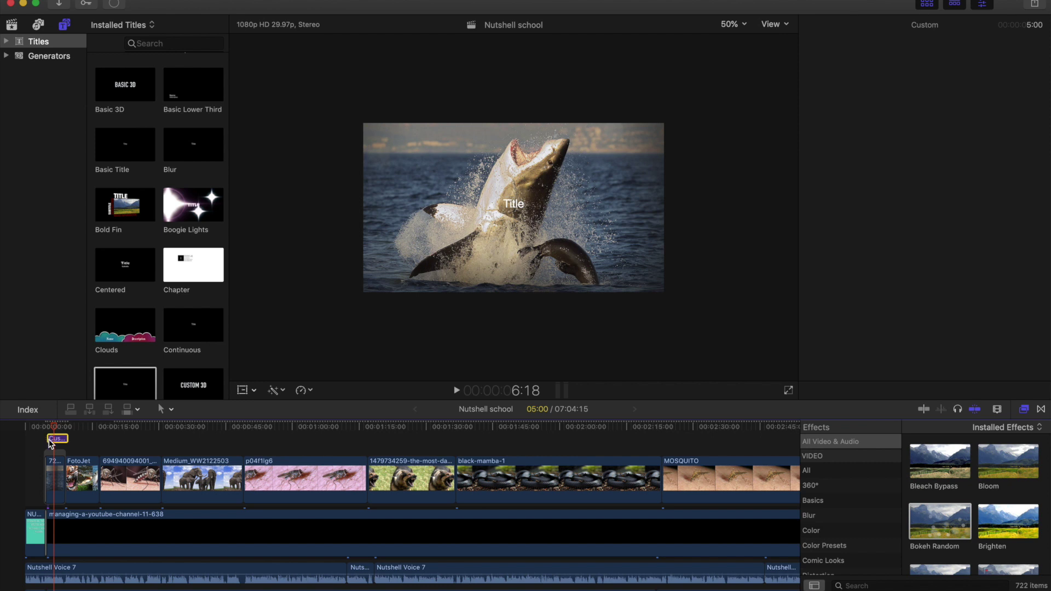
- Trim the end of the Custom title to a duration of 3:28, just short of the end of the 72DeadliestAnimals clip
{"action": "left_click", "coordinate": [50, 440]}
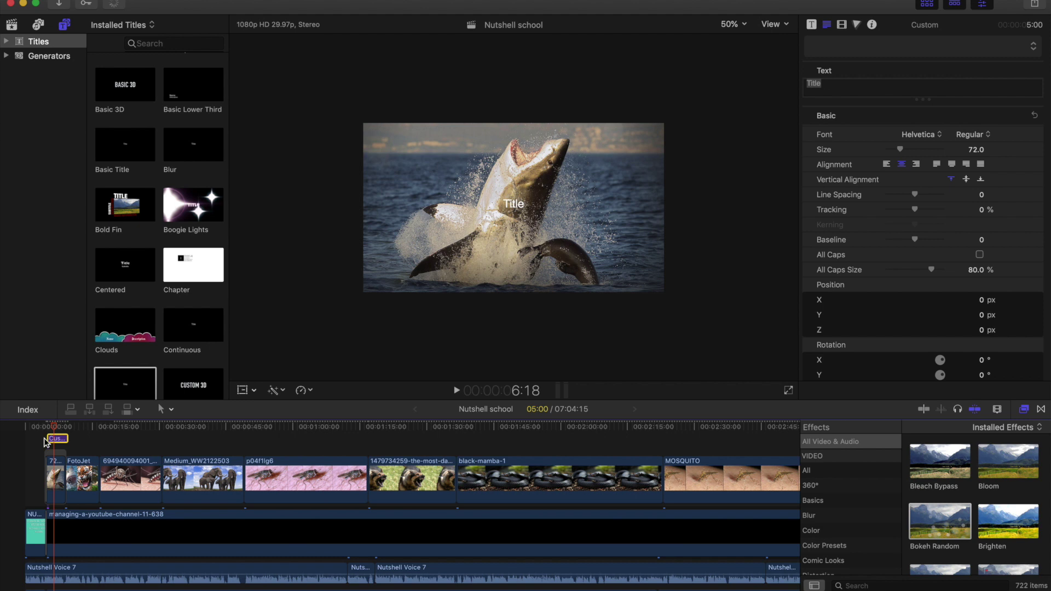
{"action": "left_click", "coordinate": [31, 448]}
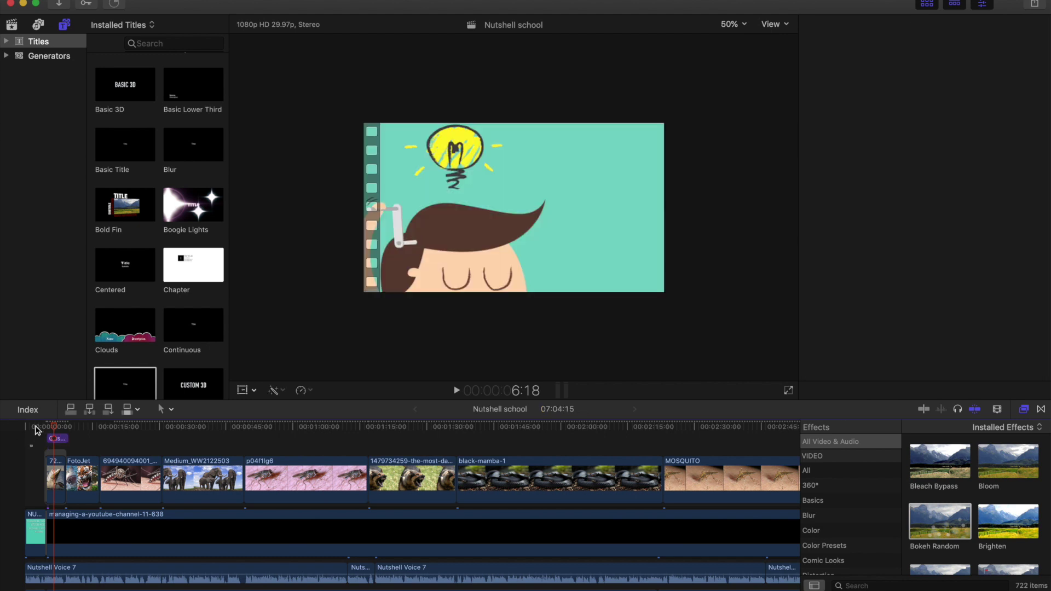
{"action": "left_click", "coordinate": [35, 428]}
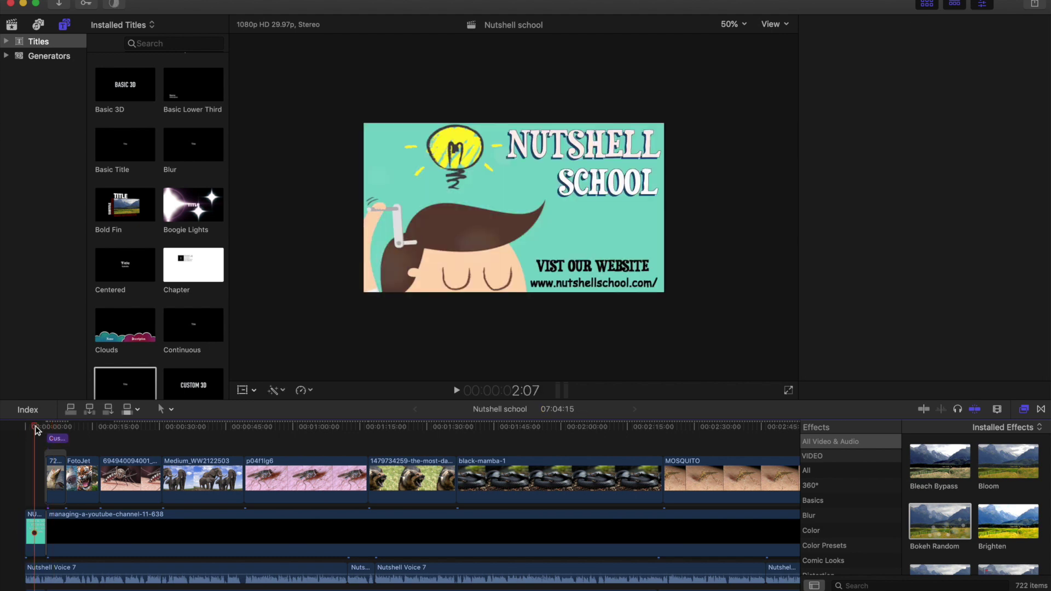
{"action": "key", "text": "super+equal"}
{"action": "key", "text": "super+equal"}
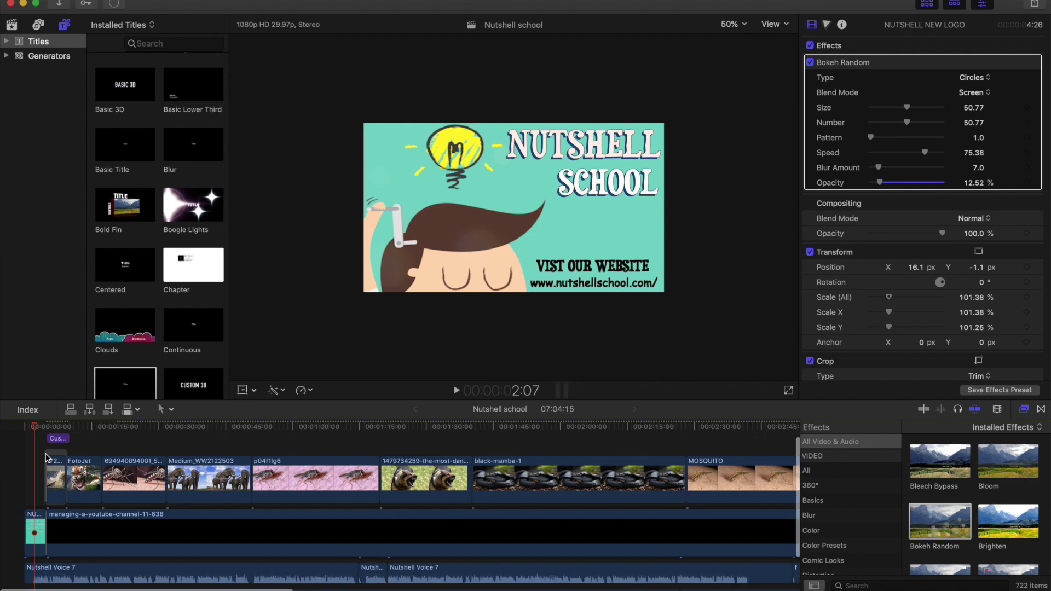
{"action": "key", "text": "super+equal"}
{"action": "key", "text": "super+equal"}
{"action": "left_click", "coordinate": [115, 438]}
{"action": "left_click_drag", "start_coordinate": [115, 439], "coordinate": [117, 441]}
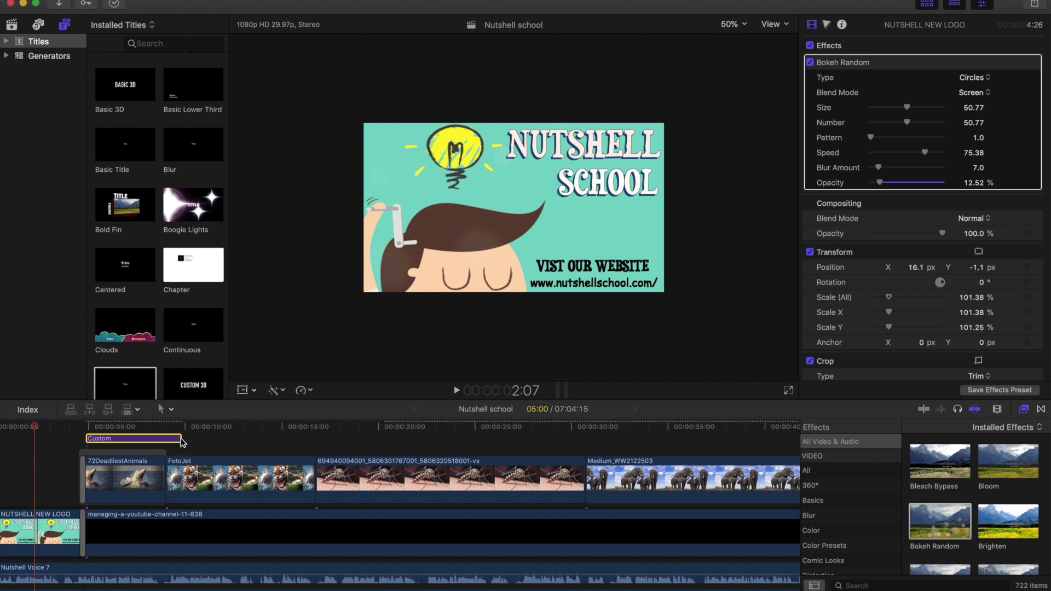
{"action": "left_click_drag", "start_coordinate": [183, 442], "coordinate": [156, 439]}
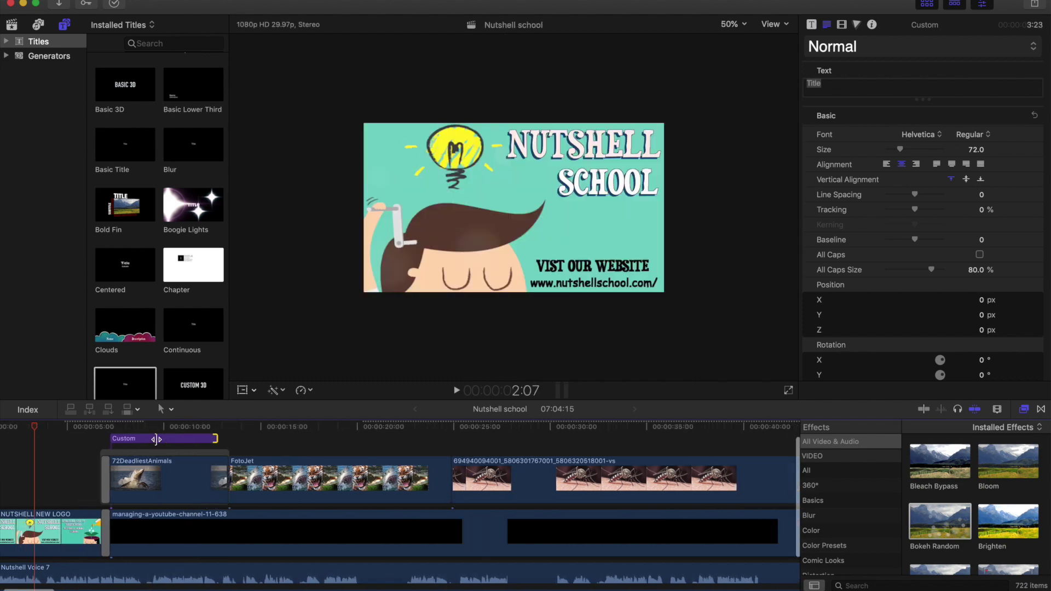
{"action": "key", "text": "super+equal"}
{"action": "left_click_drag", "start_coordinate": [323, 439], "coordinate": [332, 439]}
- Replace the Custom title's placeholder text with "WORL'S DANGEROUS ANIMALS"
{"action": "left_click", "coordinate": [266, 441]}
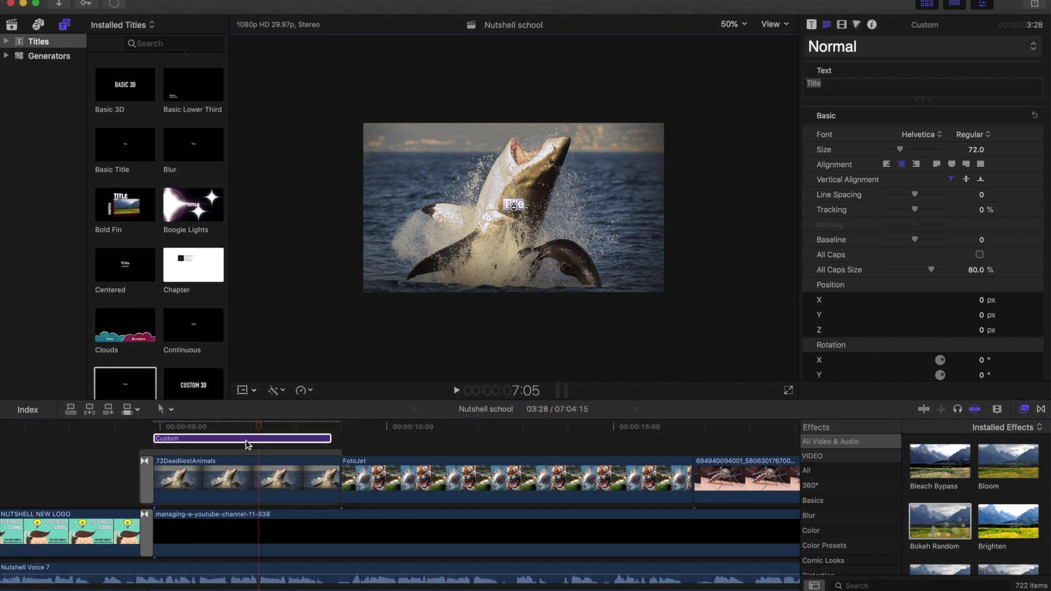
{"action": "left_click", "coordinate": [241, 441]}
{"action": "left_click", "coordinate": [826, 90]}
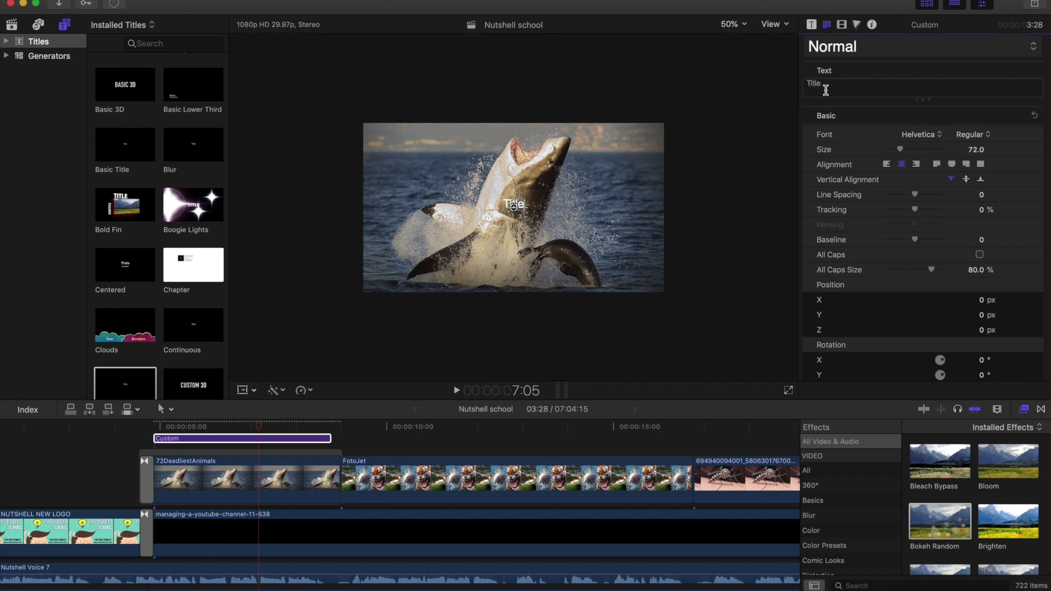
{"action": "key", "text": "BackSpace"}
{"action": "key", "text": "BackSpace"}
{"action": "key", "text": "BackSpace"}
{"action": "key", "text": "BackSpace"}
{"action": "key", "text": "BackSpace"}
{"action": "type", "text": "WO"}
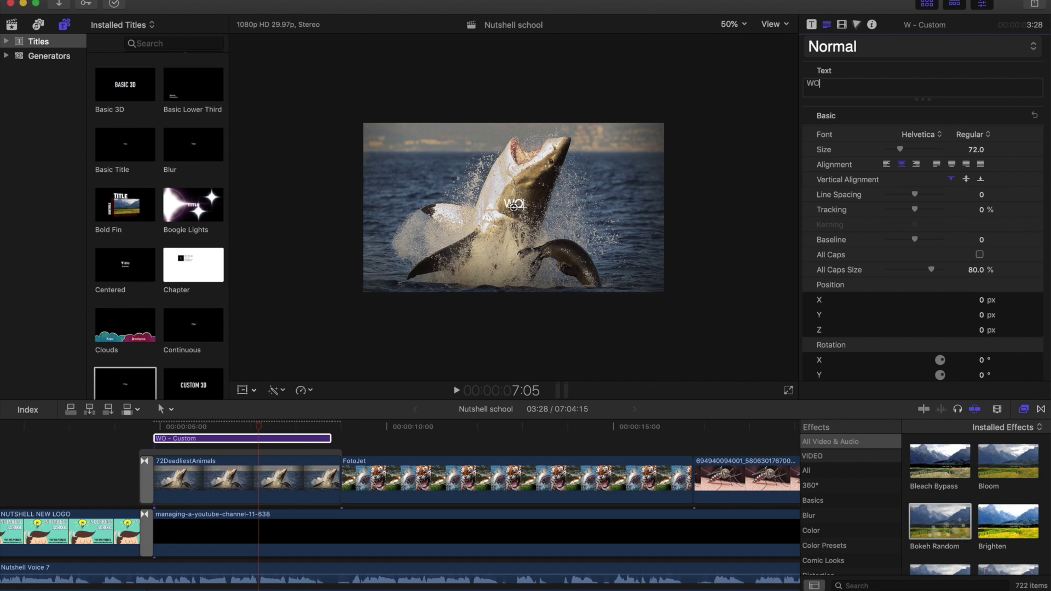
{"action": "type", "text": "RL'S D"}
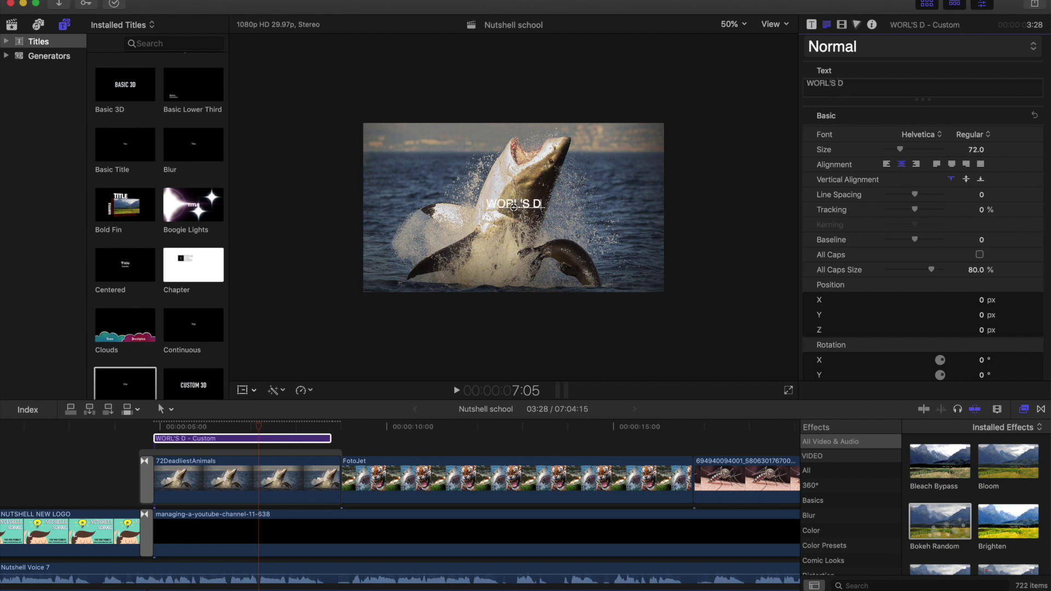
{"action": "type", "text": "ANGER"}
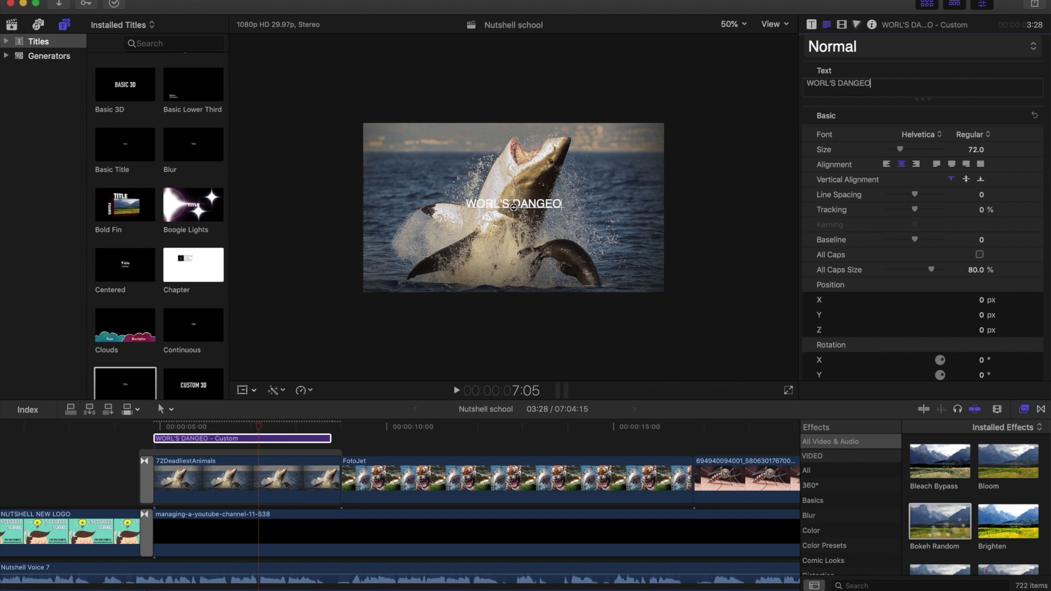
{"action": "type", "text": "OUS AN"}
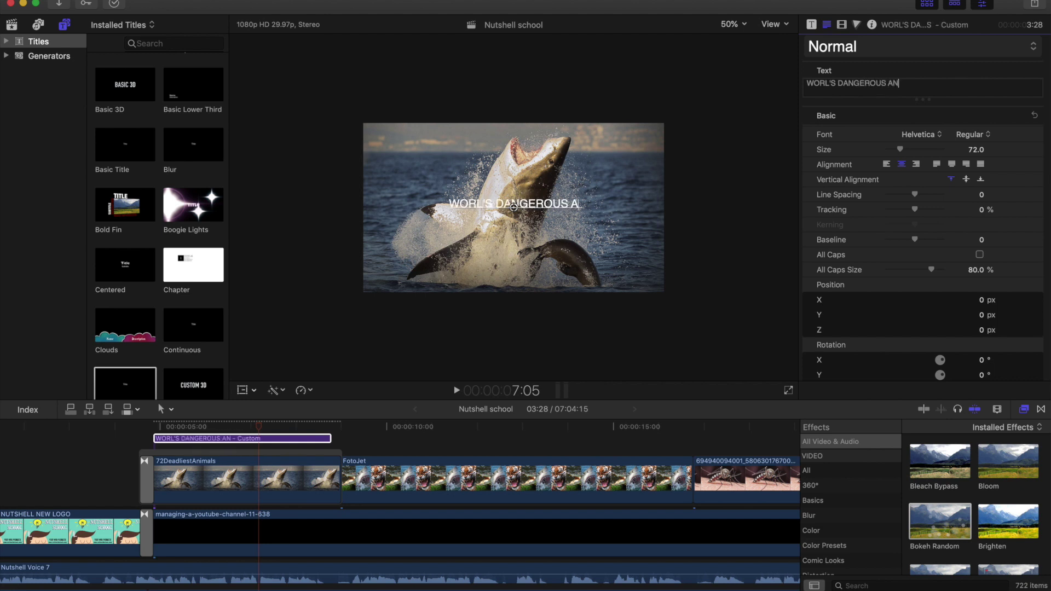
{"action": "type", "text": "IMALS"}
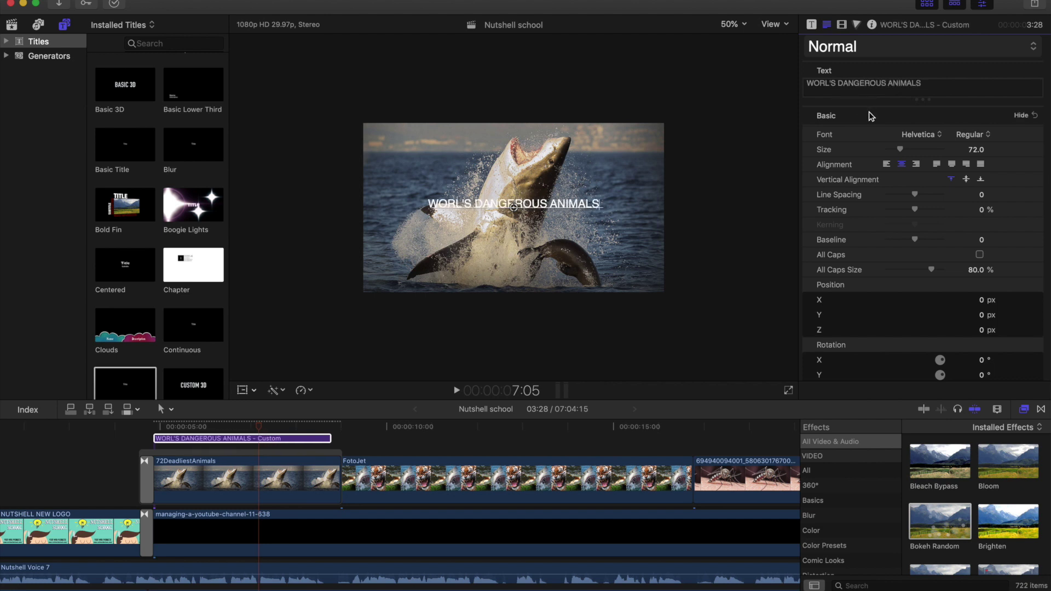
- Set the opening title's font to Junegull in the Regular style
{"action": "left_click", "coordinate": [924, 136]}
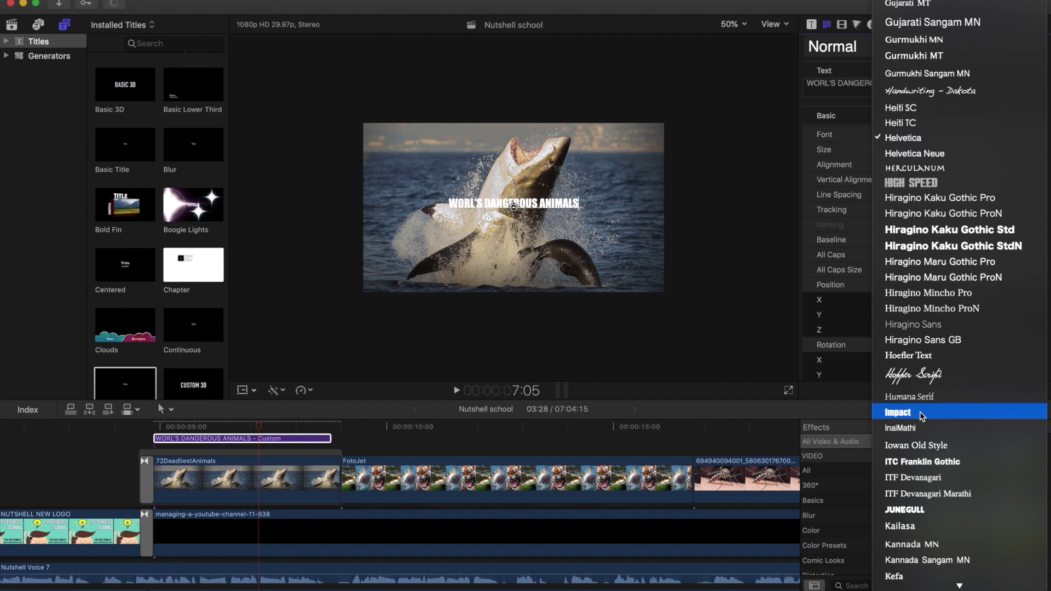
{"action": "scroll", "coordinate": [923, 419], "scroll_direction": "down", "scroll_amount": 2}
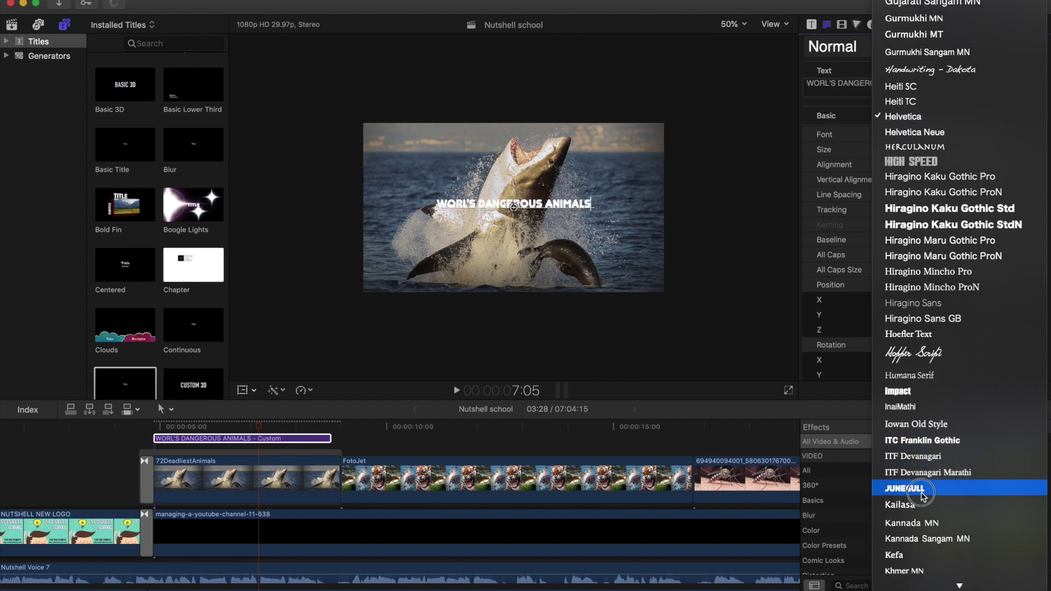
{"action": "left_click", "coordinate": [925, 495]}
{"action": "left_click", "coordinate": [977, 137]}
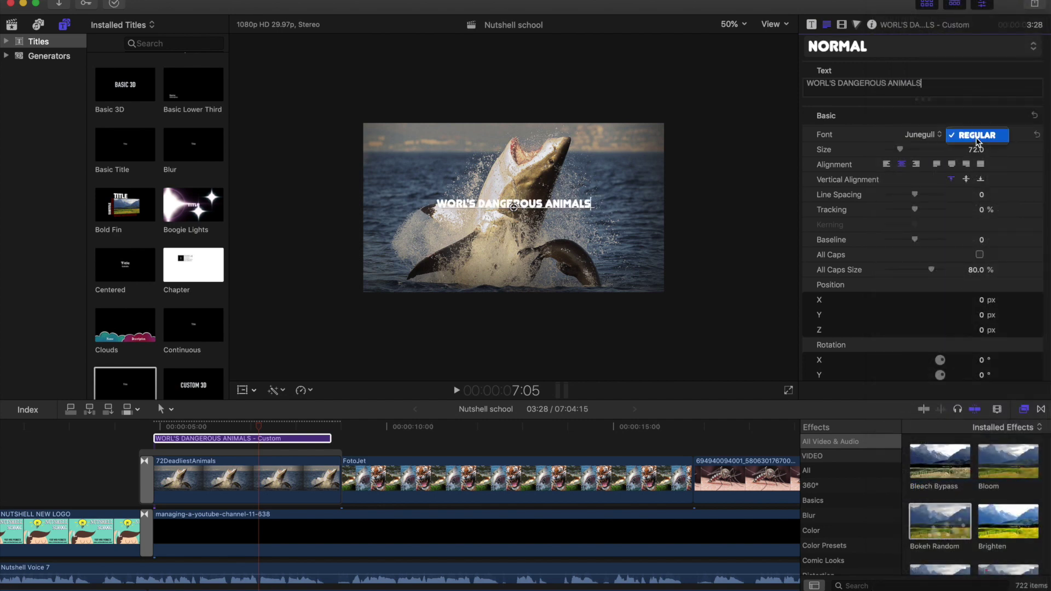
{"action": "left_click", "coordinate": [978, 137]}
- Enlarge the title to size 126 and move it down to the picture's lower edge, at Y about -443 px
{"action": "left_click", "coordinate": [910, 149]}
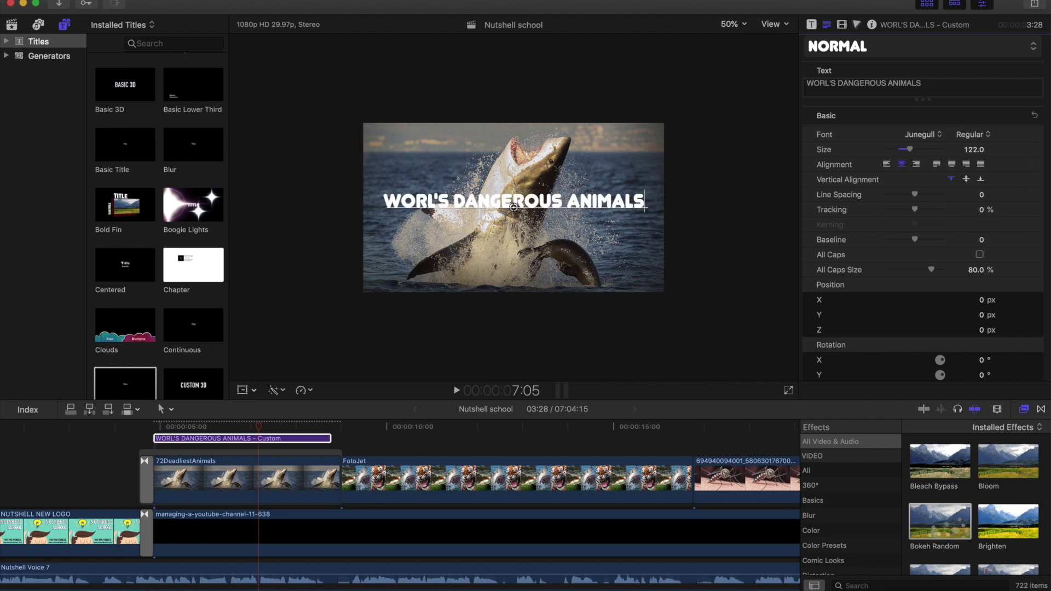
{"action": "left_click_drag", "start_coordinate": [513, 207], "coordinate": [513, 276]}
{"action": "left_click_drag", "start_coordinate": [911, 151], "coordinate": [911, 152]}
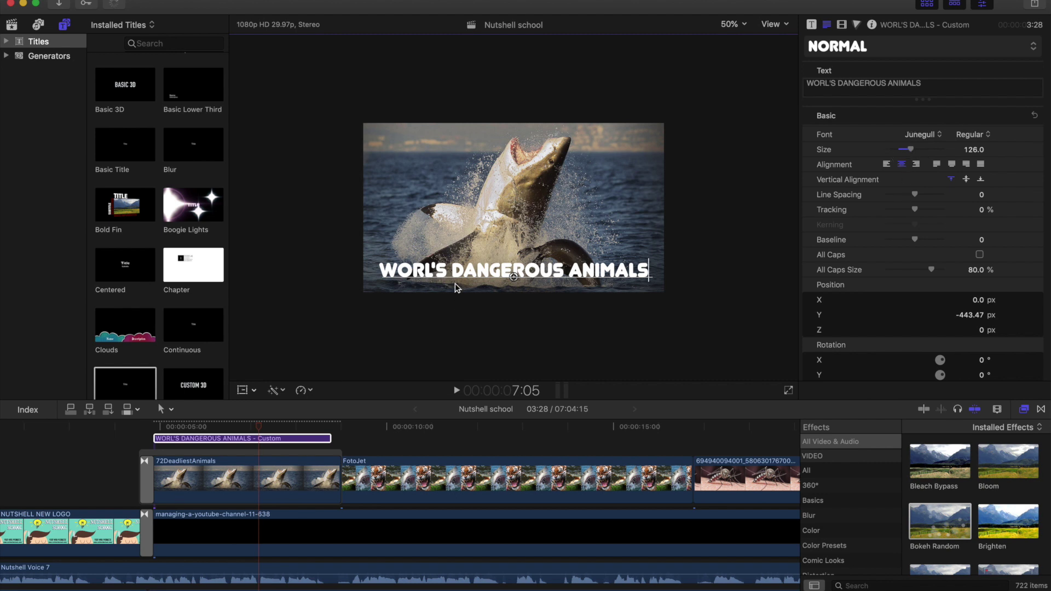
- Correct the title's spelling to "WORLD'S DANGEROUS ANIMALS"
{"action": "left_click", "coordinate": [831, 82]}
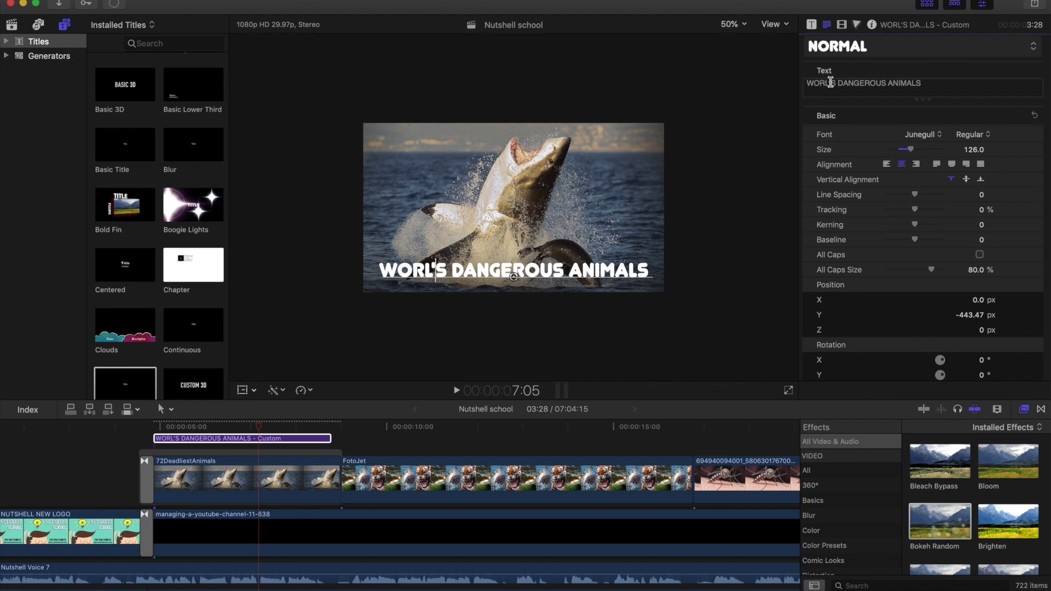
{"action": "type", "text": "D"}
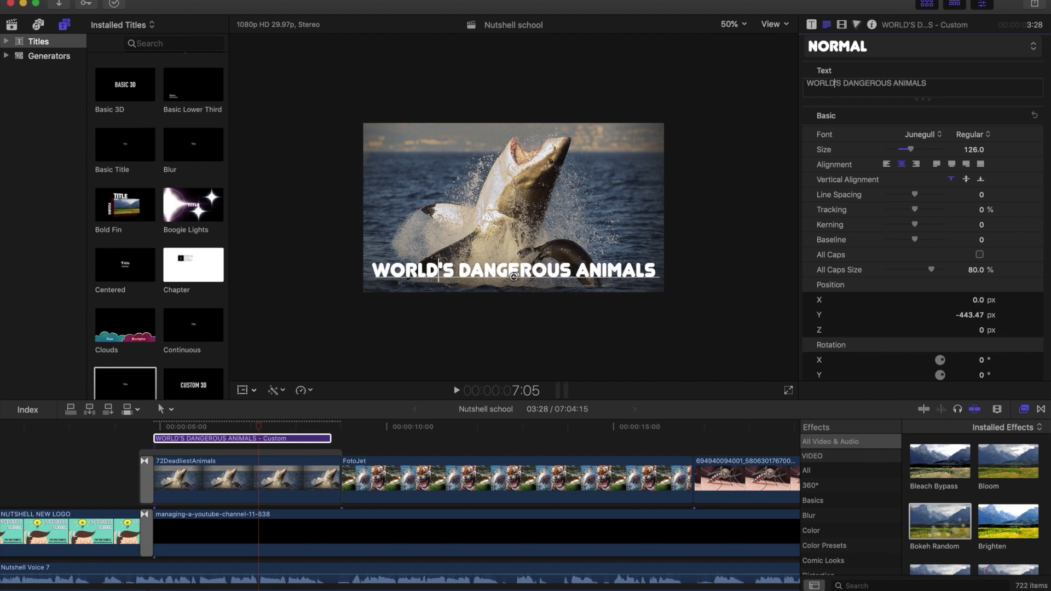
{"action": "key", "text": "super+Tab"}
{"action": "left_click", "coordinate": [906, 90]}
{"action": "left_click", "coordinate": [940, 90]}
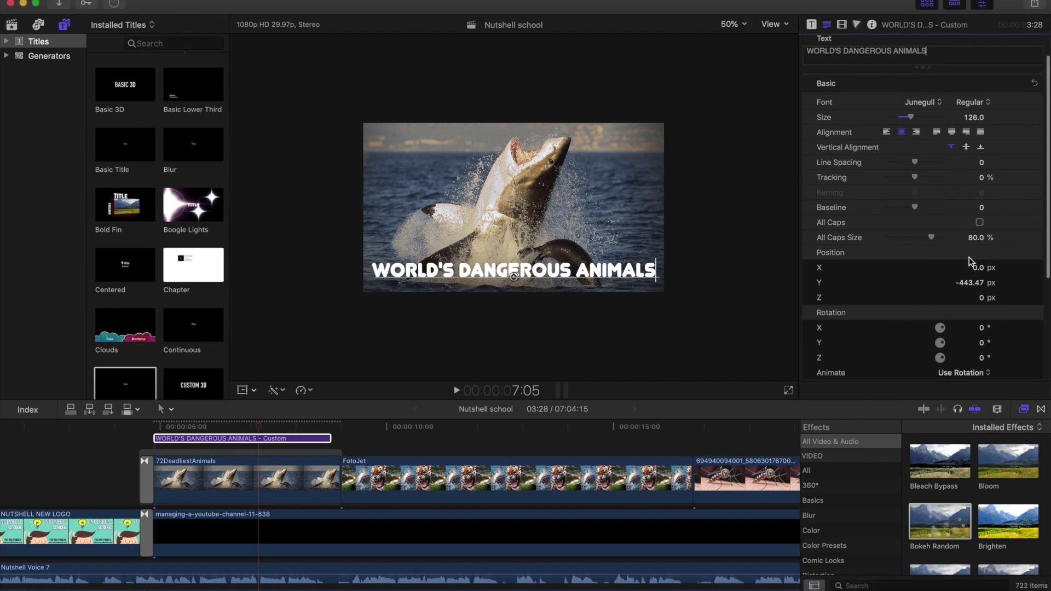
- Change the face color of the title text to bright yellow
{"action": "scroll", "coordinate": [977, 255], "scroll_direction": "down", "scroll_amount": 8}
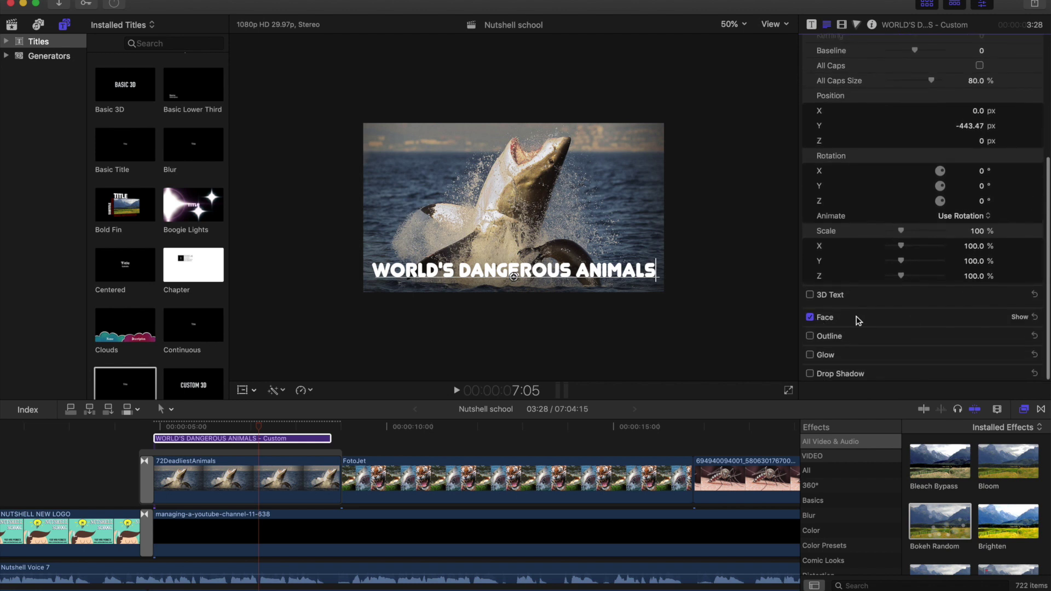
{"action": "left_click", "coordinate": [1022, 318]}
{"action": "scroll", "coordinate": [1027, 322], "scroll_direction": "down", "scroll_amount": 1}
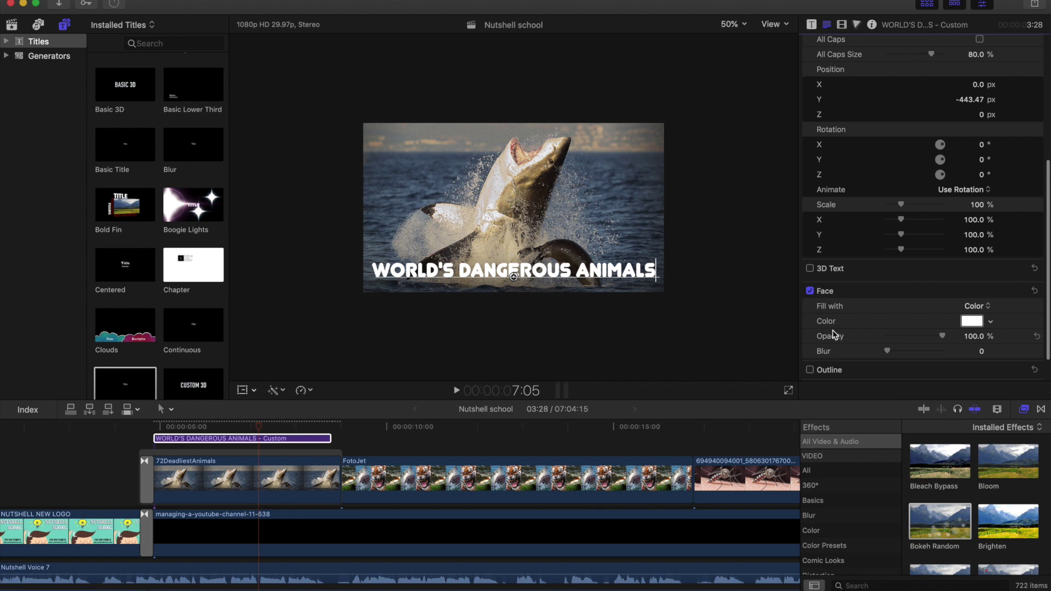
{"action": "left_click", "coordinate": [991, 322]}
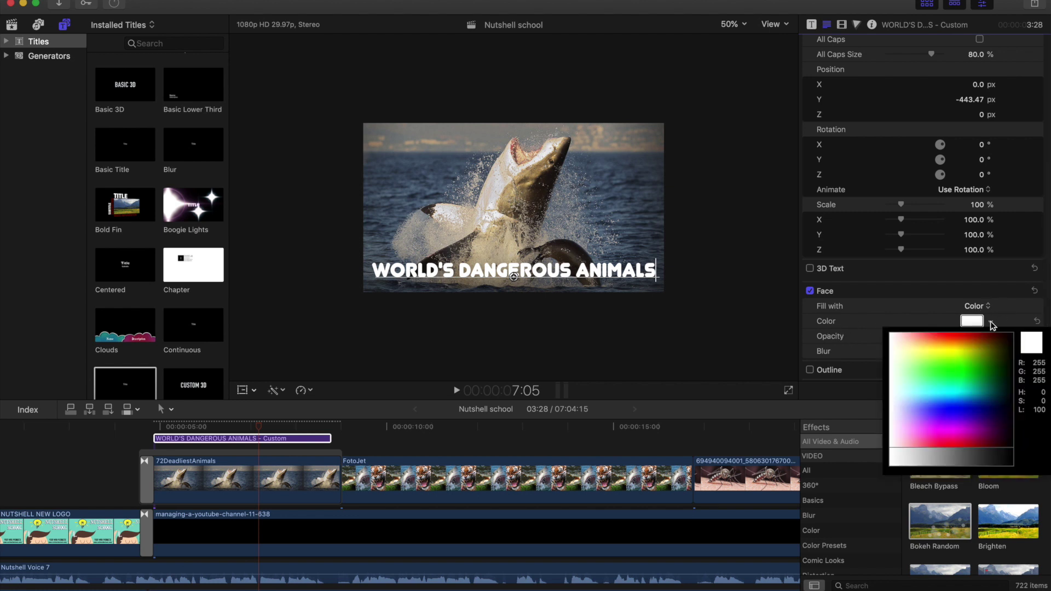
{"action": "left_click_drag", "start_coordinate": [929, 349], "coordinate": [980, 341]}
{"action": "left_click_drag", "start_coordinate": [912, 338], "coordinate": [939, 350]}
{"action": "left_click", "coordinate": [939, 351]}
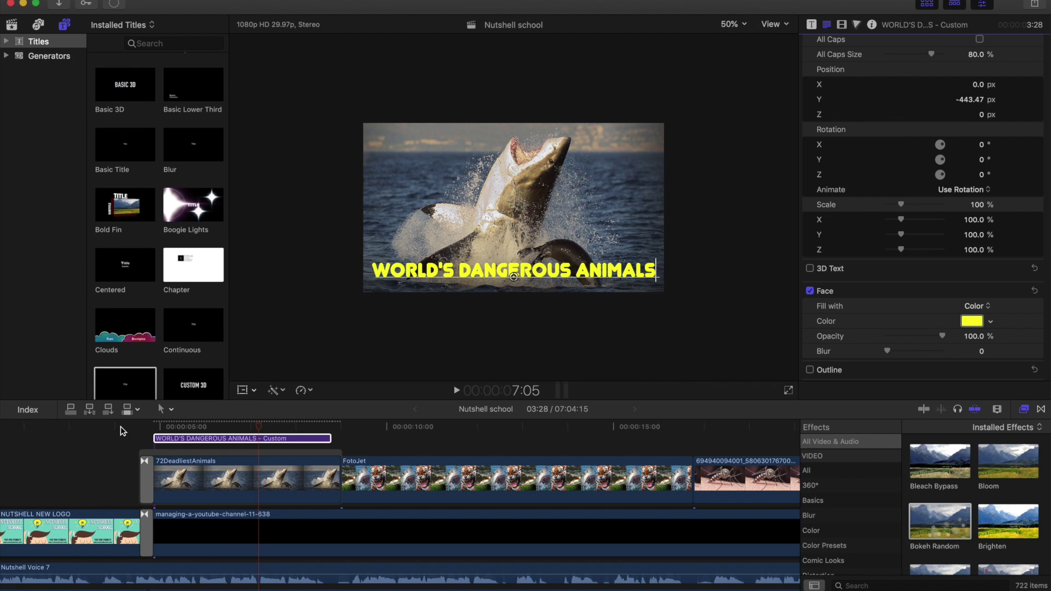
- Play the timeline from the opening logo through the end of the title to check how it appears
{"action": "left_click", "coordinate": [97, 429]}
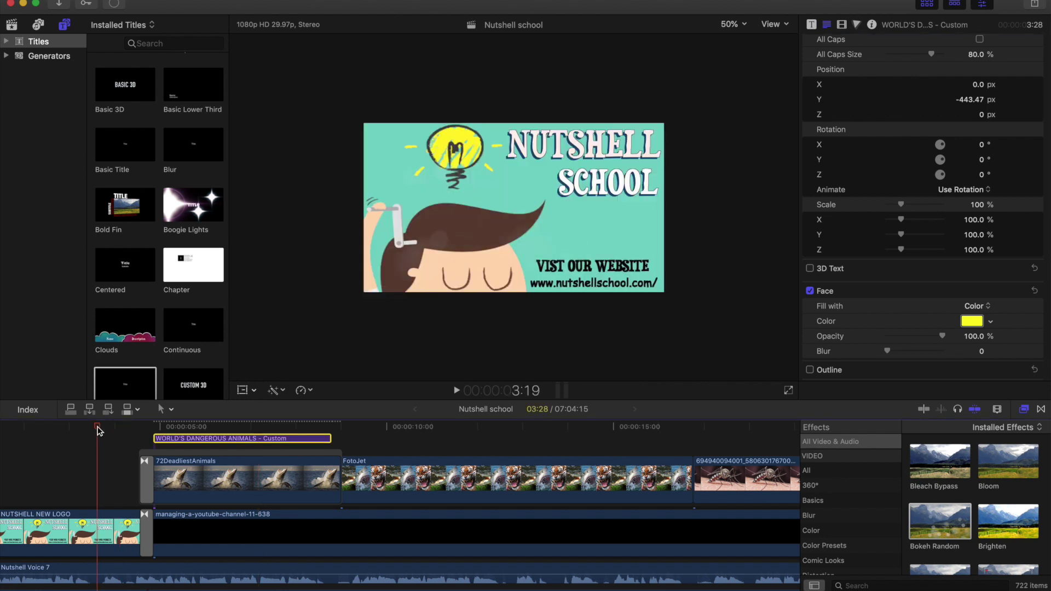
{"action": "key", "text": "space"}
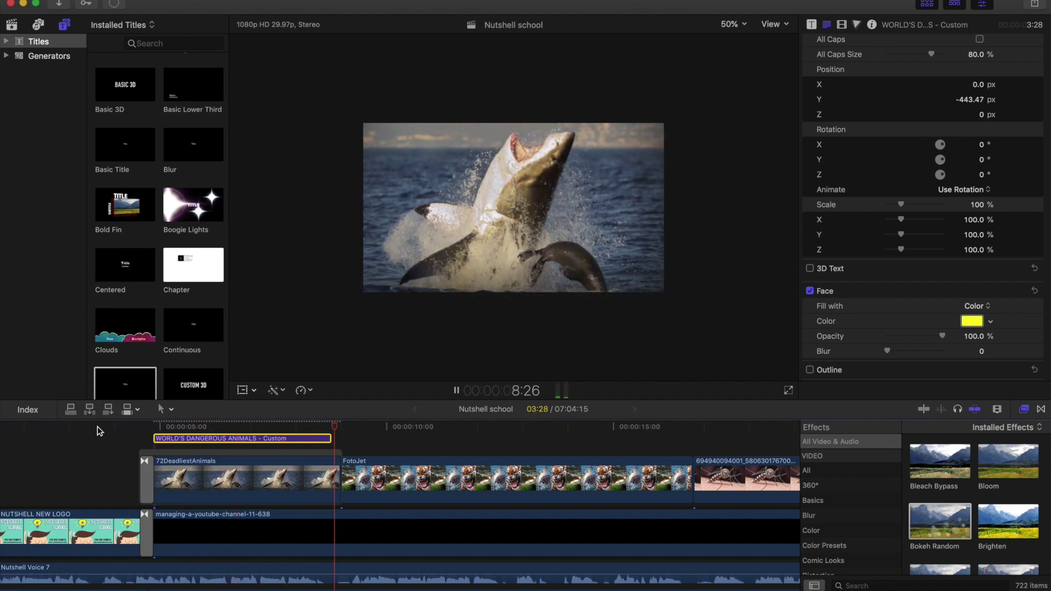
{"action": "key", "text": "space"}
{"action": "left_click", "coordinate": [206, 426]}
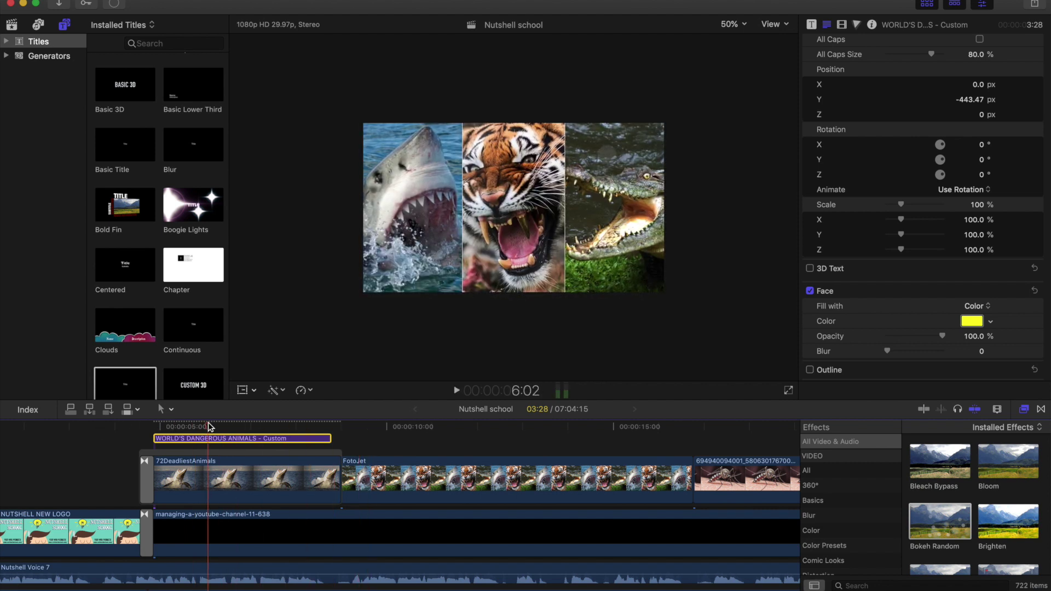
- Set the title's line spacing to -14 and its All Caps Size to 81.18%
{"action": "left_click", "coordinate": [247, 439]}
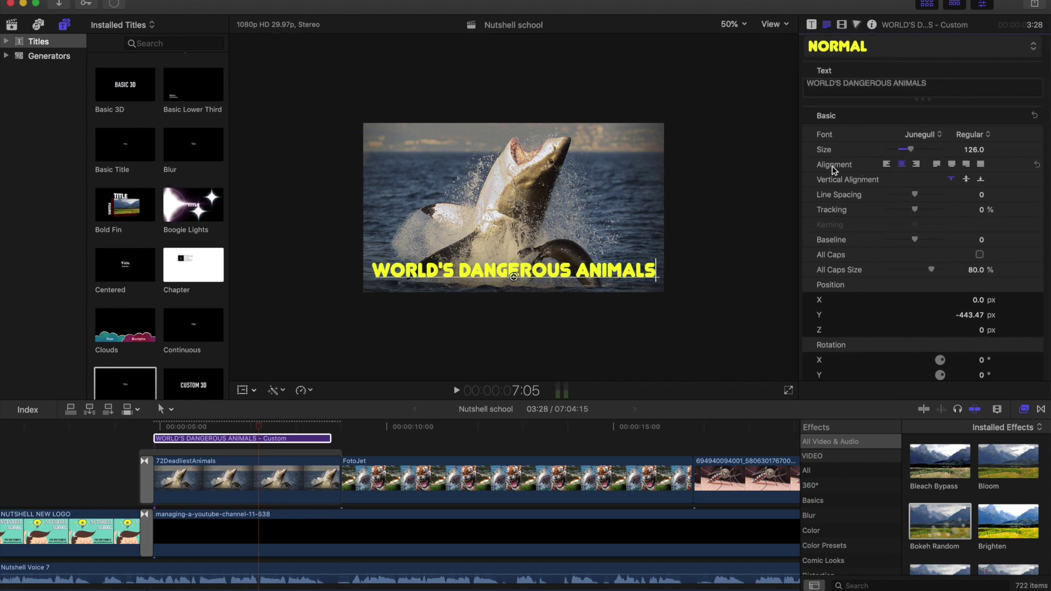
{"action": "mouse_move", "coordinate": [914, 195]}
{"action": "left_mouse_down"}
{"action": "mouse_move", "coordinate": [922, 202]}
{"action": "mouse_move", "coordinate": [913, 201]}
{"action": "left_mouse_up"}
{"action": "left_click", "coordinate": [918, 244]}
{"action": "mouse_move", "coordinate": [918, 244]}
{"action": "left_mouse_down"}
{"action": "mouse_move", "coordinate": [928, 246]}
{"action": "mouse_move", "coordinate": [915, 247]}
{"action": "left_mouse_up"}
{"action": "left_click_drag", "start_coordinate": [930, 271], "coordinate": [934, 277]}
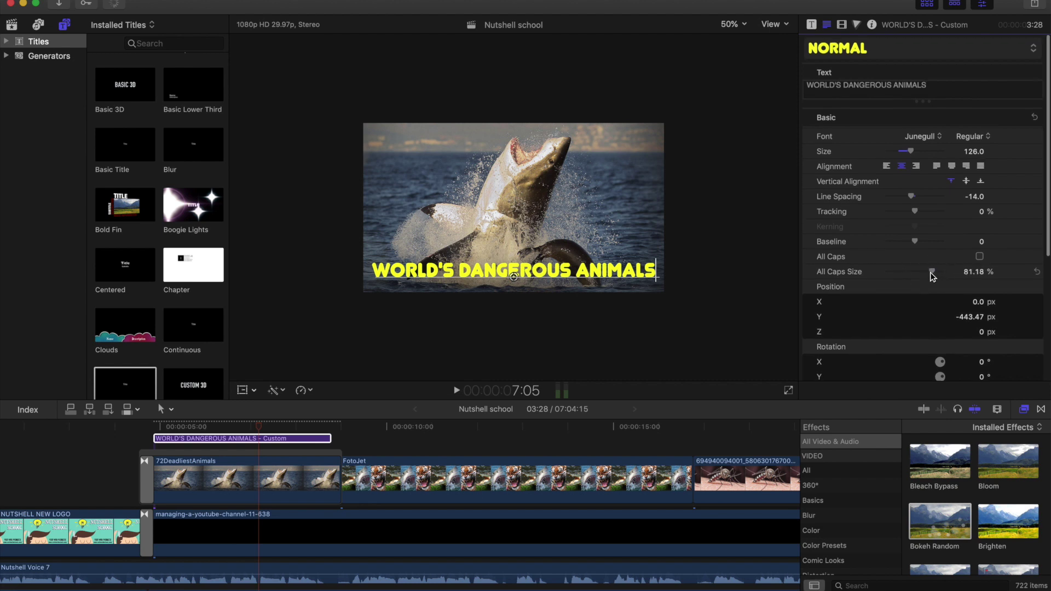
- Play the opening again from the logo into the FotoJet clip to review the restyled title
{"action": "left_click", "coordinate": [152, 432]}
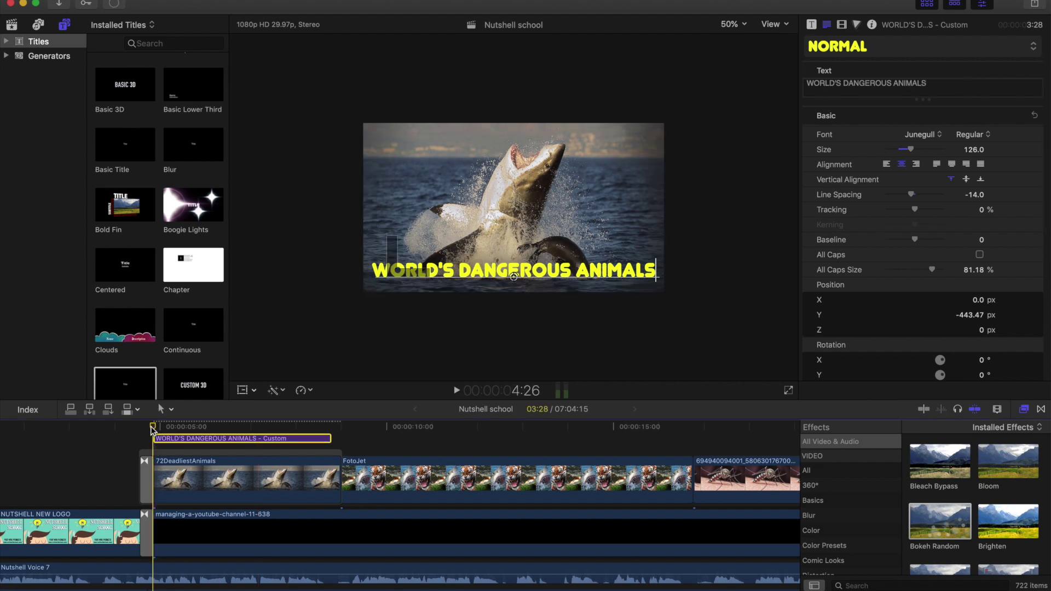
{"action": "left_click", "coordinate": [9, 429]}
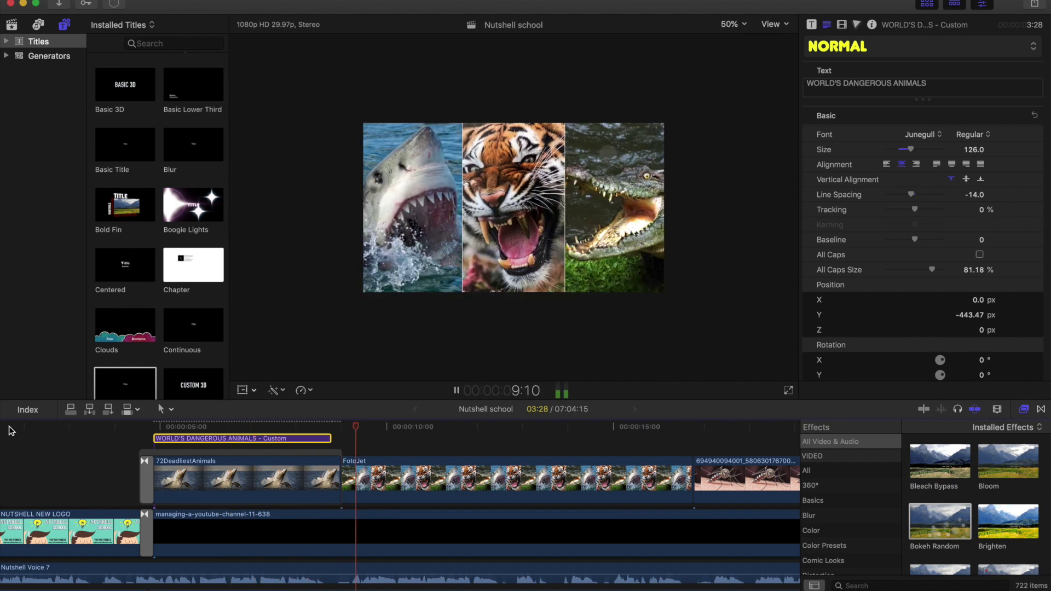
{"action": "key", "text": "space"}
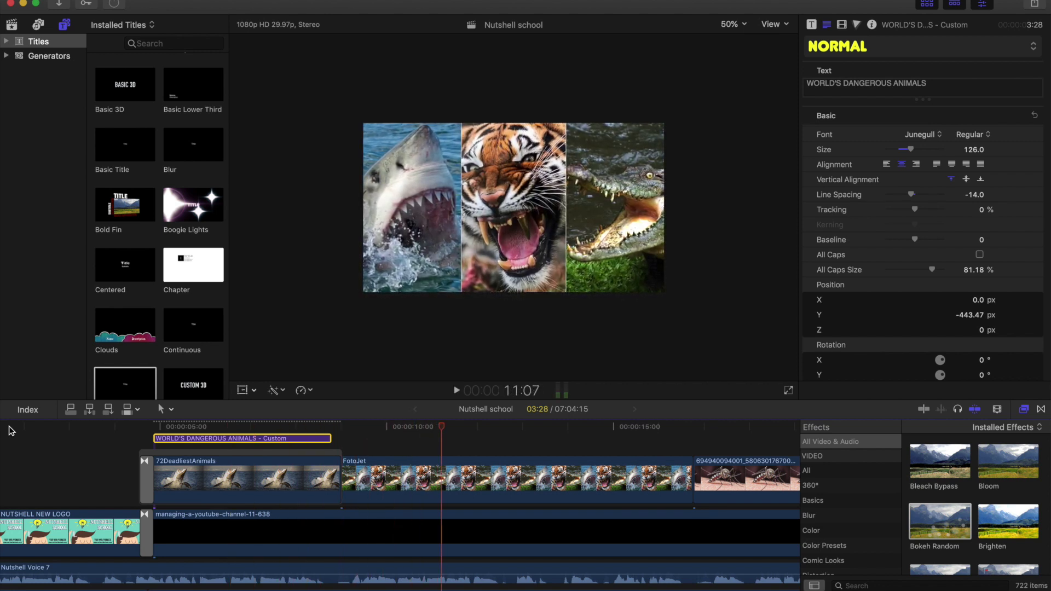
{"action": "left_click", "coordinate": [91, 455]}
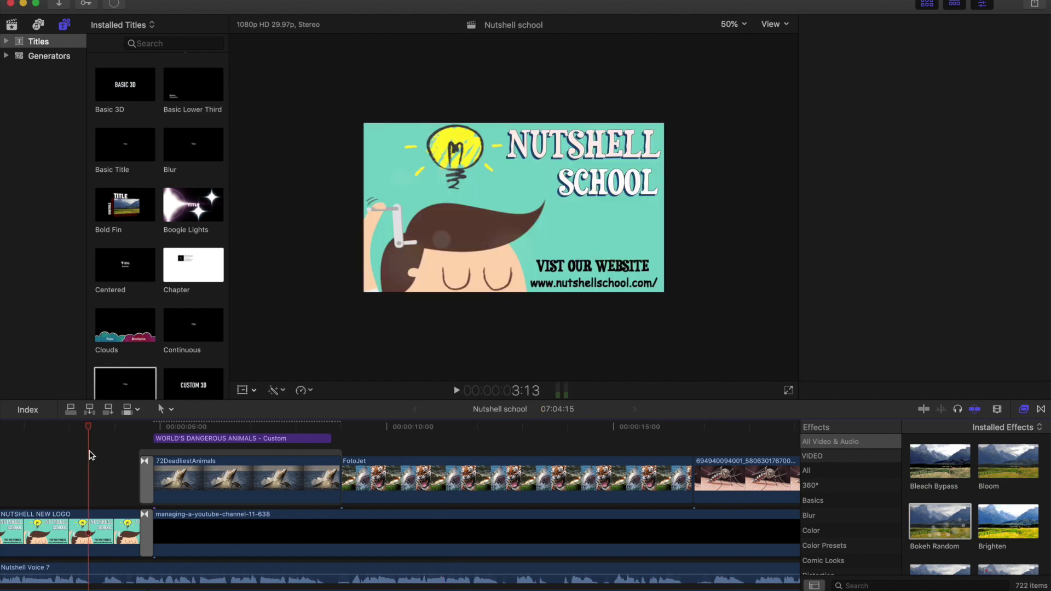
- Reopen the opening title for editing and nudge it slightly lower, to Y -445.39 px
{"action": "key", "text": "super+minus"}
{"action": "key", "text": "super+minus"}
{"action": "key", "text": "super+minus"}
{"action": "key", "text": "super+minus"}
{"action": "key", "text": "super+minus"}
{"action": "left_click", "coordinate": [65, 439]}
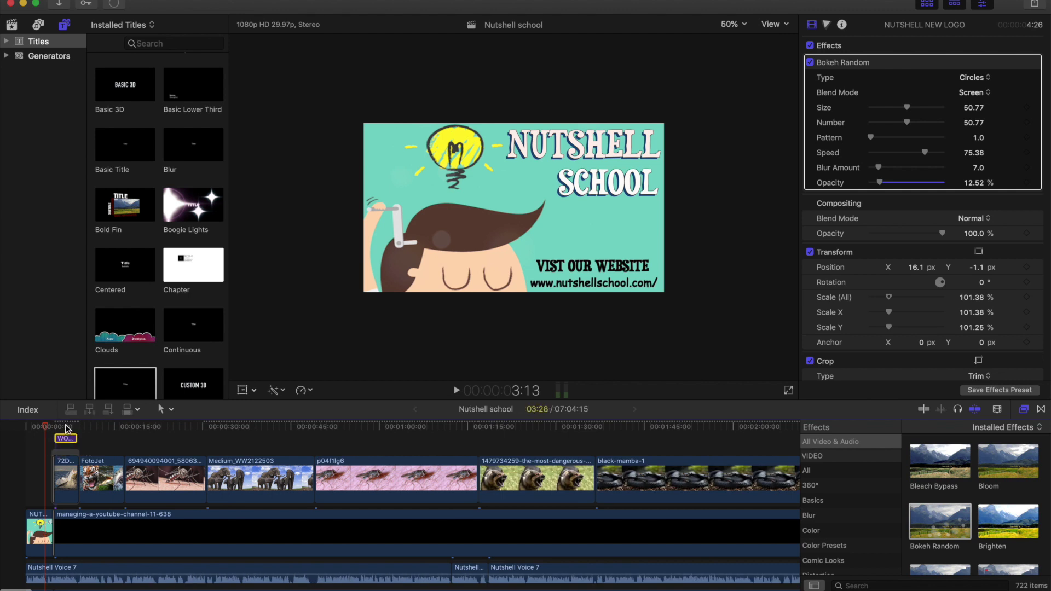
{"action": "double_click", "coordinate": [66, 437]}
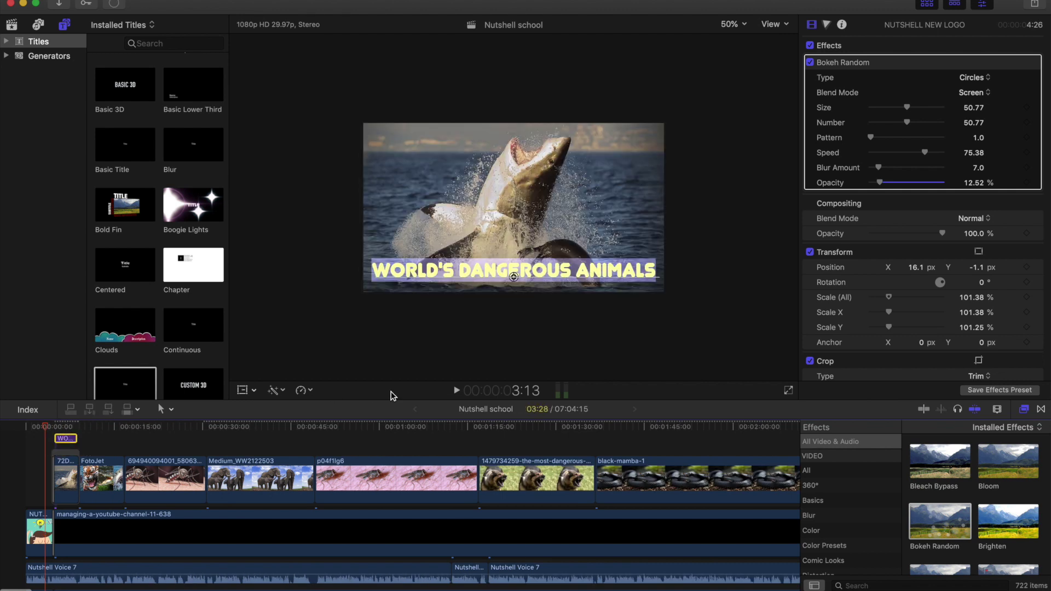
{"action": "left_click", "coordinate": [948, 83]}
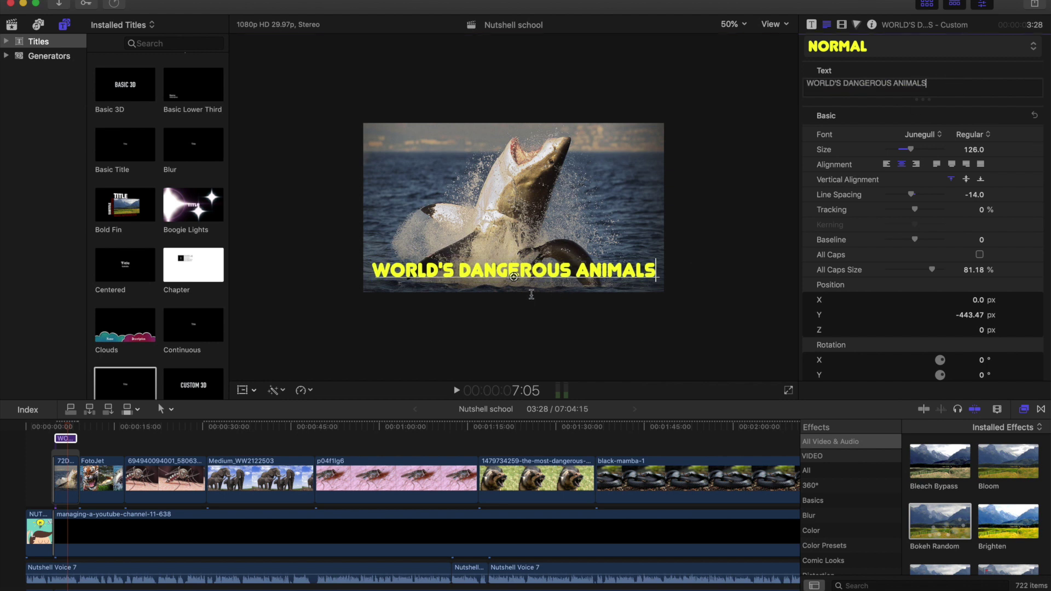
{"action": "left_click_drag", "start_coordinate": [514, 277], "coordinate": [515, 280]}
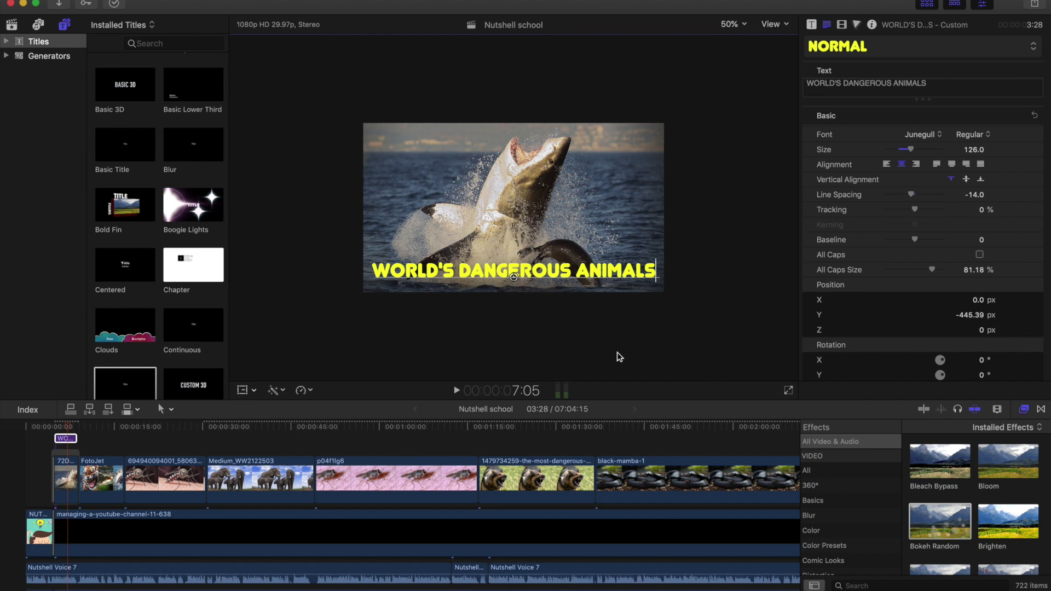
- Select a range over the whole project, from the first frame to the end of the closing logo at 7:04:15
{"action": "scroll", "coordinate": [344, 501], "scroll_direction": "right", "scroll_amount": 3}
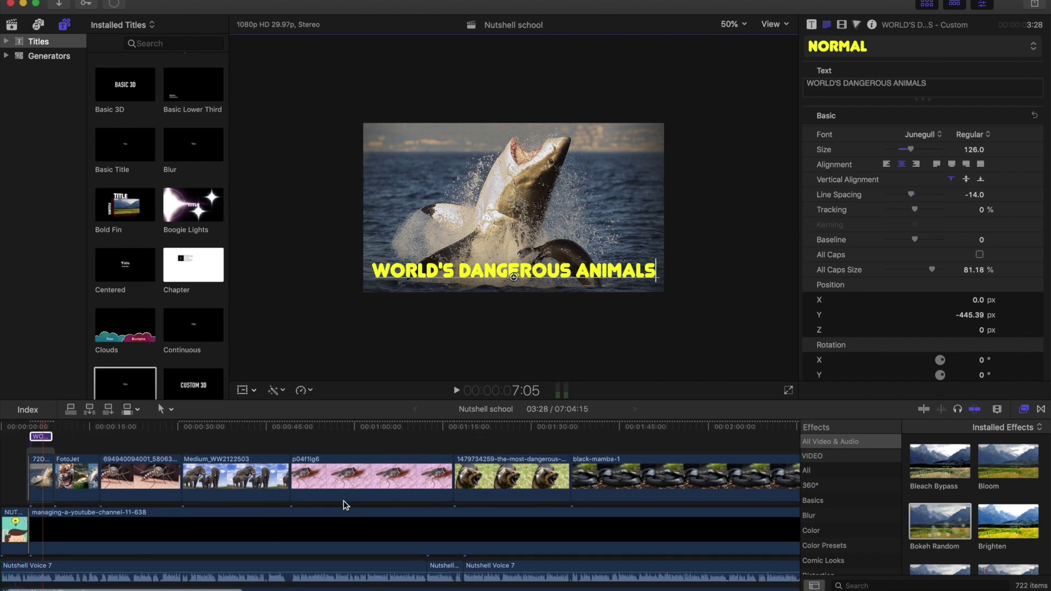
{"action": "scroll", "coordinate": [344, 500], "scroll_direction": "left", "scroll_amount": 3}
{"action": "left_click", "coordinate": [23, 427]}
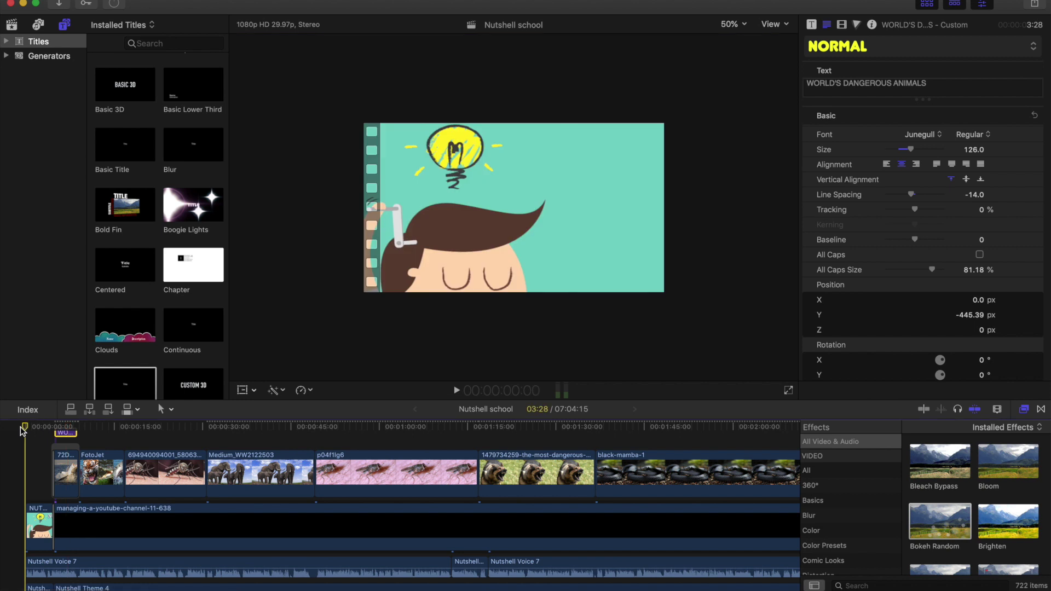
{"action": "key", "text": "i"}
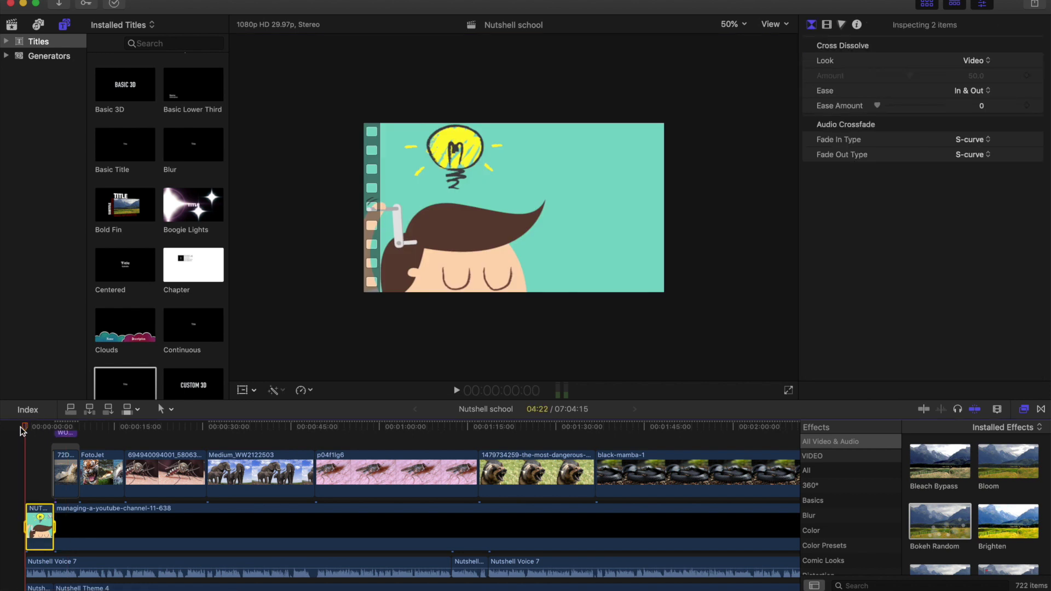
{"action": "left_click_drag", "start_coordinate": [55, 526], "coordinate": [557, 495]}
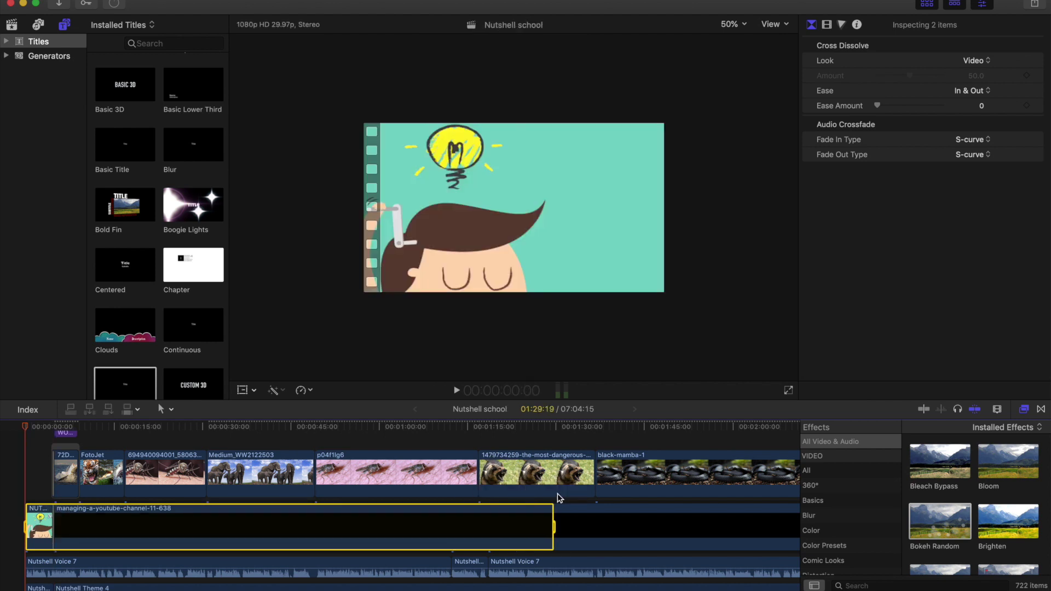
{"action": "scroll", "coordinate": [558, 497], "scroll_direction": "right", "scroll_amount": 5}
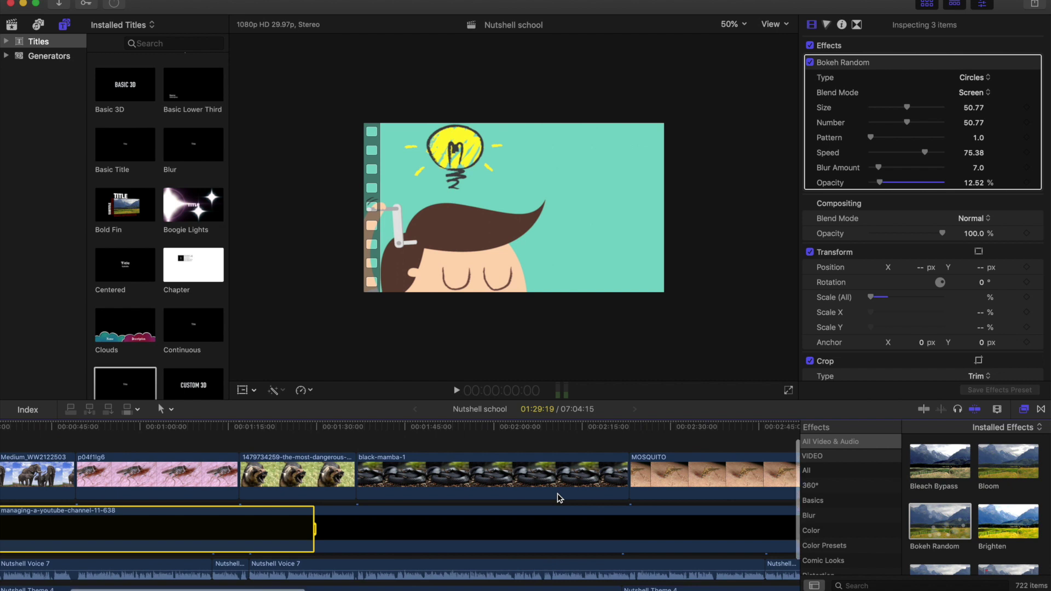
{"action": "scroll", "coordinate": [558, 498], "scroll_direction": "down", "scroll_amount": 10}
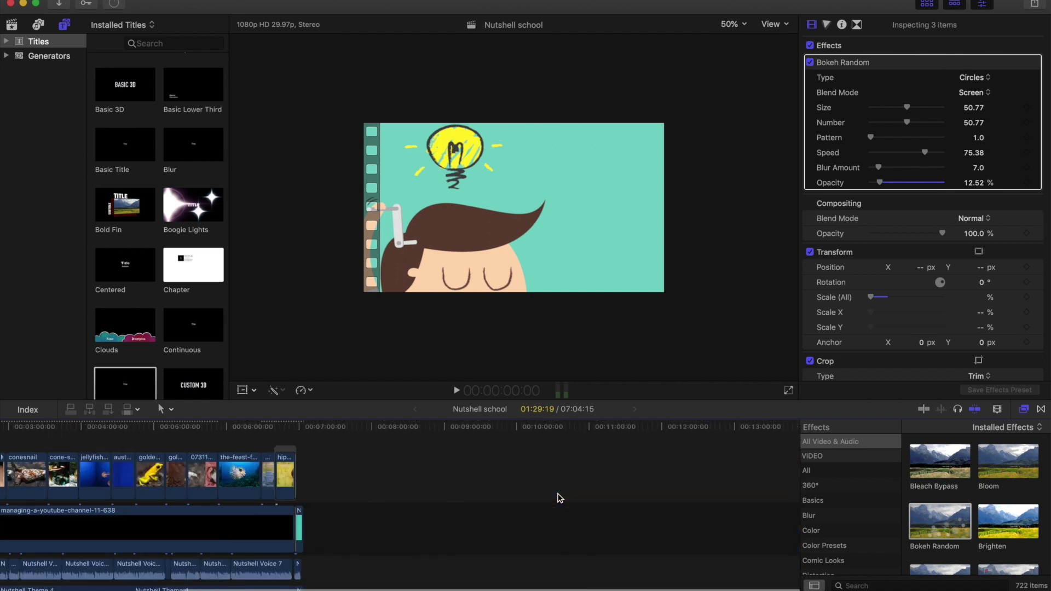
{"action": "scroll", "coordinate": [557, 497], "scroll_direction": "left", "scroll_amount": 5}
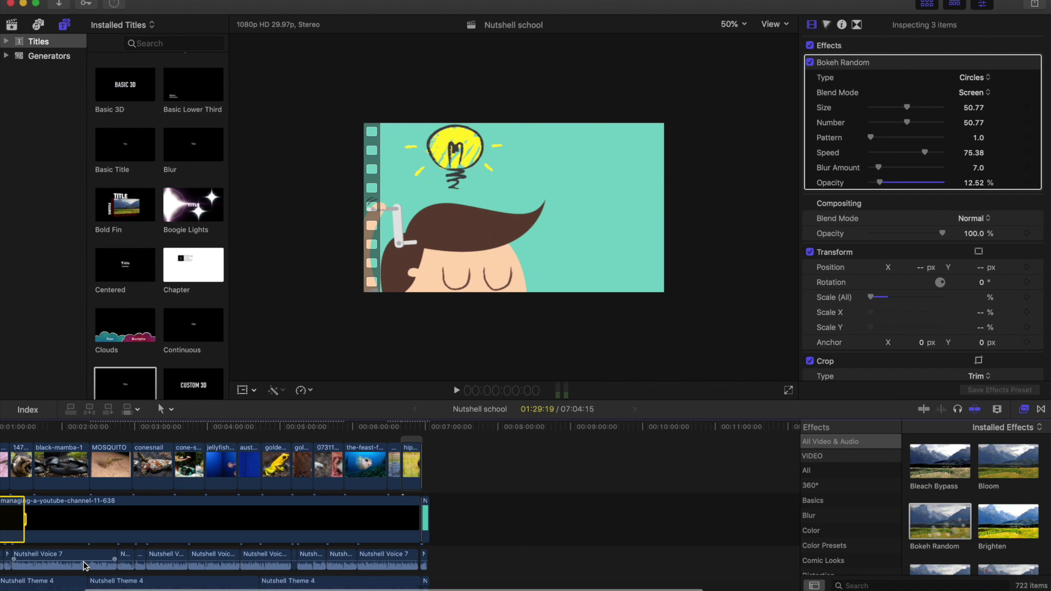
{"action": "left_click_drag", "start_coordinate": [24, 520], "coordinate": [444, 522]}
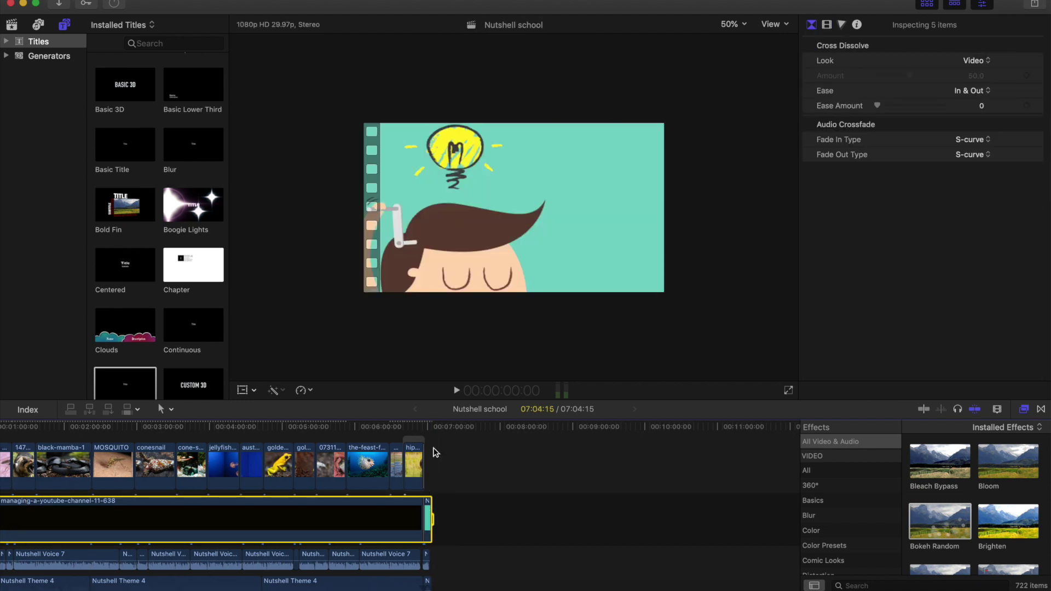
{"action": "left_click", "coordinate": [432, 427]}
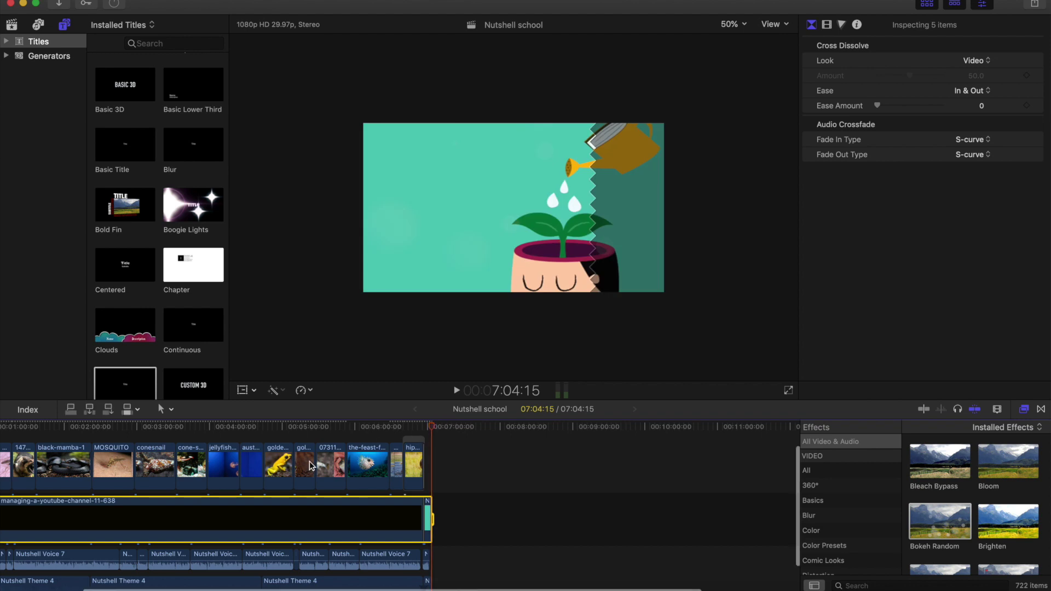
{"action": "scroll", "coordinate": [309, 466], "scroll_direction": "left", "scroll_amount": 5}
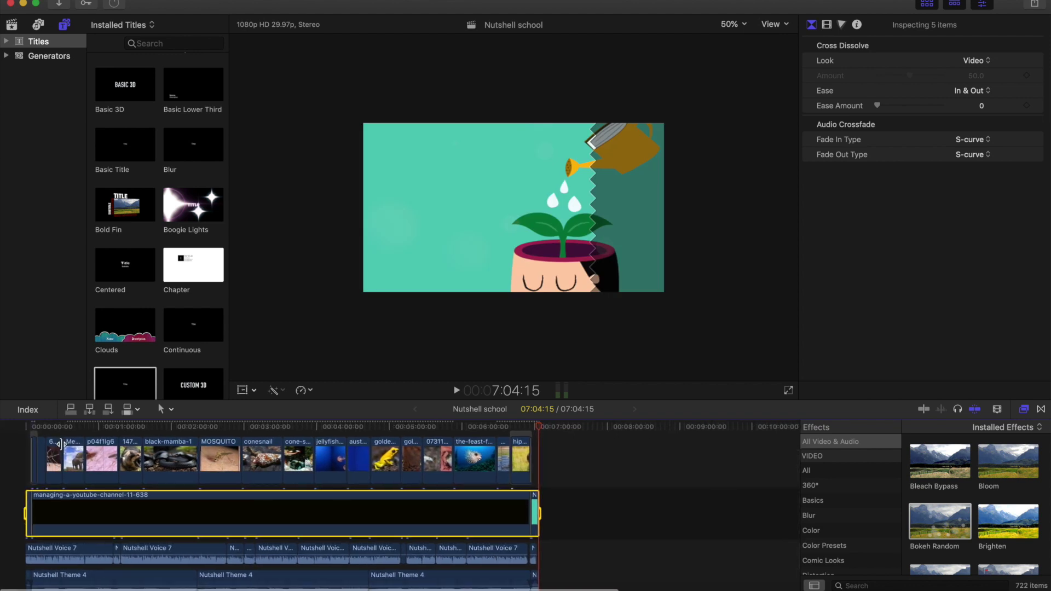
- Show the library's clips in the browser and start sharing the Nutshell school project as a Master File
{"action": "left_click", "coordinate": [112, 427]}
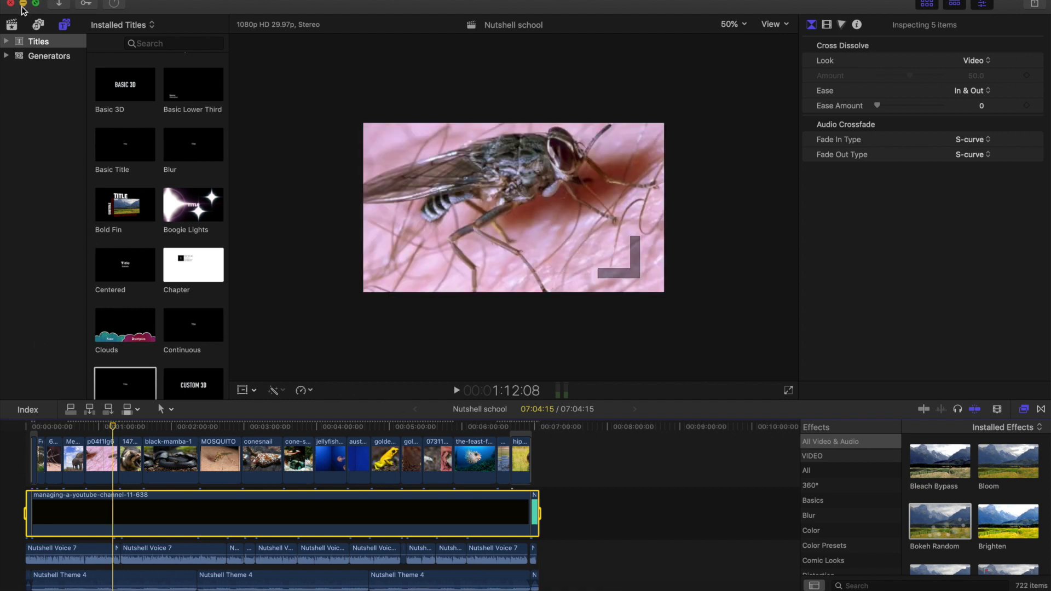
{"action": "left_click", "coordinate": [12, 24]}
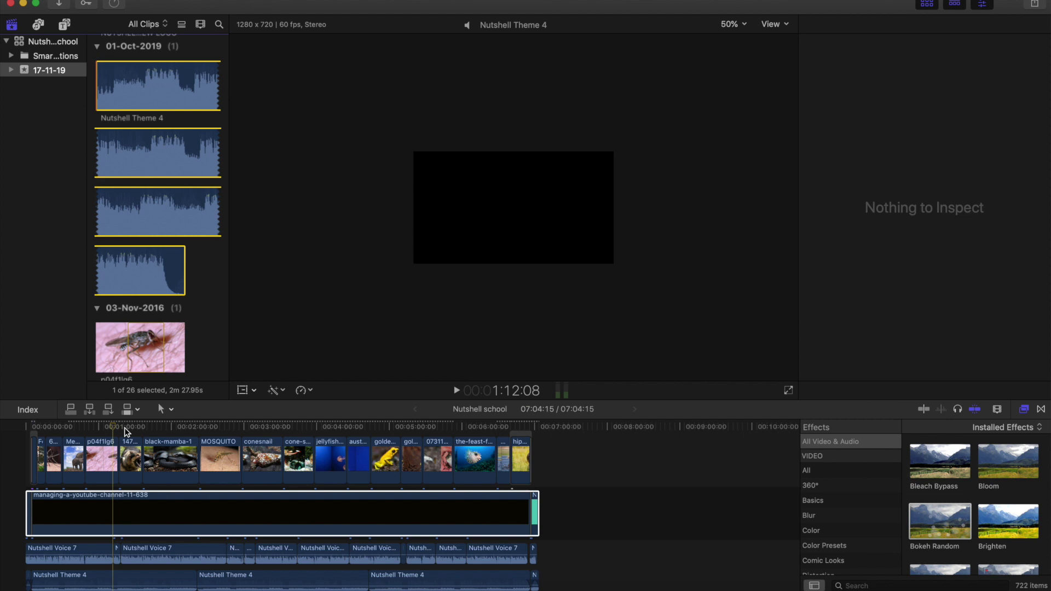
{"action": "left_click", "coordinate": [119, 428]}
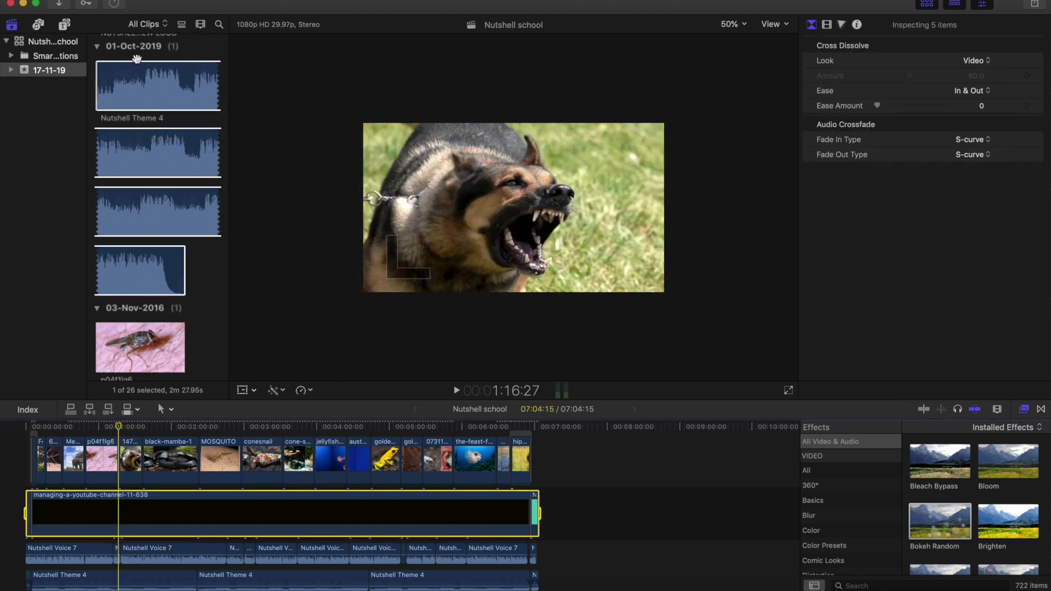
{"action": "key", "text": "Up"}
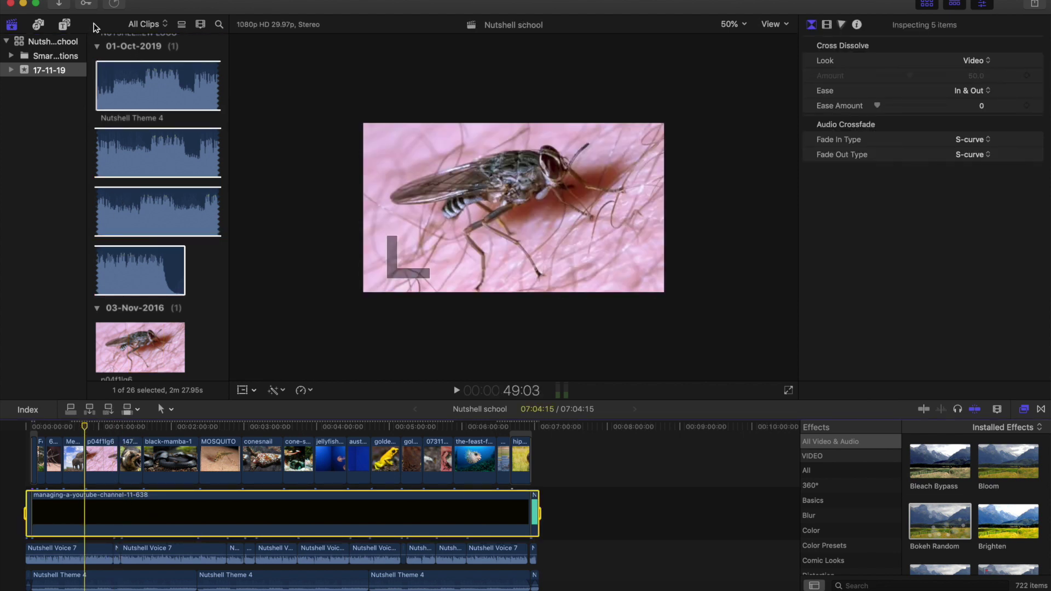
{"action": "left_click", "coordinate": [105, 0]}
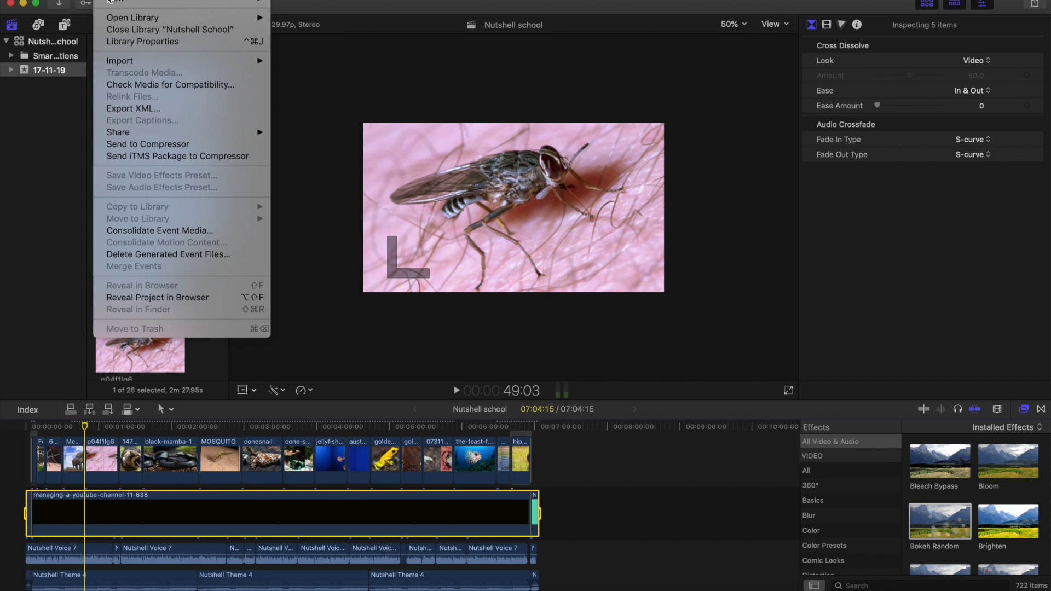
{"action": "mouse_move", "coordinate": [132, 136]}
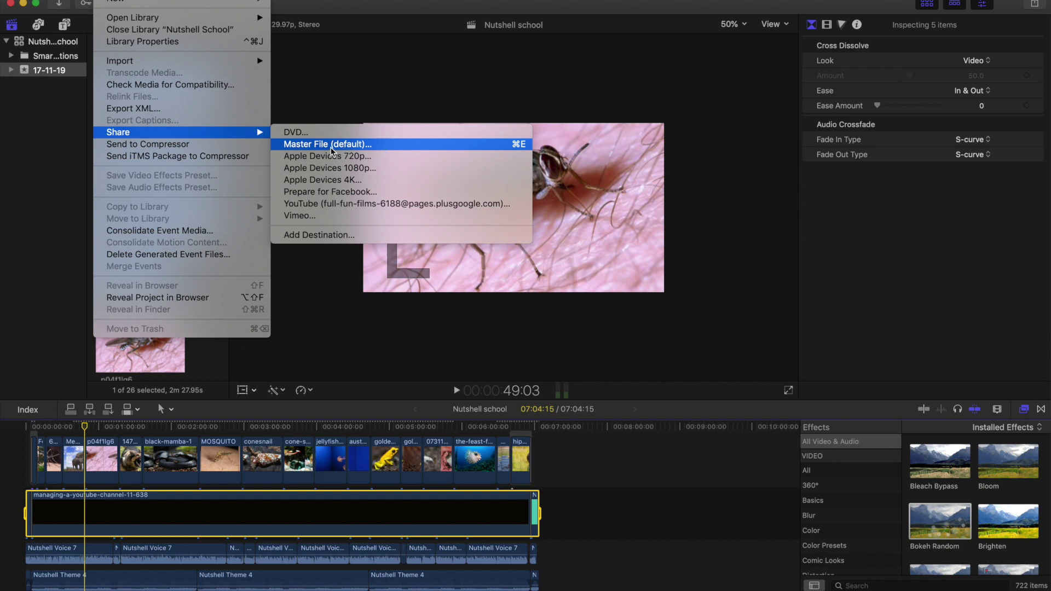
{"action": "left_click", "coordinate": [345, 146]}
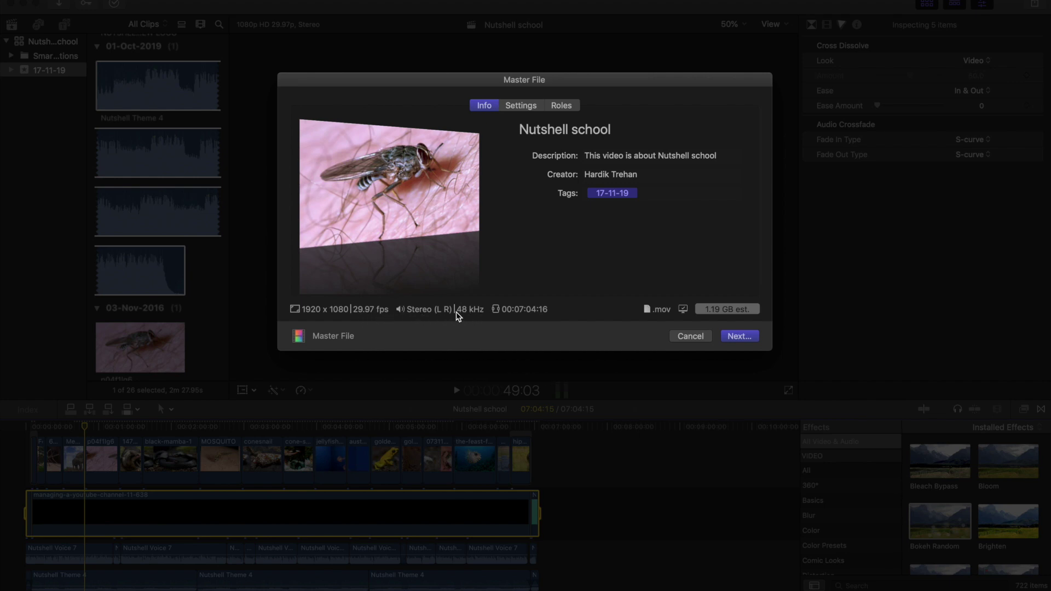
- Choose the Video and Audio format and H.264 codec for the master file, check its roles and info, and continue to saving
{"action": "left_click", "coordinate": [520, 107]}
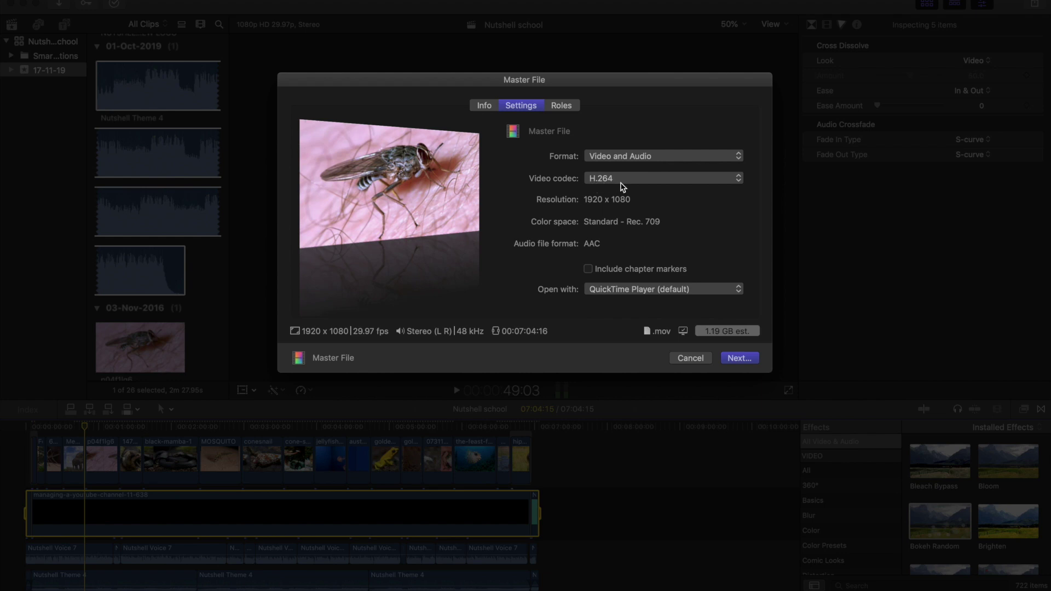
{"action": "left_click", "coordinate": [650, 159]}
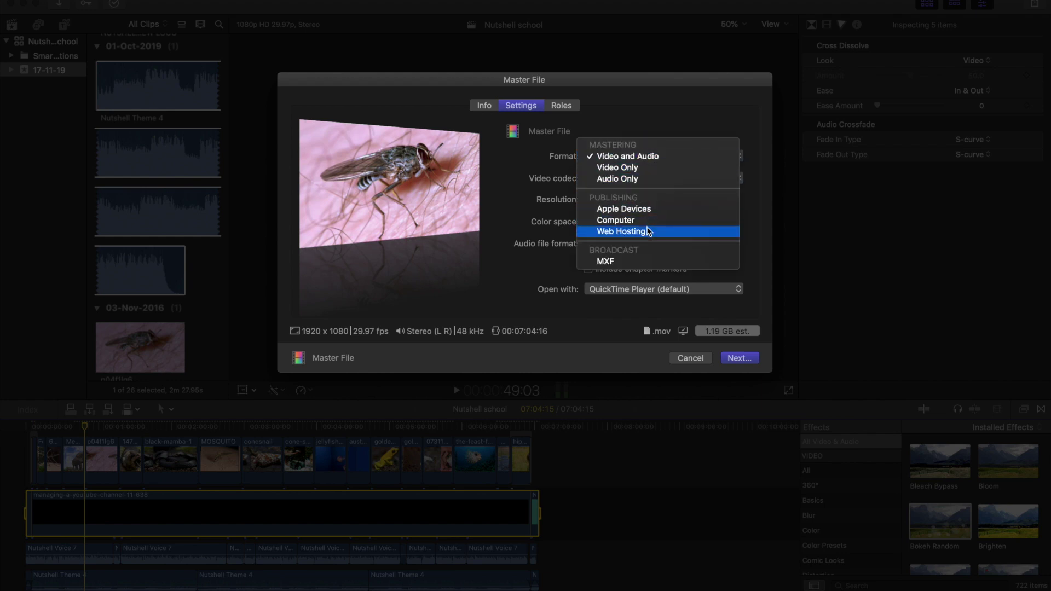
{"action": "left_click", "coordinate": [648, 157]}
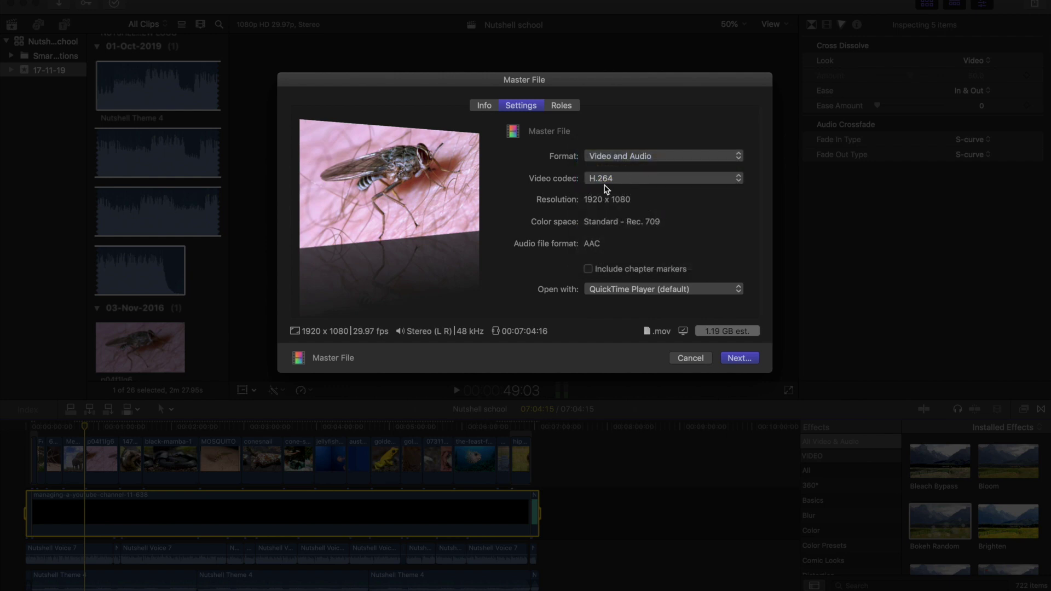
{"action": "left_click", "coordinate": [622, 179]}
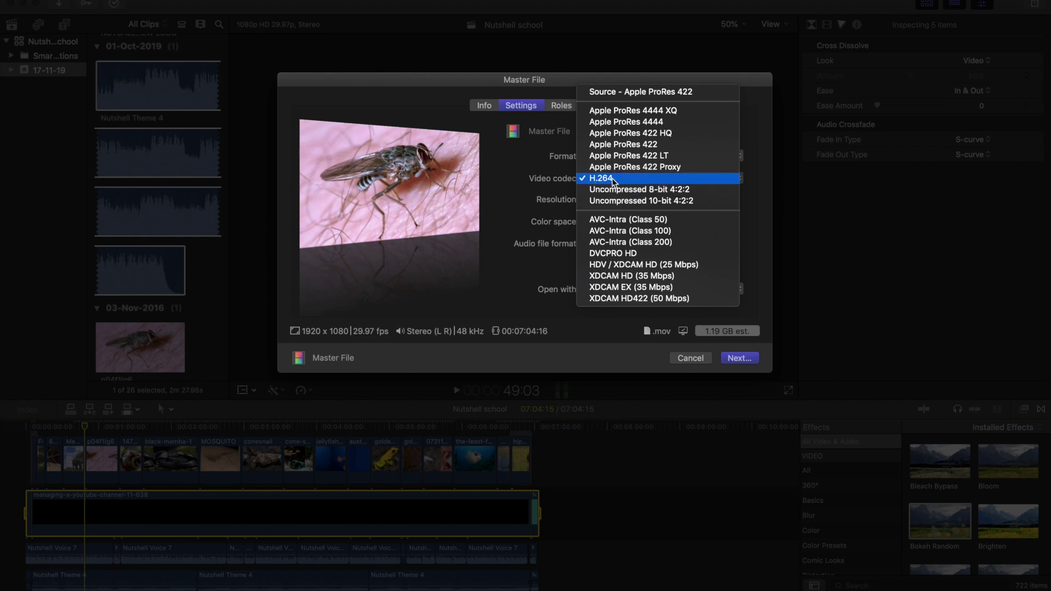
{"action": "left_click", "coordinate": [616, 179]}
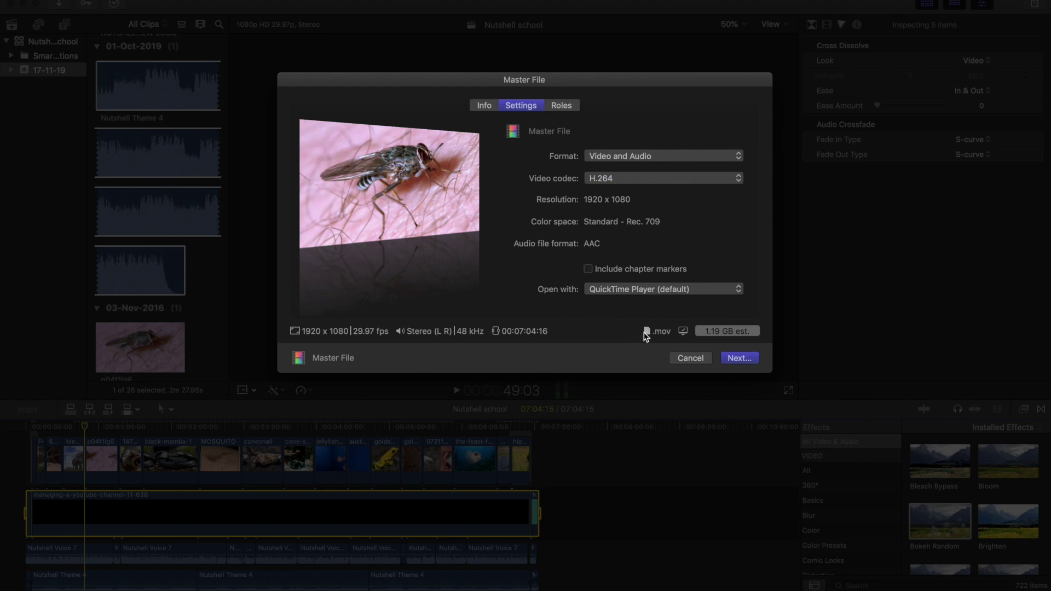
{"action": "left_click", "coordinate": [564, 105]}
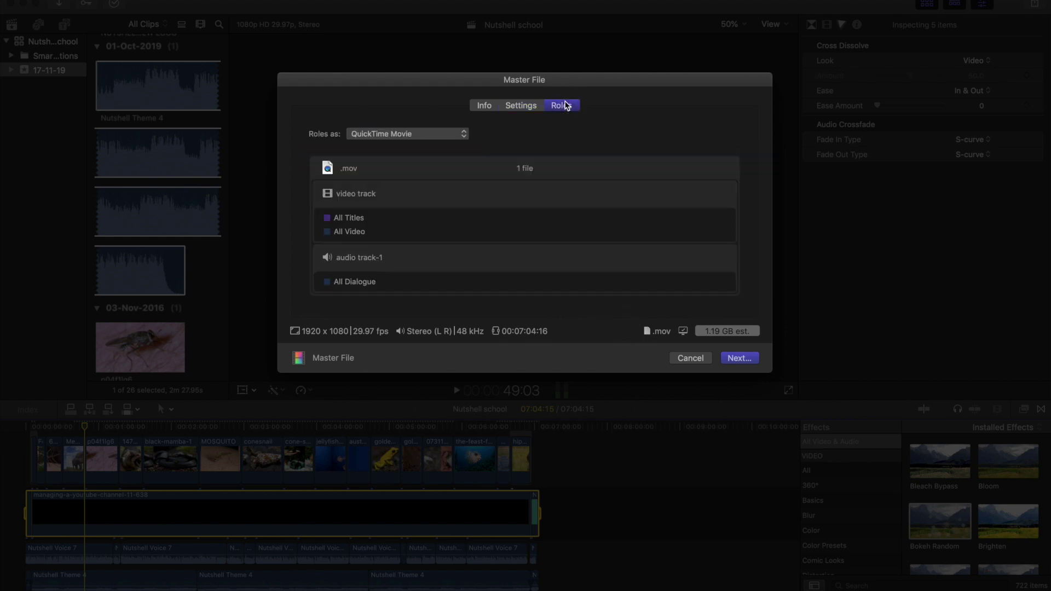
{"action": "left_click", "coordinate": [492, 108]}
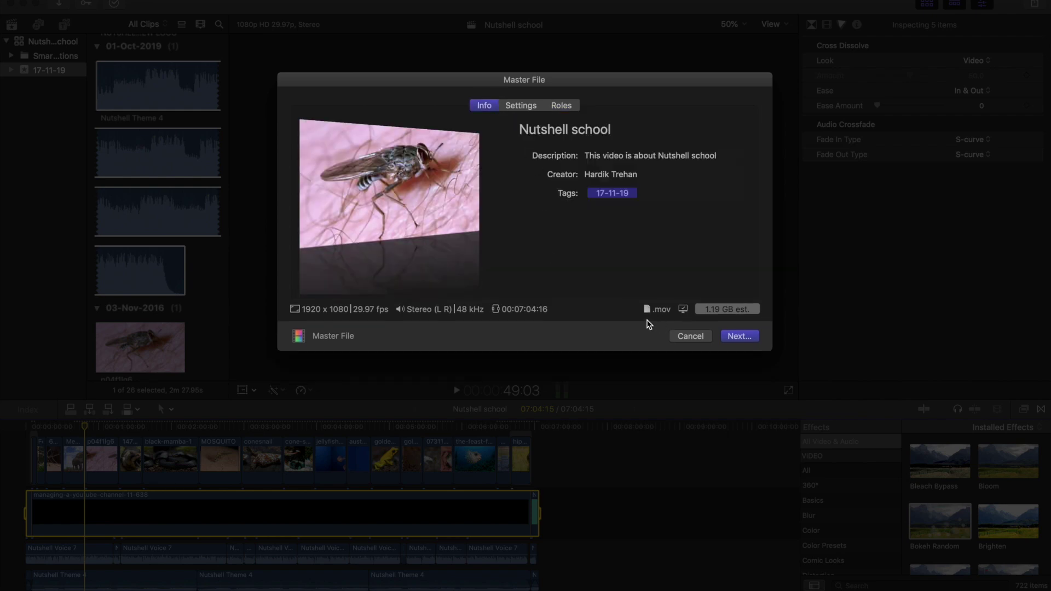
{"action": "left_click", "coordinate": [736, 337]}
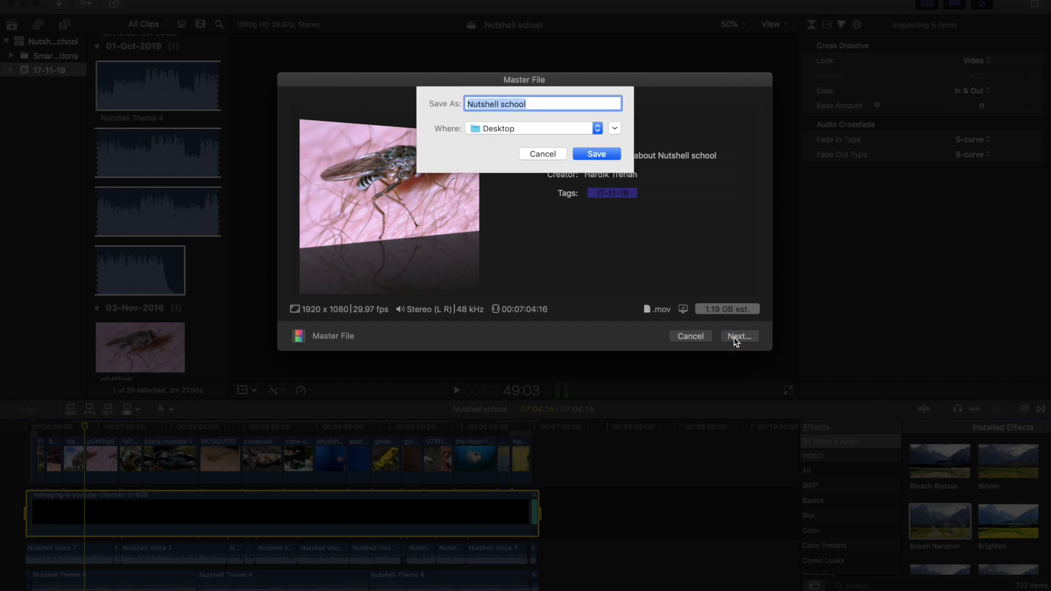
{"action": "type", "text": "MOST"}
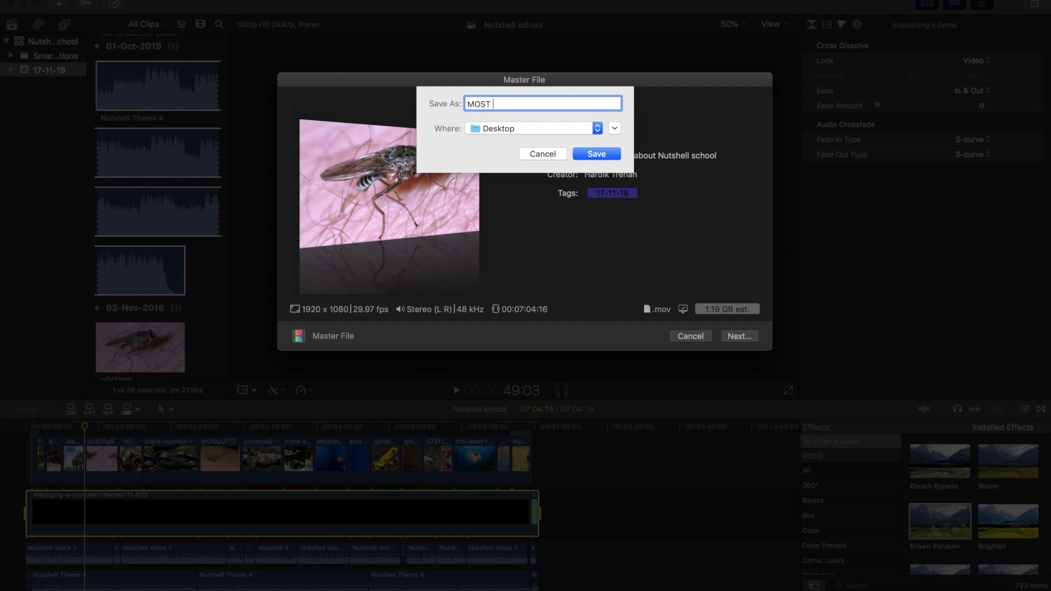
{"action": "key", "text": "BackSpace"}
{"action": "key", "text": "BackSpace"}
{"action": "key", "text": "BackSpace"}
{"action": "key", "text": "BackSpace"}
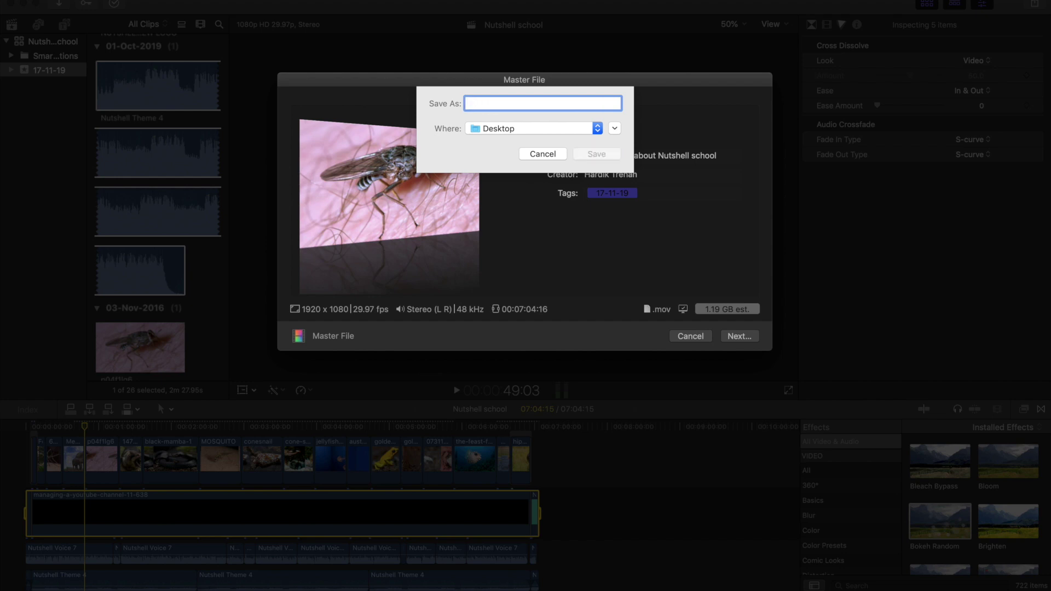
- Save the master file to the Desktop as WORLD'S MOST DANGEROUS ANIMALS and expand the Sharing entry in the background tasks
{"action": "type", "text": "WORLD'S MOST DANGEROUS"}
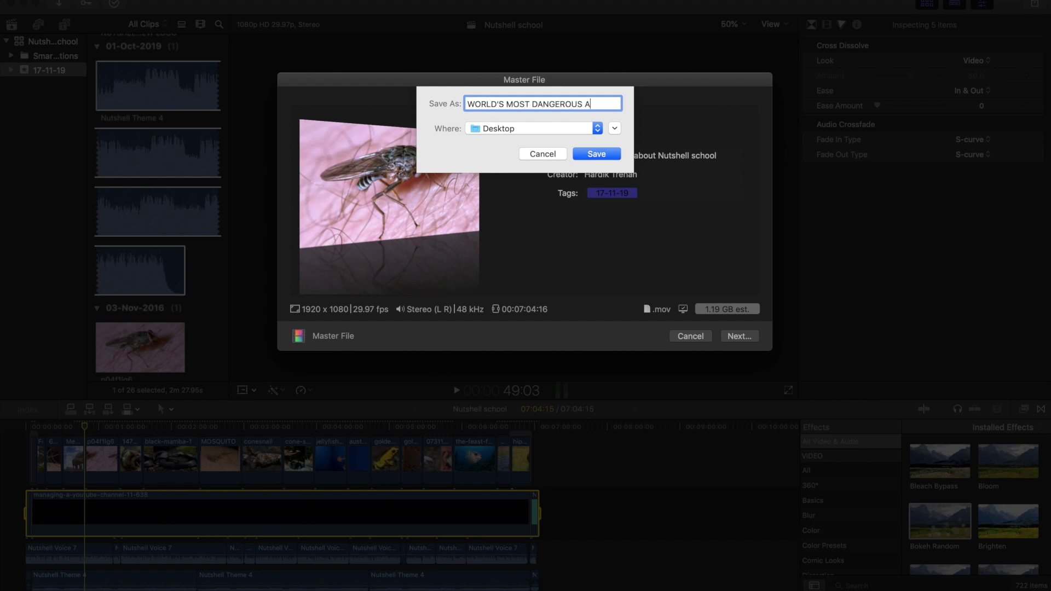
{"action": "type", "text": "ALS"}
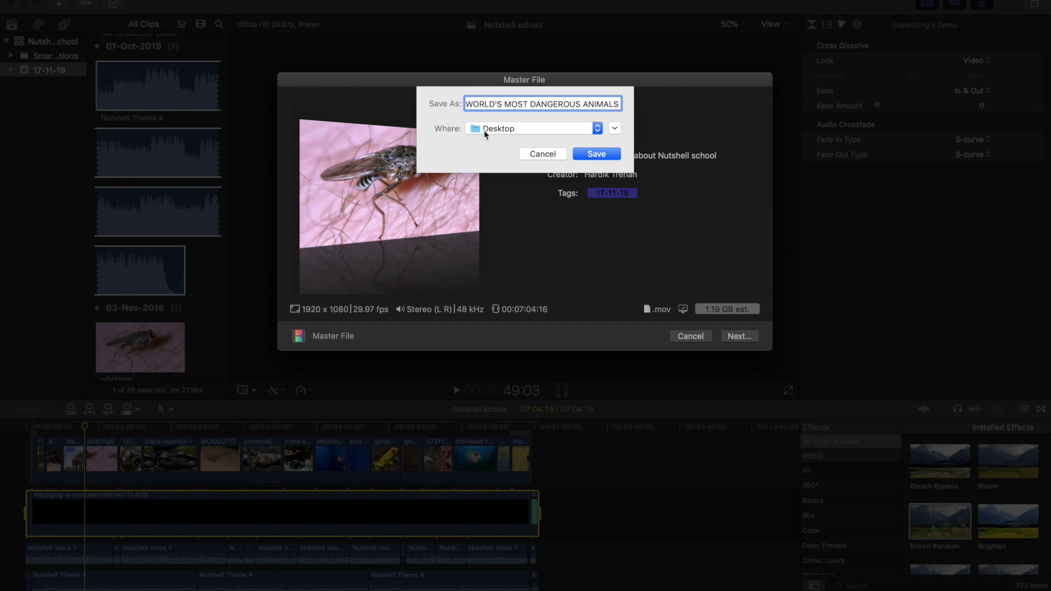
{"action": "left_click", "coordinate": [607, 154]}
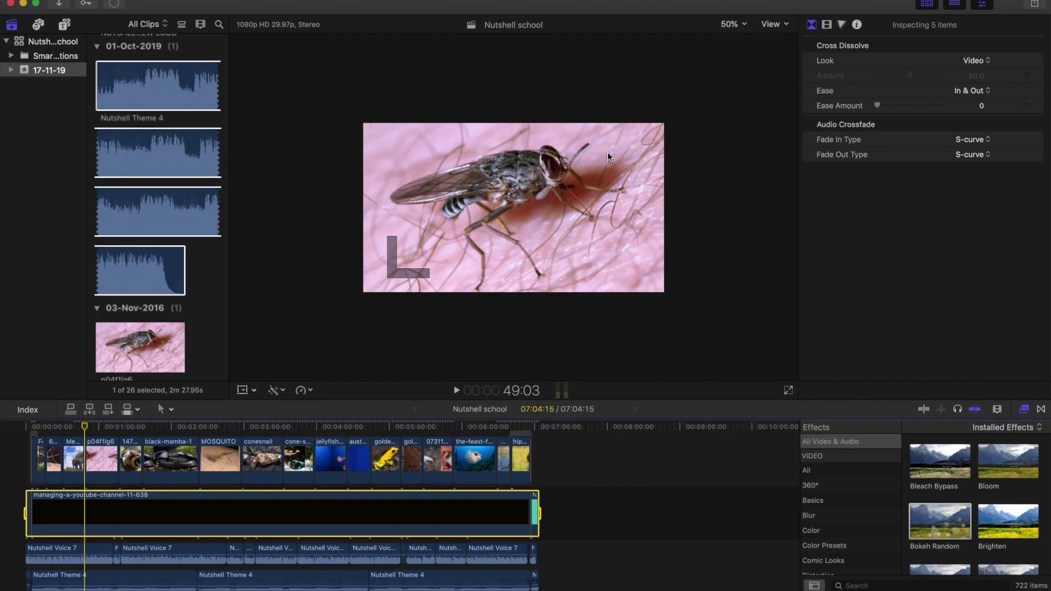
{"action": "left_click", "coordinate": [114, 6]}
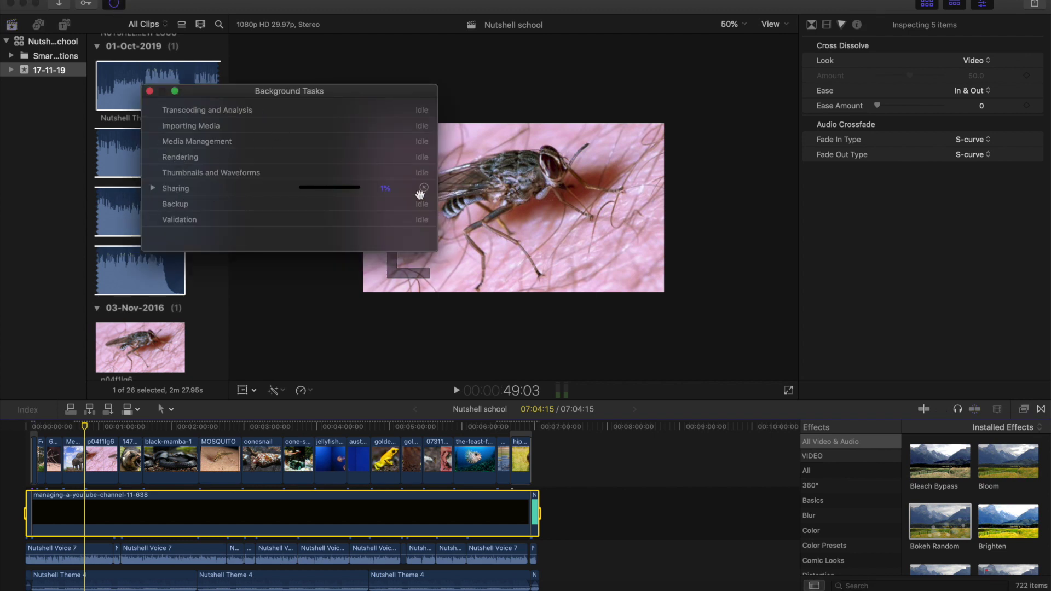
{"action": "left_click", "coordinate": [152, 187]}
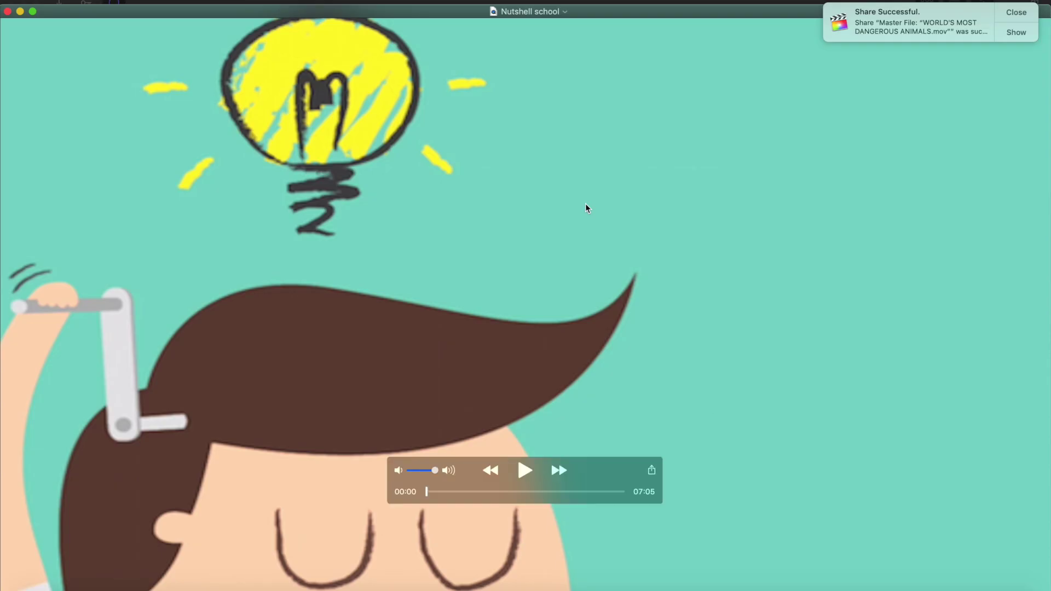
- Dismiss the share notification and play the exported movie full screen in QuickTime Player
{"action": "left_click", "coordinate": [1016, 12]}
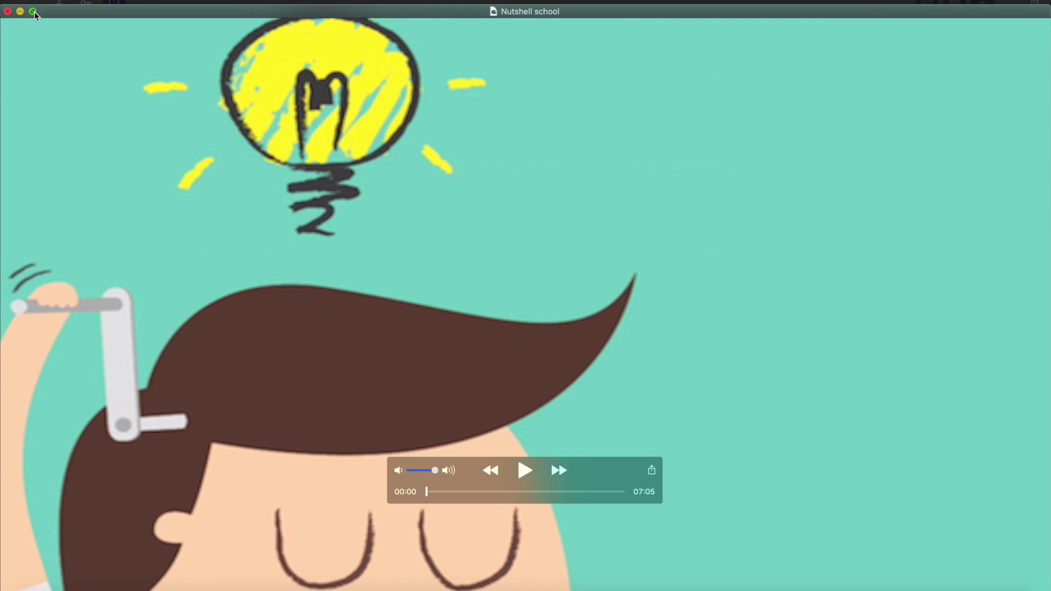
{"action": "left_click", "coordinate": [33, 12]}
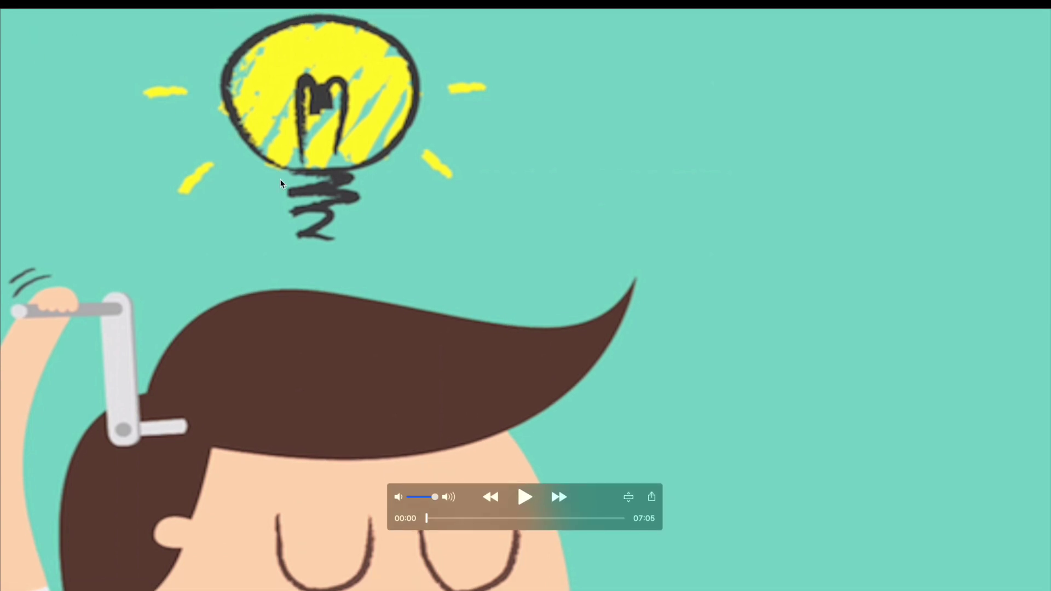
{"action": "left_click", "coordinate": [524, 498]}
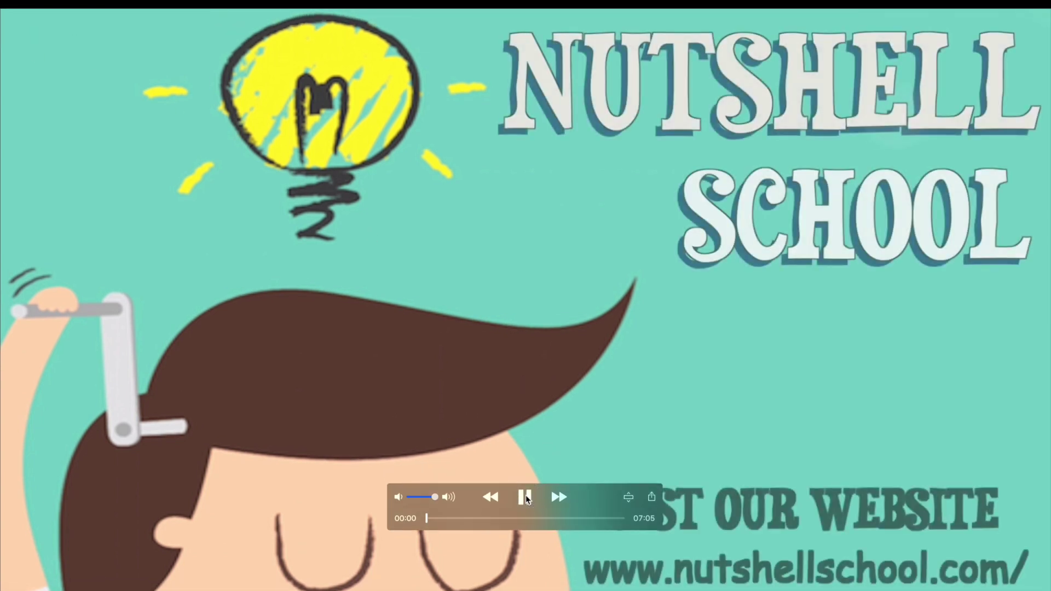